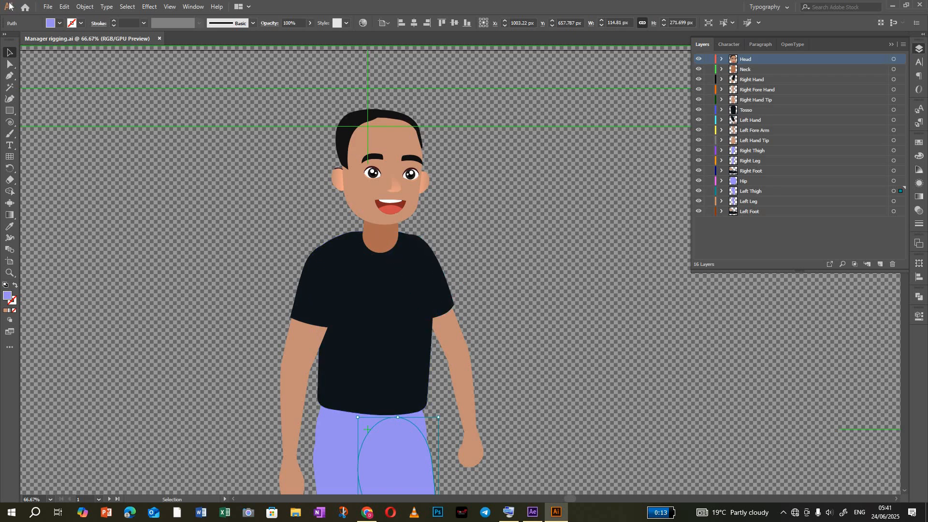
Step: Close Illustrator with the Manager rigging.ai artwork after checking its layers
click(48, 7)
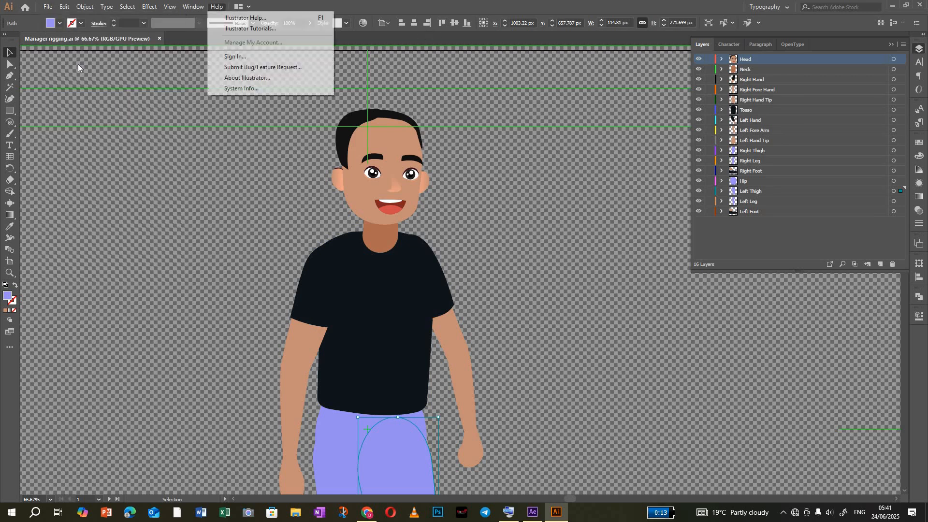
click(399, 5)
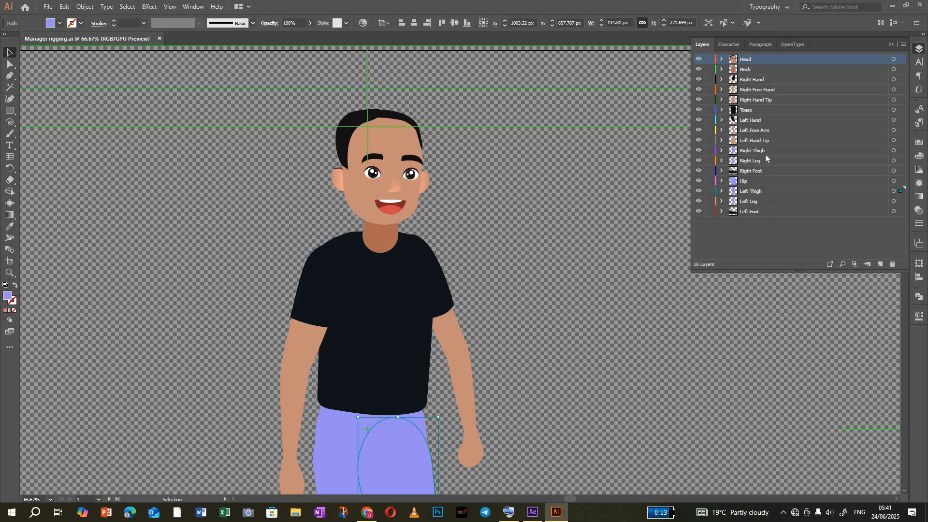
click(920, 3)
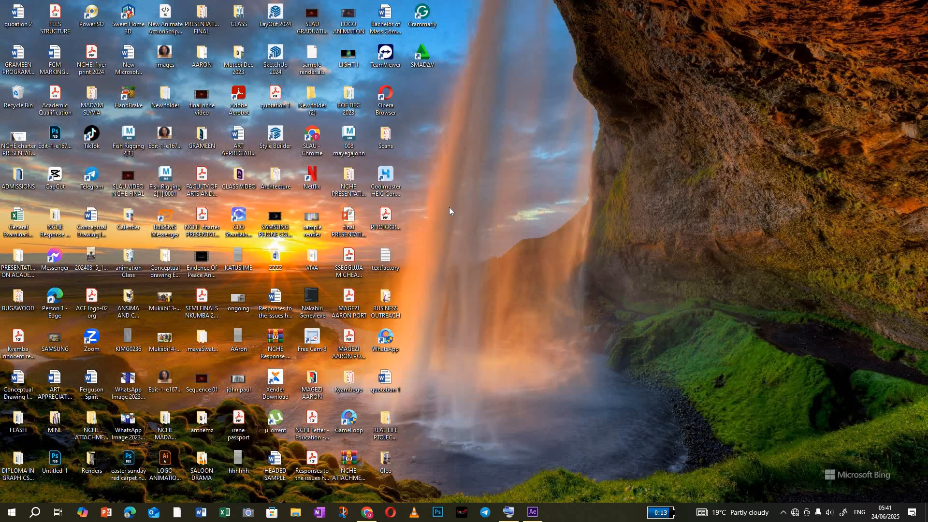
click(33, 513)
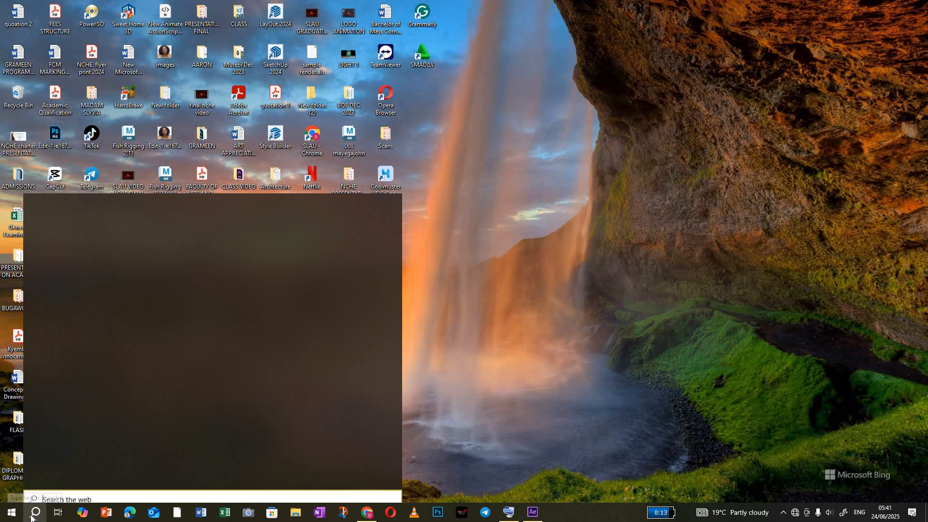
text(AFT)
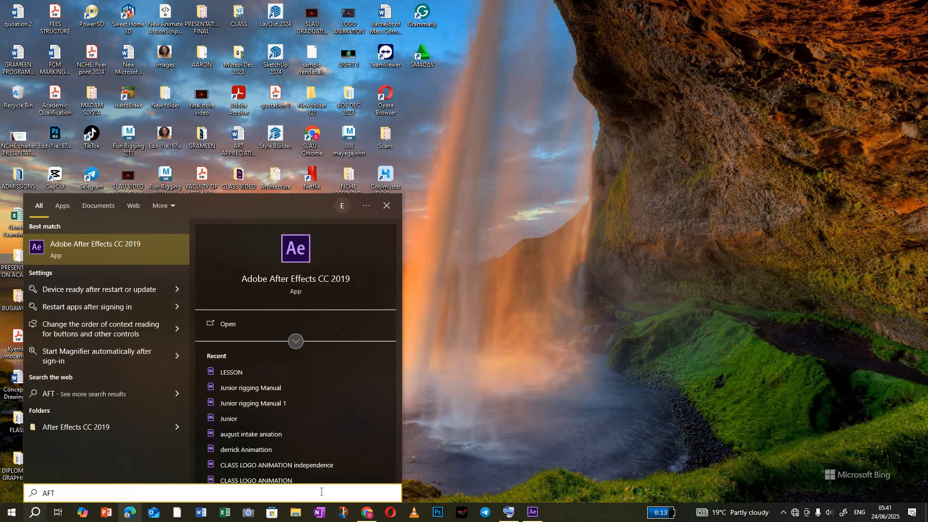
click(599, 333)
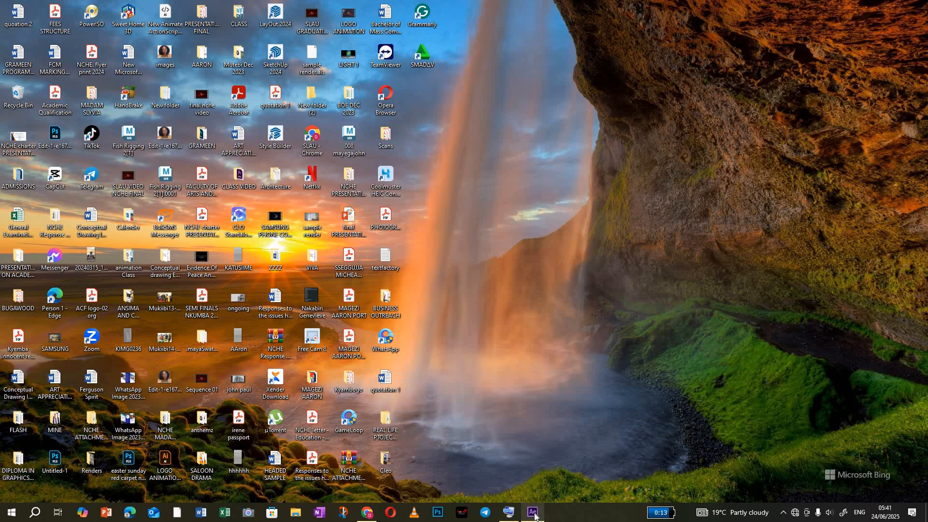
Step: Switch to After Effects CC 2019 and slightly widen the project item area
click(534, 513)
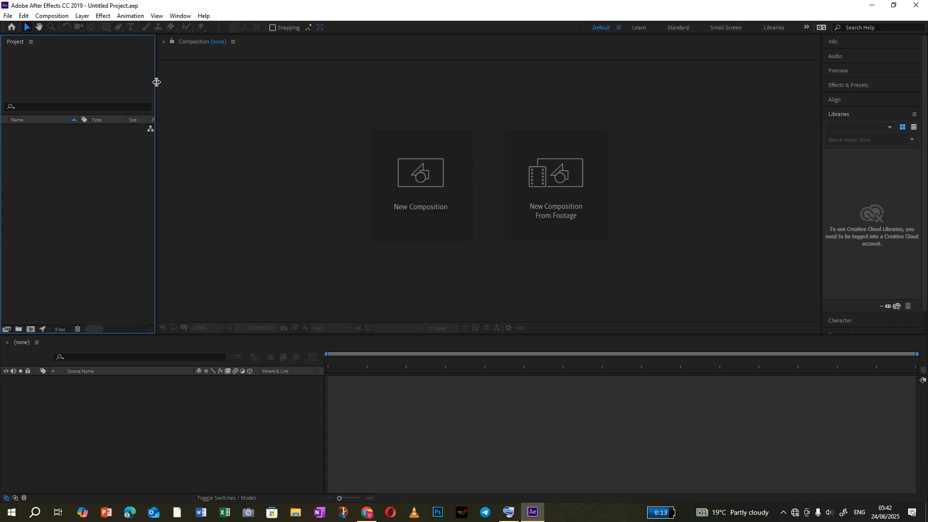
drag(157, 83, 167, 91)
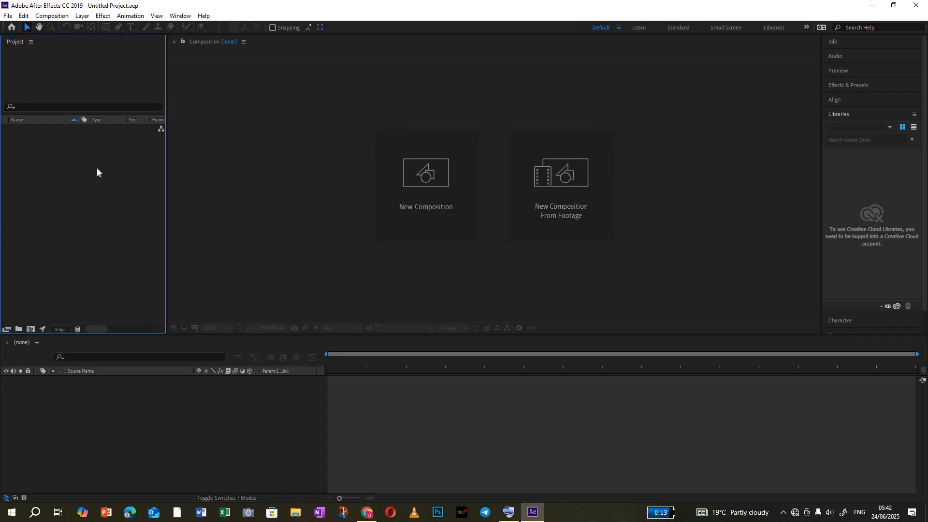
Step: Import the Manager rigging Illustrator file from the lesson animation folder as a Composition with Layer Size footage dimensions
double_click(44, 146)
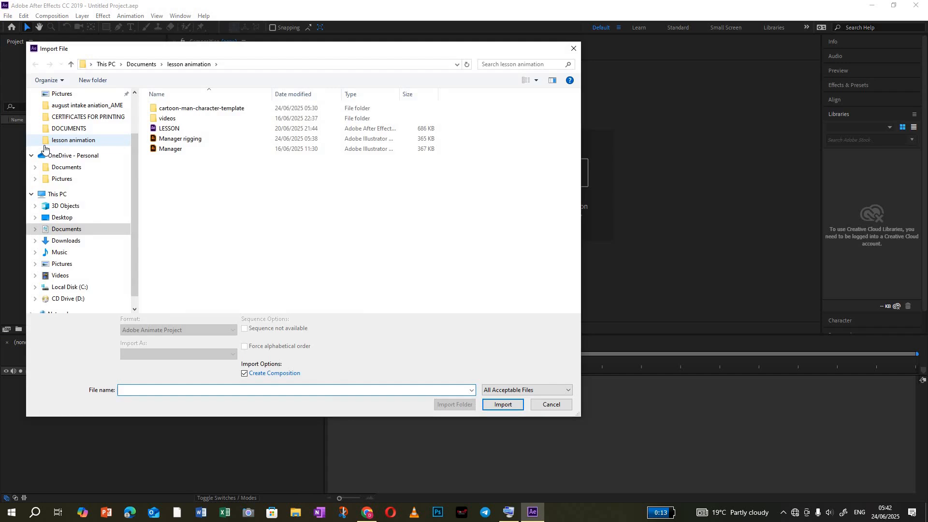
click(195, 141)
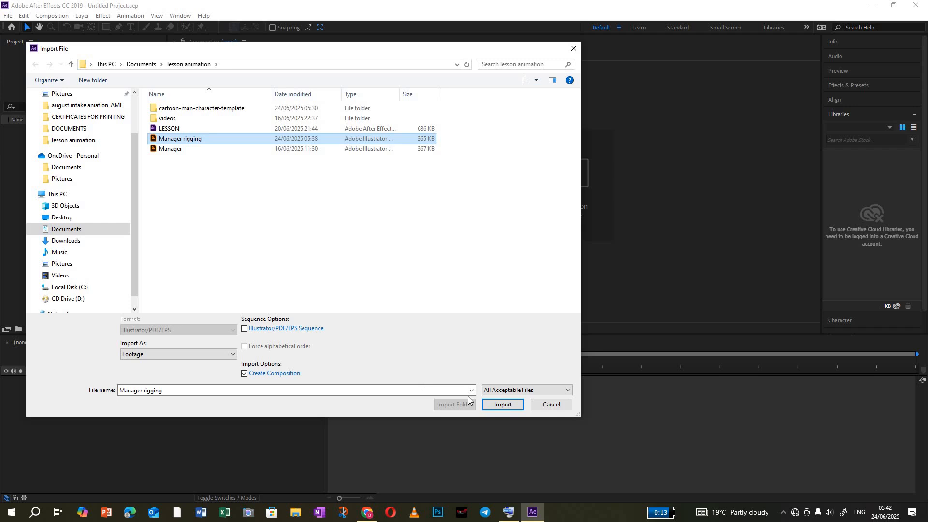
click(499, 405)
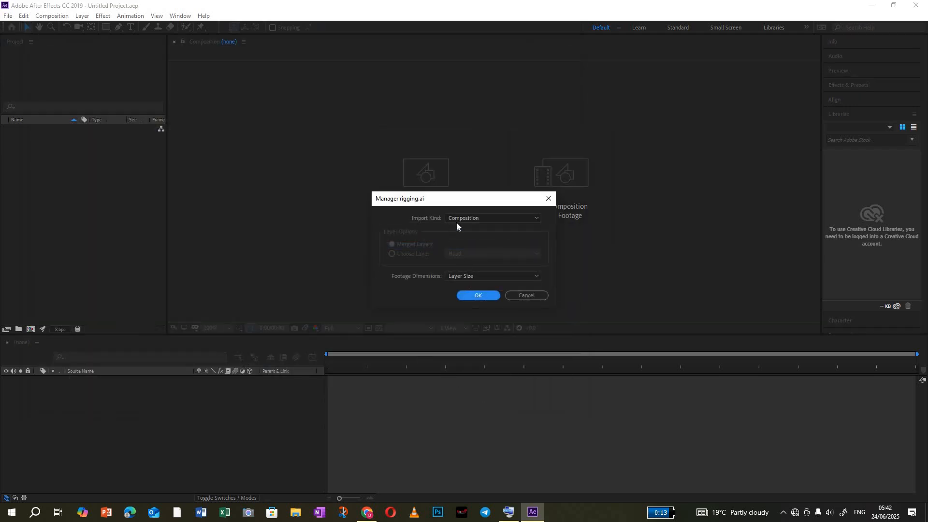
click(473, 220)
click(472, 220)
click(473, 219)
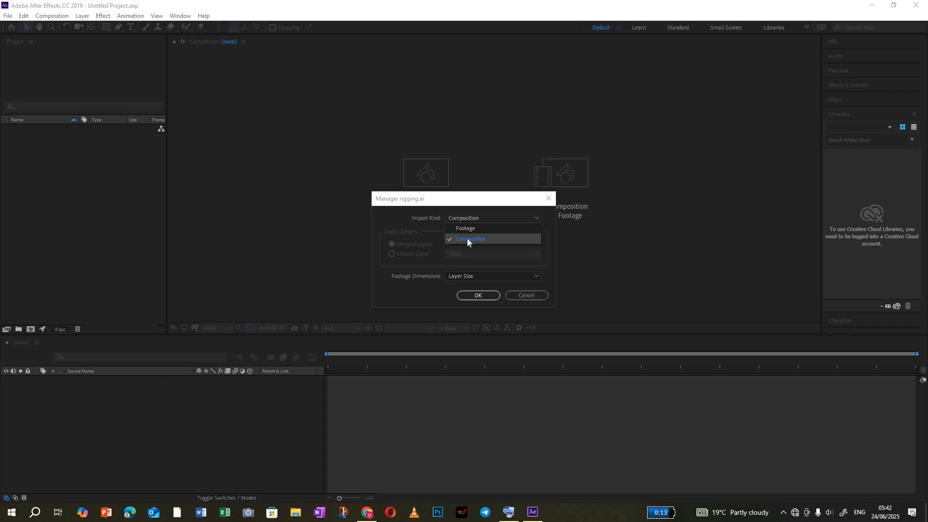
click(467, 240)
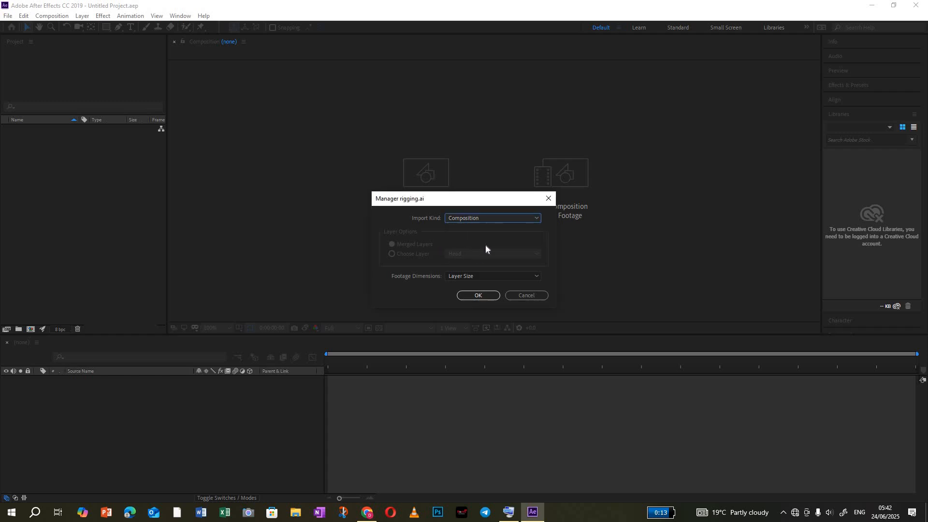
click(528, 275)
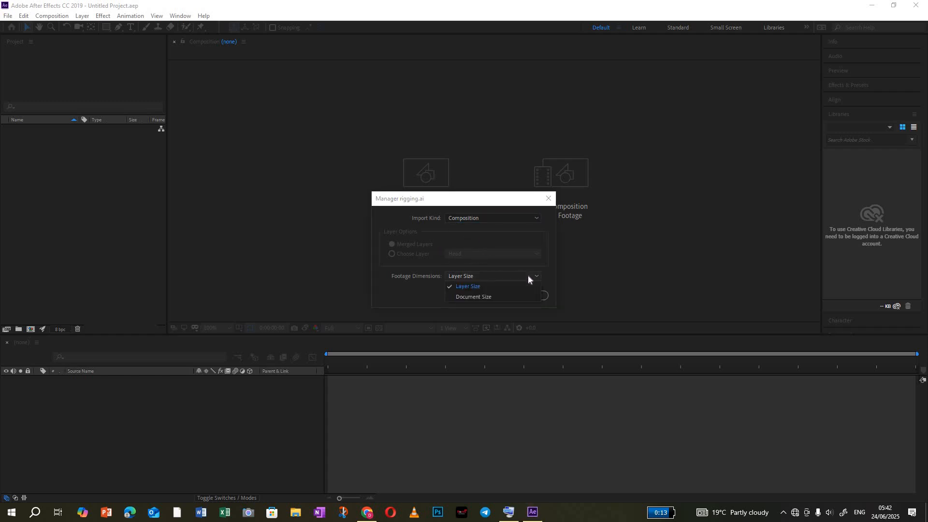
click(465, 286)
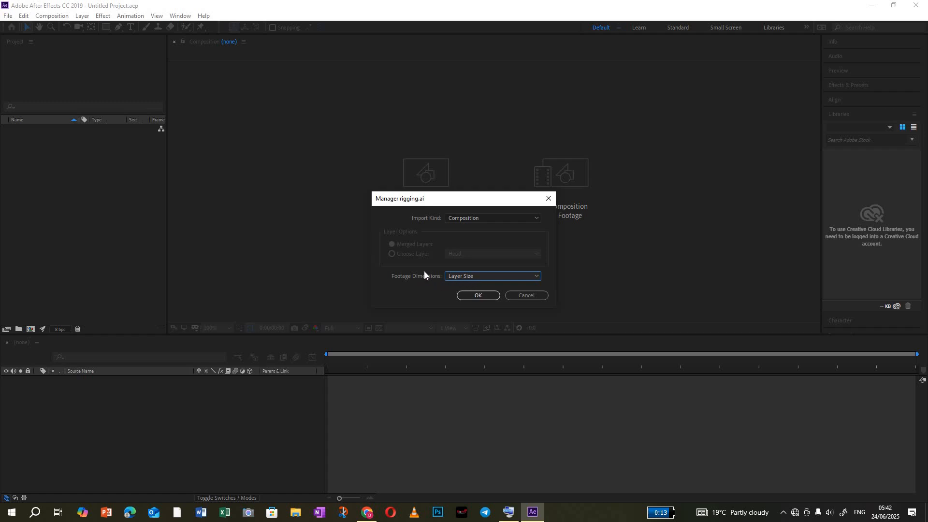
click(480, 295)
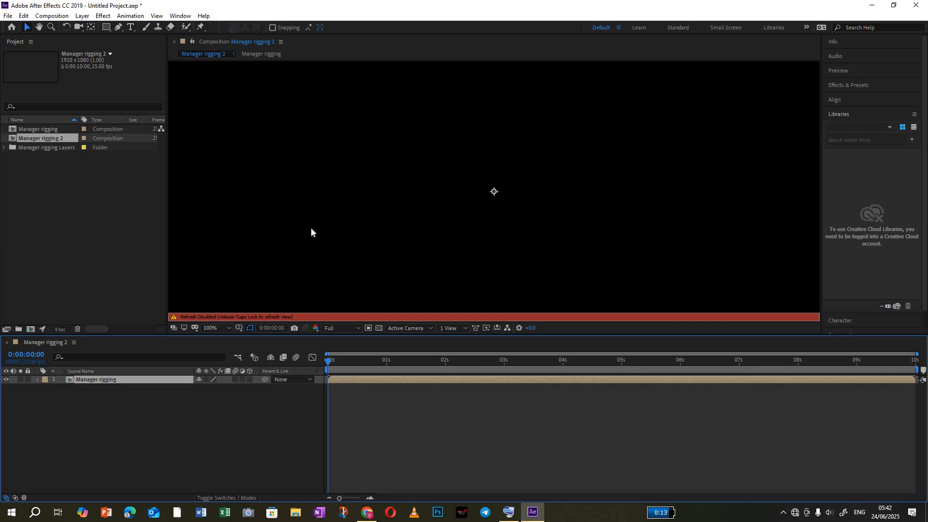
Step: Re-enable the composition's preview refresh and view the whole character at 50% zoom
key(Caps_Lock)
scroll(579, 180, up, 4)
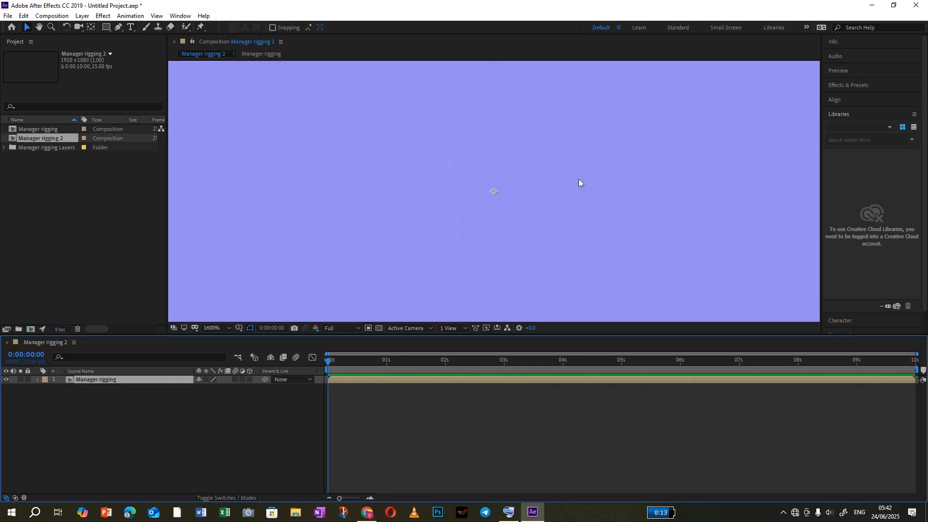
scroll(578, 180, down, 10)
scroll(579, 180, up, 6)
scroll(579, 179, down, 2)
scroll(578, 181, up, 1)
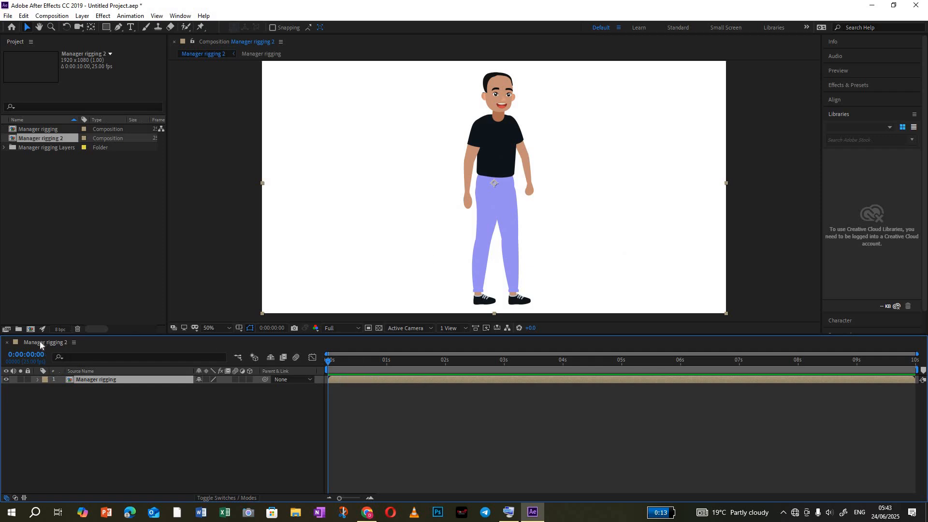
Step: Delete the extra Manager rigging 2 composition from the project, keeping the original Manager rigging composition
click(36, 127)
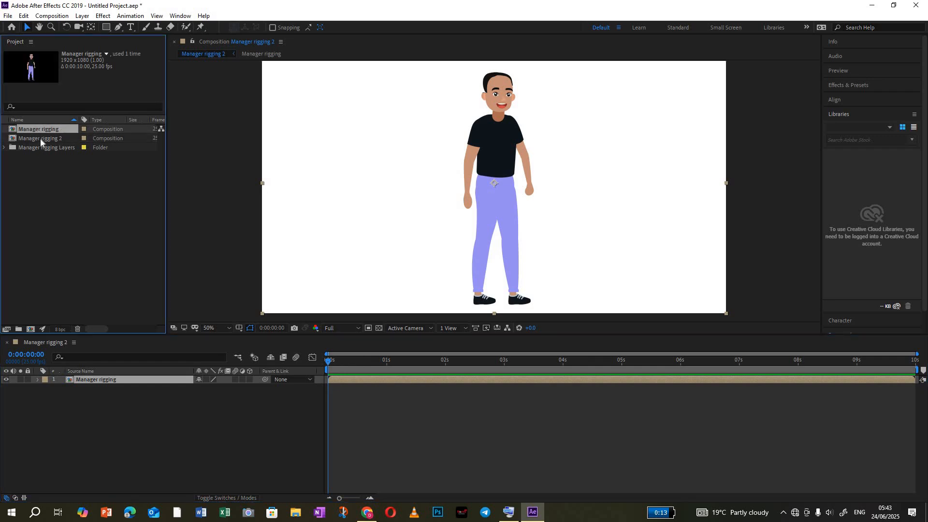
click(41, 140)
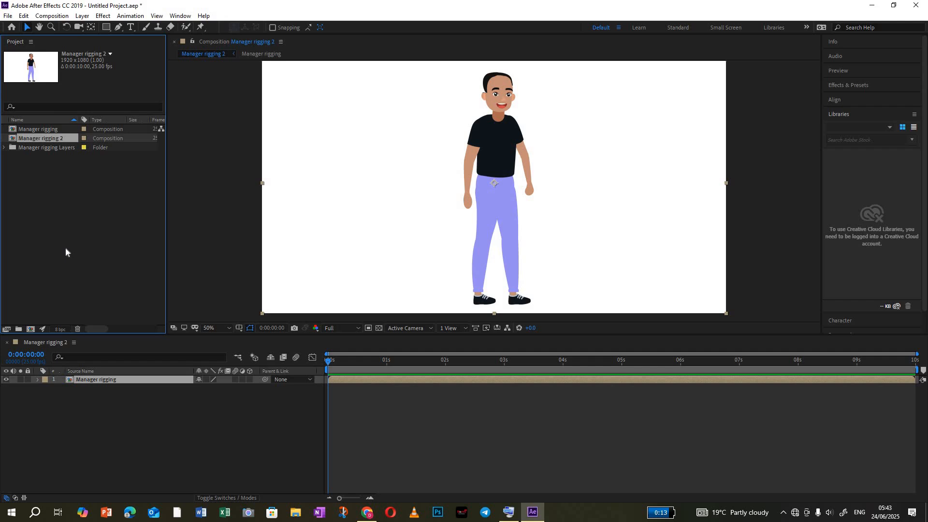
key(Delete)
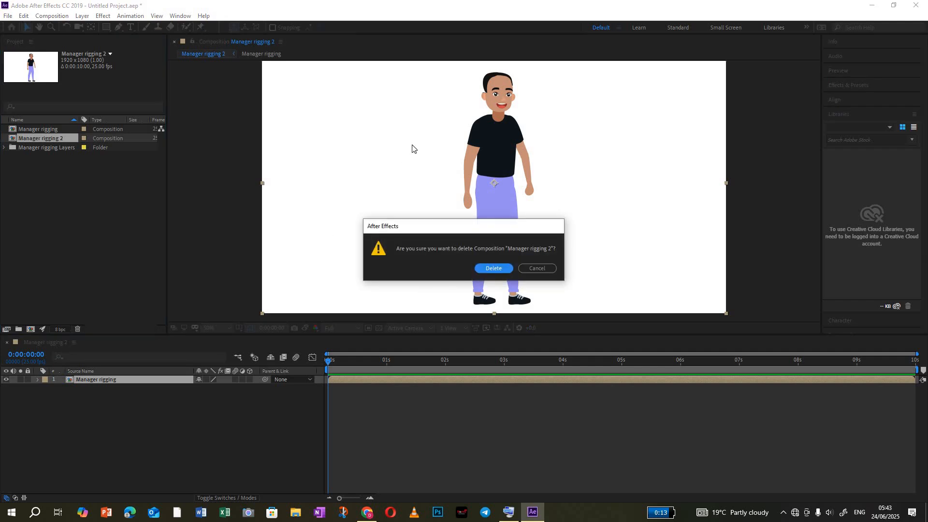
click(501, 269)
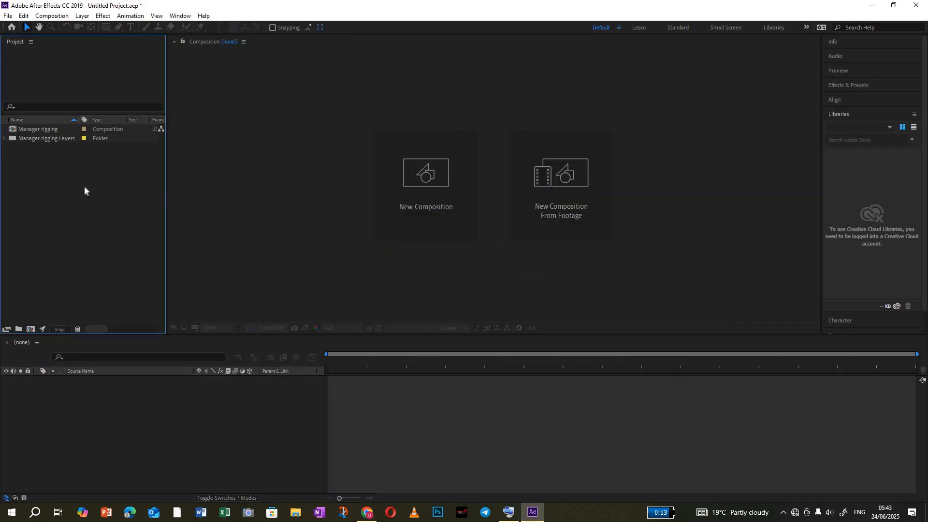
Step: Examine the imported body-part layers inside the Manager rigging Layers folder, previewing the head, hip, arm and thigh, and collapse the folder
click(51, 139)
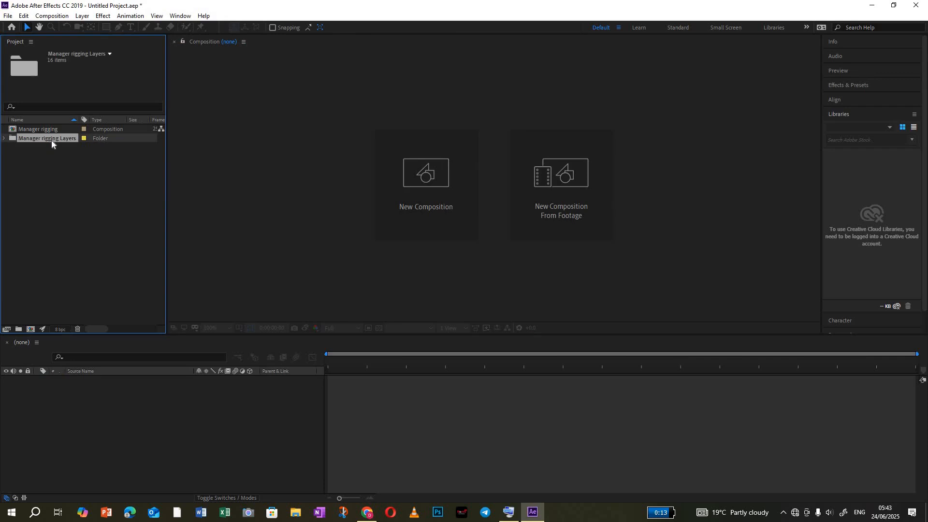
click(4, 139)
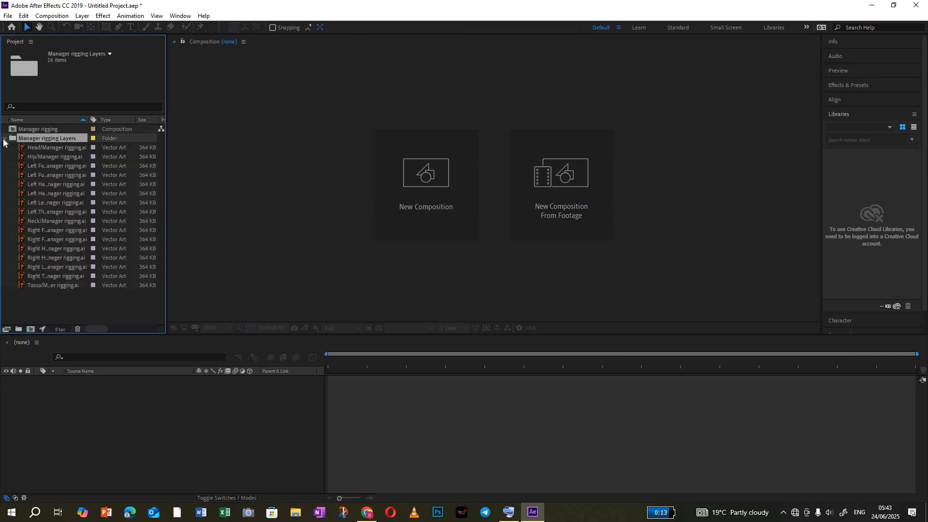
click(4, 139)
click(4, 138)
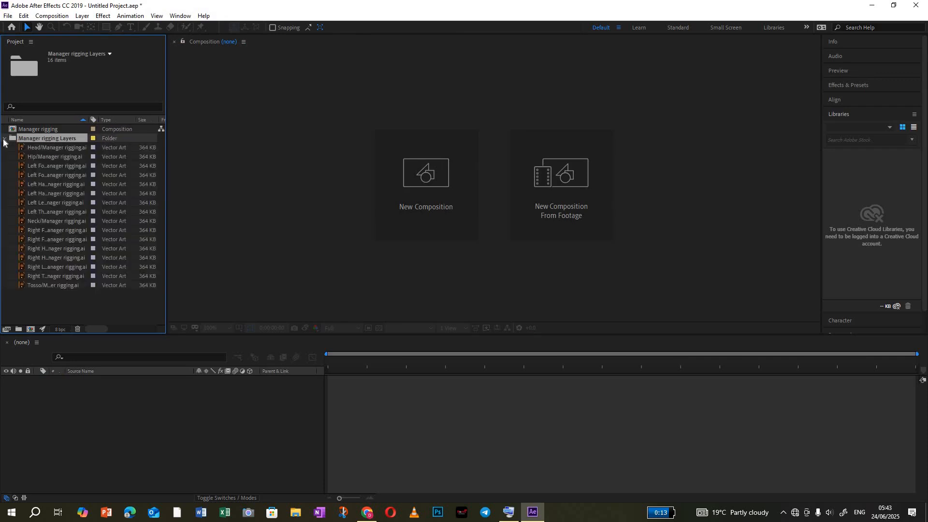
click(34, 154)
click(36, 230)
click(36, 249)
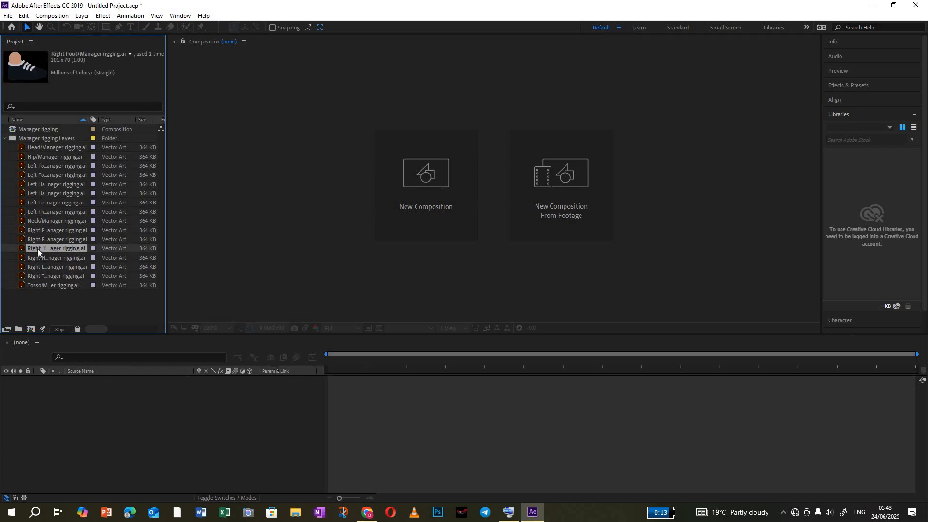
click(36, 147)
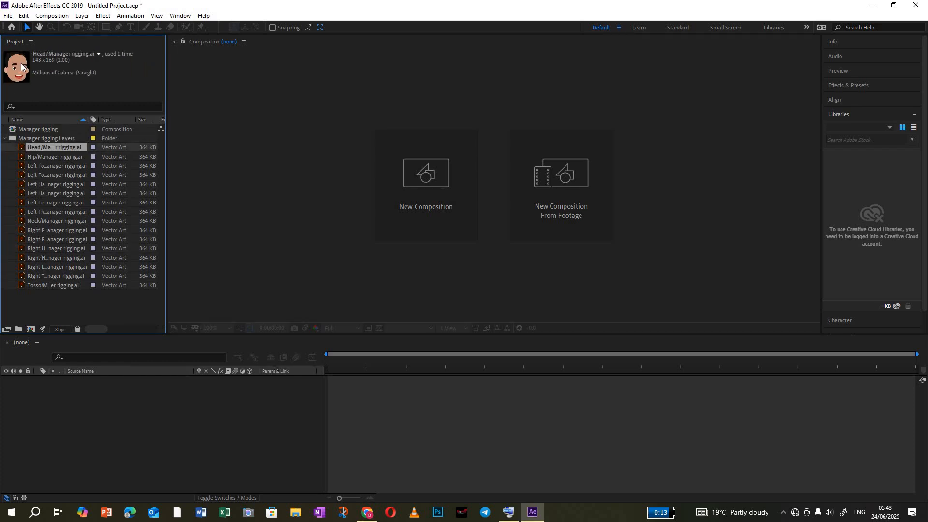
click(38, 157)
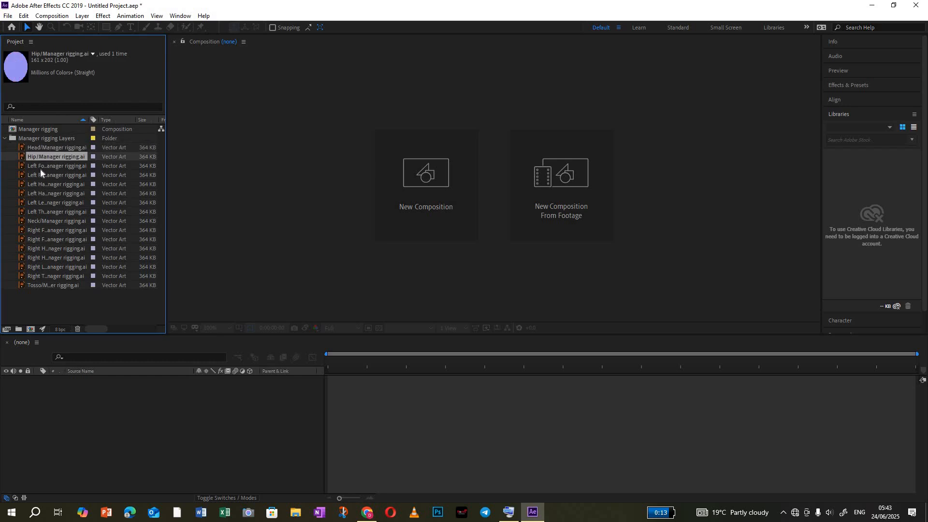
click(41, 167)
click(41, 176)
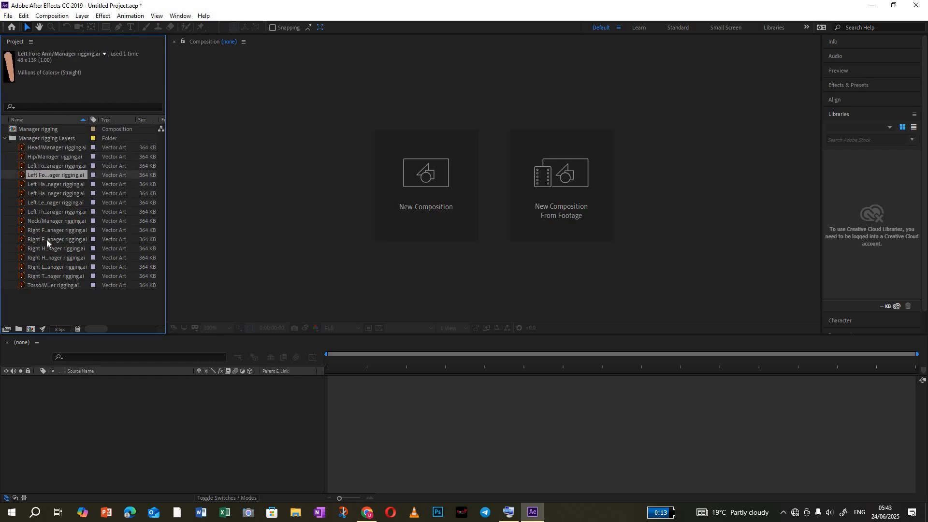
click(47, 248)
click(49, 276)
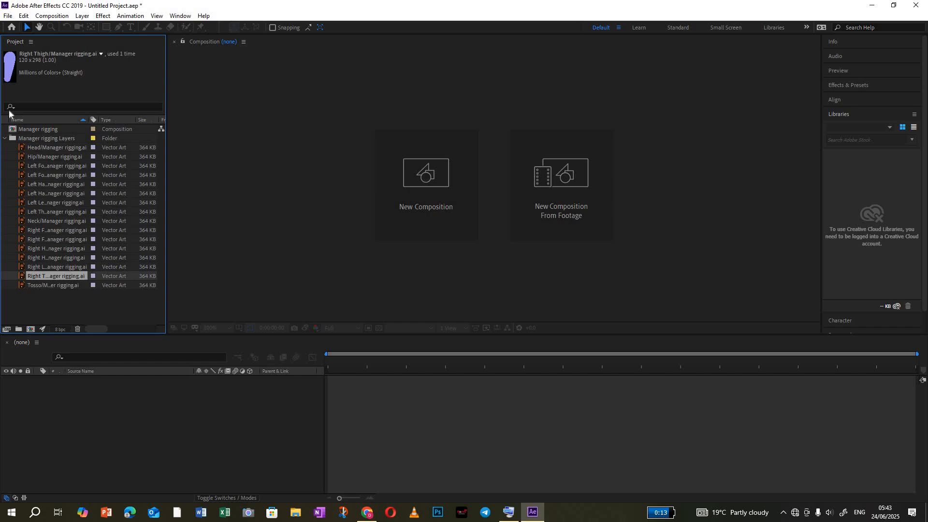
click(4, 139)
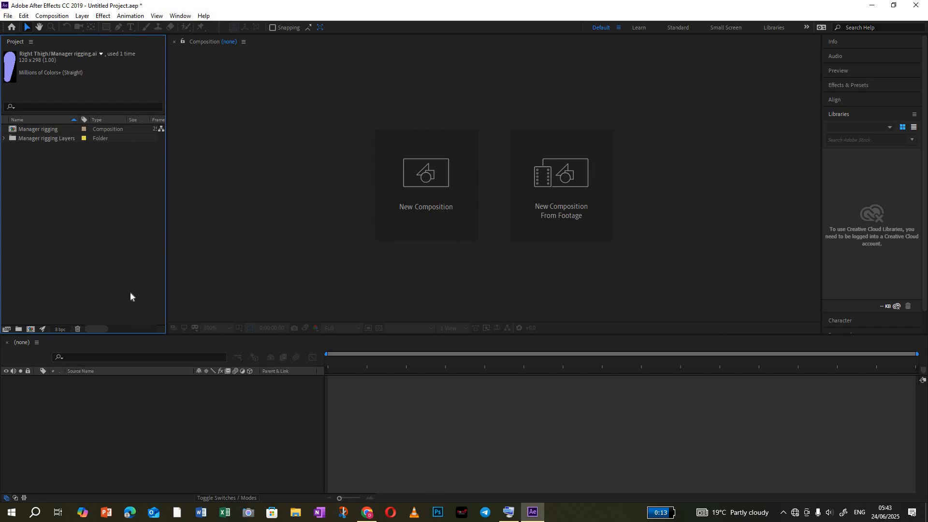
click(6, 16)
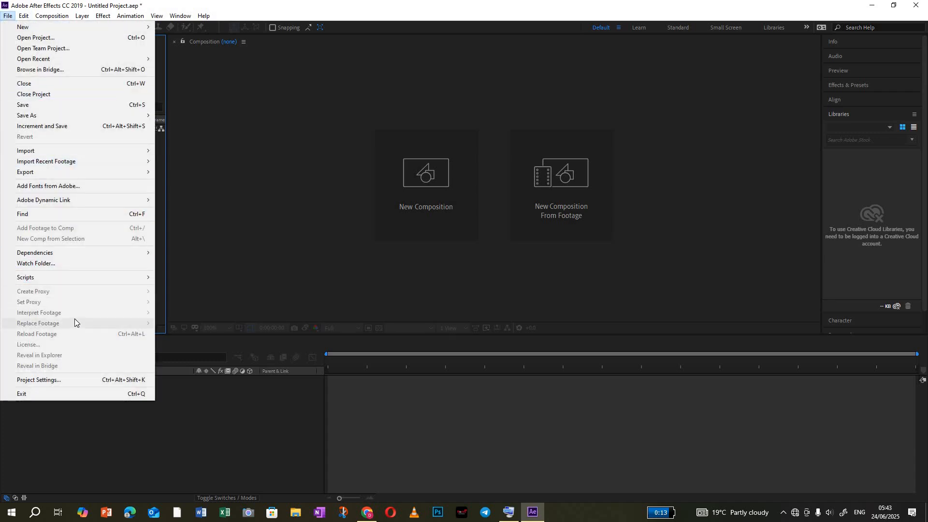
mouse_move(71, 149)
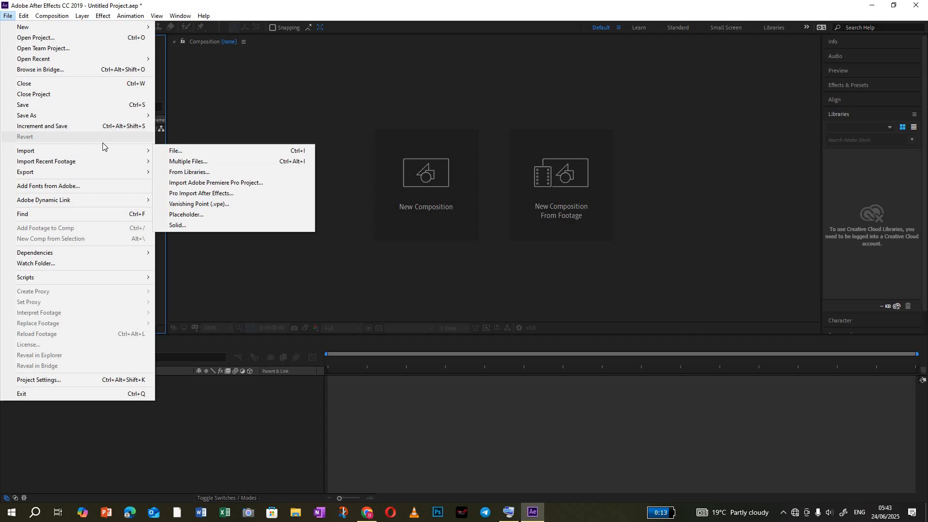
click(346, 3)
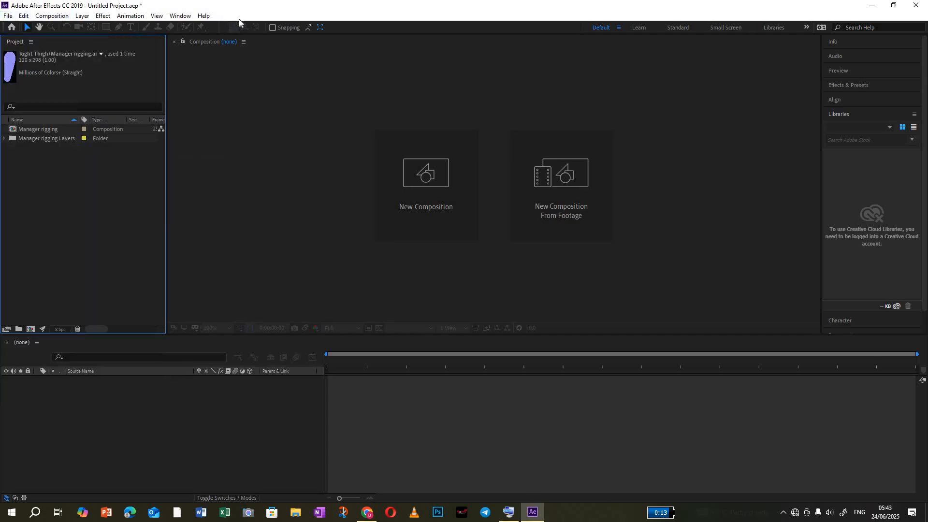
click(9, 17)
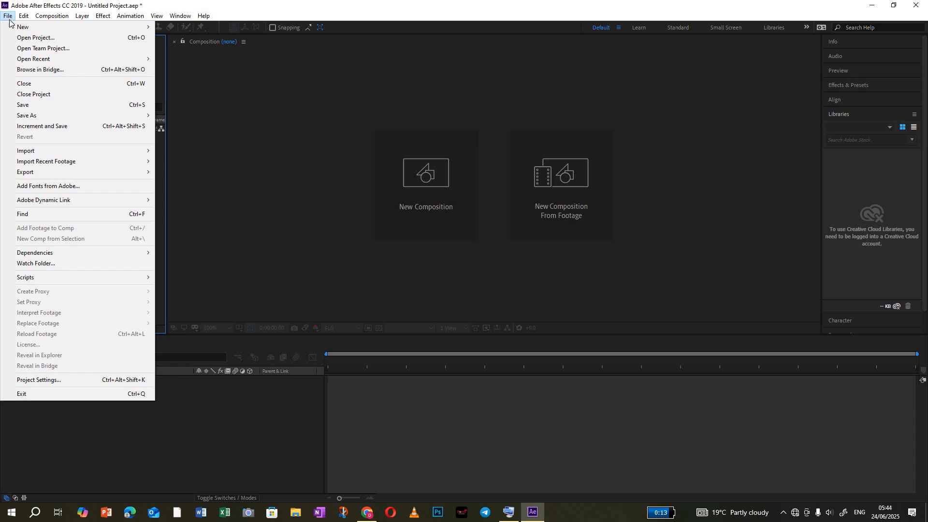
mouse_move(18, 17)
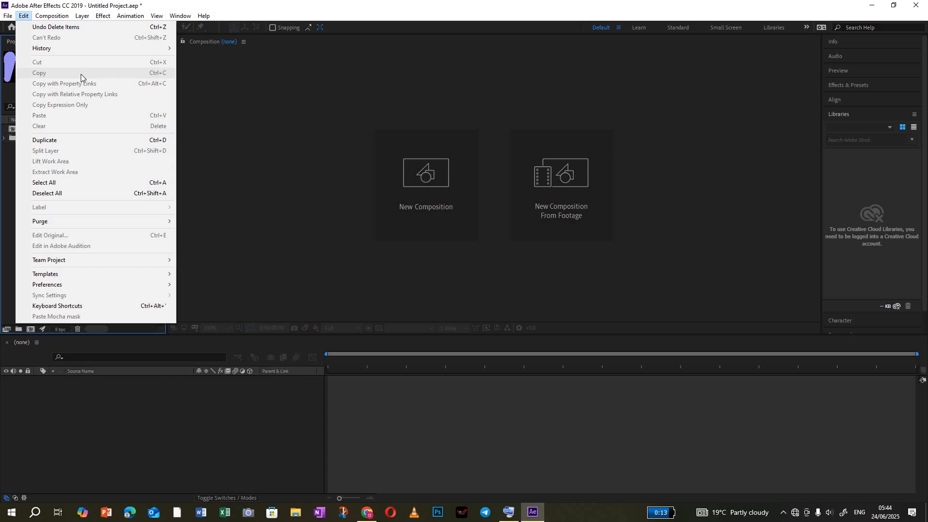
mouse_move(51, 16)
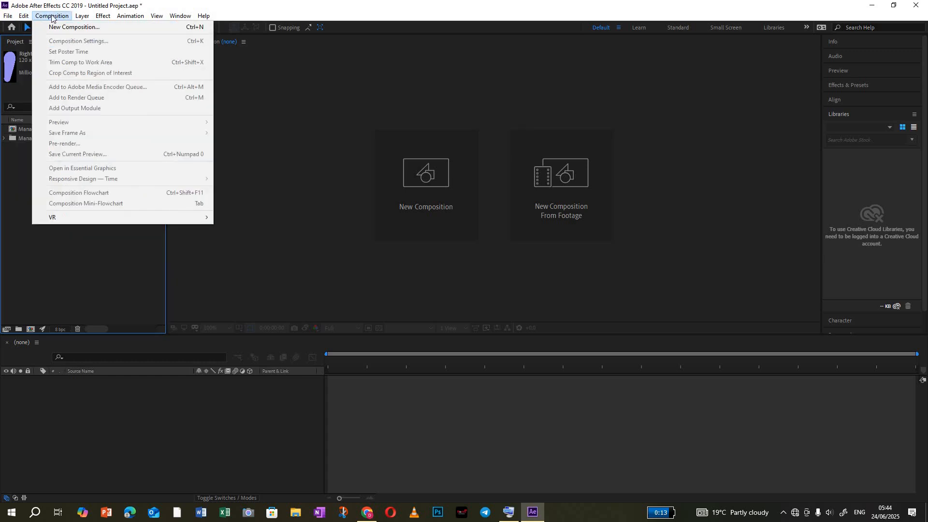
click(52, 16)
click(52, 17)
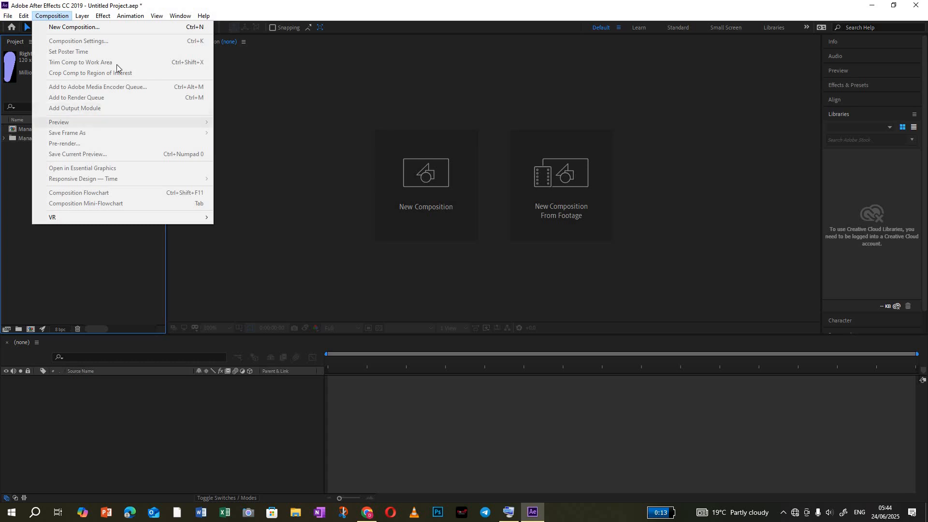
mouse_move(86, 15)
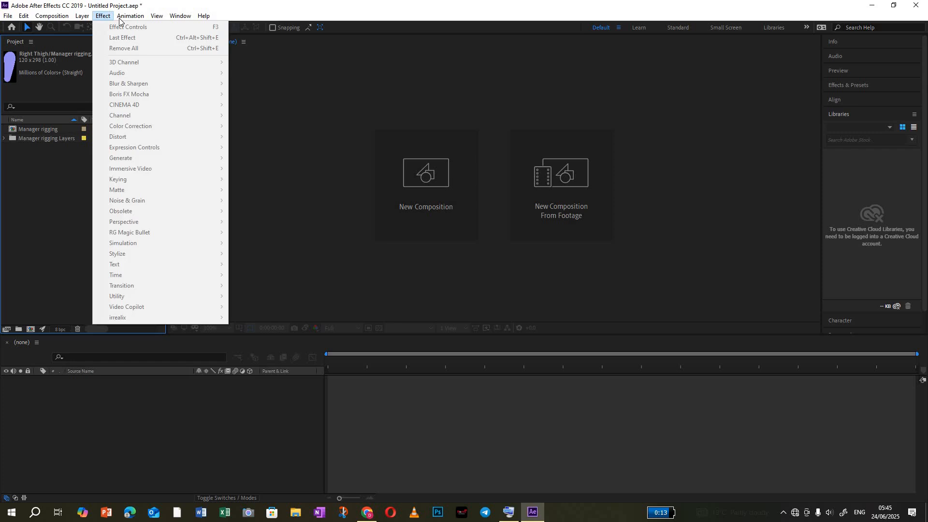
mouse_move(130, 16)
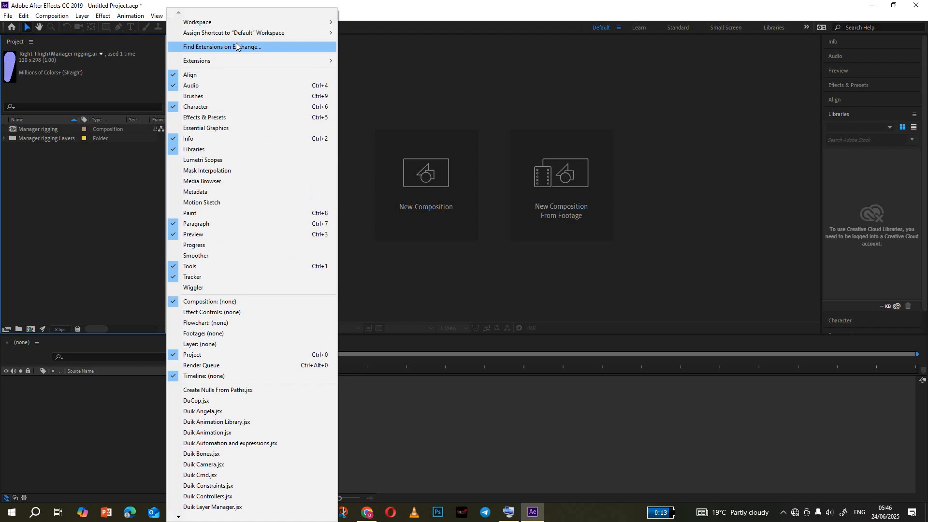
click(173, 16)
click(171, 17)
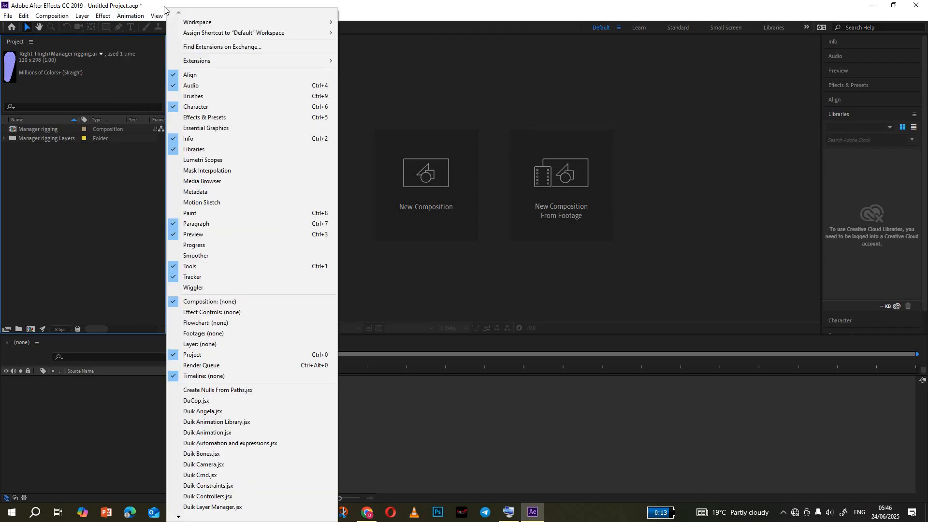
click(166, 14)
Step: Add the Paint panel to the workspace and remove it again
click(186, 19)
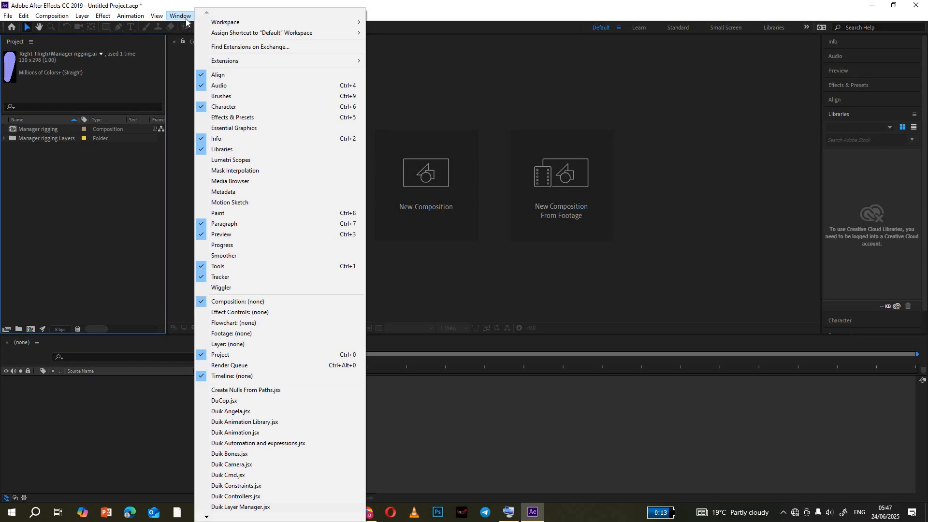
click(236, 213)
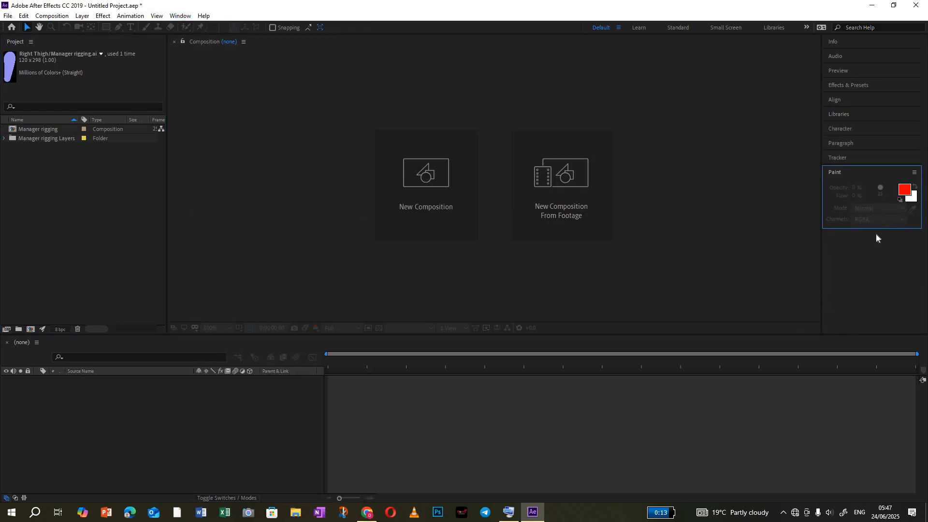
click(912, 174)
click(863, 175)
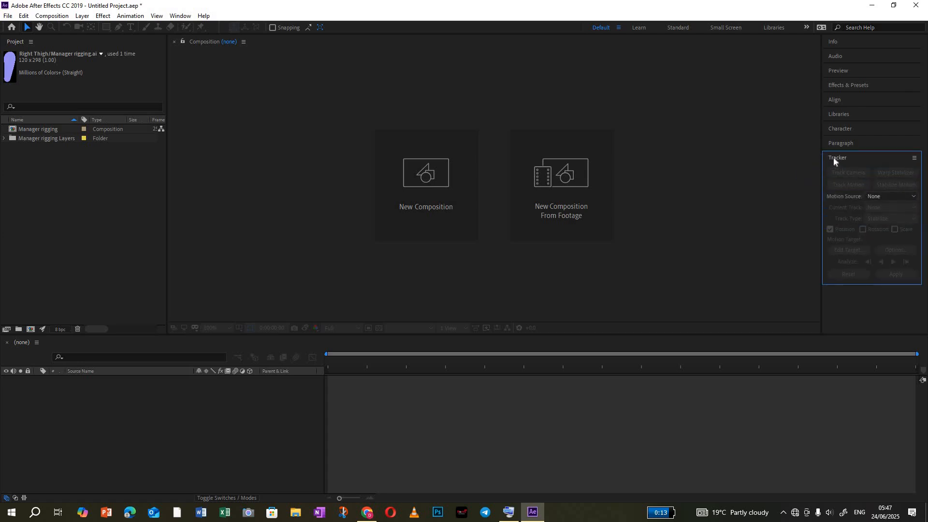
Step: Look through the Paragraph, Character, Libraries and Info panels, leaving Info expanded
click(835, 145)
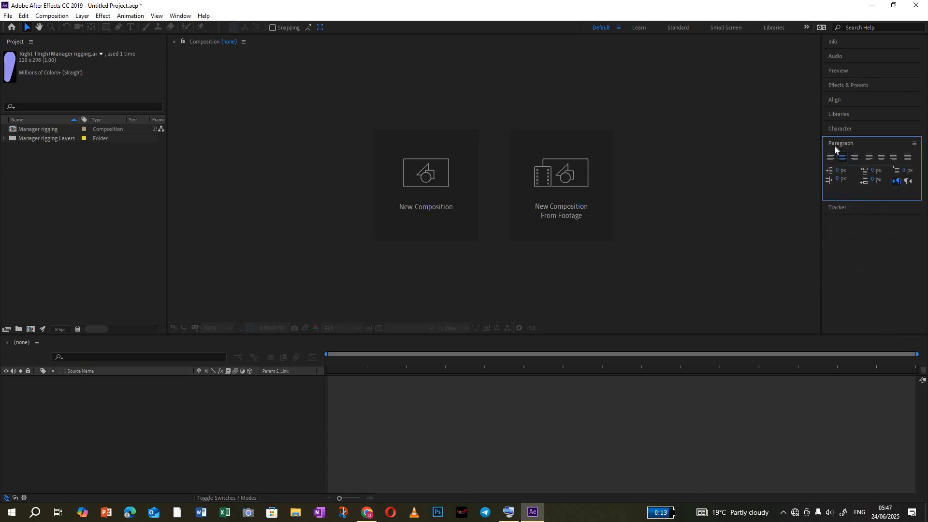
click(836, 129)
click(836, 115)
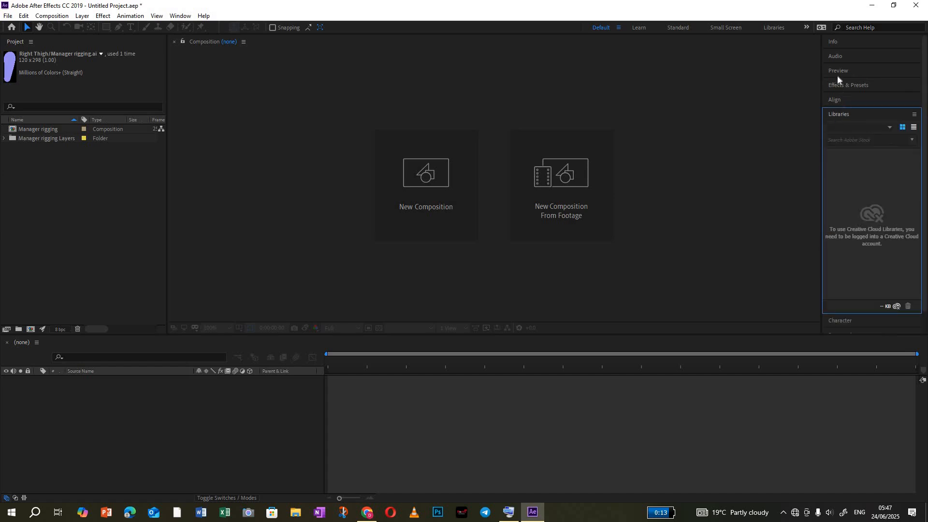
click(831, 42)
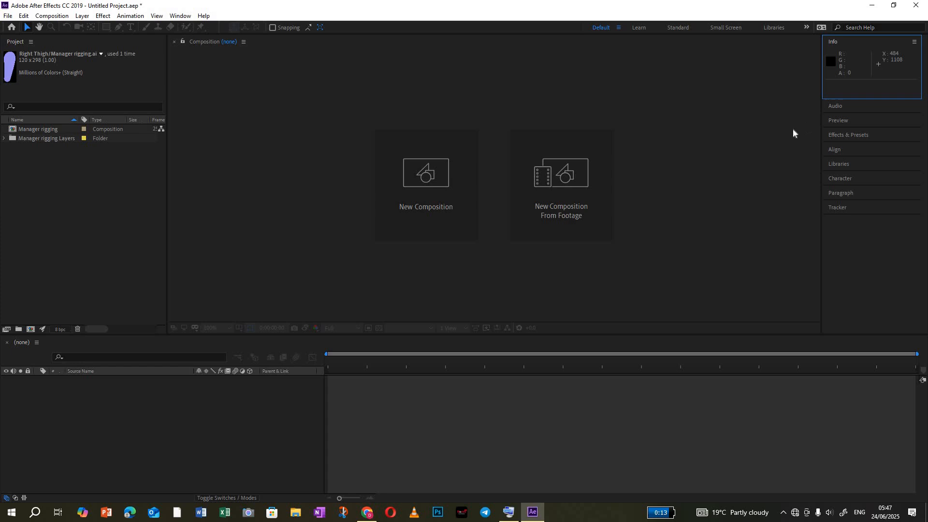
click(180, 16)
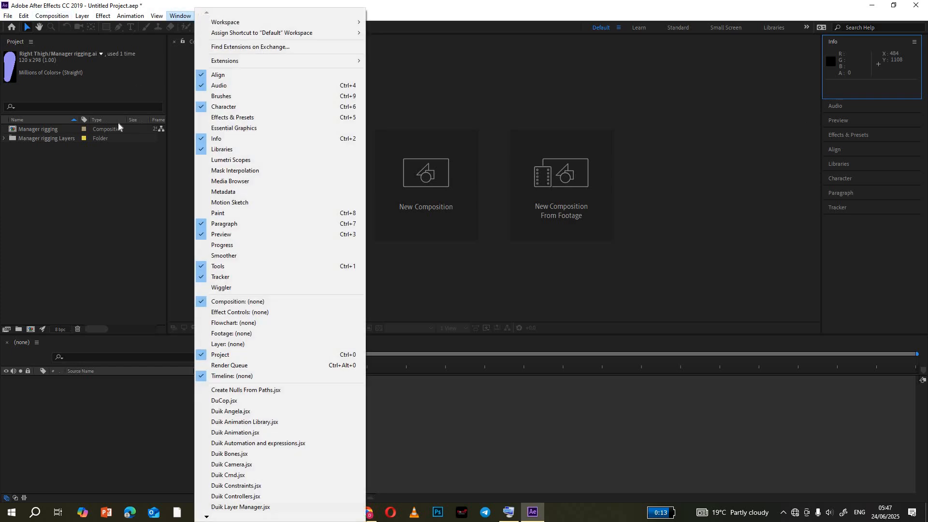
click(112, 201)
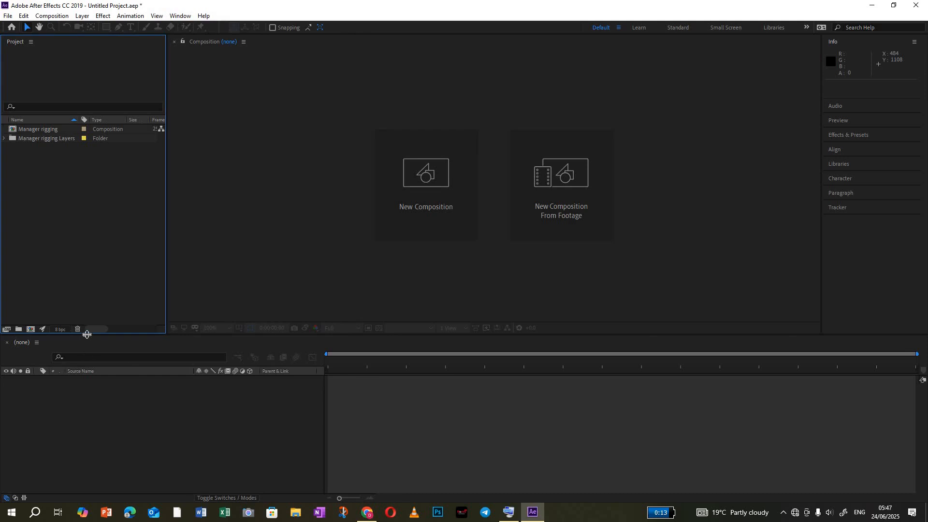
Step: Open the Manager rigging composition and enlarge the timeline area so that all its layers are listed
drag(89, 334, 89, 316)
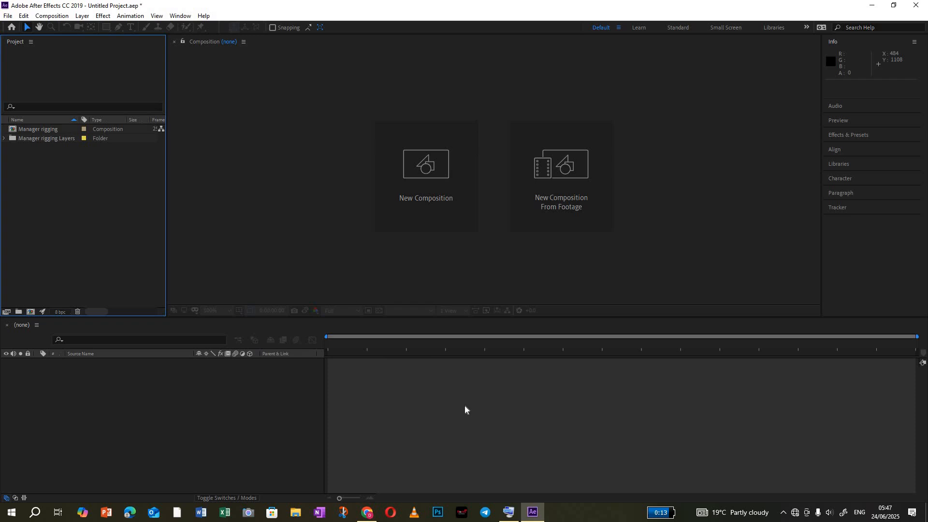
click(44, 129)
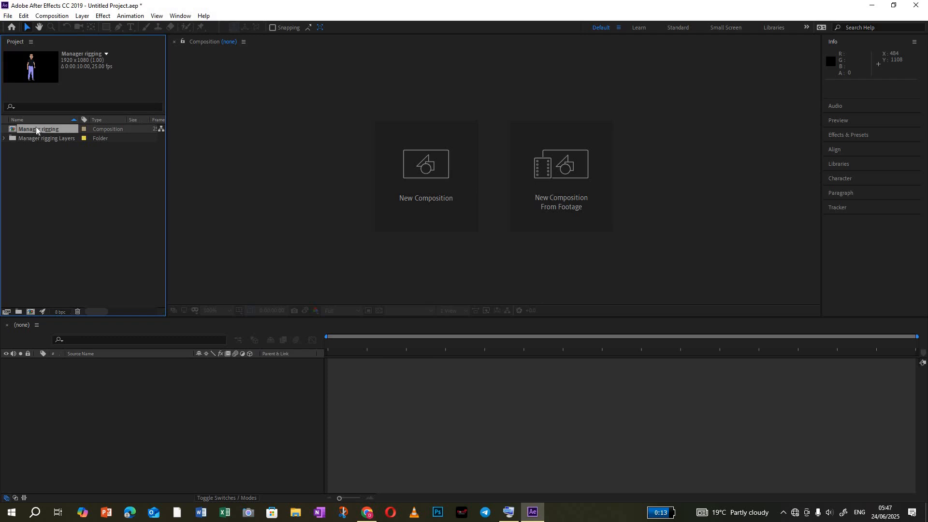
double_click(36, 128)
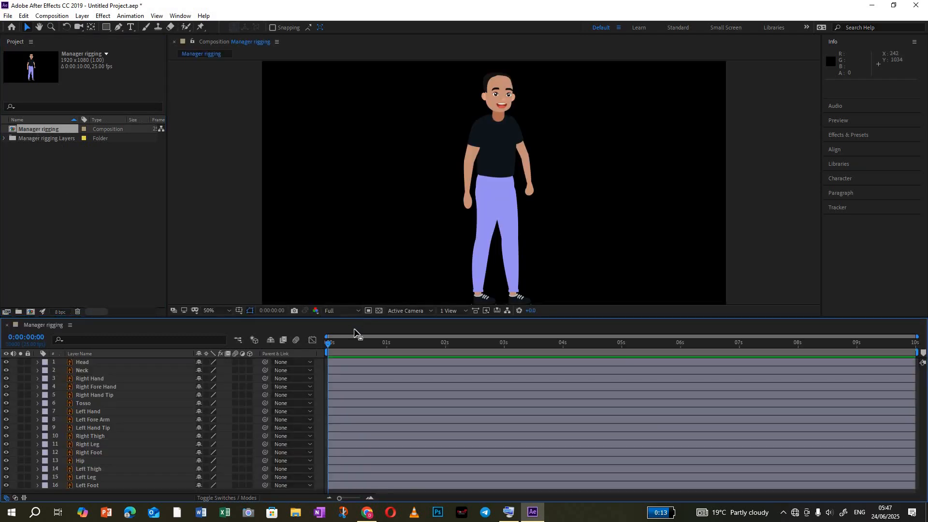
drag(356, 319, 360, 279)
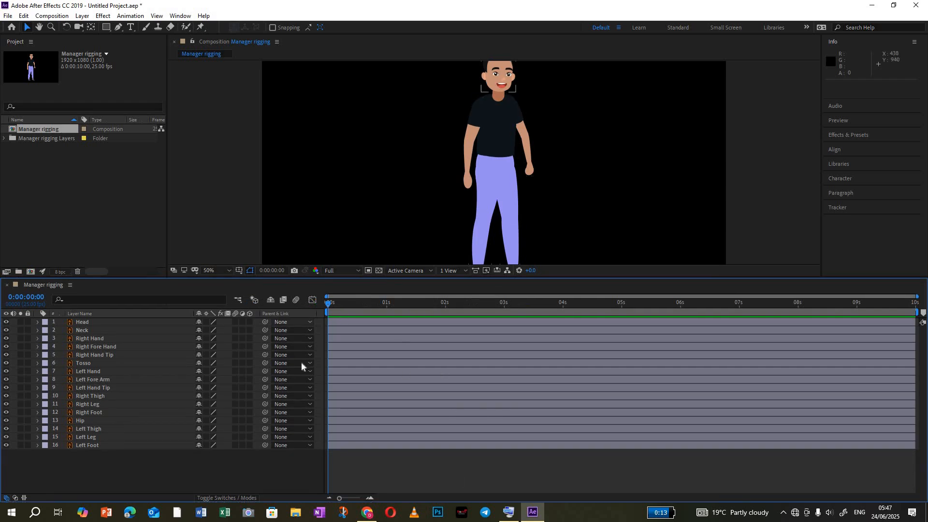
Step: Examine which body part each timeline layer holds by selecting layers from Head and Neck through the hands and Right Thigh to Left Foot
click(77, 331)
click(91, 322)
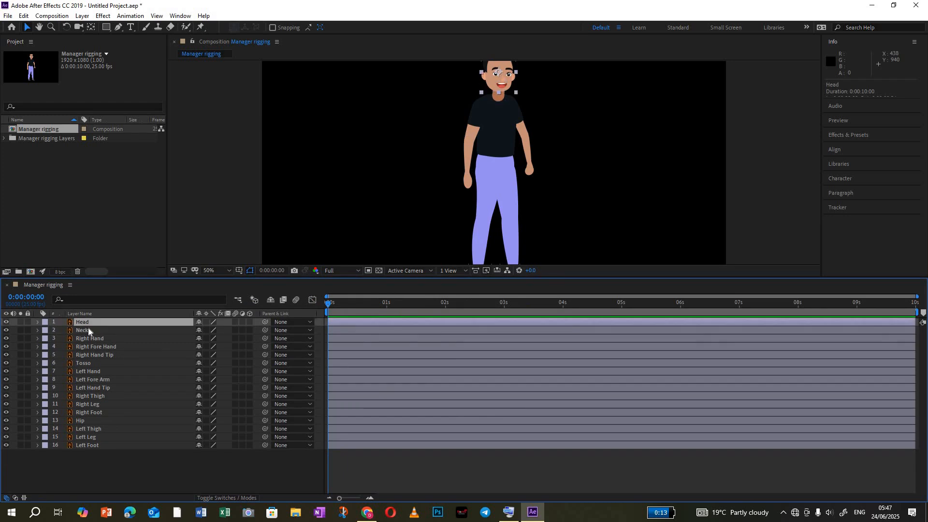
click(88, 330)
click(86, 339)
click(88, 372)
click(87, 396)
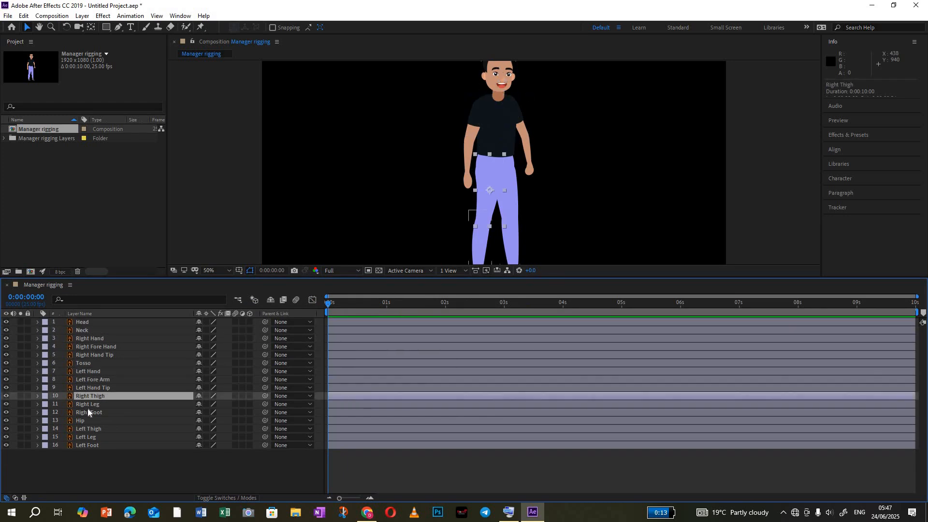
click(88, 411)
click(82, 443)
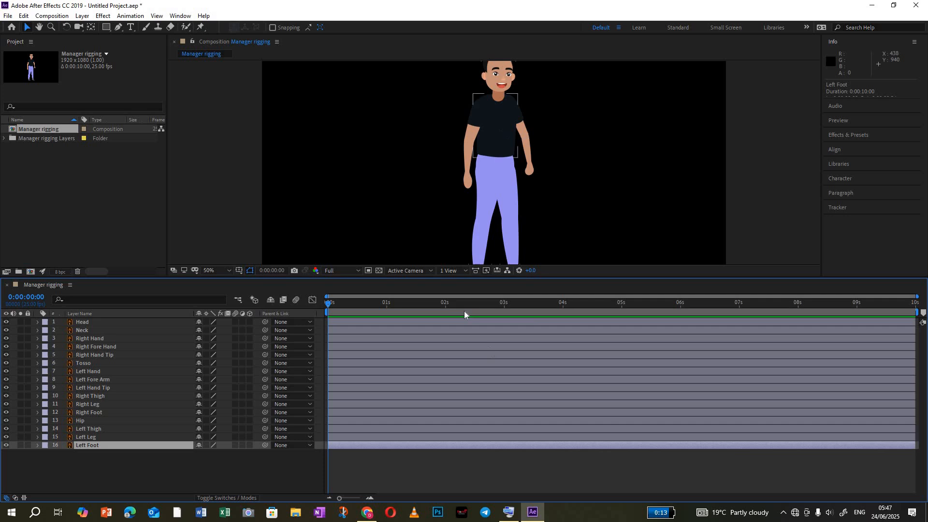
drag(438, 306, 156, 271)
key(ctrl+k)
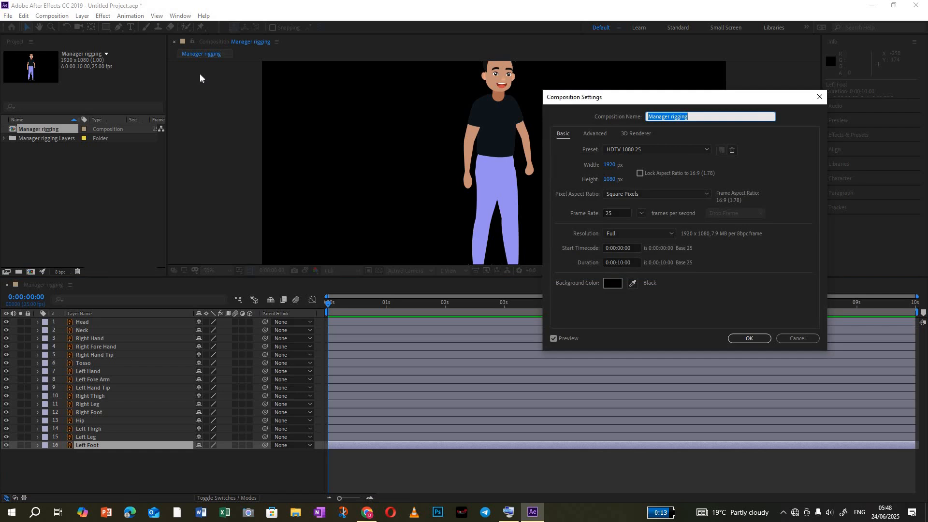
click(619, 262)
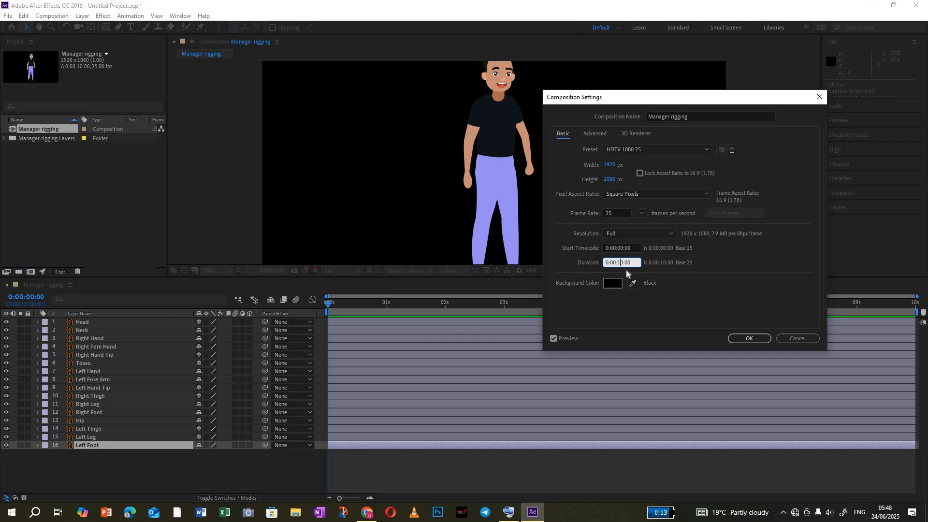
click(785, 337)
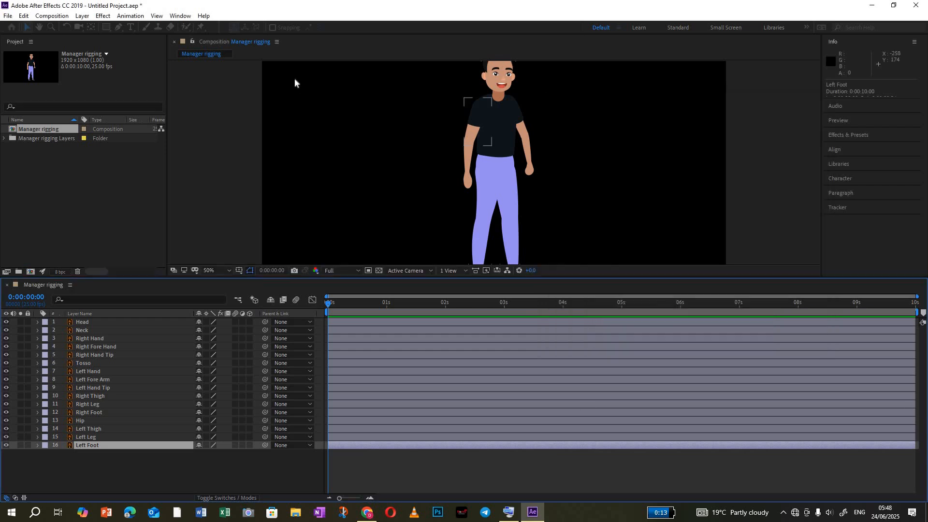
Step: Change the Manager rigging composition's background color to white in its Composition Settings
click(52, 16)
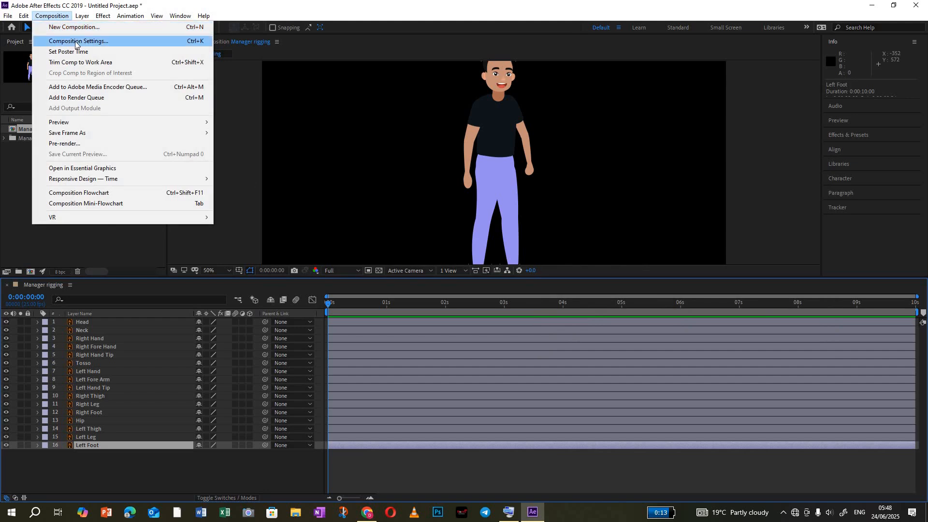
click(75, 43)
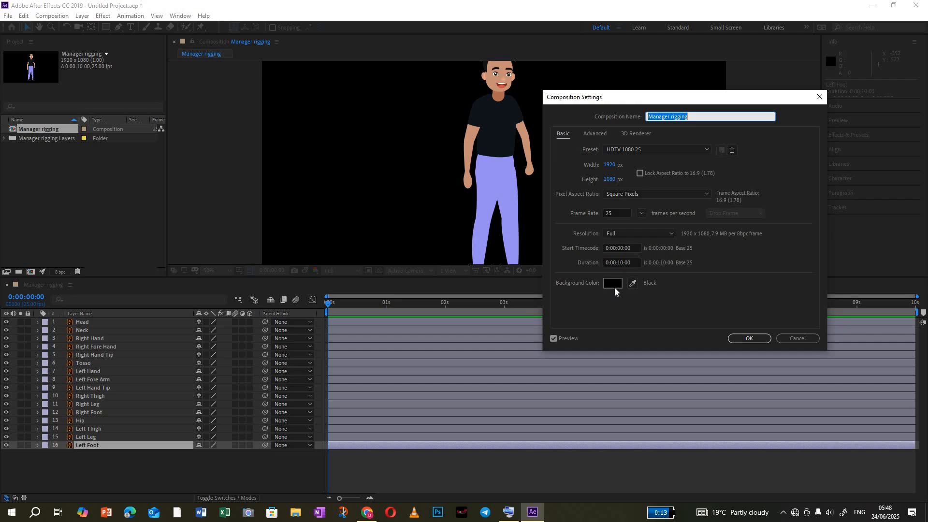
click(614, 282)
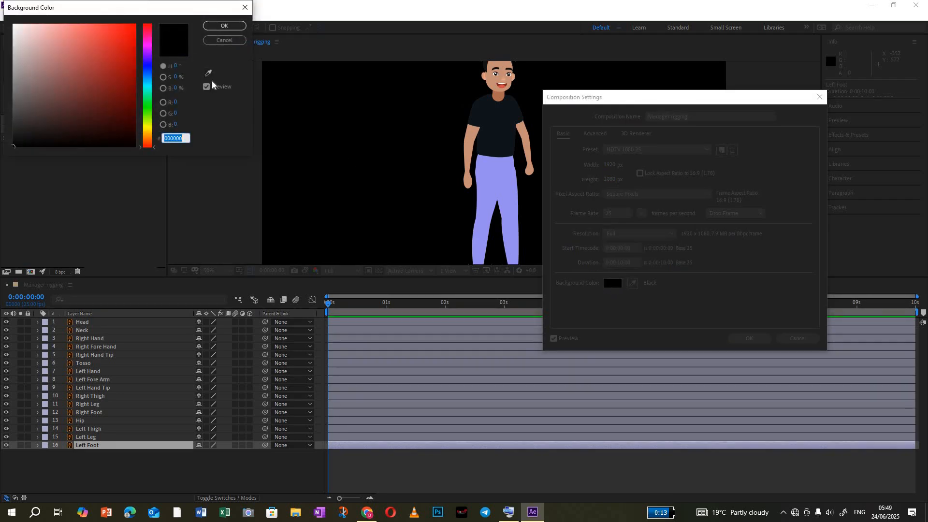
drag(133, 14, 320, 51)
drag(223, 71, 187, 42)
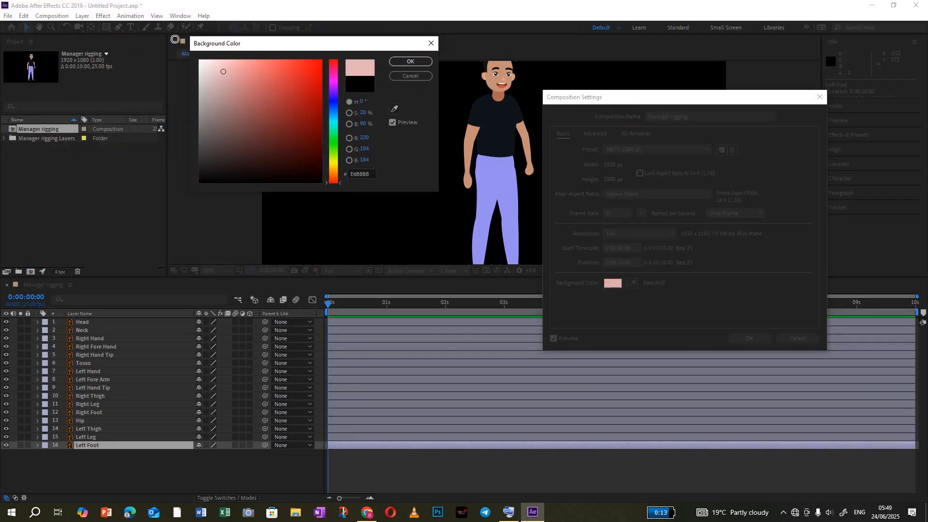
click(398, 61)
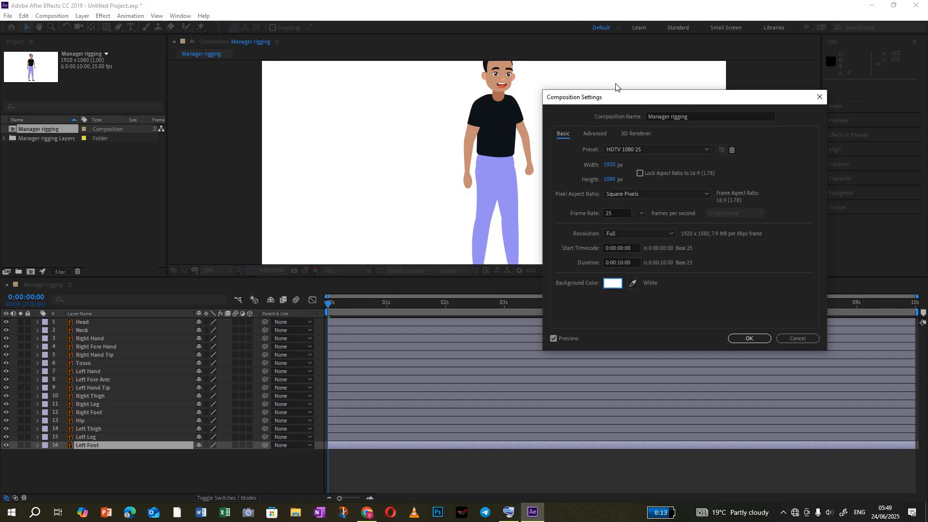
Step: Examine the composition's Duration setting, highlighting the seconds portion of the timecode
click(622, 266)
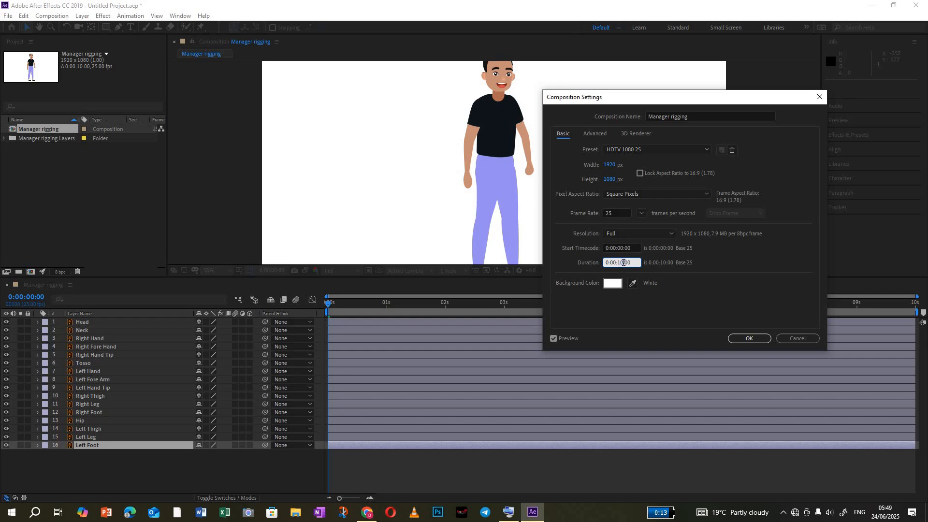
double_click(623, 262)
click(624, 262)
drag(624, 262, 619, 262)
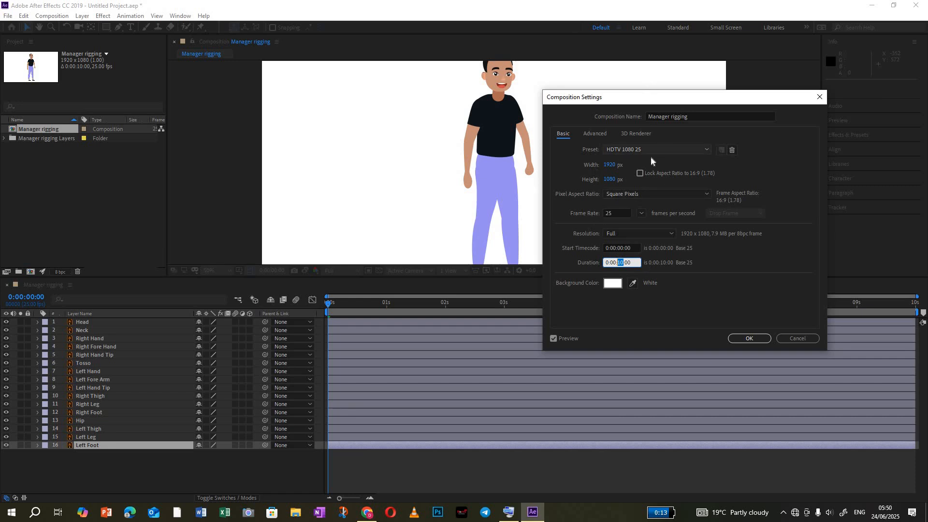
Step: Choose the HDTV 1080 25 preset for the composition and apply the composition settings
click(671, 150)
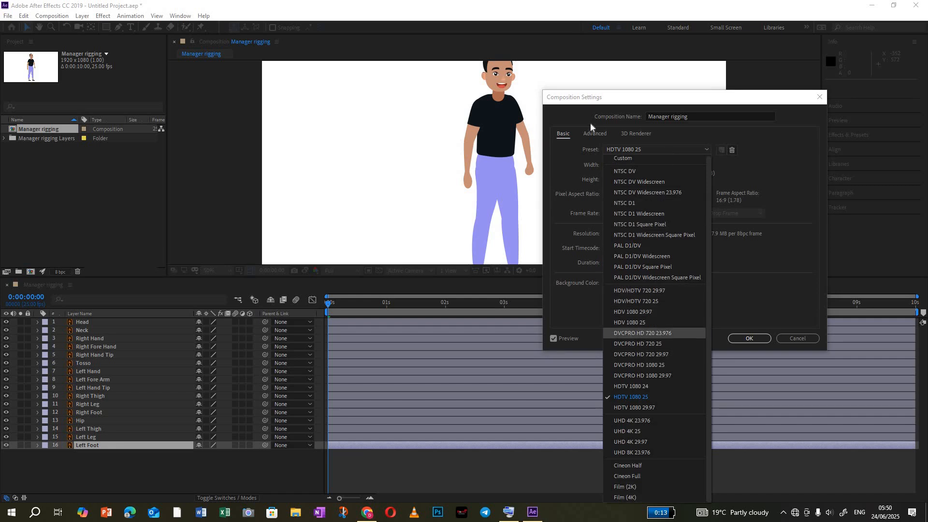
click(635, 149)
click(634, 149)
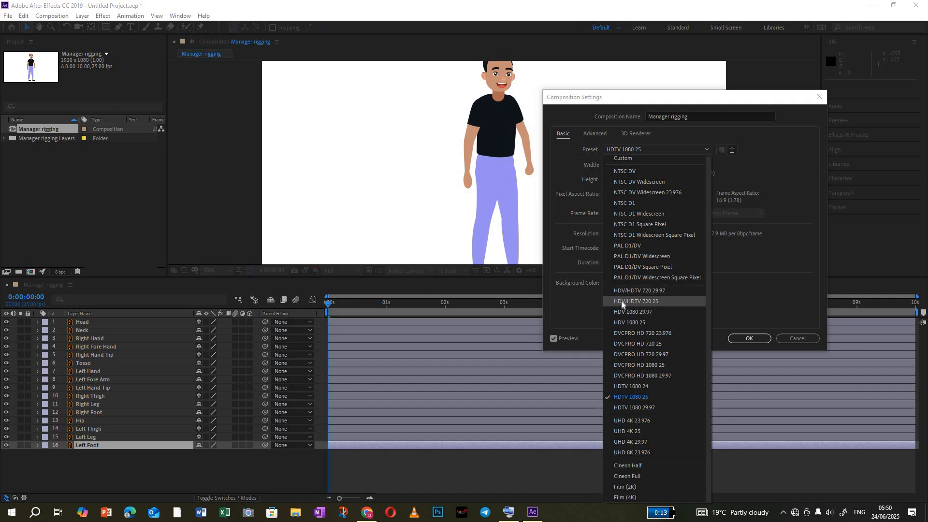
click(633, 396)
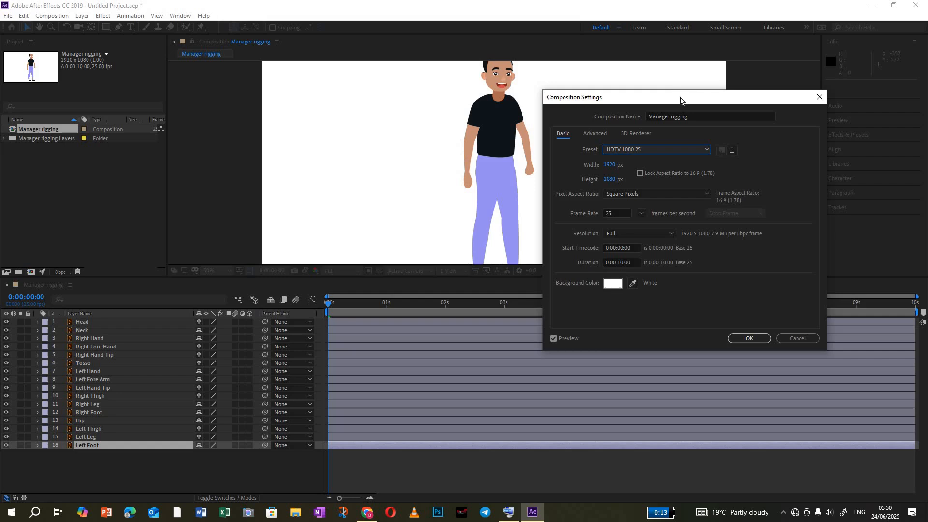
drag(682, 97, 618, 83)
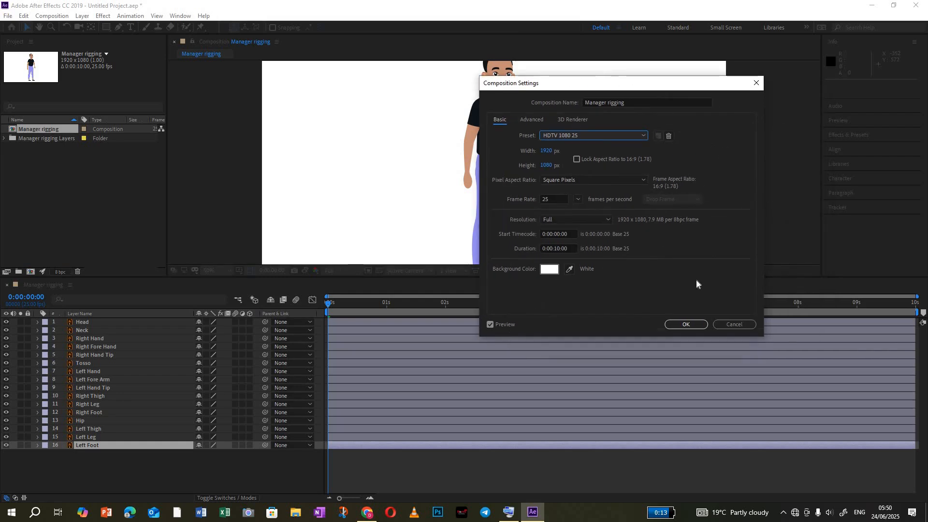
click(687, 324)
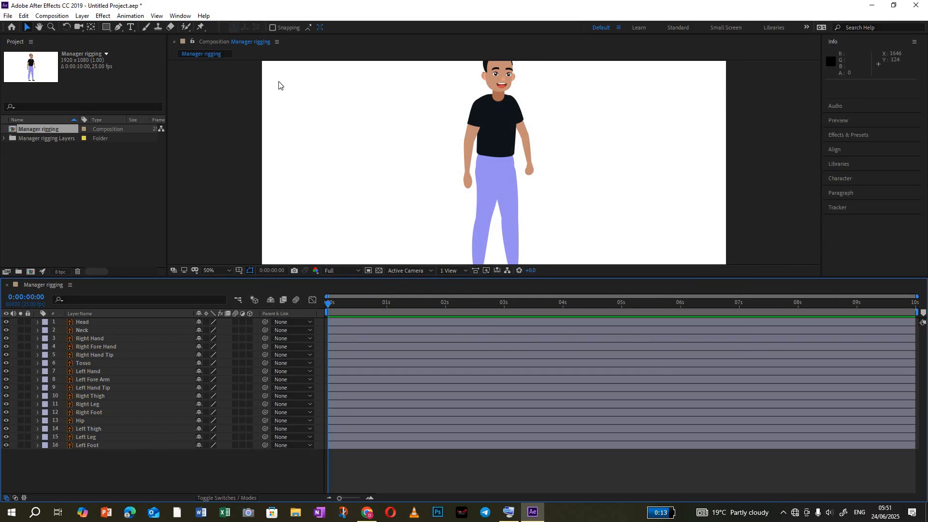
Step: Select the Head layer and expand its Transform properties in the timeline
click(340, 322)
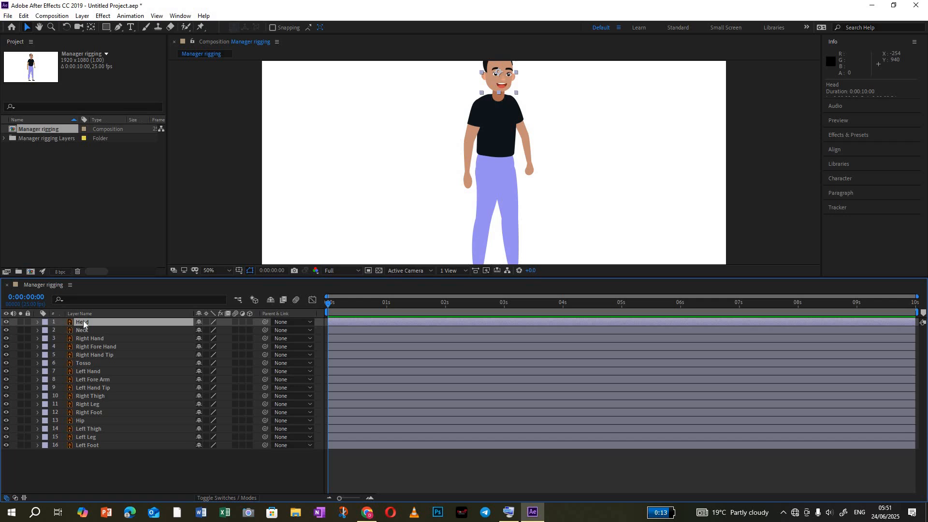
click(38, 322)
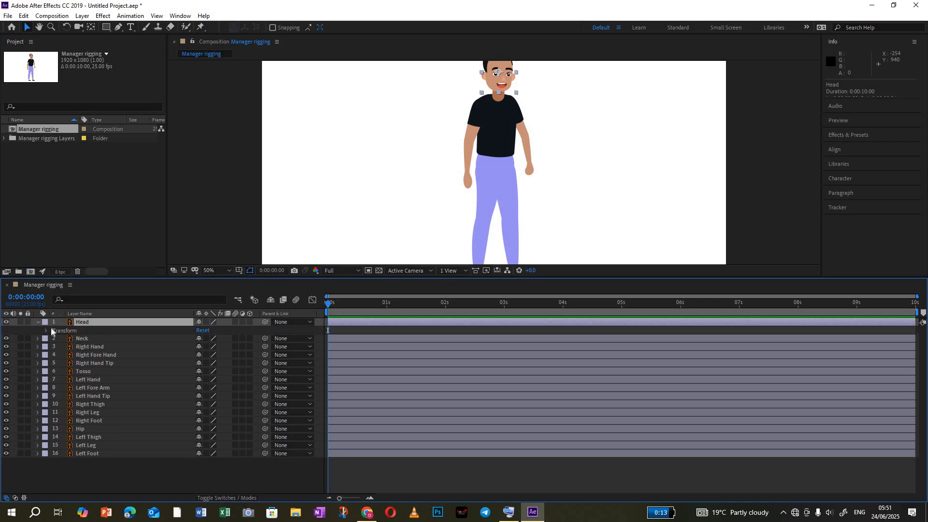
click(39, 323)
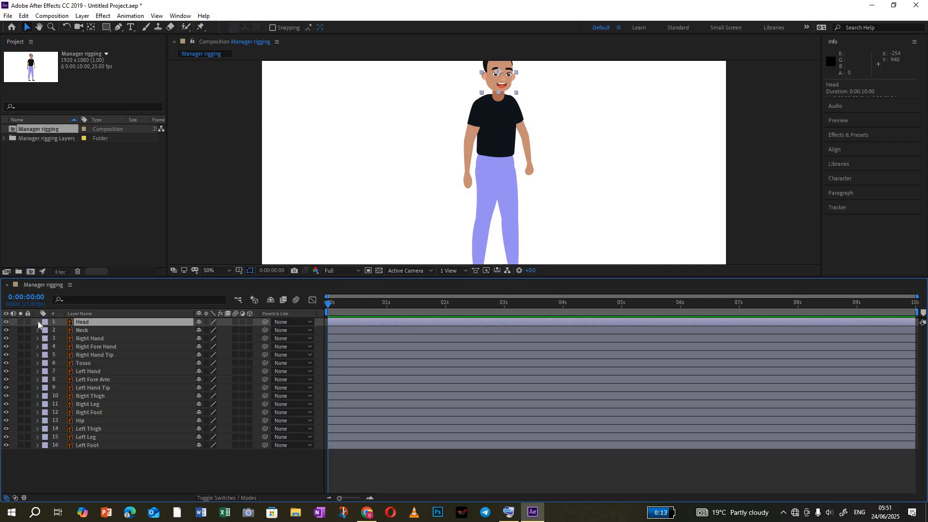
click(38, 322)
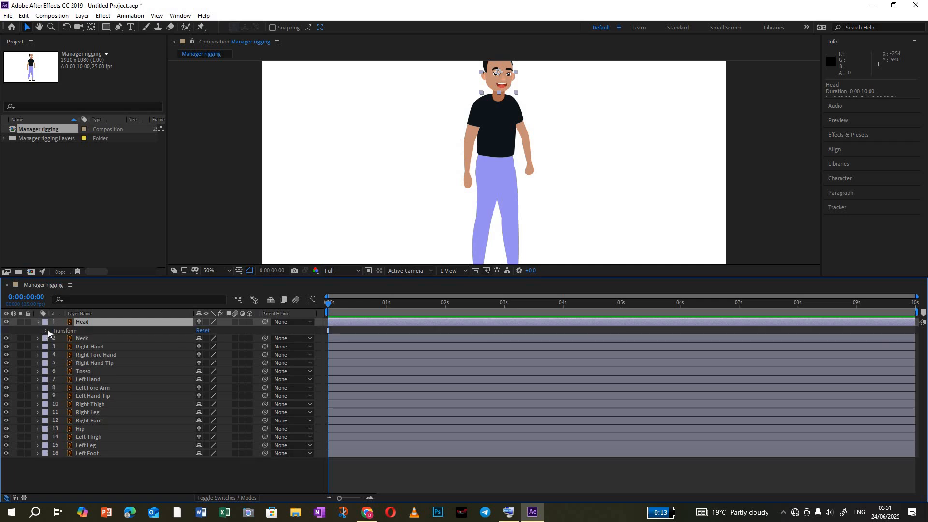
click(46, 331)
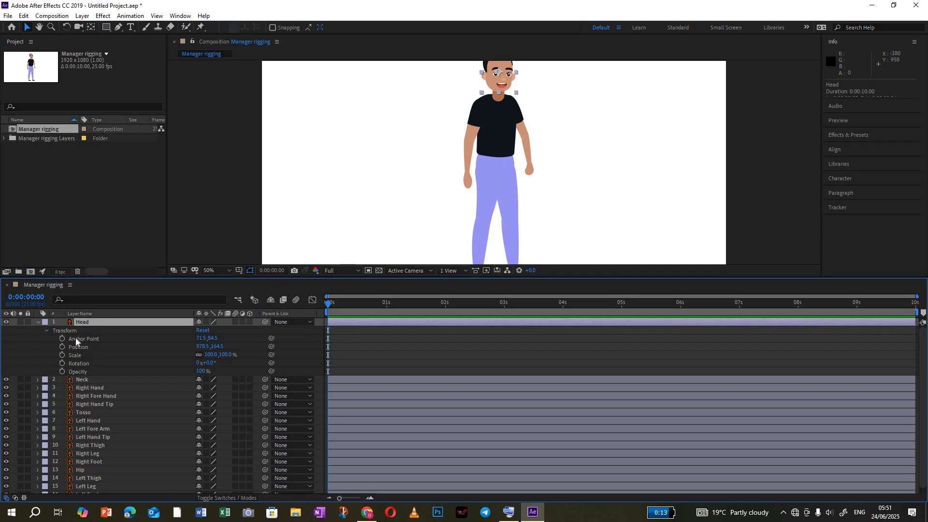
click(47, 330)
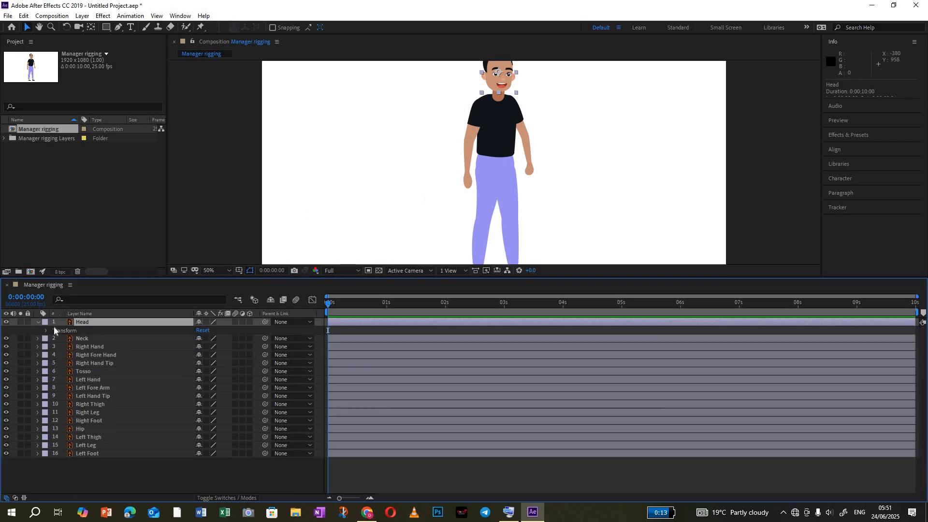
click(64, 329)
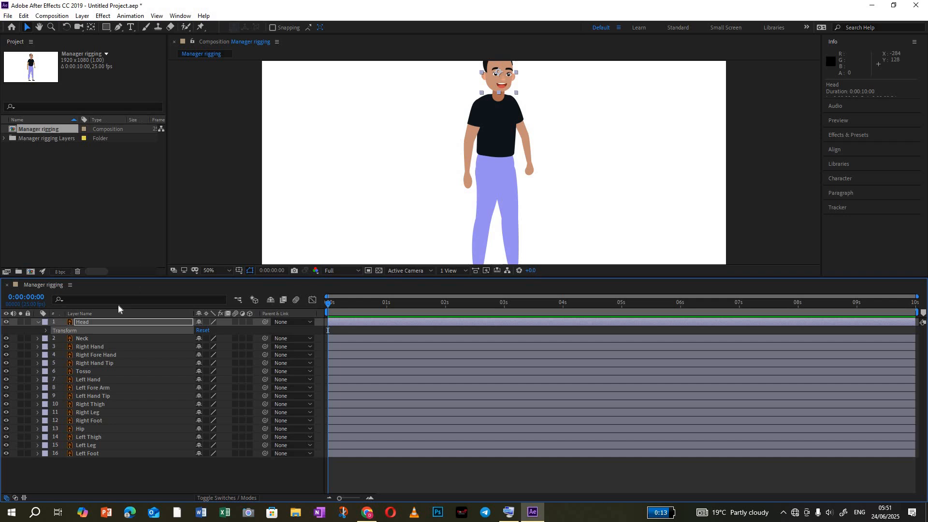
click(46, 331)
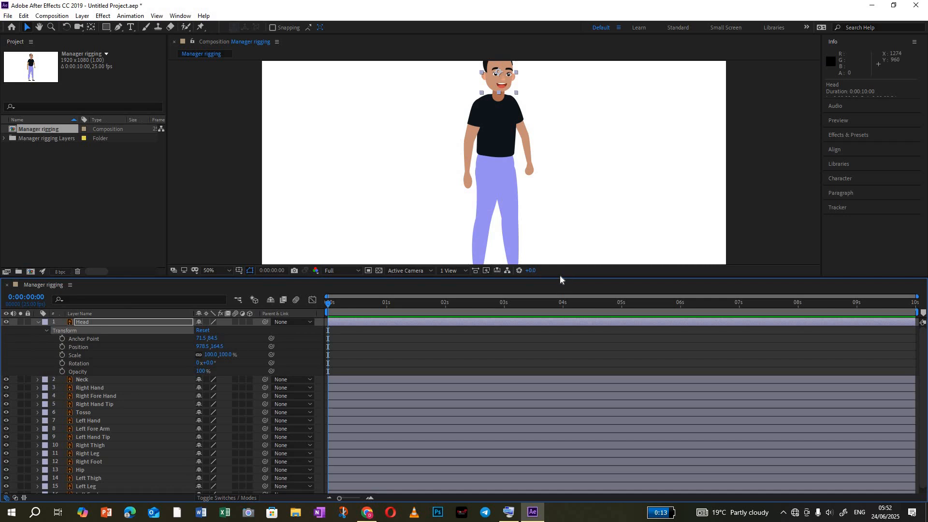
Step: Enlarge the composition view, select the Right Thigh layer and expand its Transform properties
drag(561, 283, 562, 305)
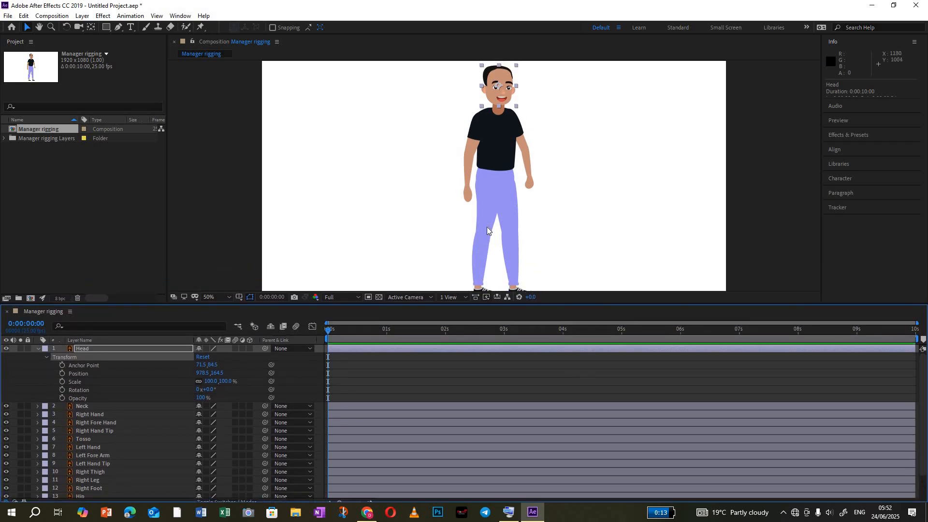
click(484, 215)
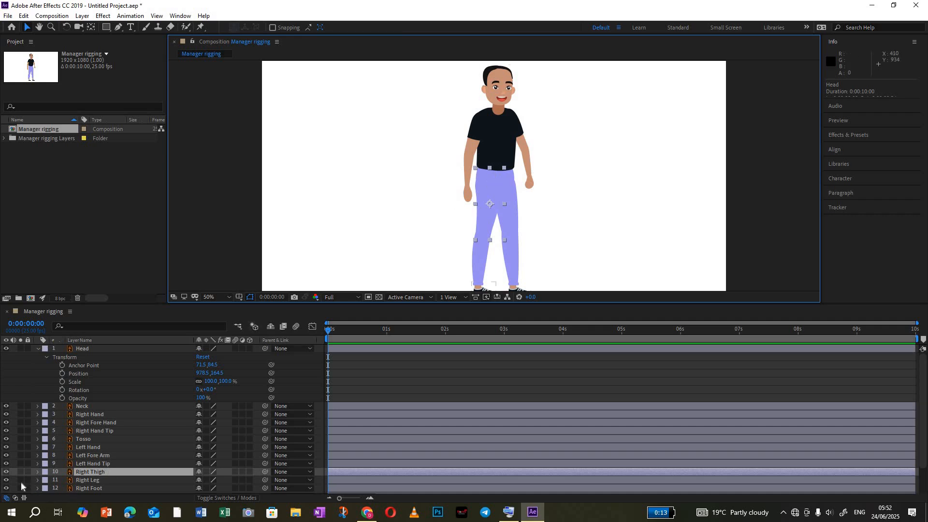
click(45, 472)
click(177, 469)
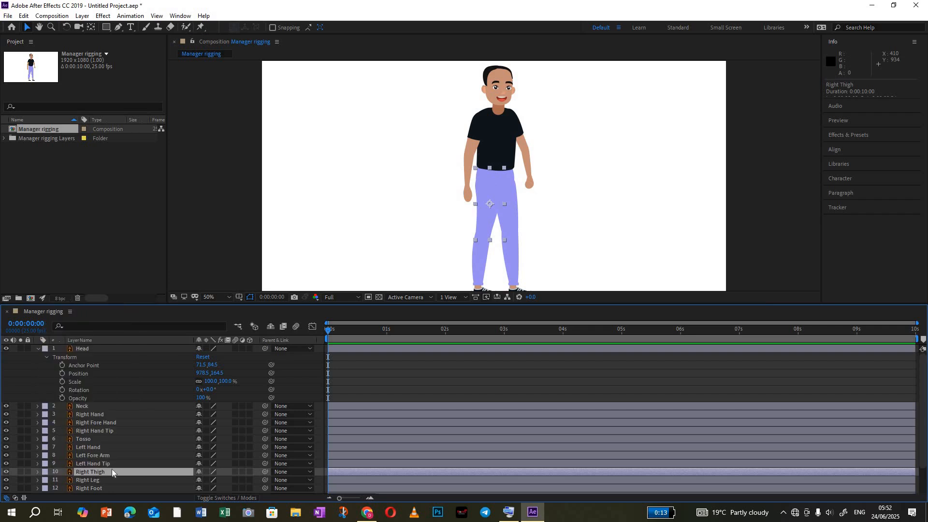
scroll(111, 469, down, 2)
click(38, 440)
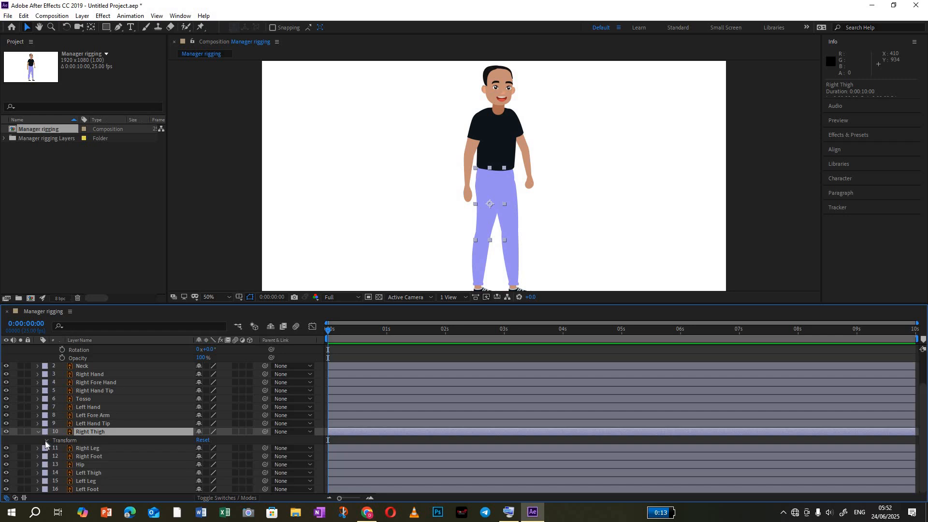
click(45, 440)
scroll(119, 445, down, 2)
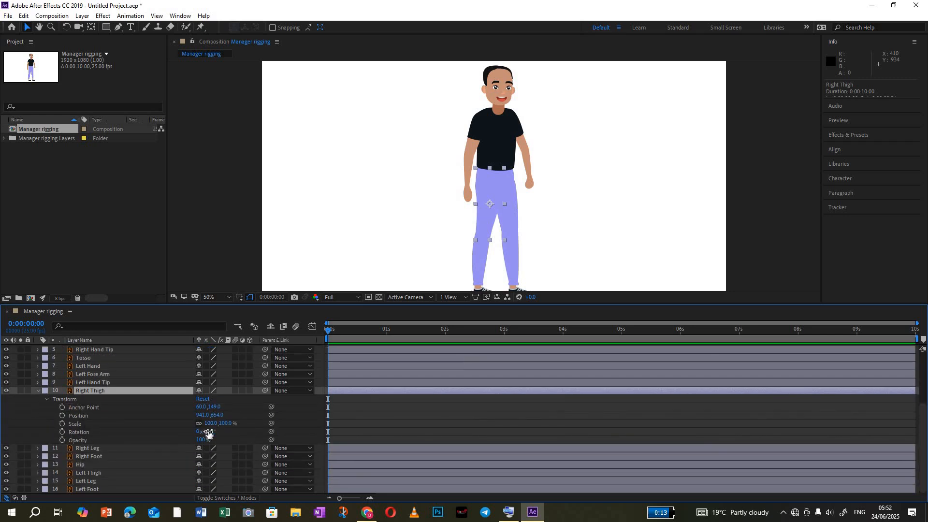
Step: Try rotating the Right Thigh layer to 36° and to 172°, undoing each rotation
drag(209, 433, 225, 432)
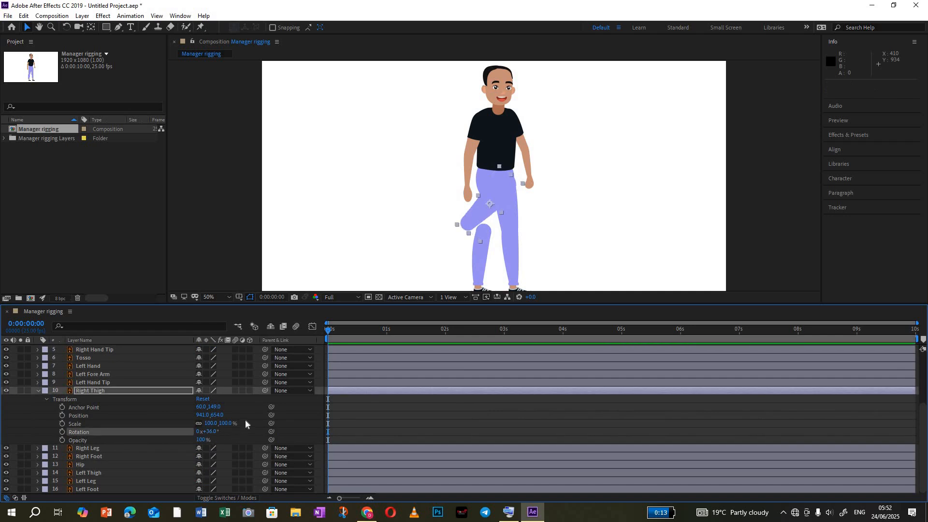
key(ctrl+z)
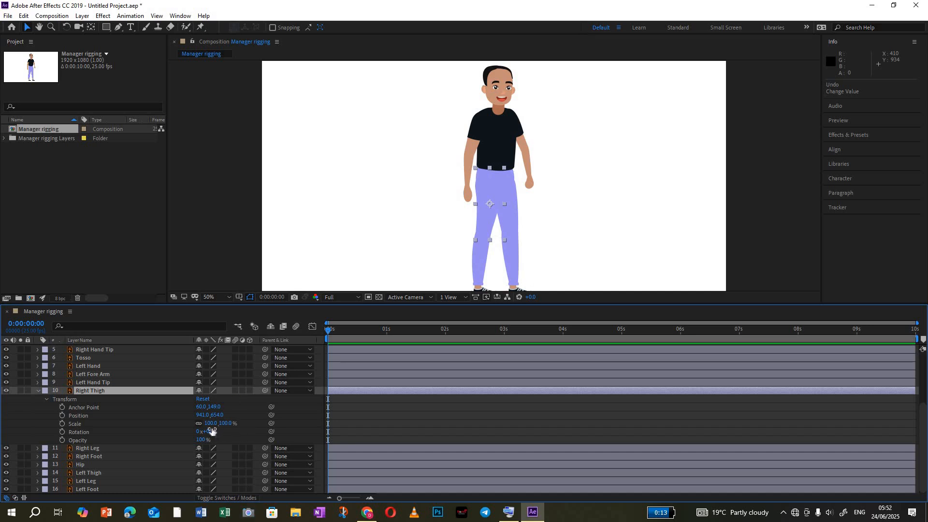
drag(212, 432, 294, 428)
mouse_move(362, 516)
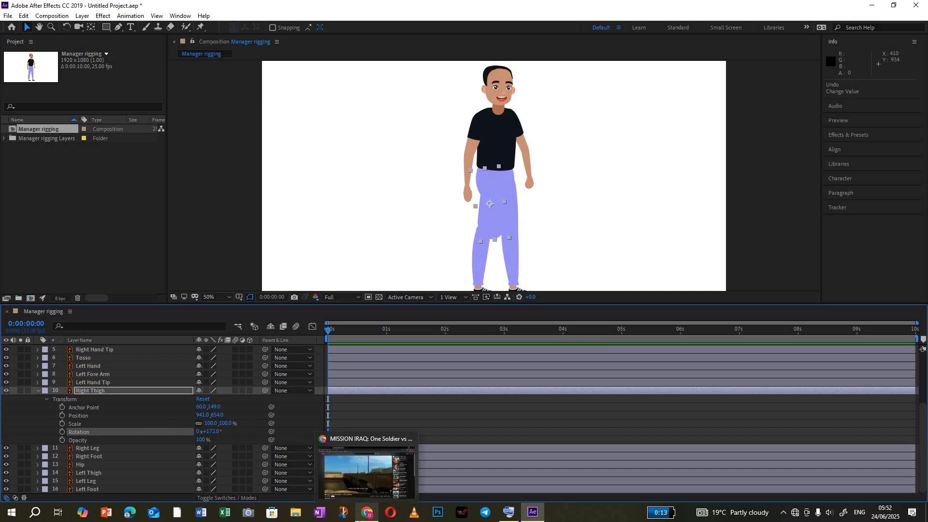
key(ctrl+z)
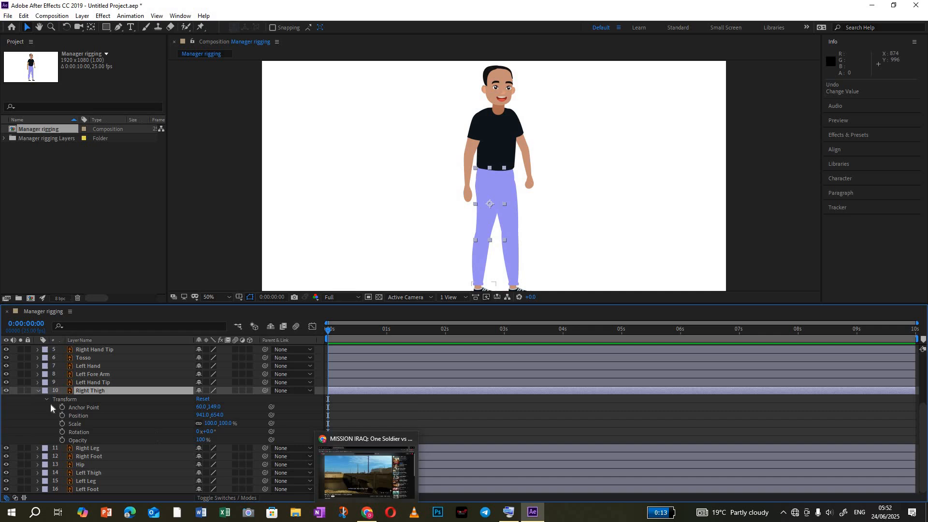
Step: Expand the Tosso layer's Transform properties and try shifting its X position to 1314.5, undoing the move
click(97, 358)
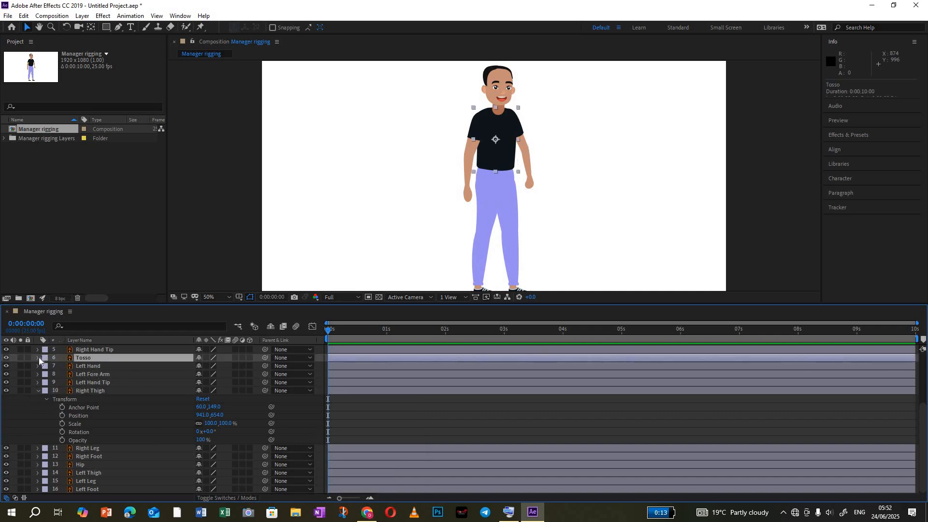
click(38, 358)
click(48, 365)
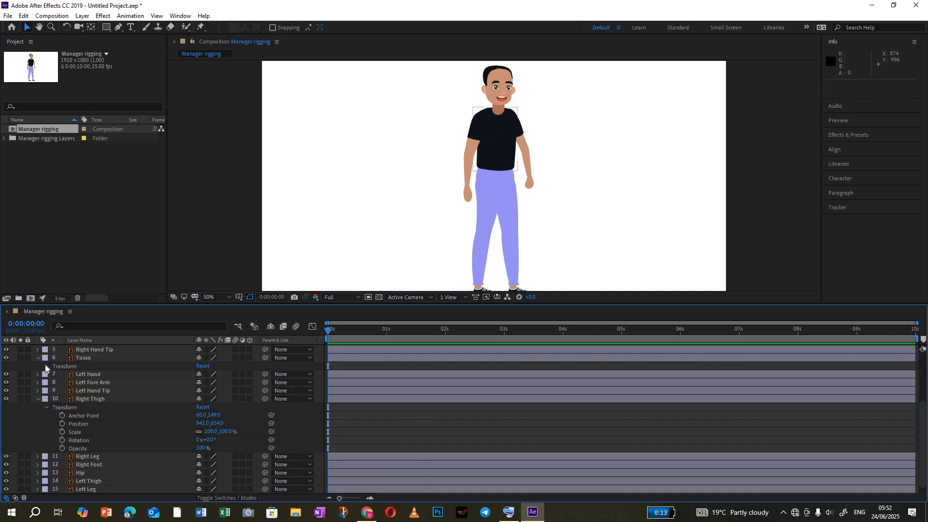
click(44, 365)
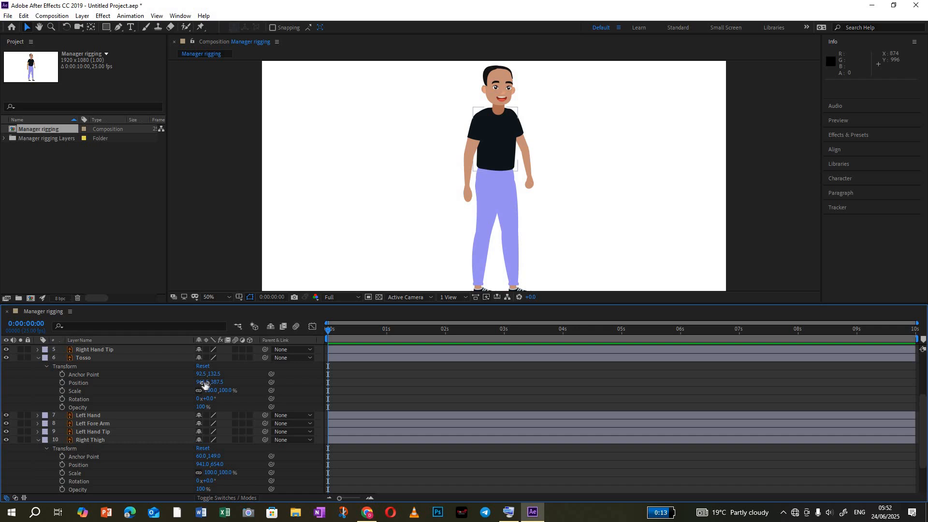
drag(204, 383, 375, 386)
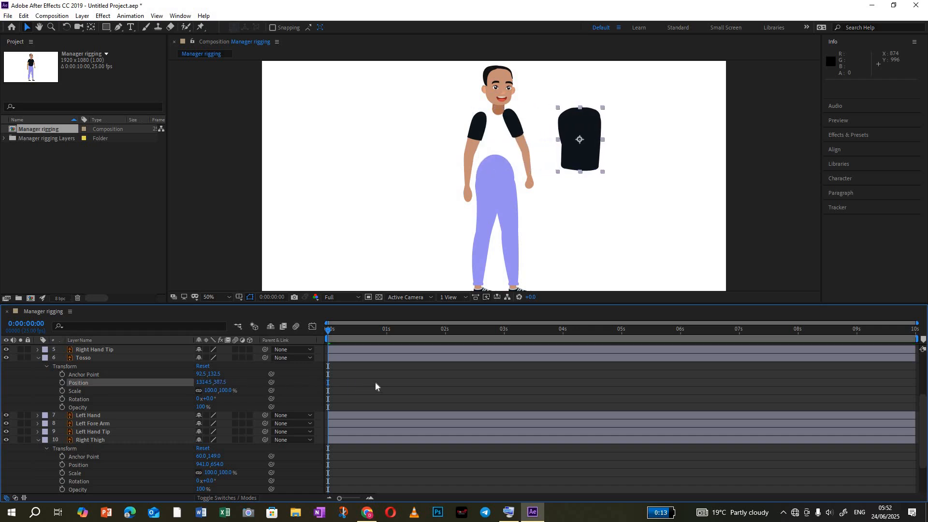
key(ctrl+z)
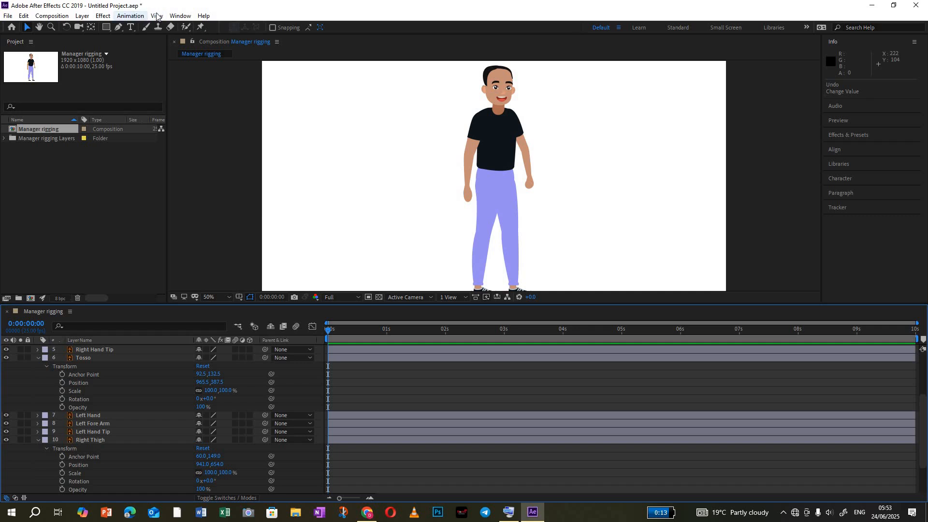
Step: Widen the Project panel so that more of its columns show
click(103, 17)
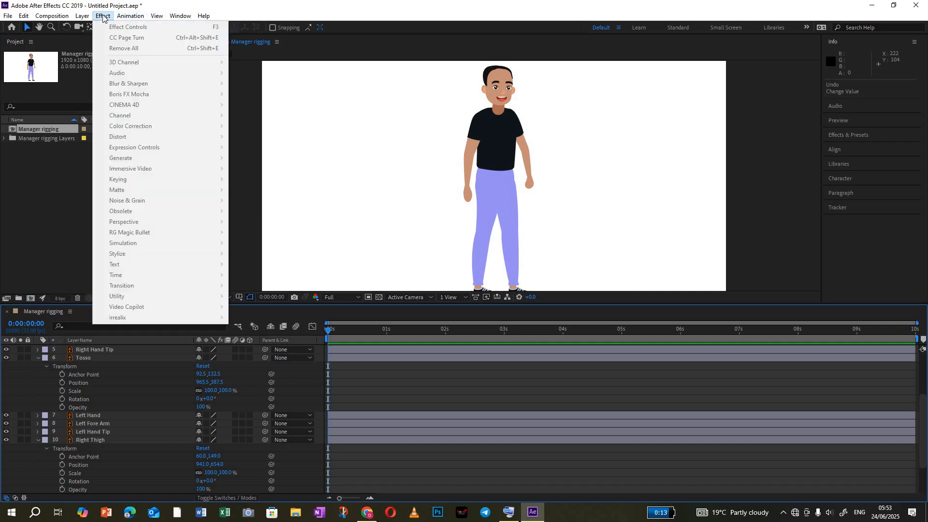
click(103, 18)
drag(170, 203, 247, 208)
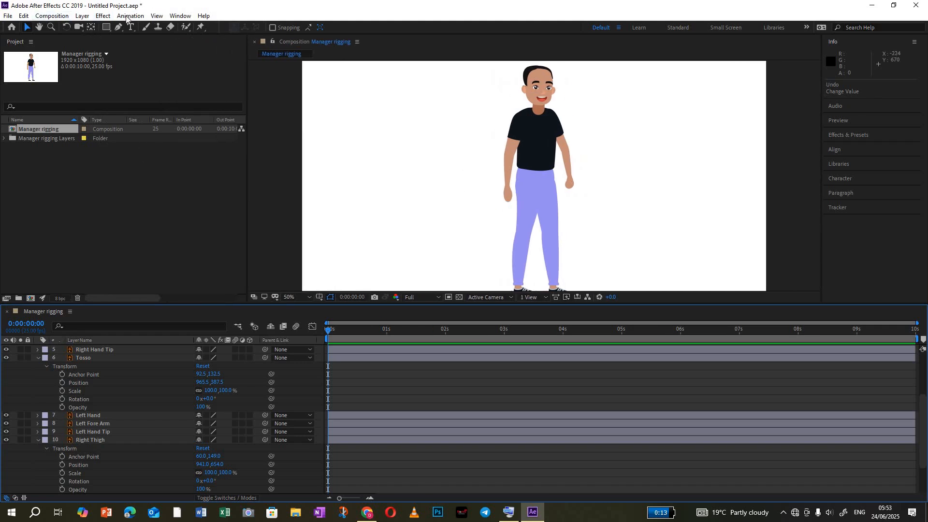
Step: Switch the workspace layout to Effects and try widening the Project panel
click(187, 16)
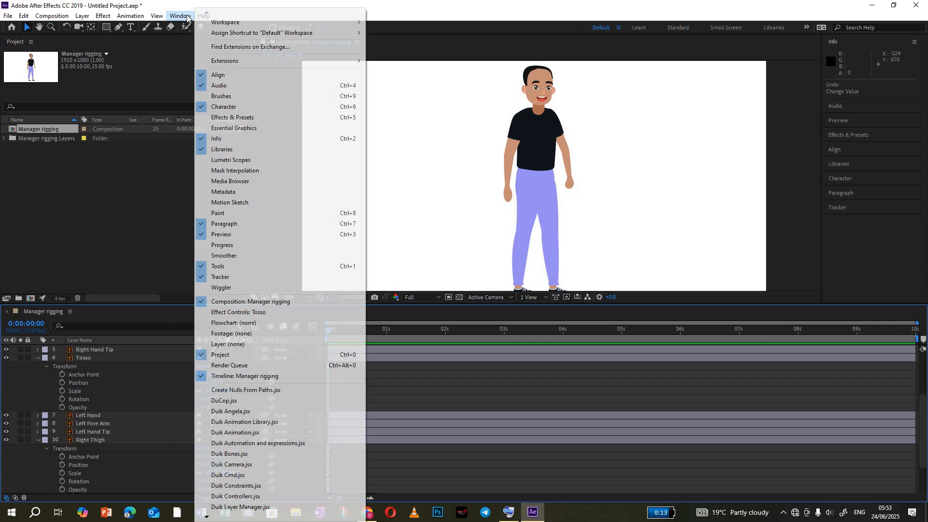
mouse_move(237, 21)
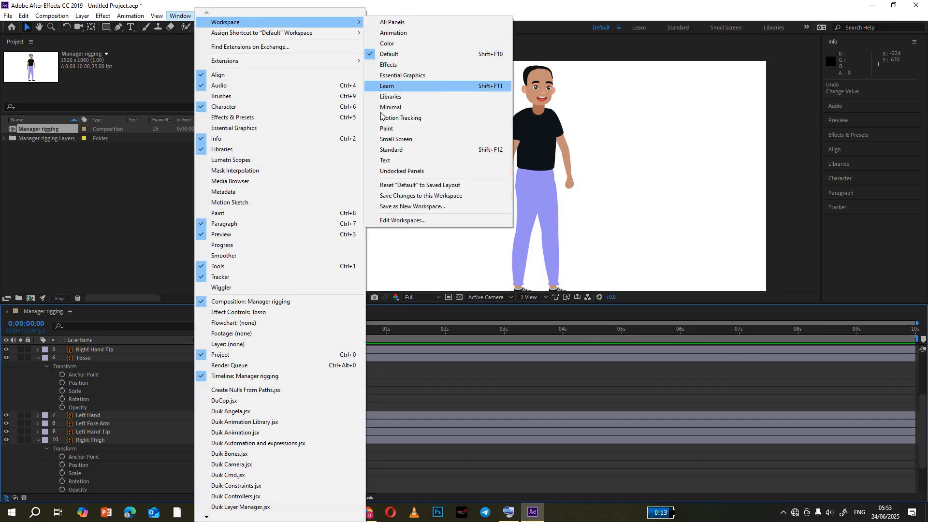
click(394, 66)
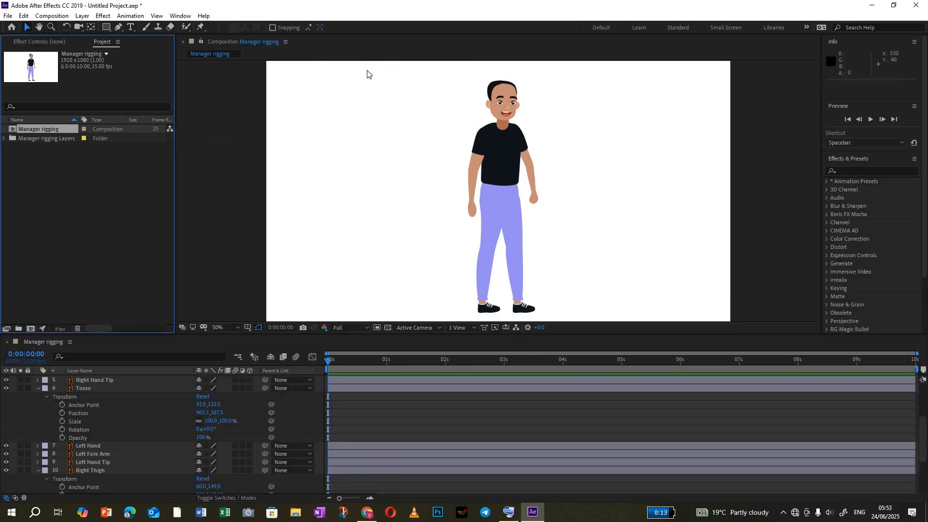
drag(175, 130, 228, 140)
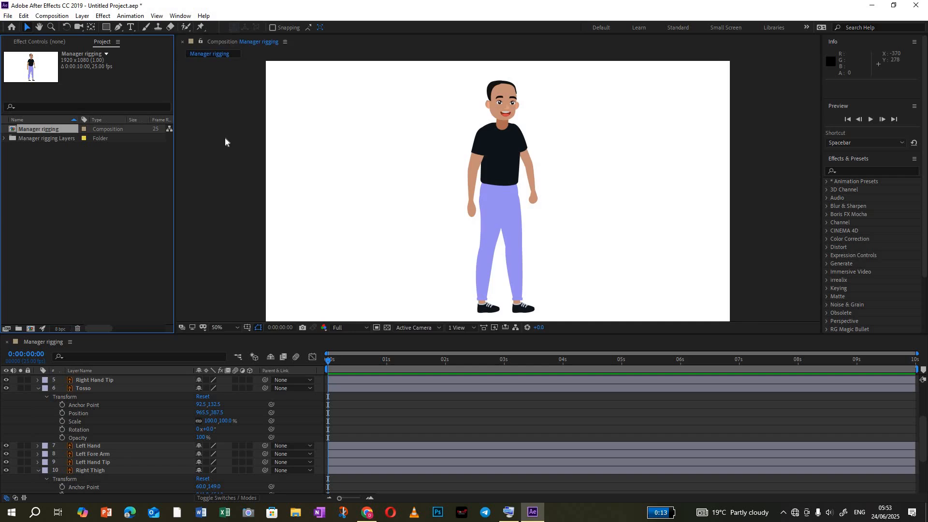
Step: Compare the Effect Controls and Project panels while selecting the Right Hand Tip and Tosso layers in turn
click(38, 41)
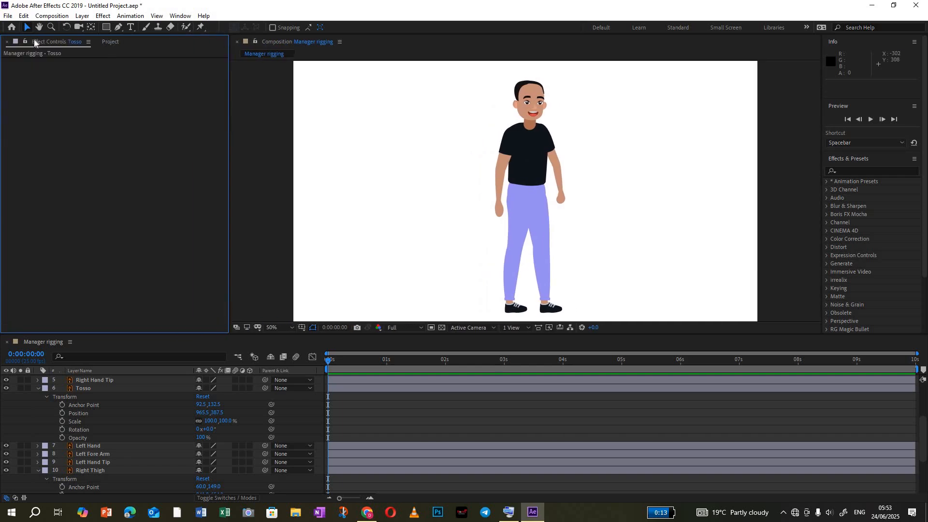
click(112, 380)
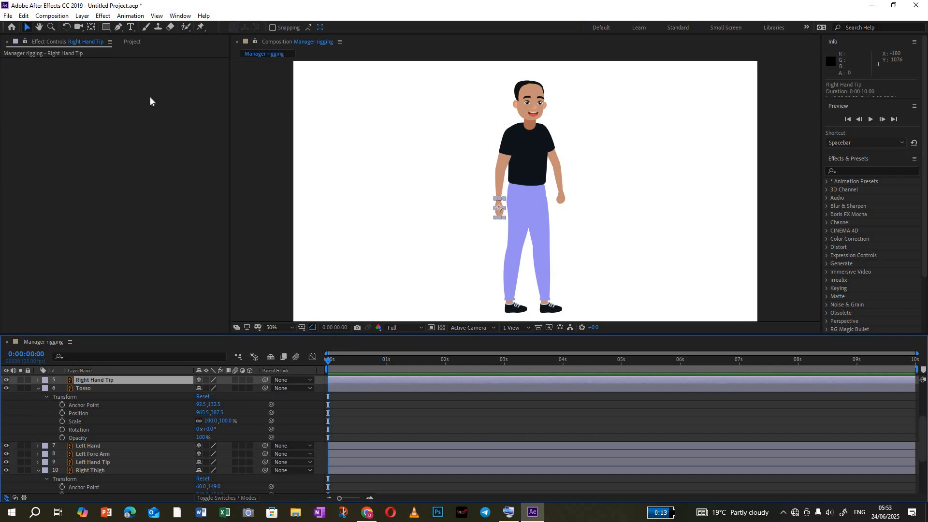
click(340, 387)
click(117, 41)
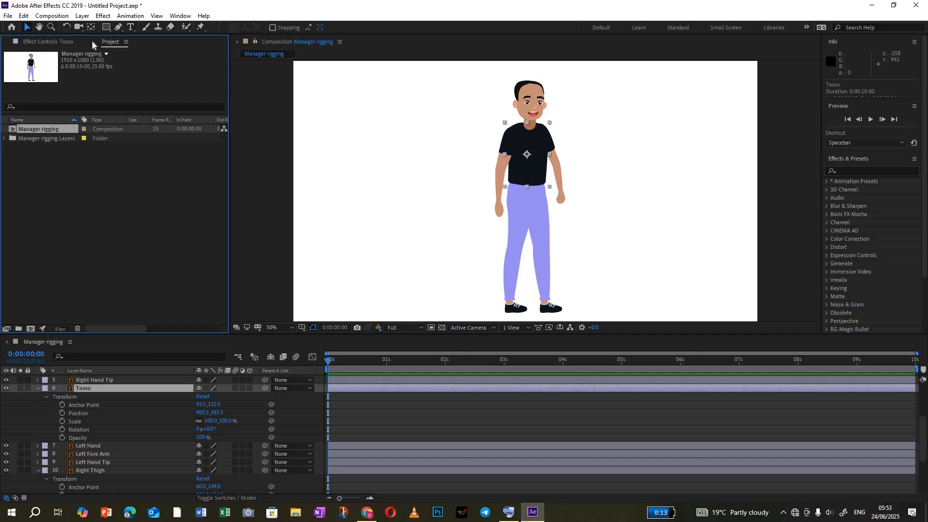
click(52, 45)
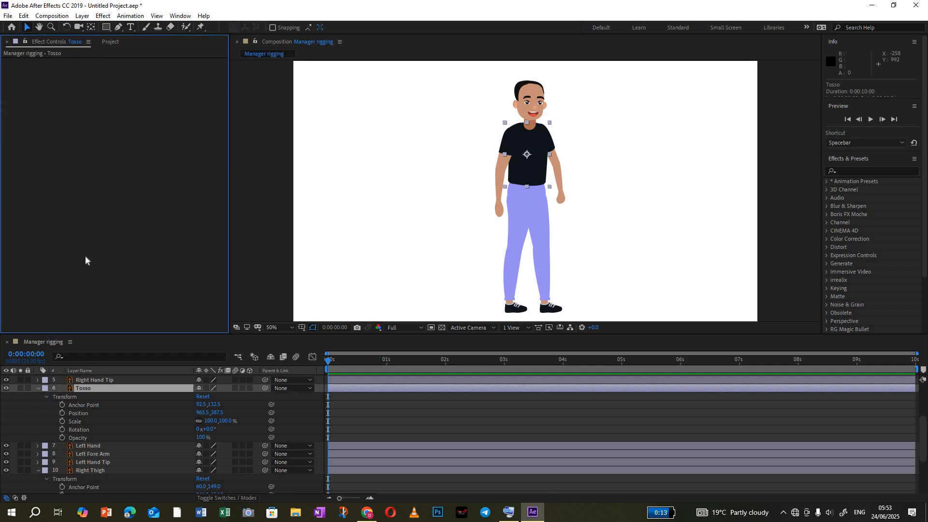
click(74, 380)
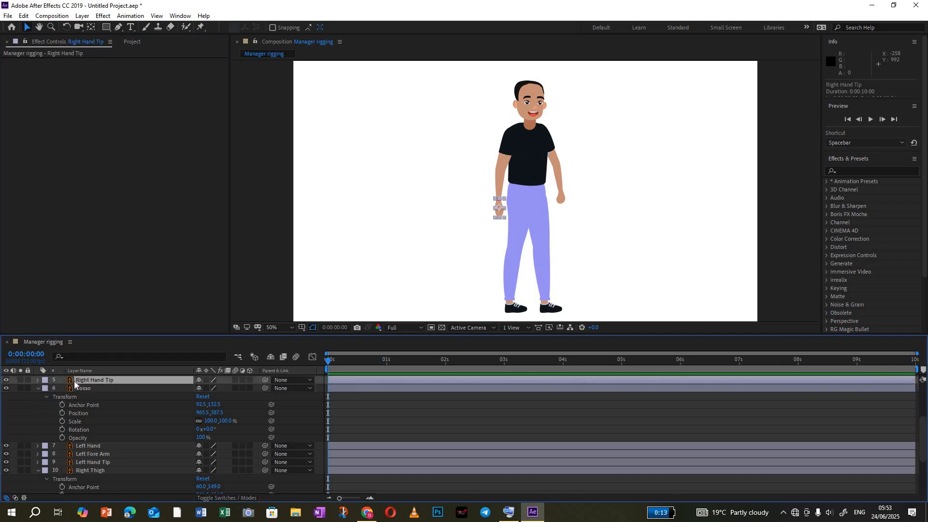
click(147, 44)
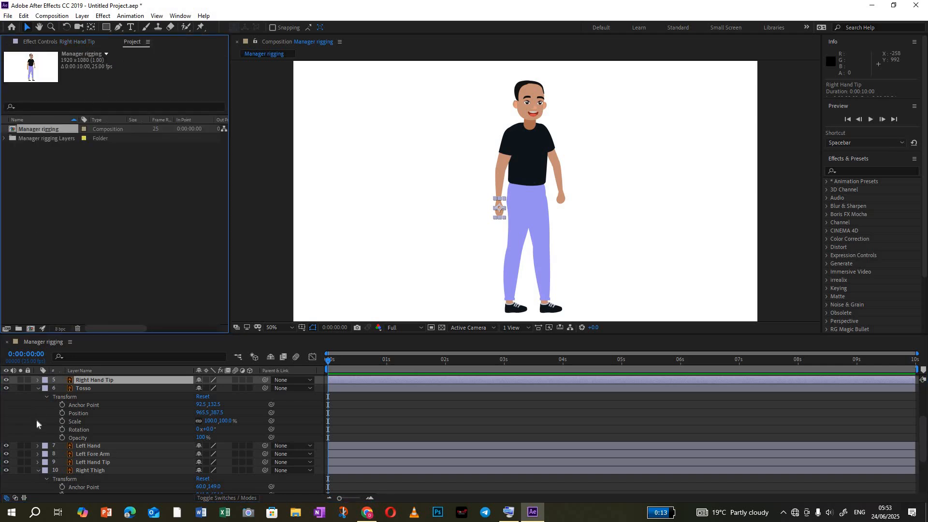
click(116, 389)
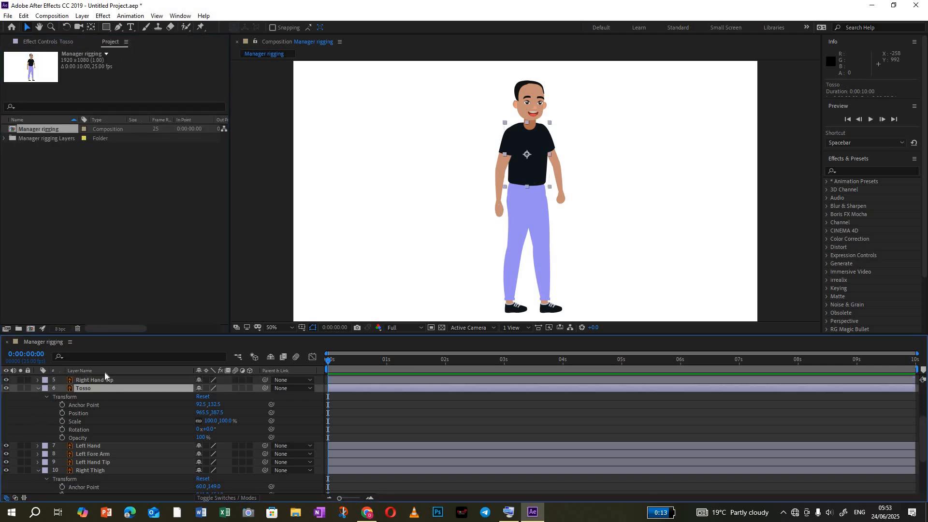
click(42, 40)
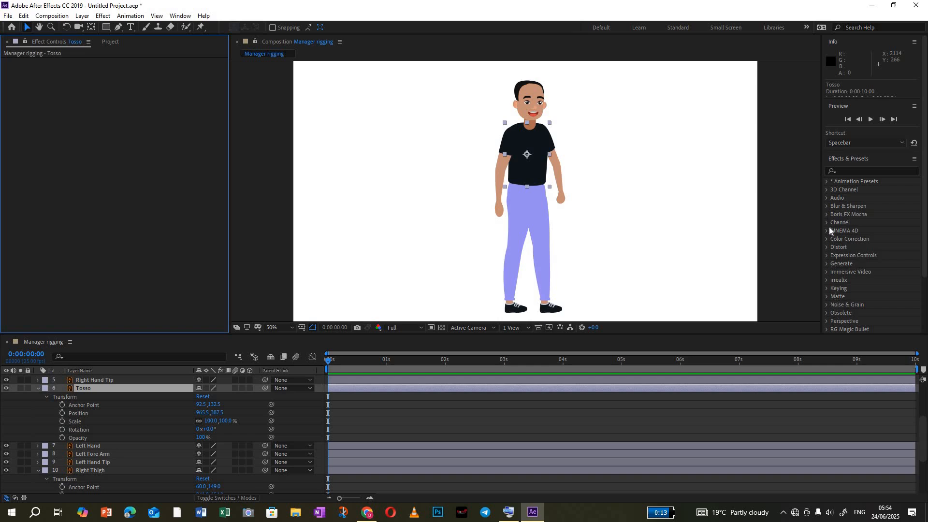
Step: Apply the Bezier Warp effect from the Distort category to the Tosso layer and collapse the layer's Transform properties
click(827, 248)
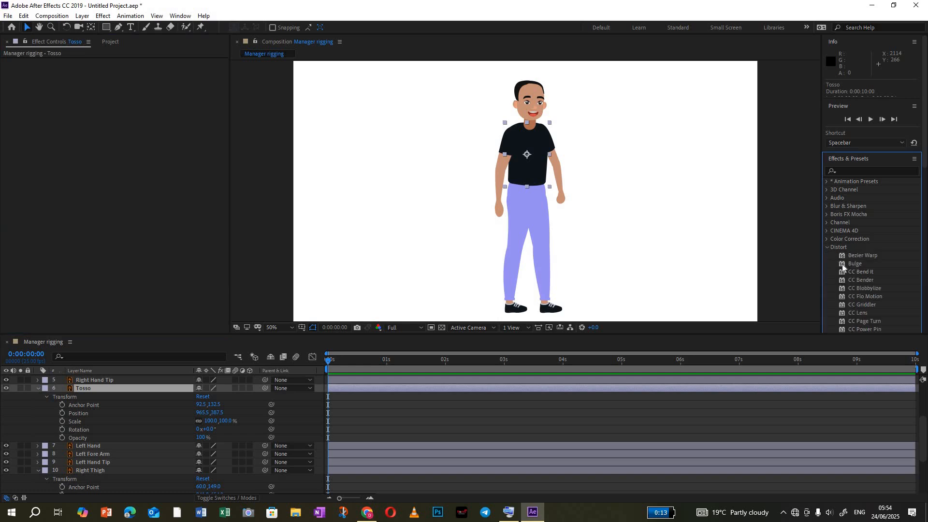
click(851, 256)
drag(854, 254, 93, 385)
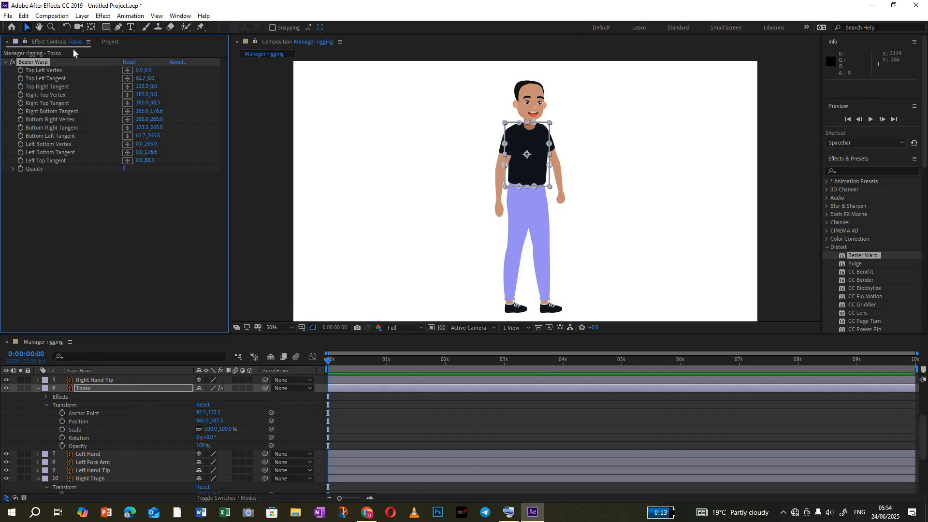
click(88, 392)
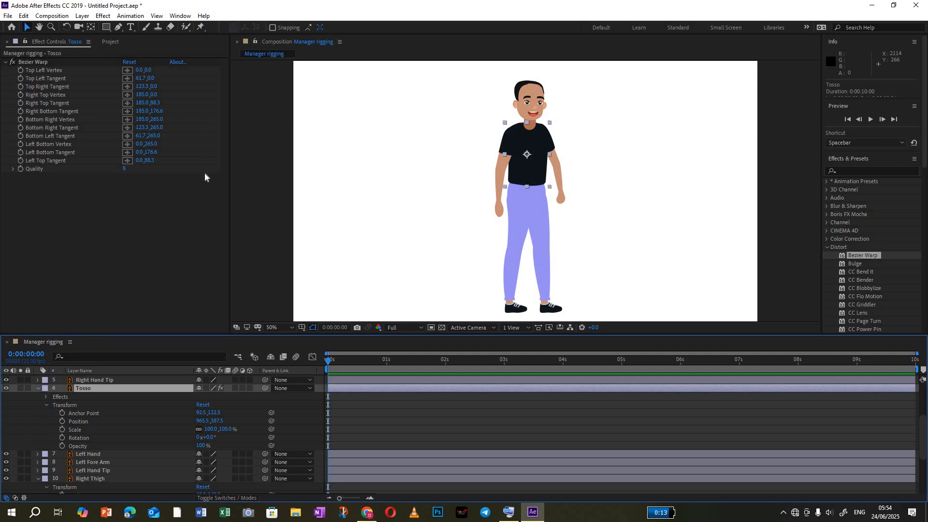
click(88, 403)
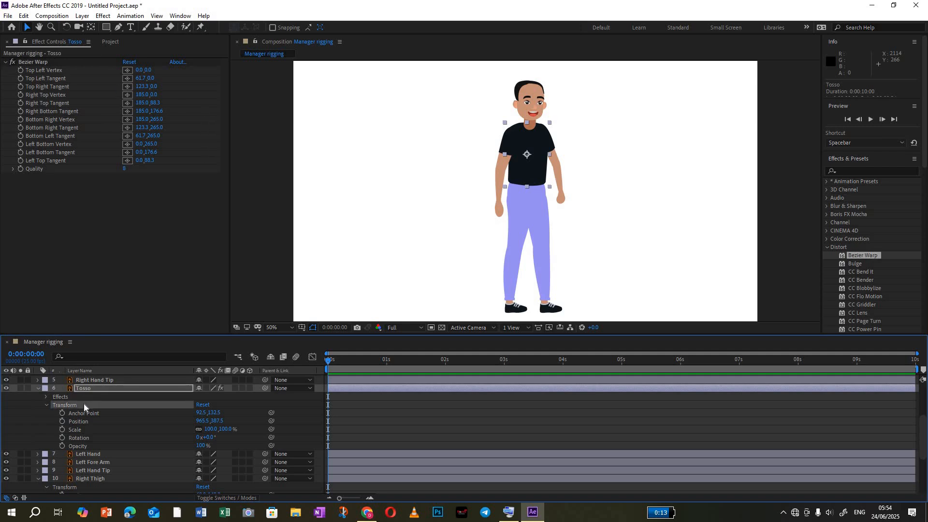
click(46, 405)
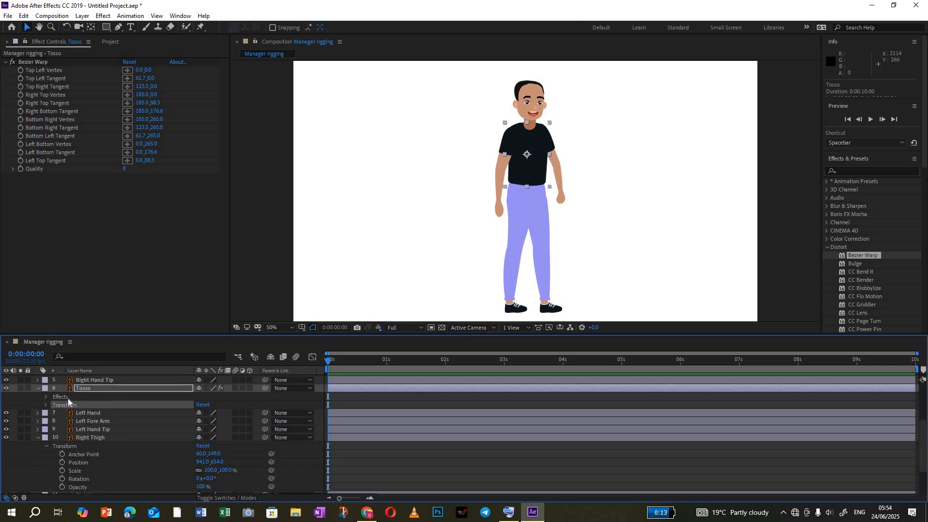
Step: Switch to File Explorer and look through the Documents folder and its Adobe > After Effects CC 2019 subfolder, closing the window when done
click(295, 513)
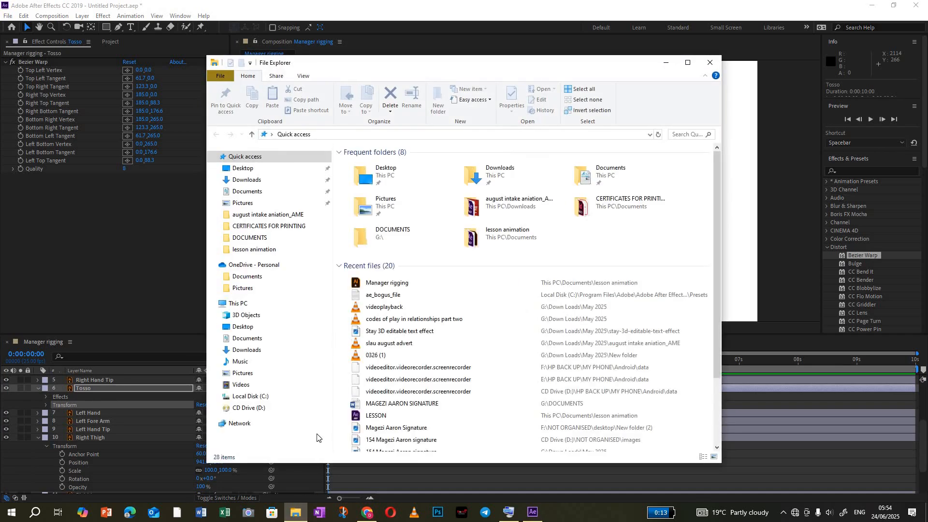
click(254, 193)
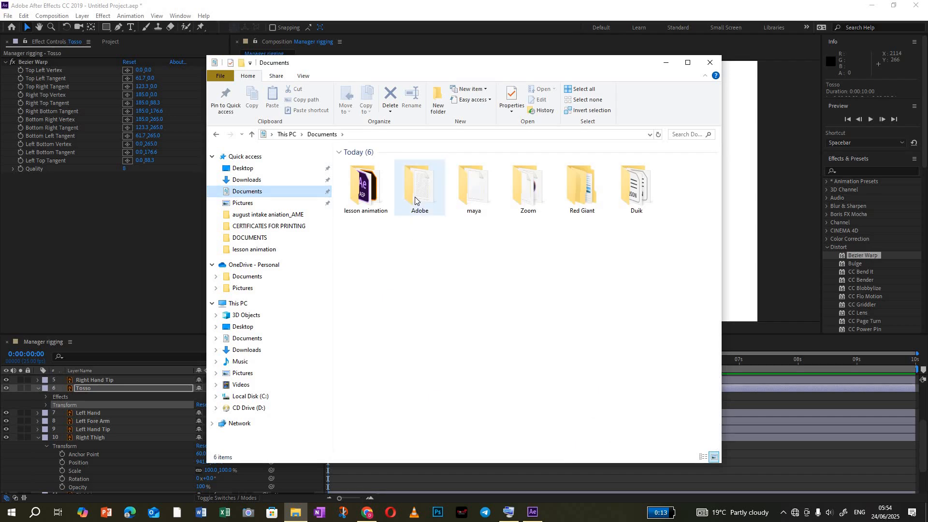
double_click(415, 197)
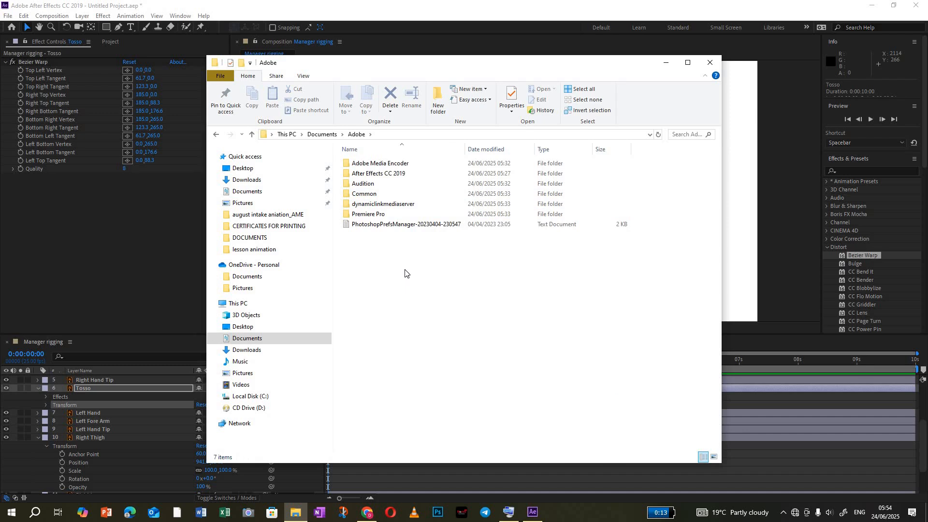
double_click(406, 175)
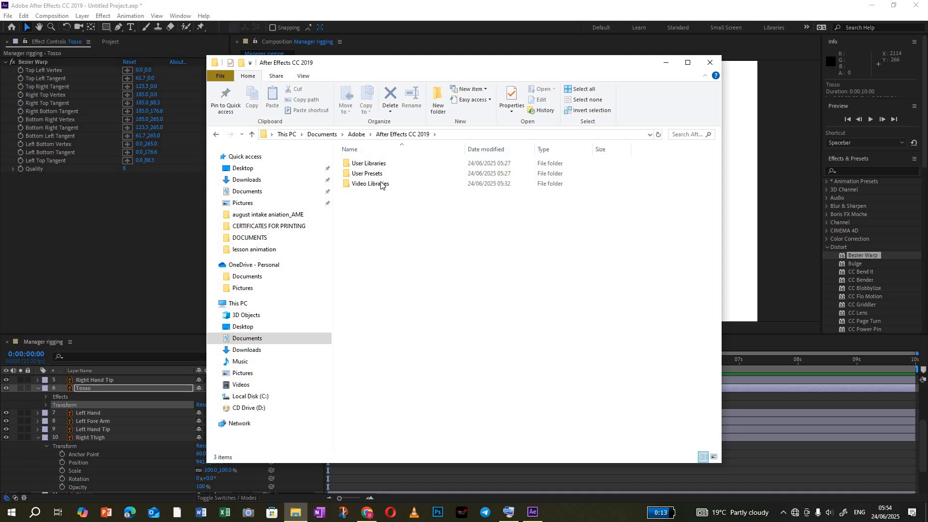
click(251, 135)
click(252, 134)
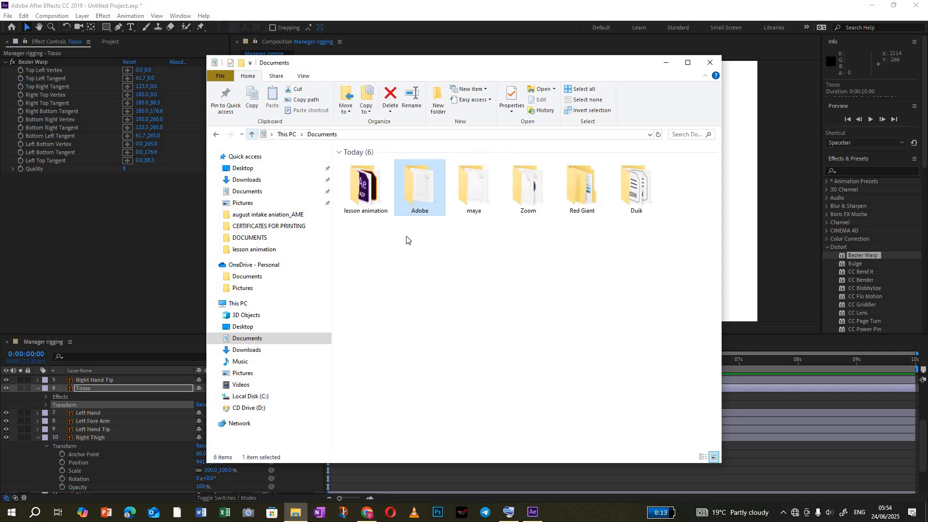
click(437, 283)
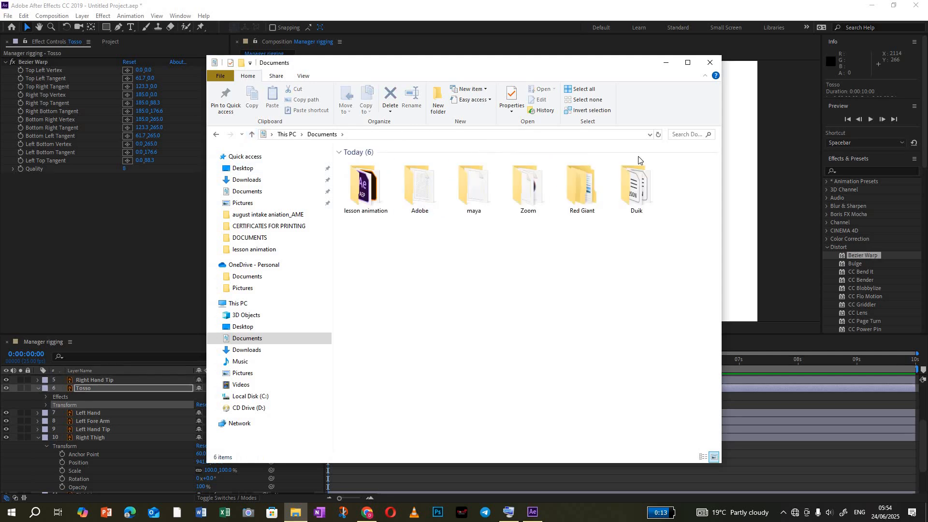
click(709, 64)
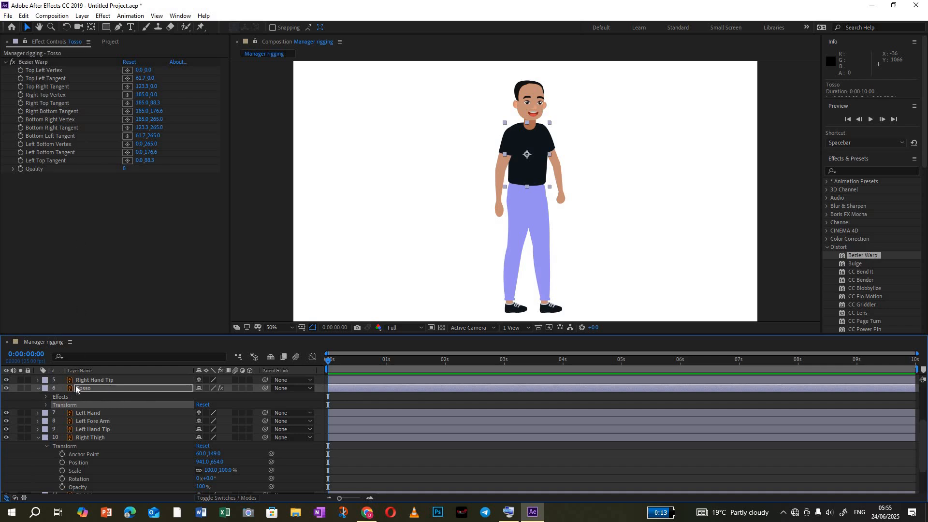
Step: Undo the Bezier Warp on the Tosso layer and collapse the expanded Tosso, Right Thigh and Head layers
key(ctrl+z)
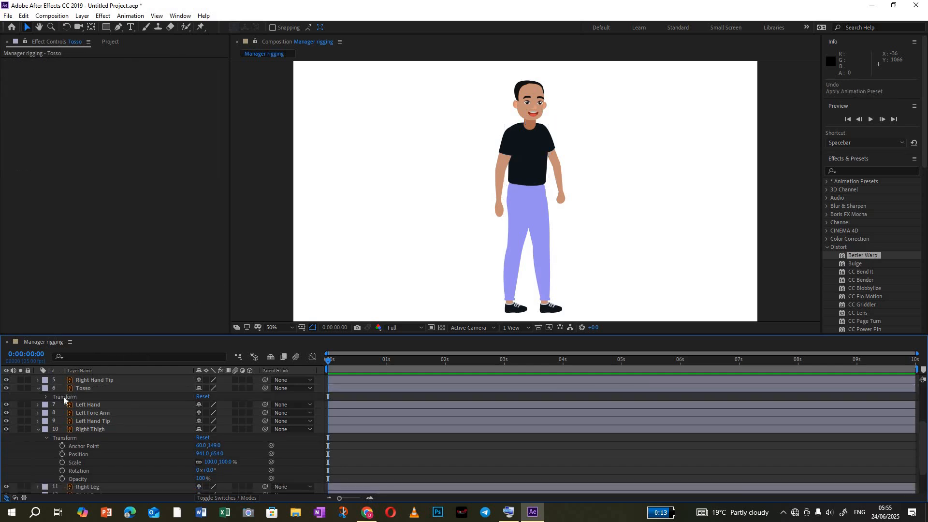
click(83, 381)
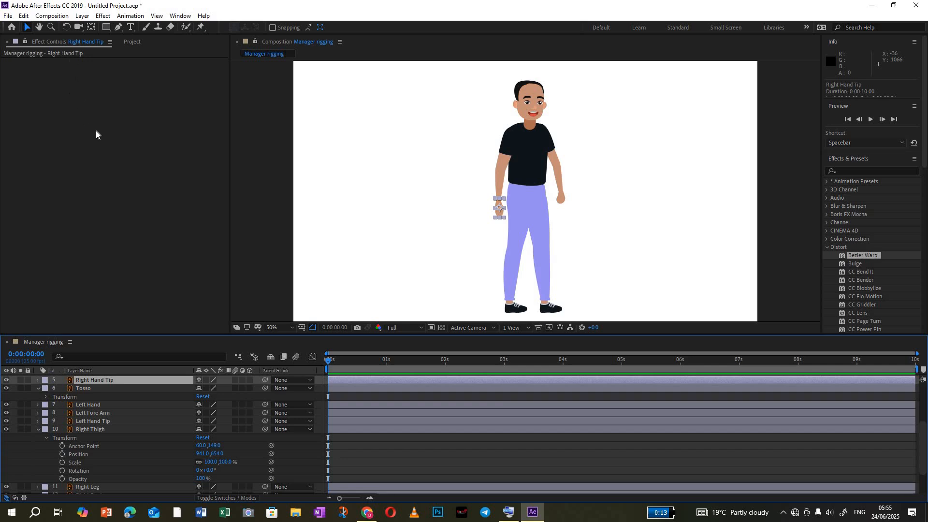
click(39, 391)
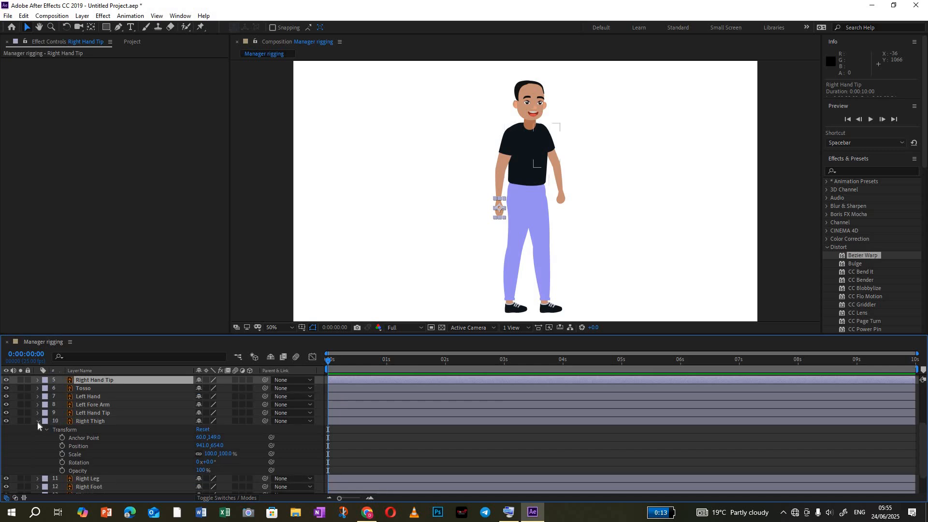
click(38, 423)
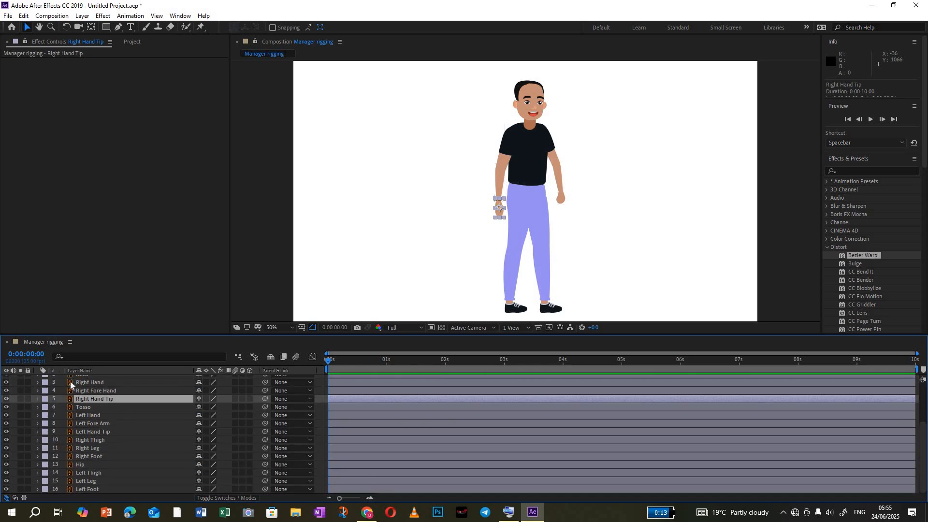
scroll(102, 413, up, 1)
scroll(102, 413, up, 2)
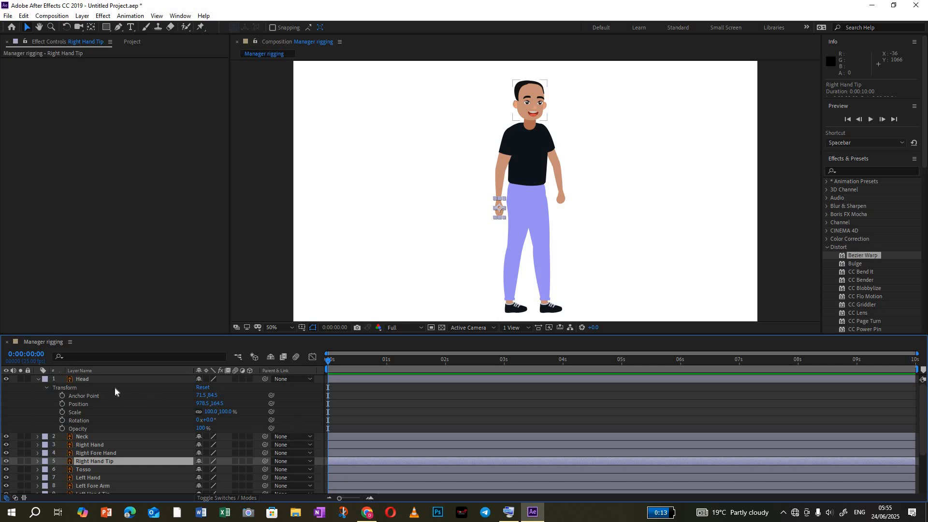
click(37, 379)
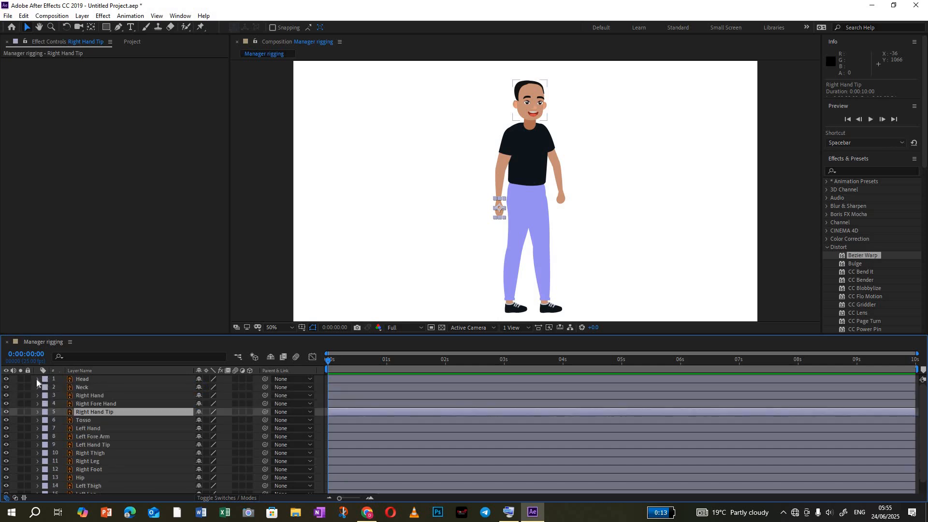
Step: Select the Head, Neck, Right Hand, Right Hand Tip and Left Fore Arm layers in turn to examine each body part
click(335, 380)
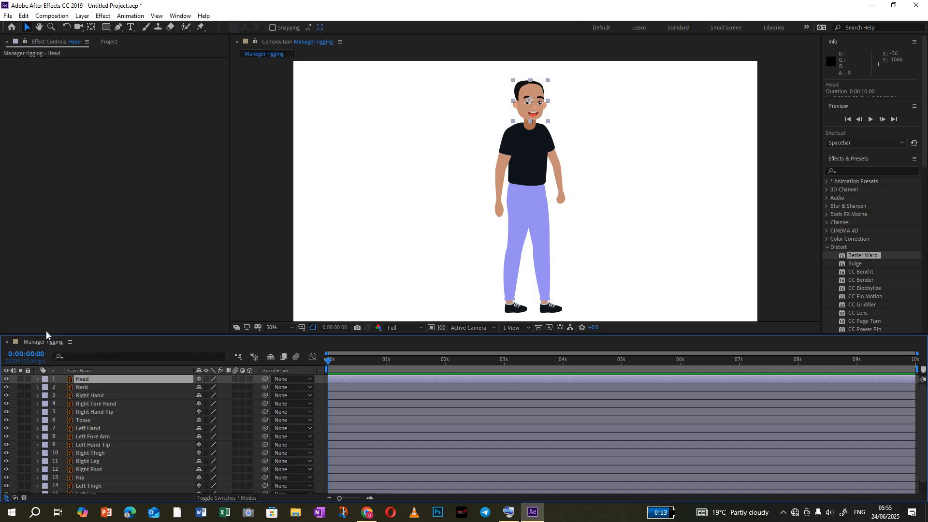
click(82, 388)
click(85, 395)
click(85, 412)
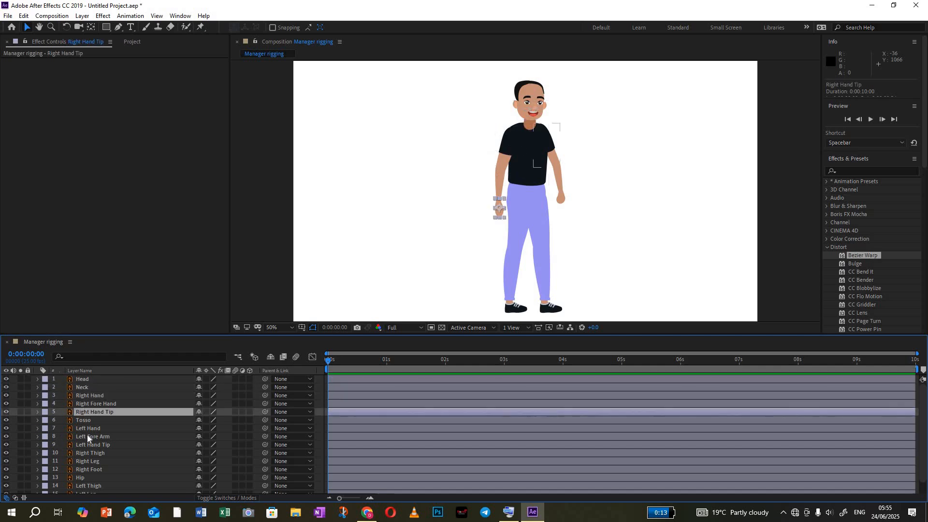
click(88, 436)
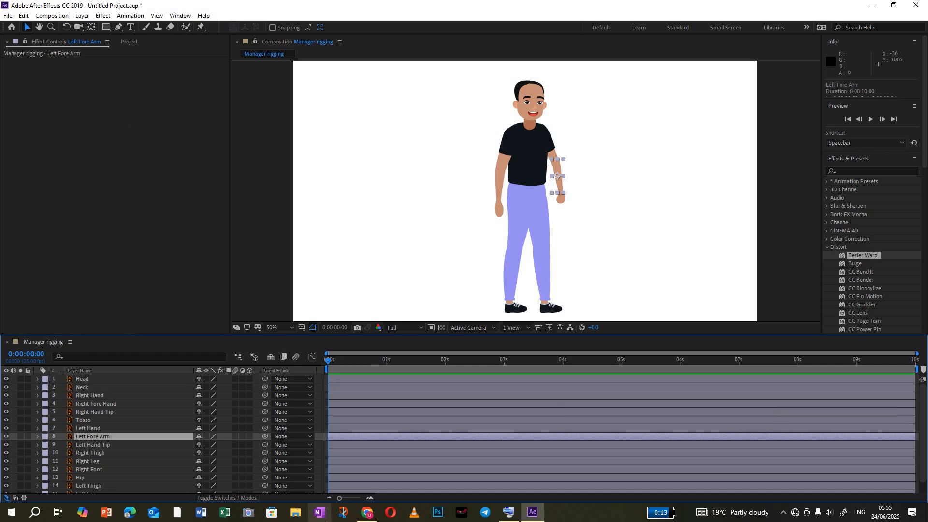
click(292, 517)
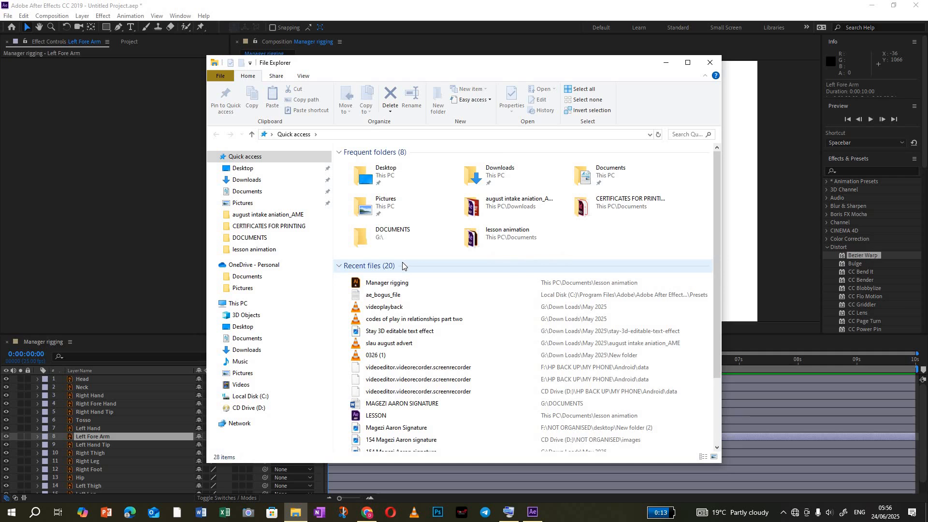
click(544, 5)
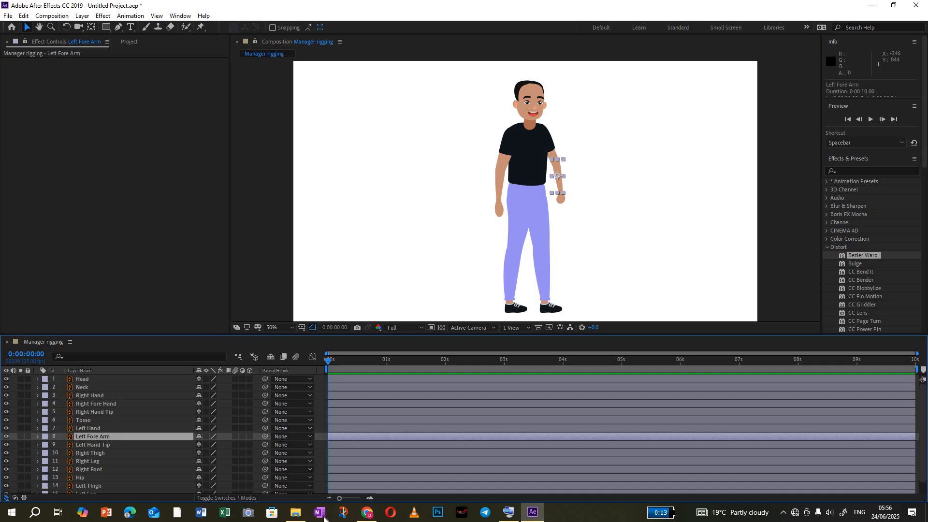
Step: Select the Head layer, expand its Transform properties, and collapse the Distort effects category
click(68, 380)
click(36, 379)
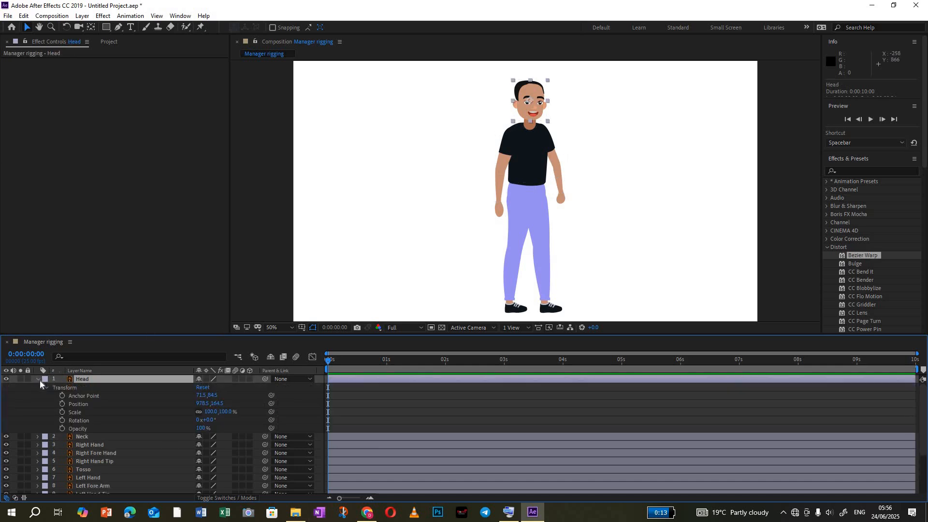
click(71, 387)
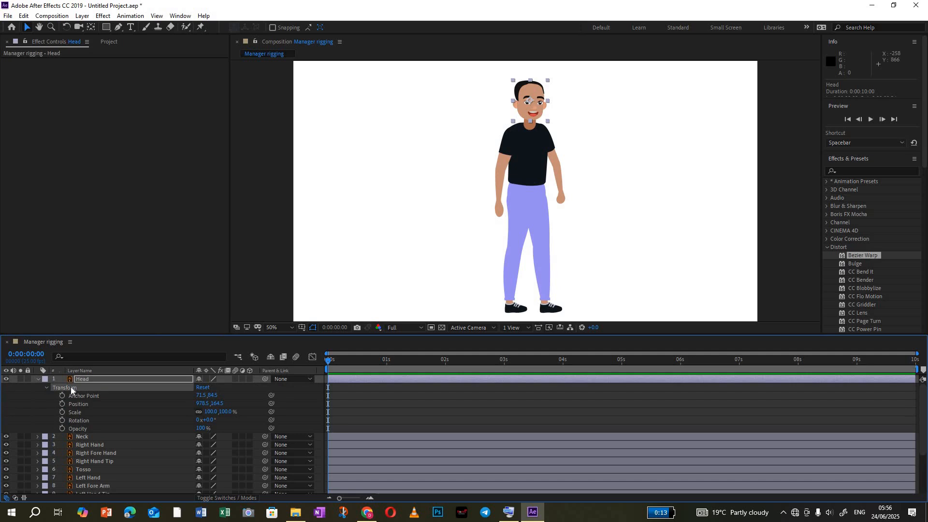
click(65, 78)
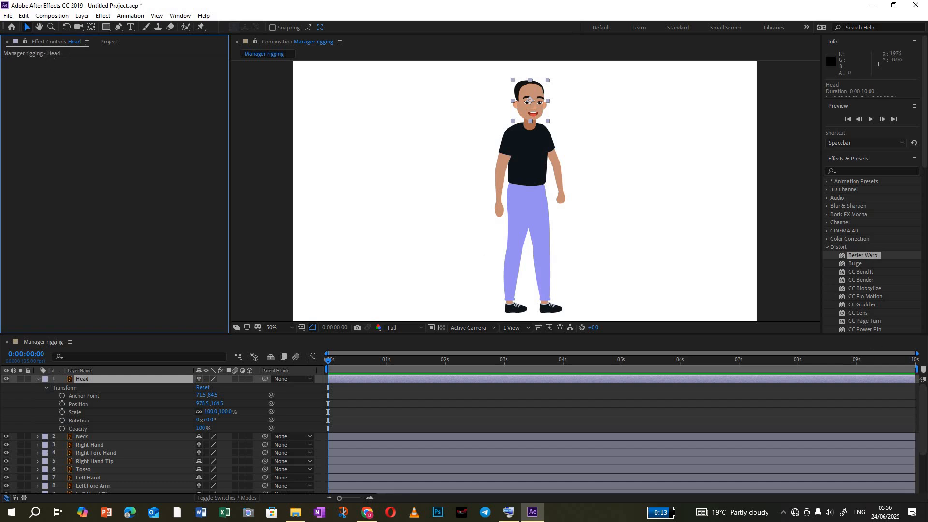
click(826, 250)
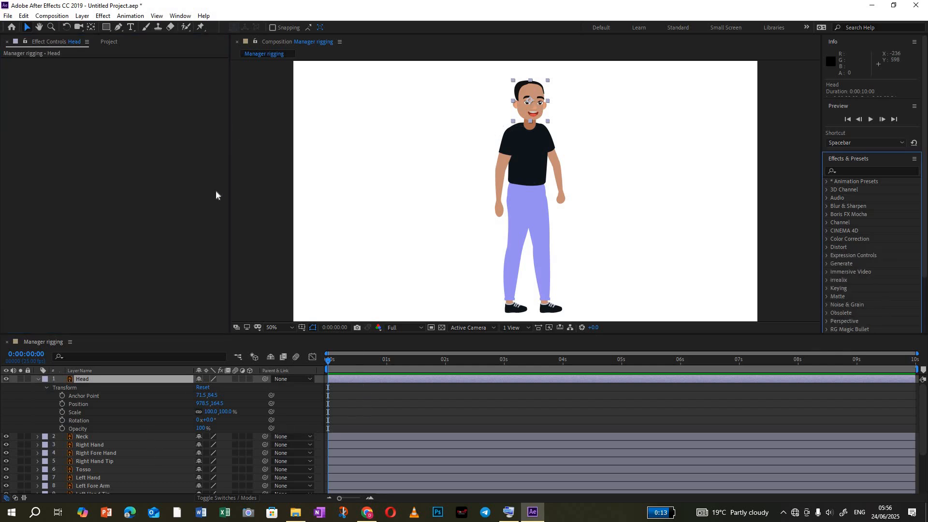
Step: Open the Duik Angela script panel, resize it slightly and place it beside the character so the figure stays mostly uncovered
click(184, 16)
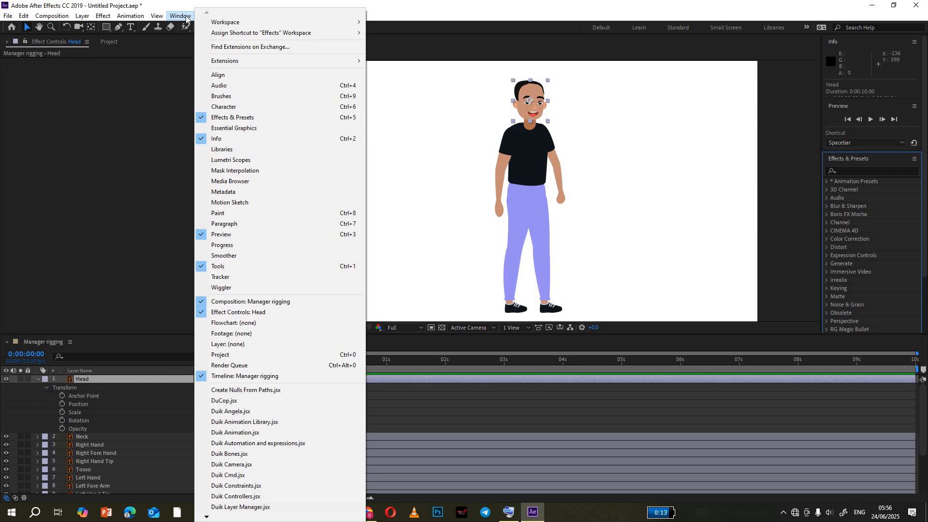
click(234, 411)
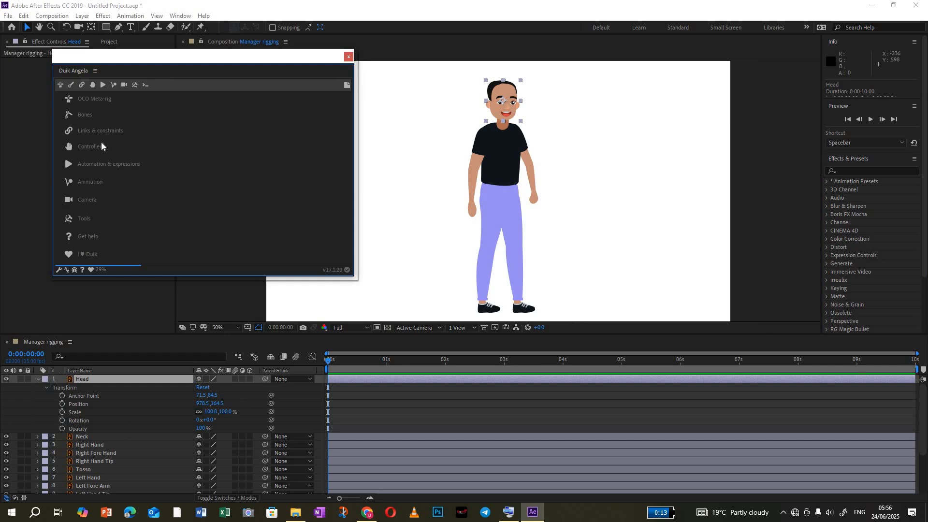
drag(296, 58, 636, 181)
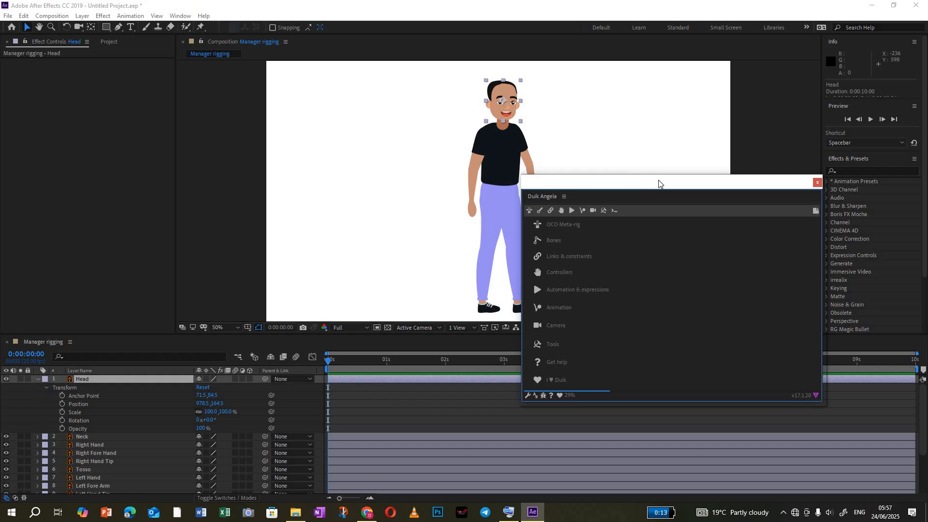
drag(659, 184, 666, 90)
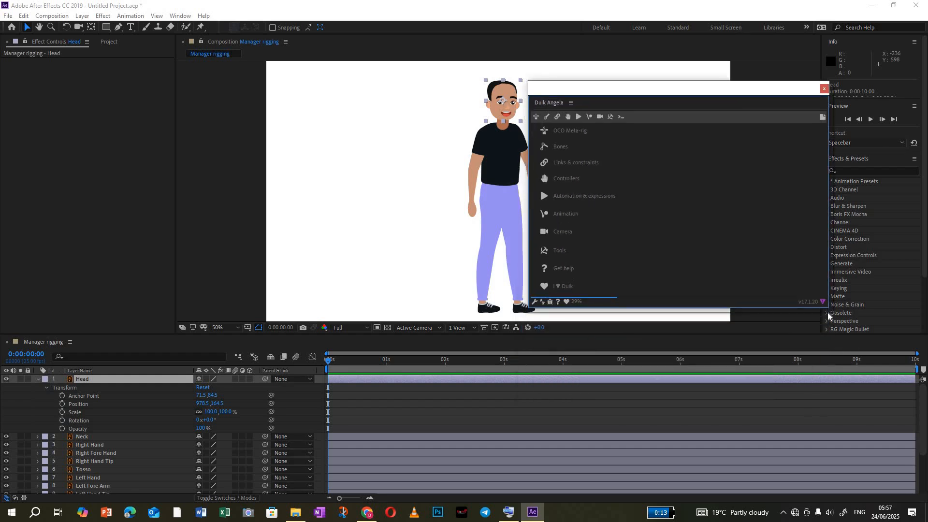
drag(827, 320, 825, 343)
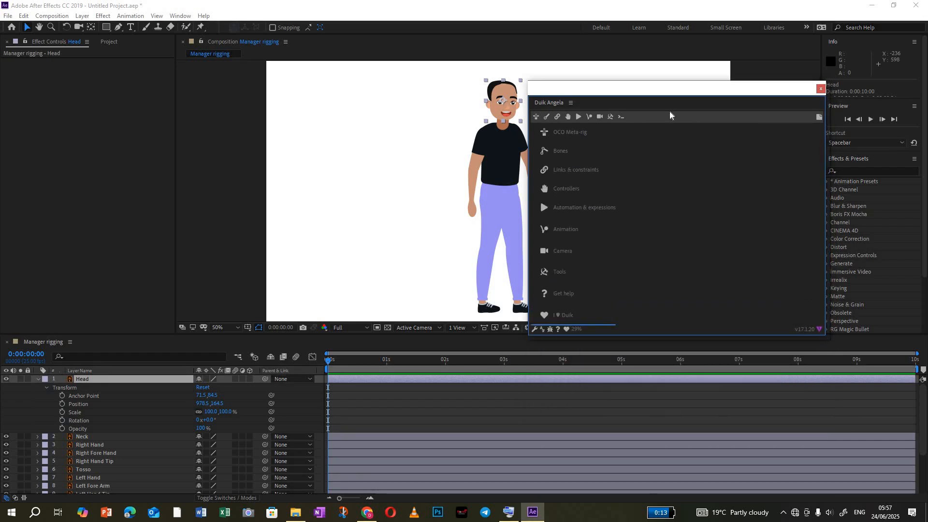
drag(661, 91, 666, 118)
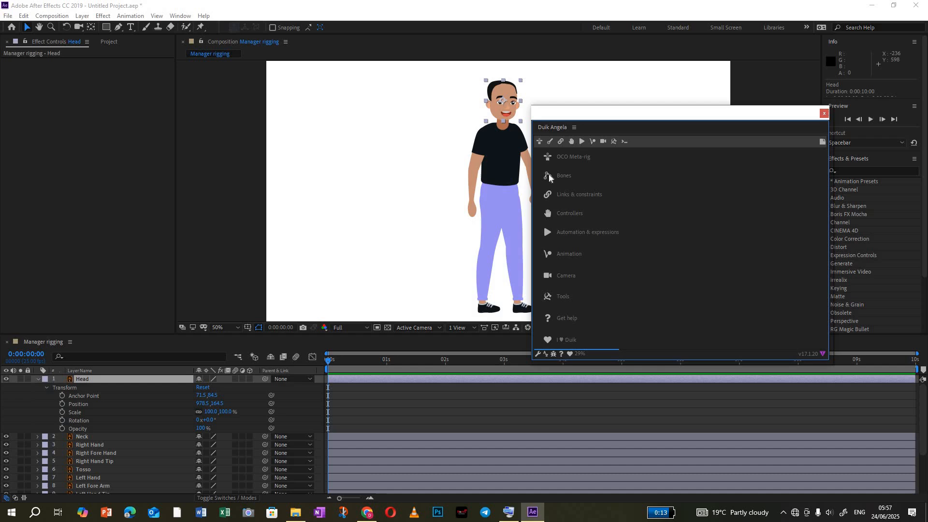
Step: Open Duik's OCO Meta-rig section and examine the Favorites, Most used, Recent, Arthropod and Bird entries, looking inside the Arthropod folder
click(539, 142)
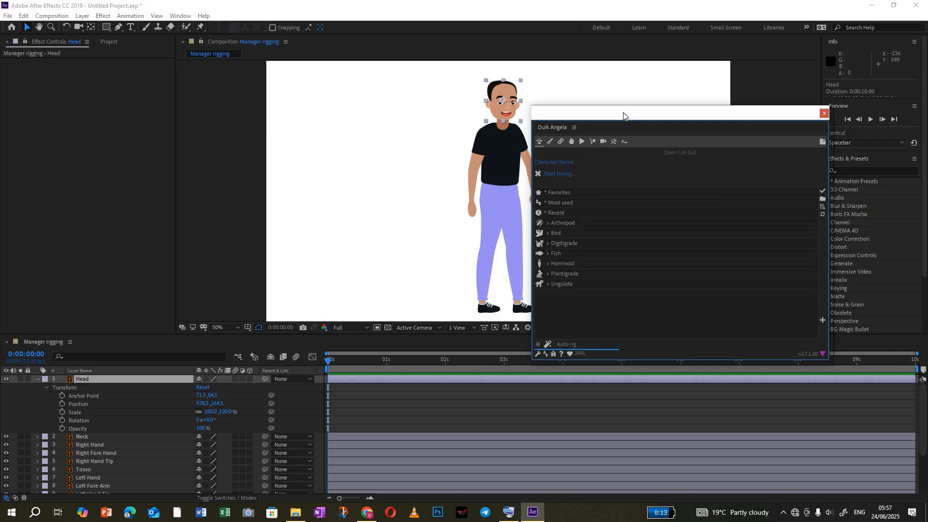
drag(631, 117, 640, 120)
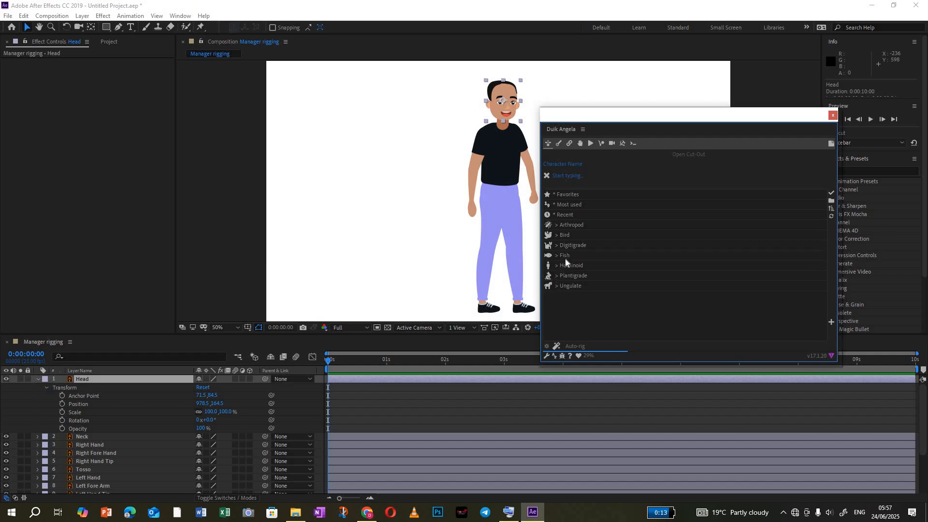
click(563, 195)
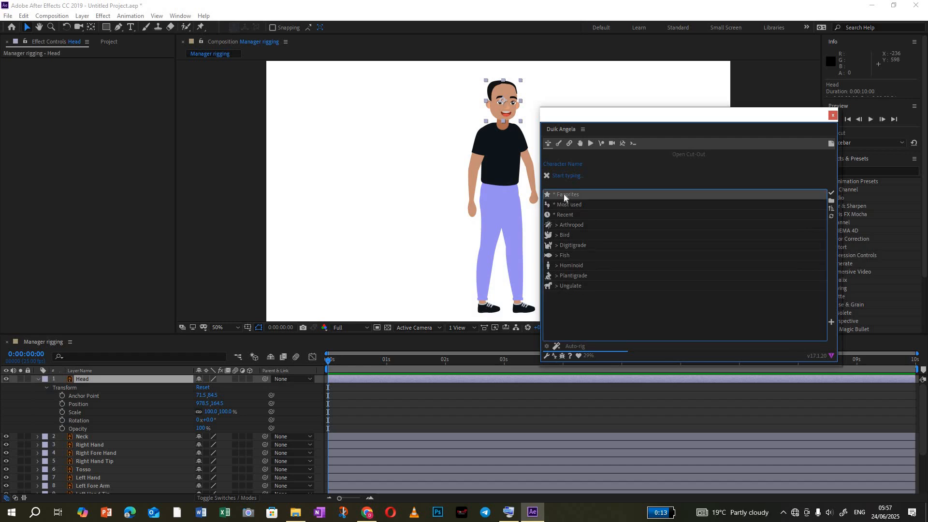
click(562, 204)
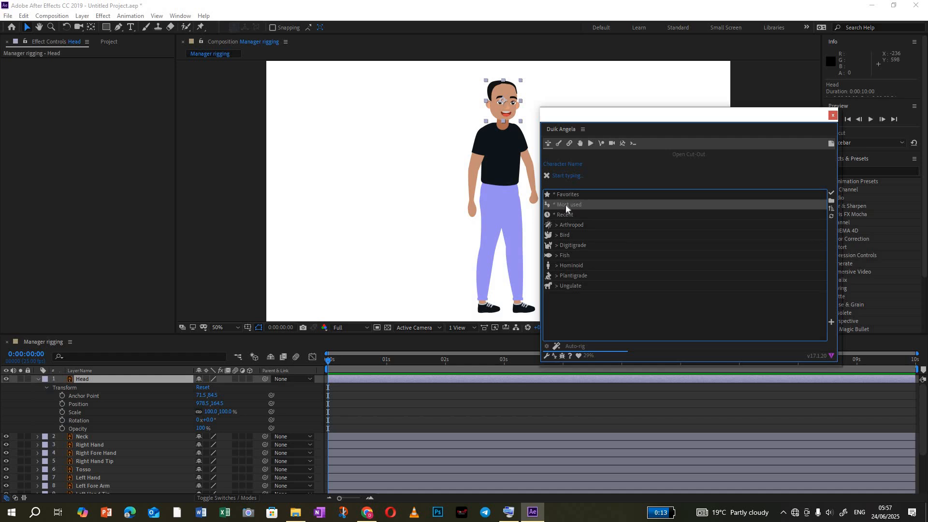
click(564, 214)
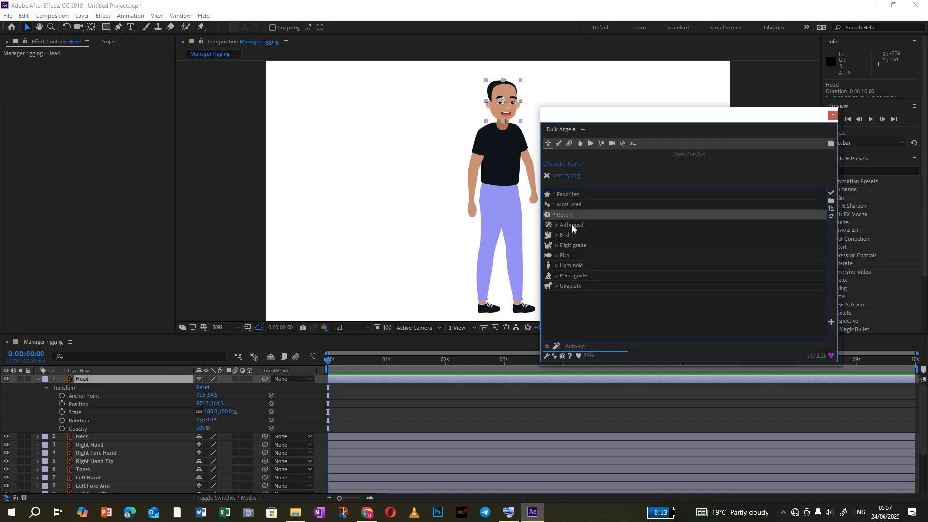
click(572, 225)
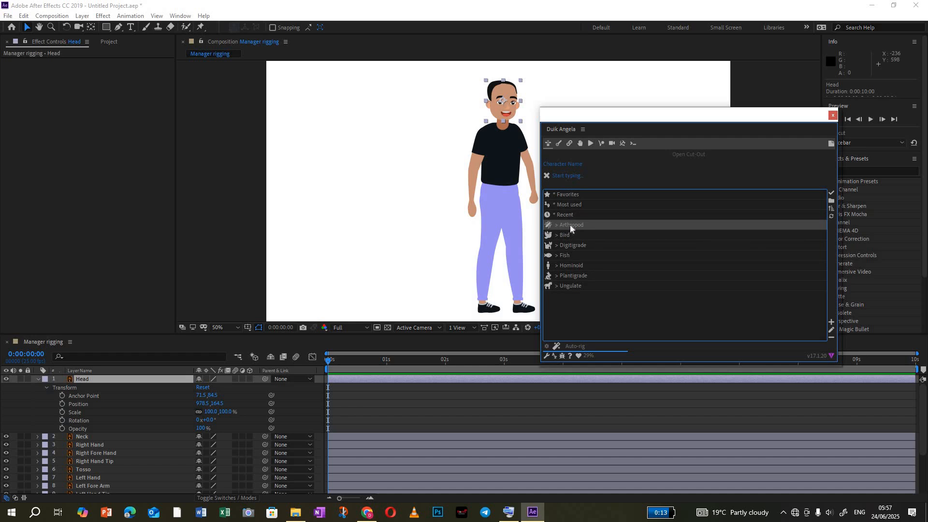
click(558, 225)
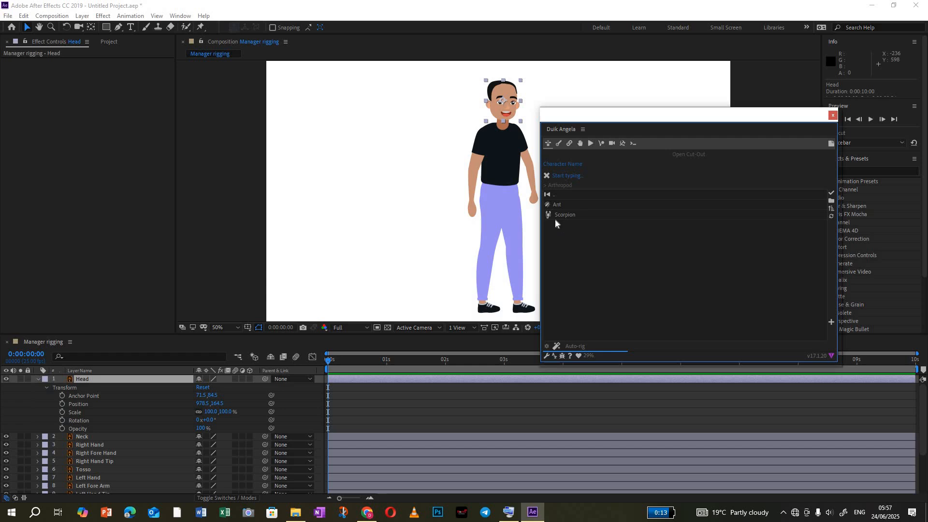
click(551, 195)
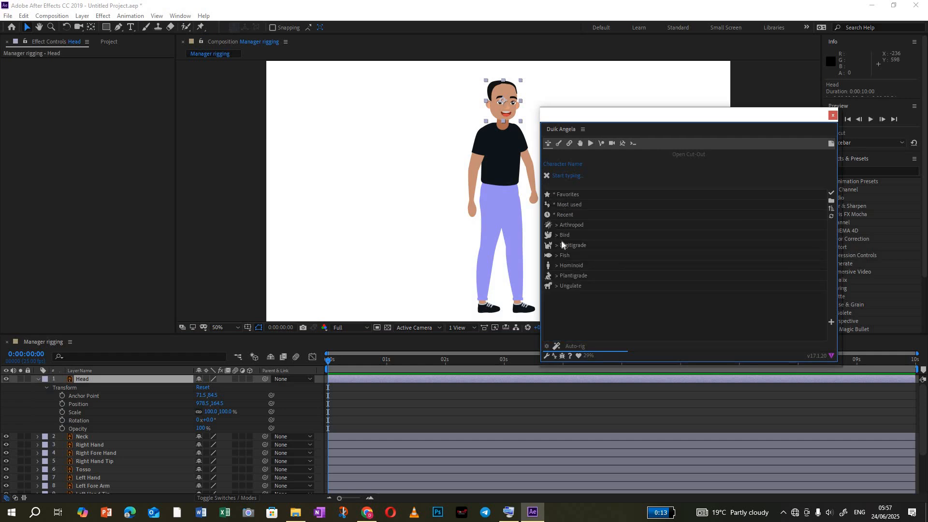
click(562, 237)
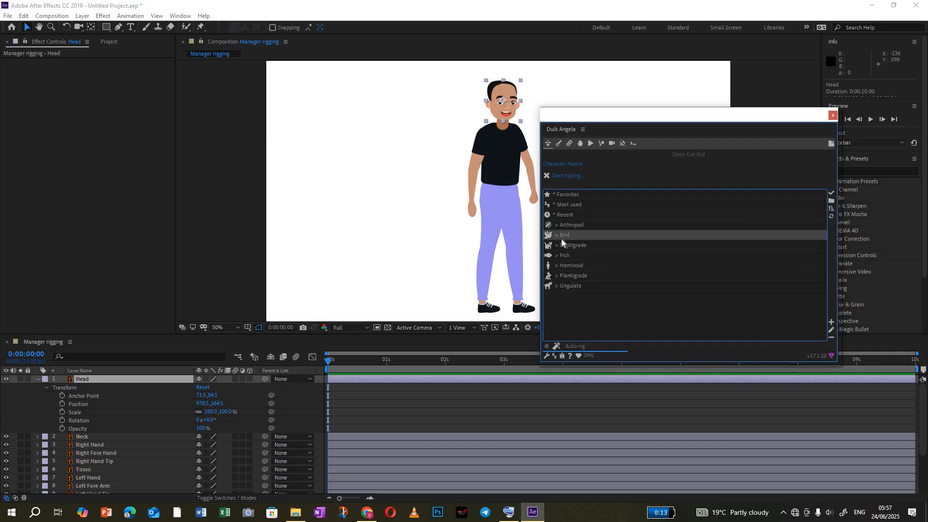
Step: Look through the Hominoid meta-rig templates Human (advanced), Human (simple) and Gorilla, and return to the category list
click(564, 265)
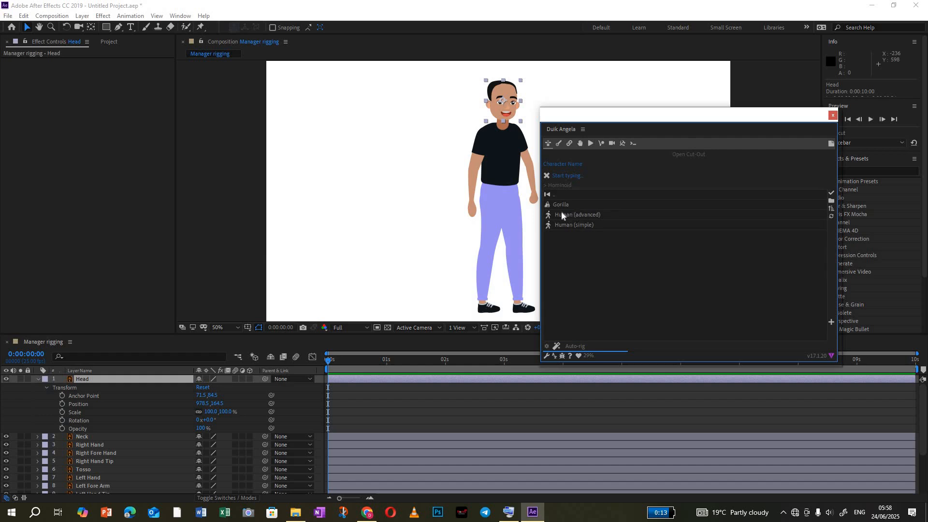
click(561, 213)
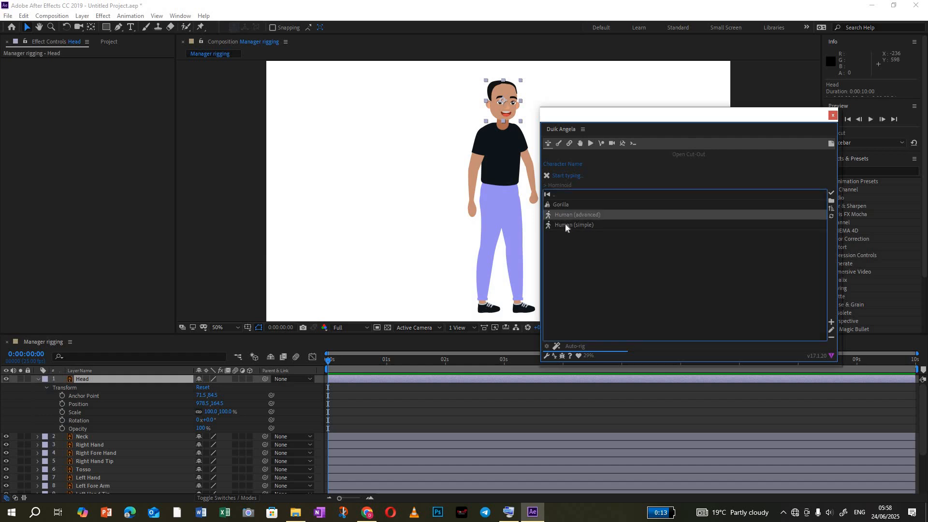
click(565, 226)
click(564, 204)
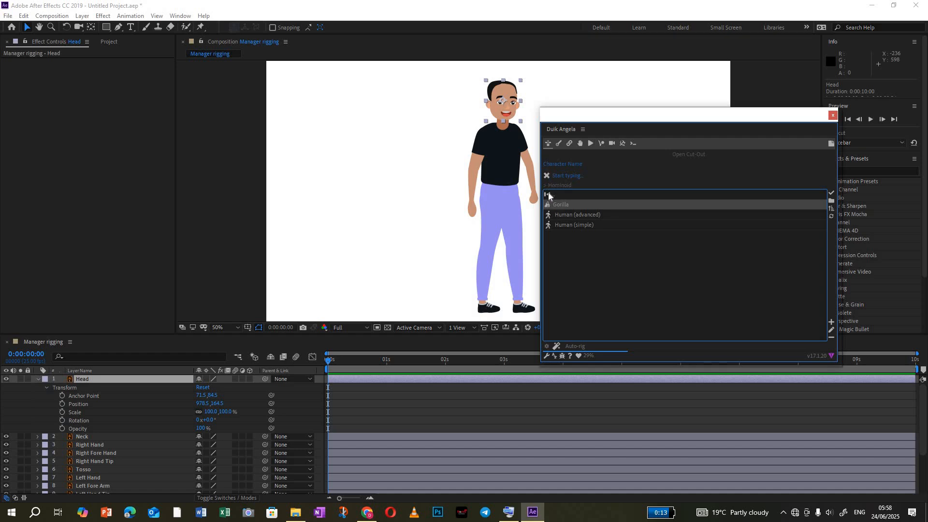
click(548, 194)
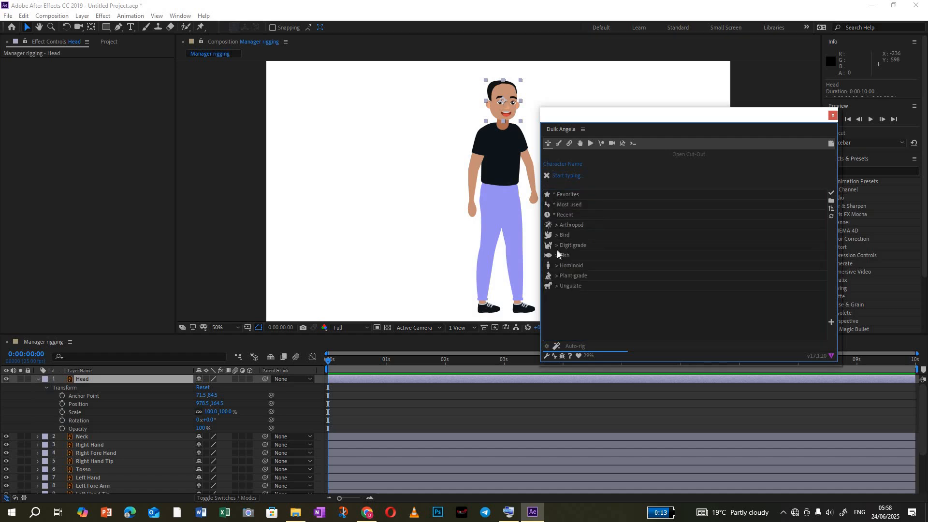
Step: Switch Duik to Bones and examine the limb options for Hominoid and Bird, dismissing each list without adding an armature
click(559, 144)
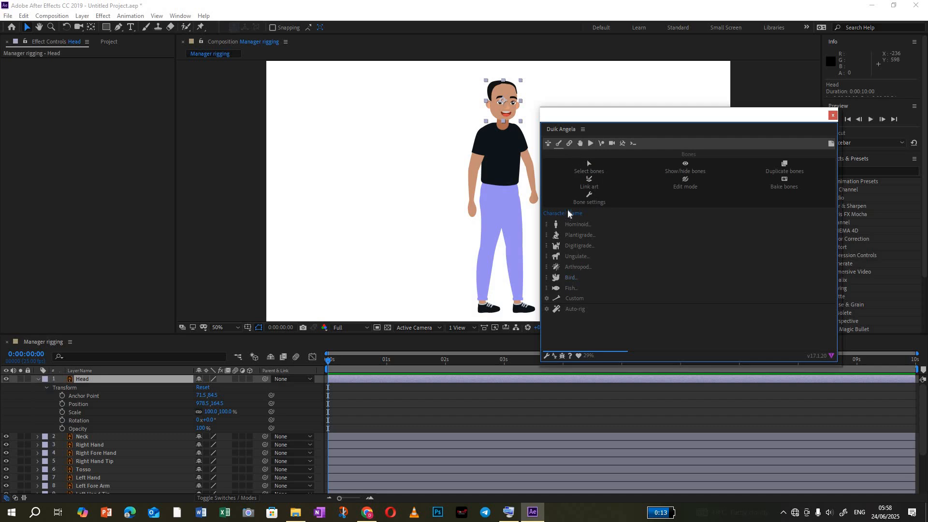
click(565, 225)
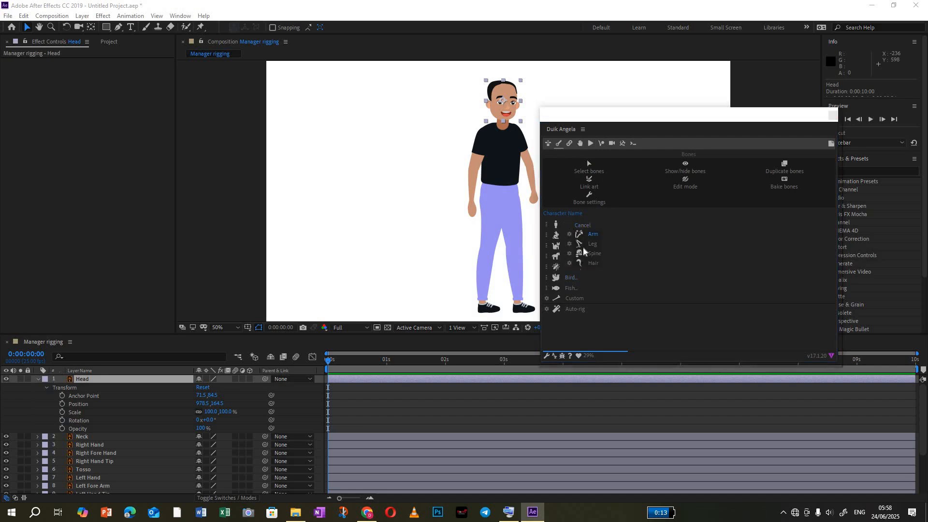
click(610, 217)
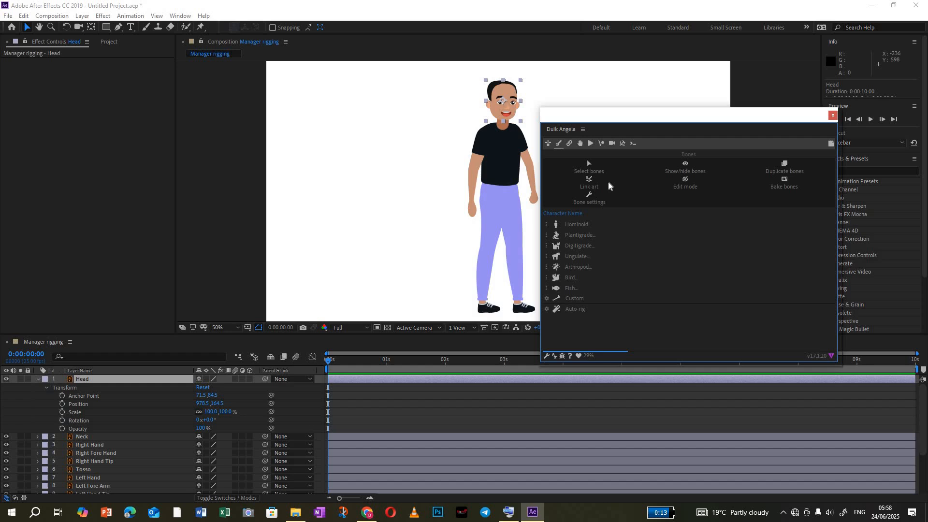
click(576, 224)
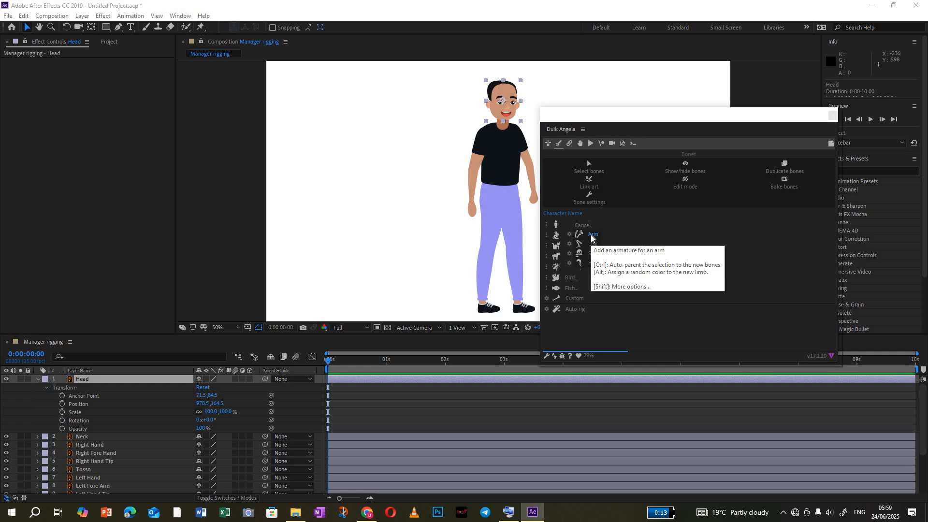
click(601, 214)
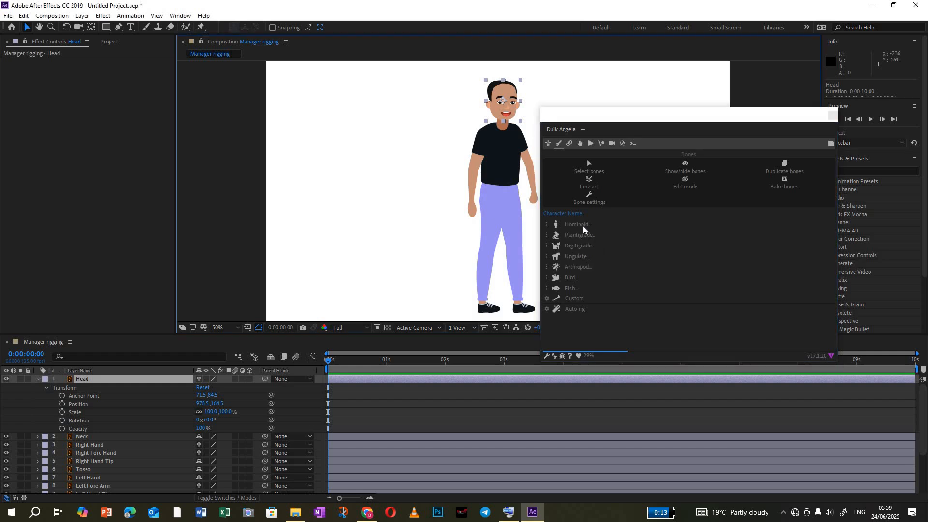
click(578, 278)
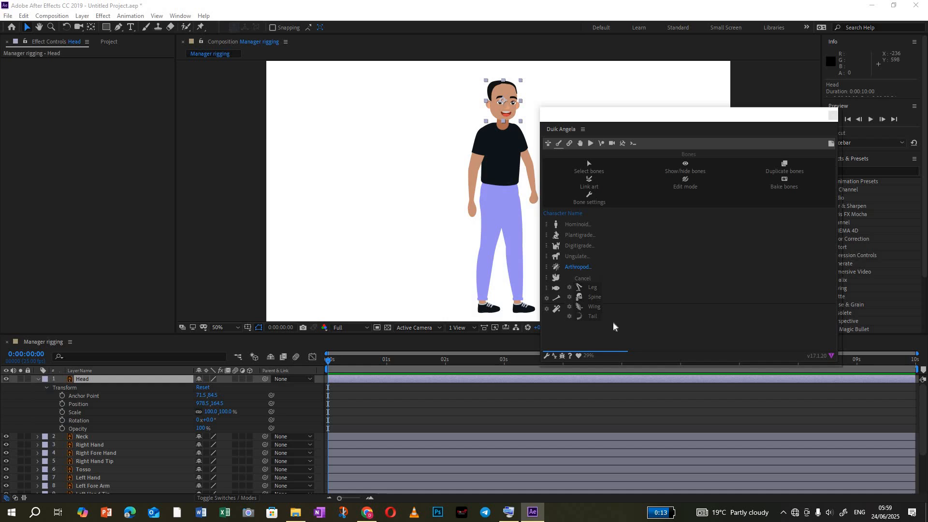
click(635, 332)
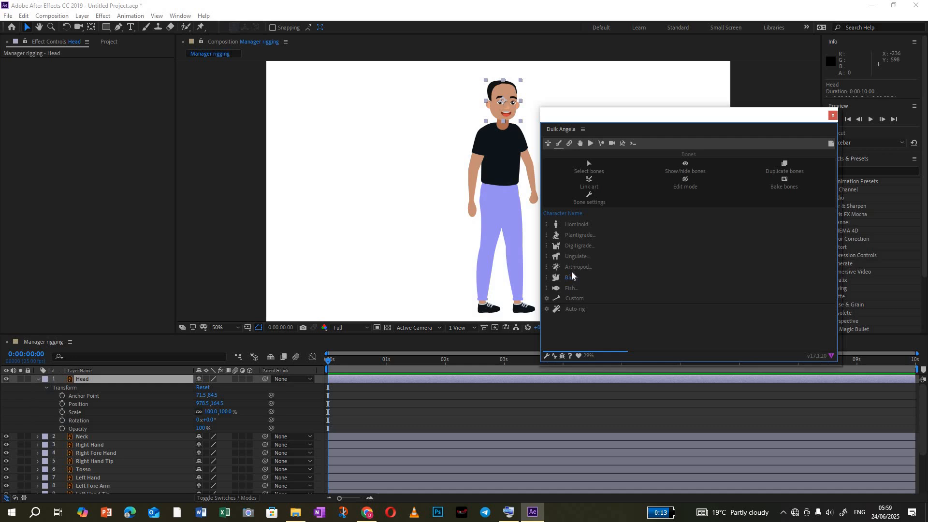
Step: Review Duik's Links and constraints, Controllers, Automation and expressions, Animation, Camera and Tools sections in turn
click(568, 143)
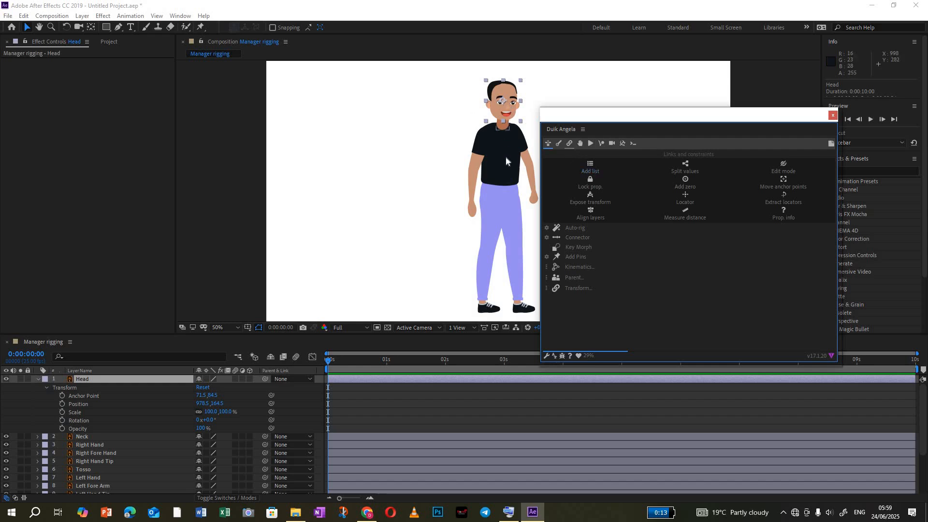
click(581, 143)
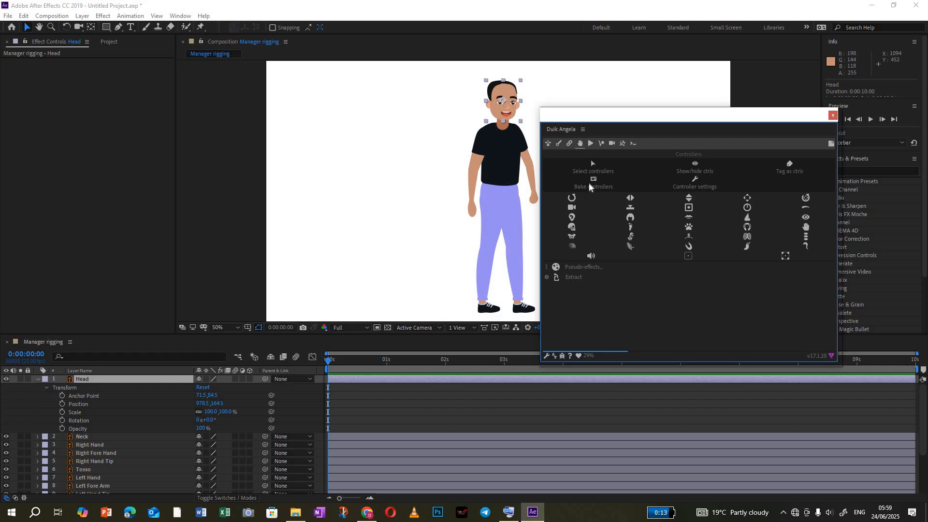
click(591, 143)
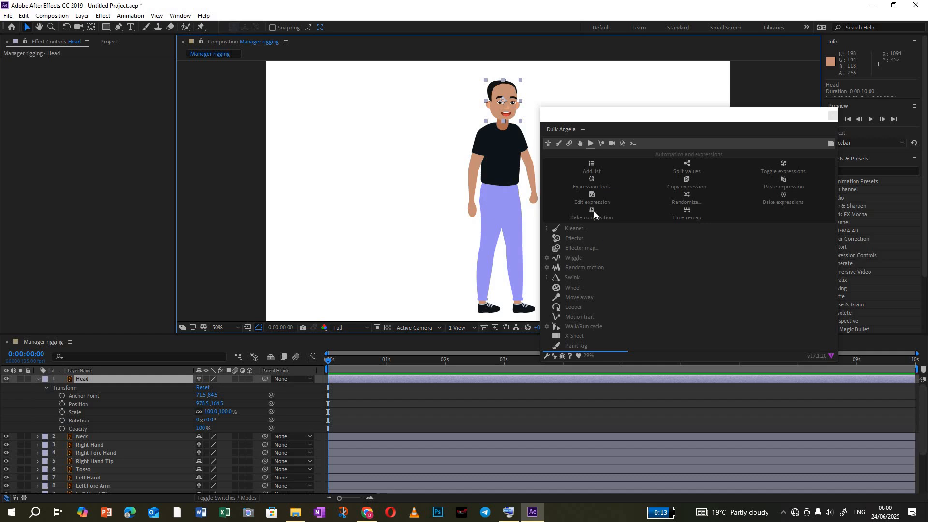
click(600, 144)
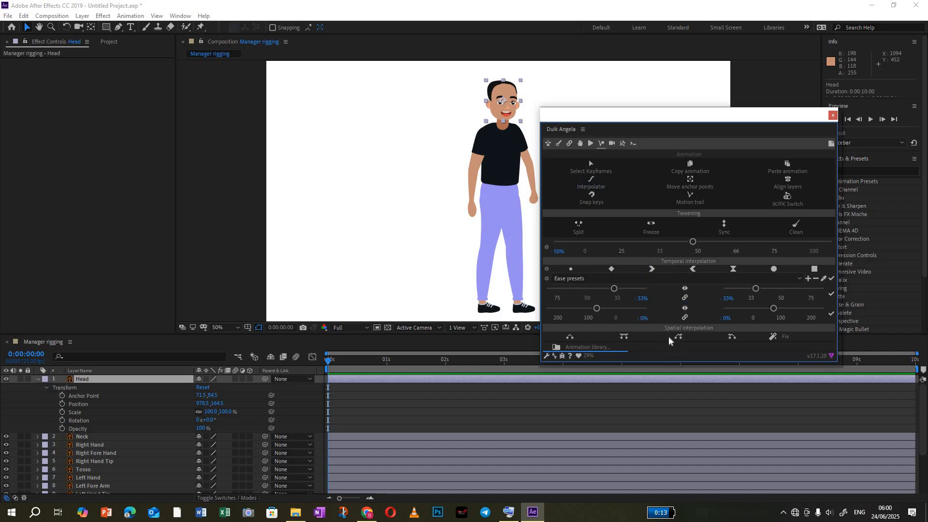
click(612, 143)
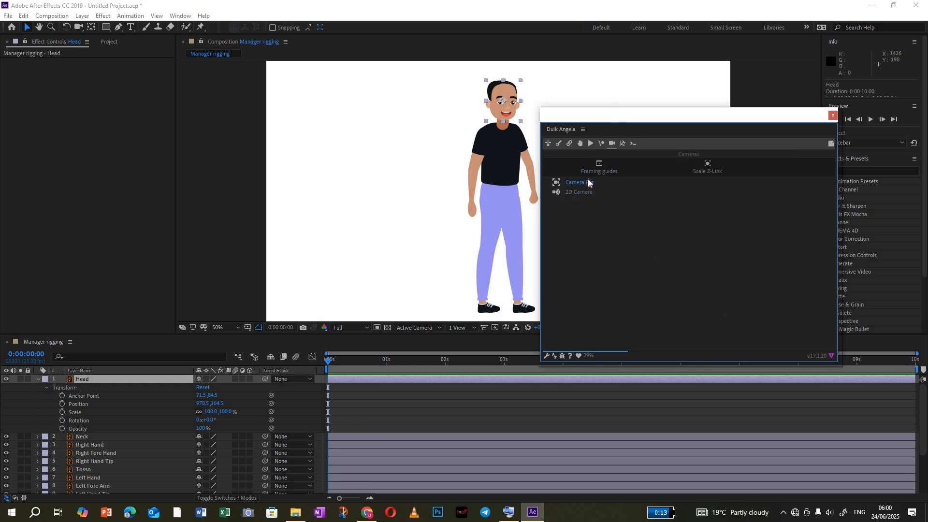
click(623, 144)
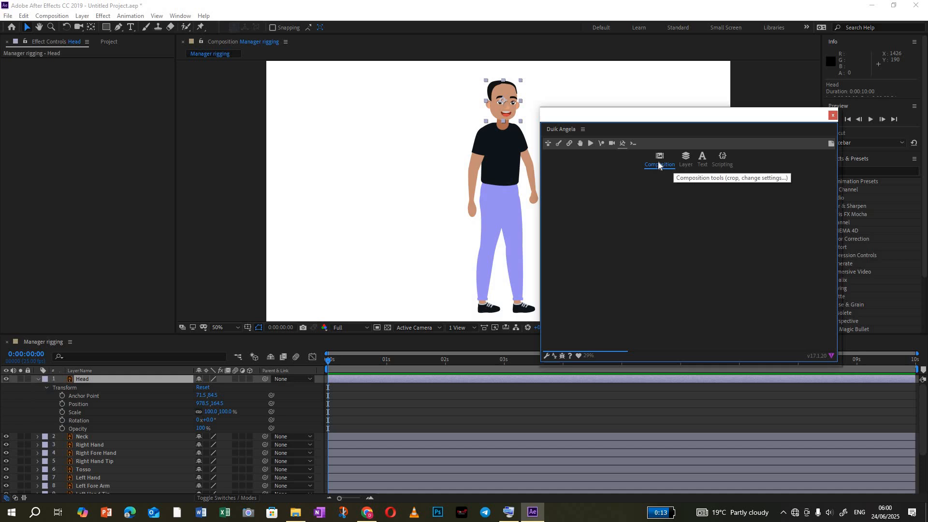
Step: Examine Duik's searchable command list with its Animation, Auto-rig and Bone categories, leaving the search empty
click(632, 144)
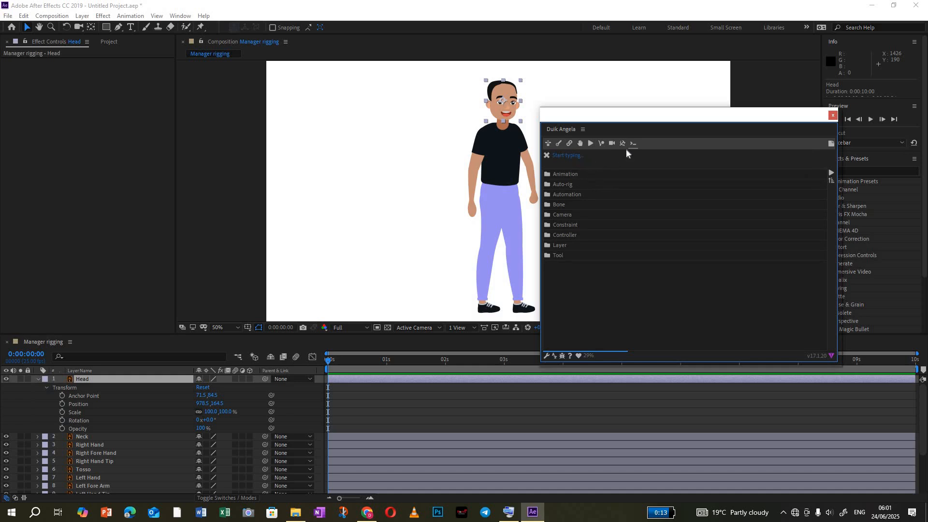
click(567, 154)
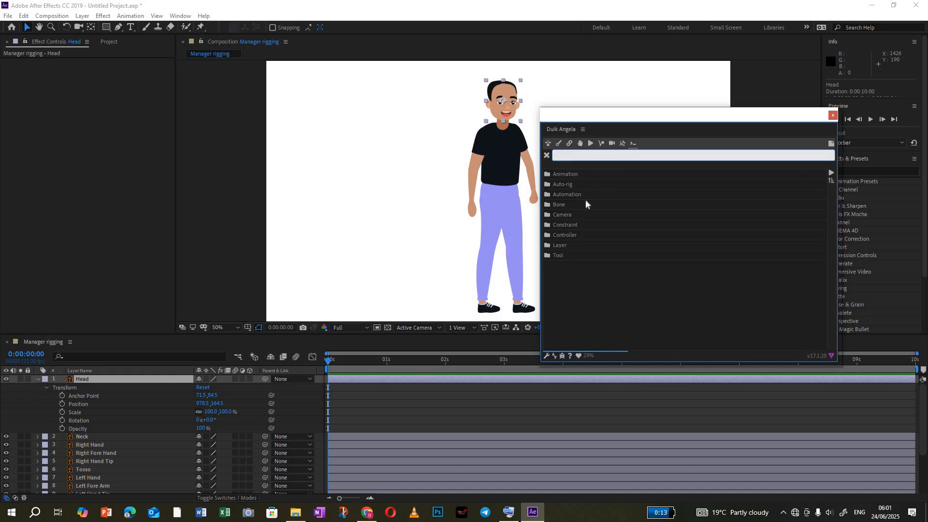
click(590, 307)
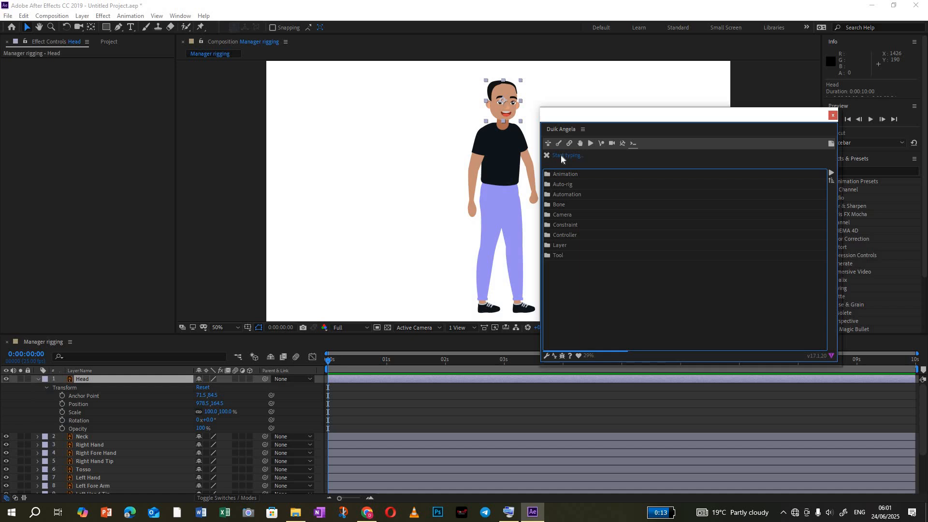
Step: Look through the commands in Duik's Animation category and return to the category list
click(572, 178)
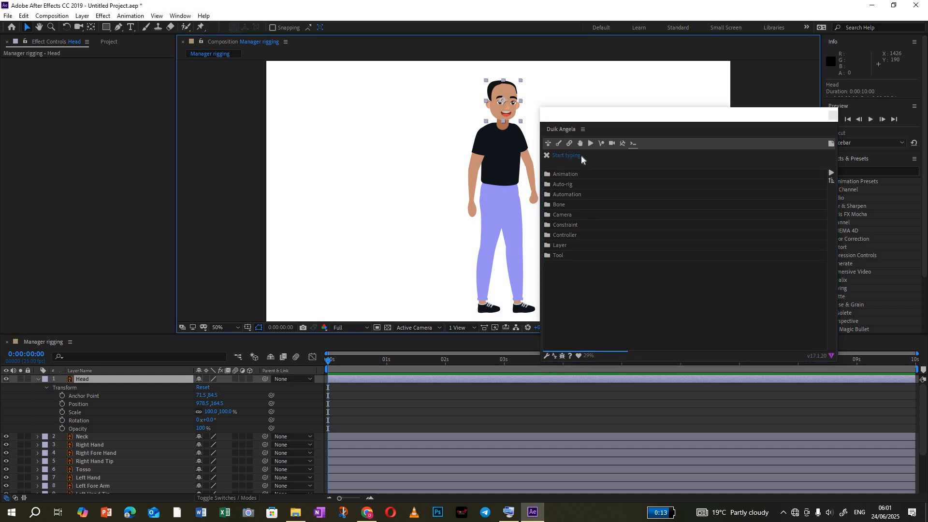
click(561, 175)
scroll(565, 263, down, 5)
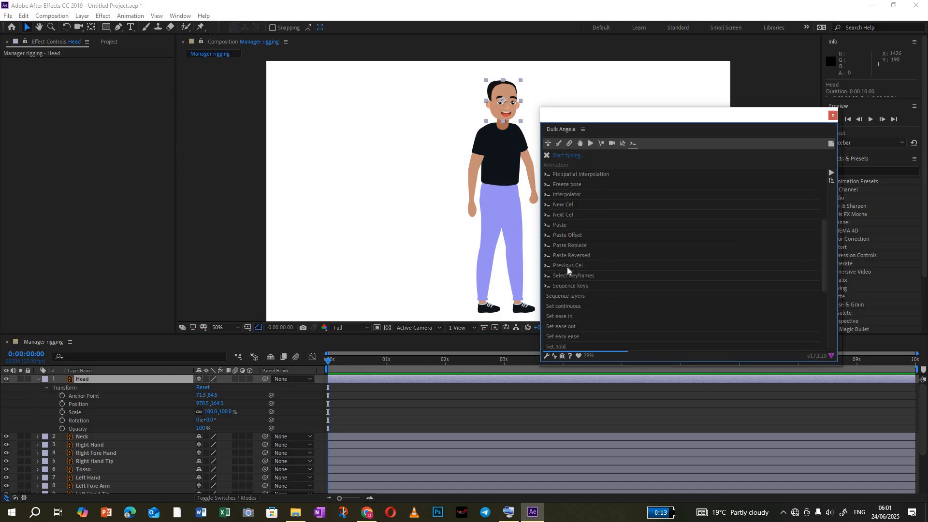
scroll(571, 252, up, 5)
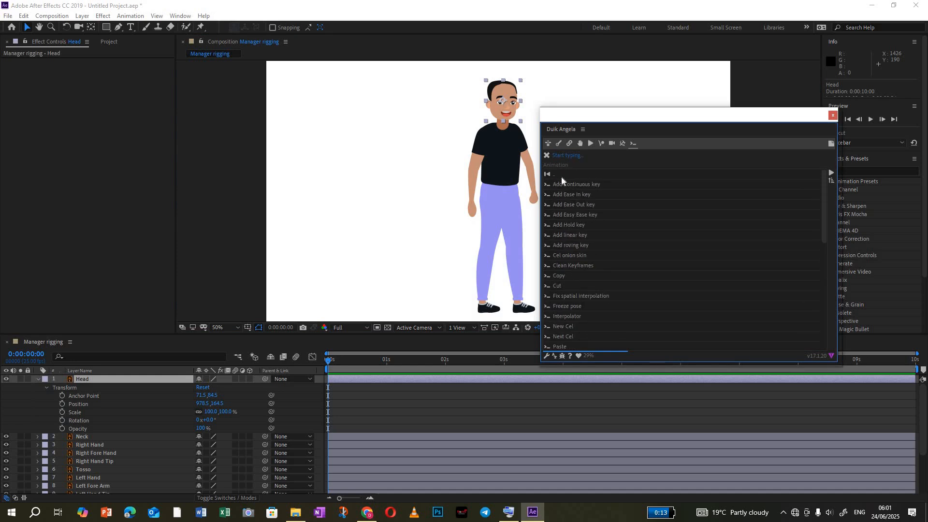
click(548, 175)
click(547, 174)
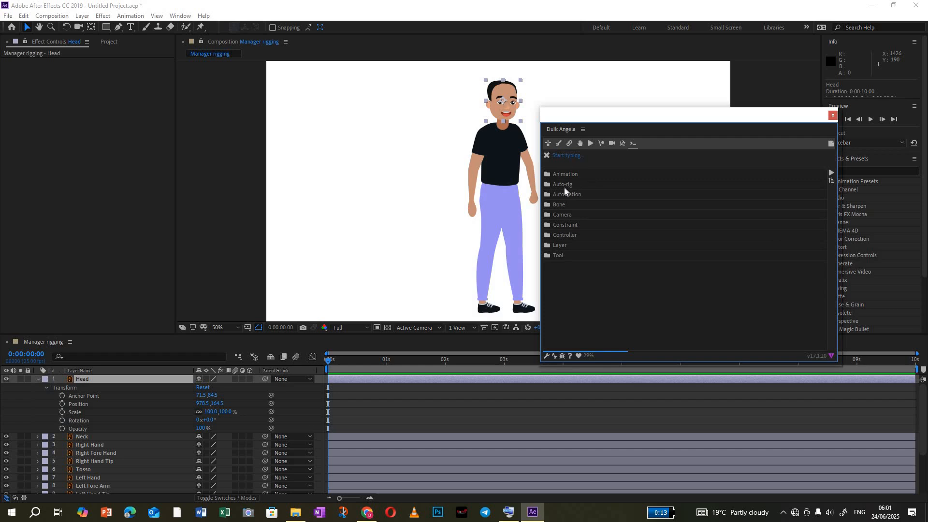
Step: Close the Duik Angela panel and enlarge the timeline area to make room for more layers
drag(579, 118, 520, 112)
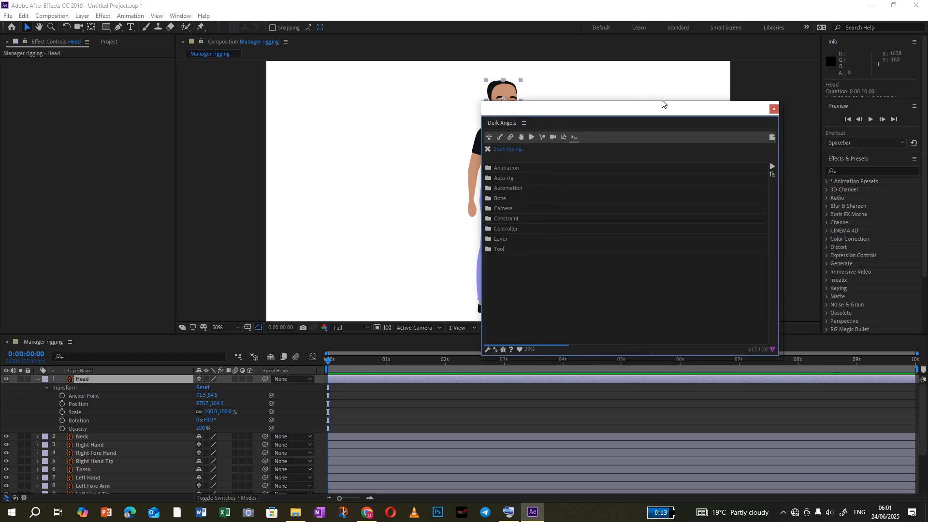
drag(648, 114, 653, 87)
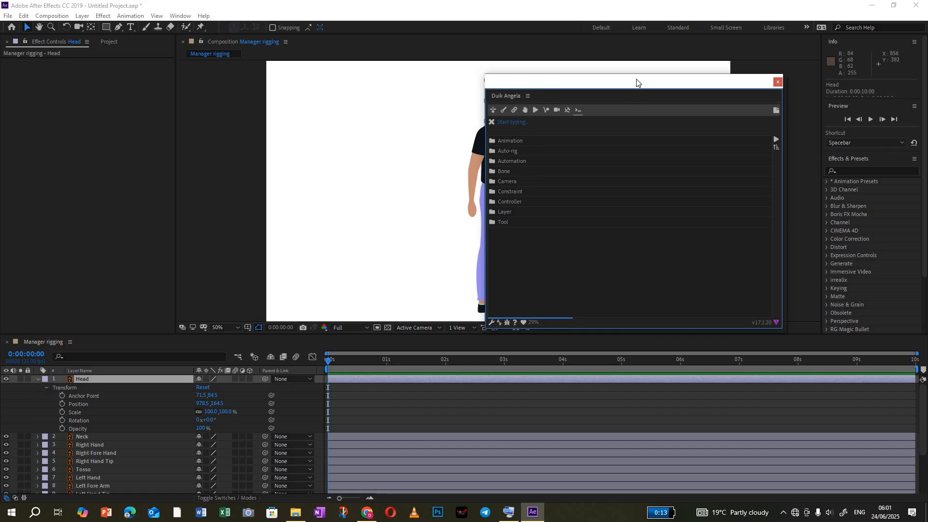
mouse_move(637, 83)
mouse_down()
mouse_move(559, 73)
mouse_move(639, 72)
mouse_up()
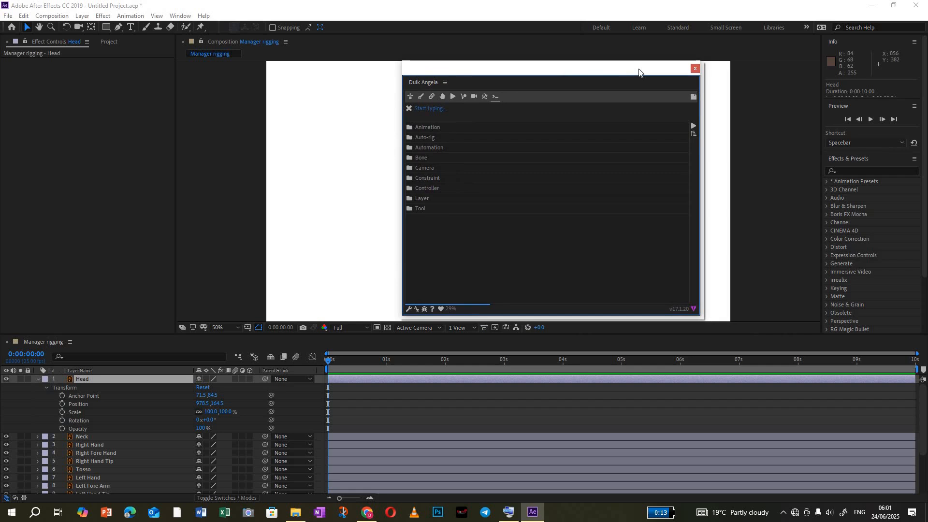
click(695, 70)
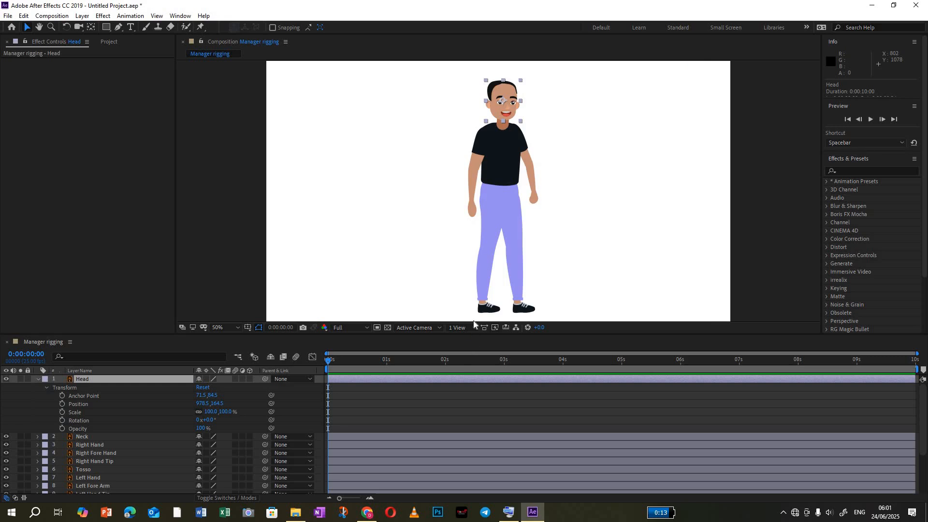
drag(471, 333, 505, 312)
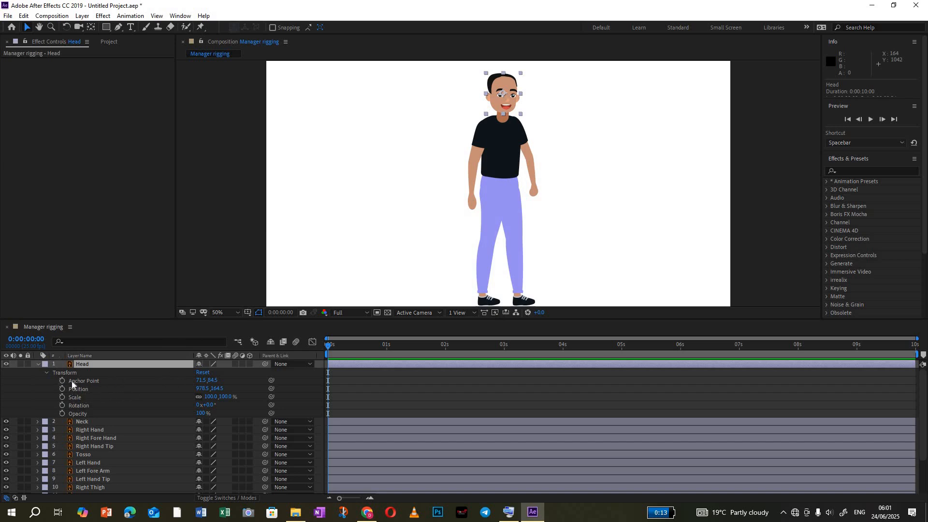
Step: Select the Head layer's Anchor Point property and examine where the pivot sits on the face up close
click(87, 379)
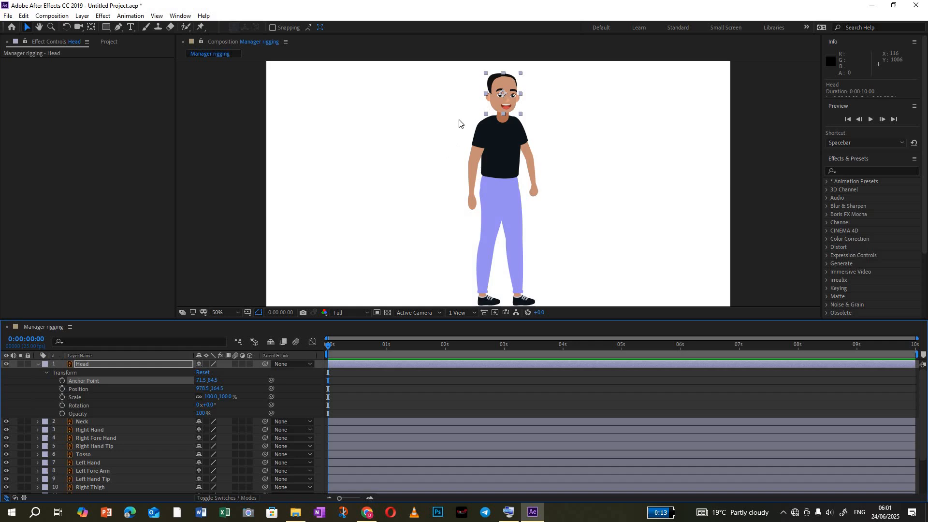
scroll(521, 100, up, 5)
scroll(525, 113, down, 2)
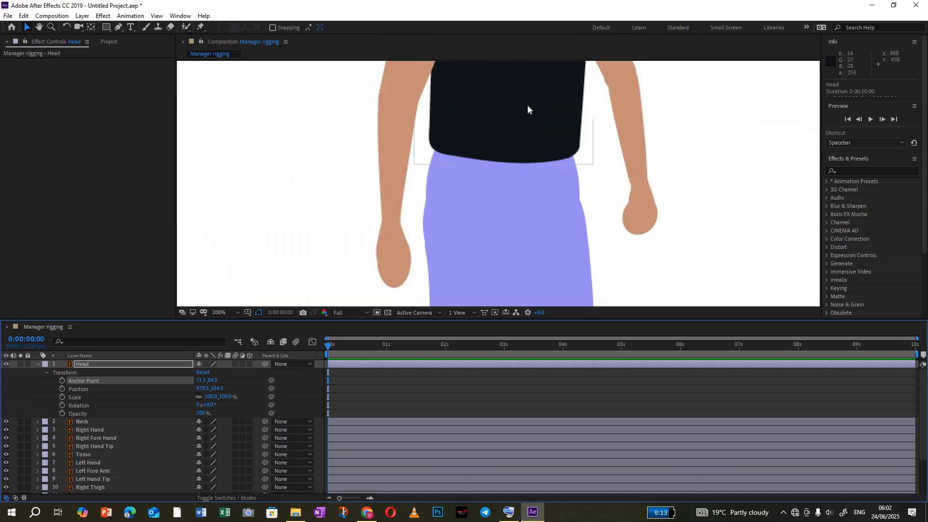
key(space)
drag(533, 110, 511, 278)
drag(515, 131, 532, 254)
scroll(524, 128, up, 3)
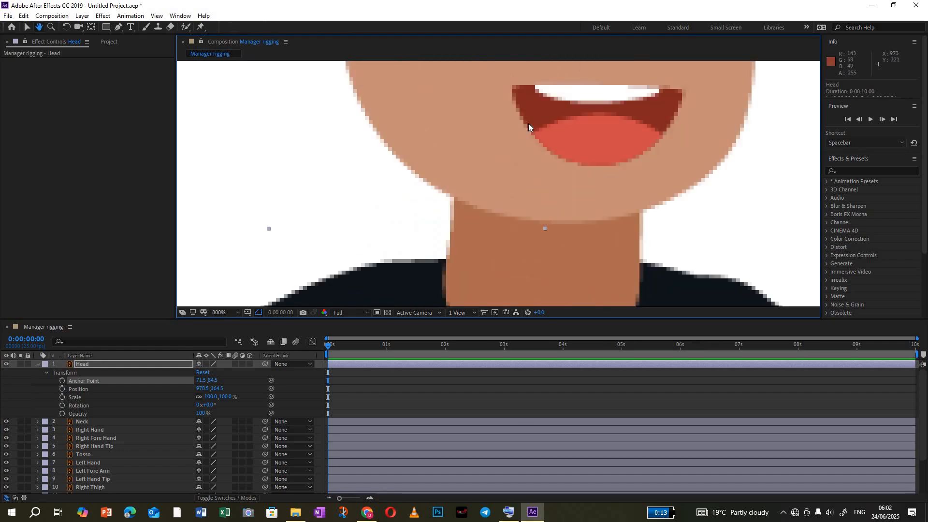
scroll(529, 124, down, 3)
drag(532, 124, 537, 162)
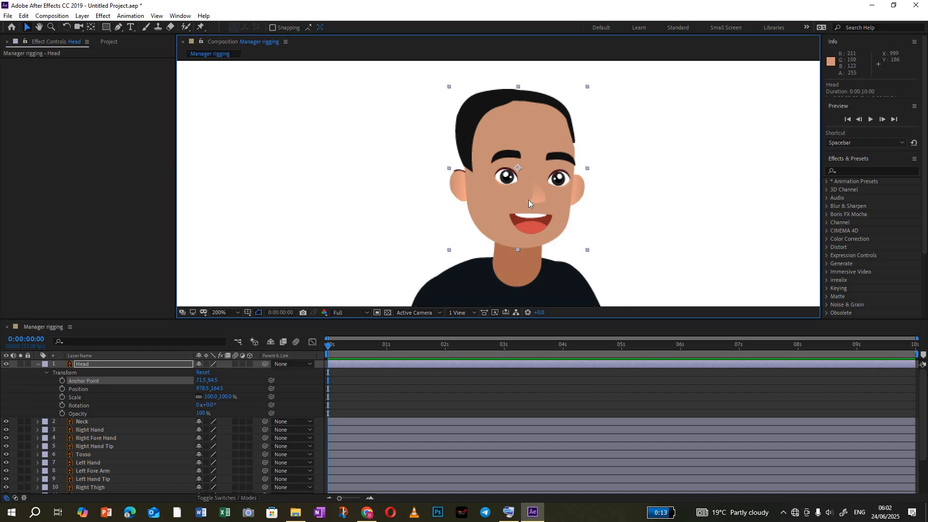
drag(528, 203, 505, 219)
scroll(507, 173, up, 1)
scroll(507, 173, down, 1)
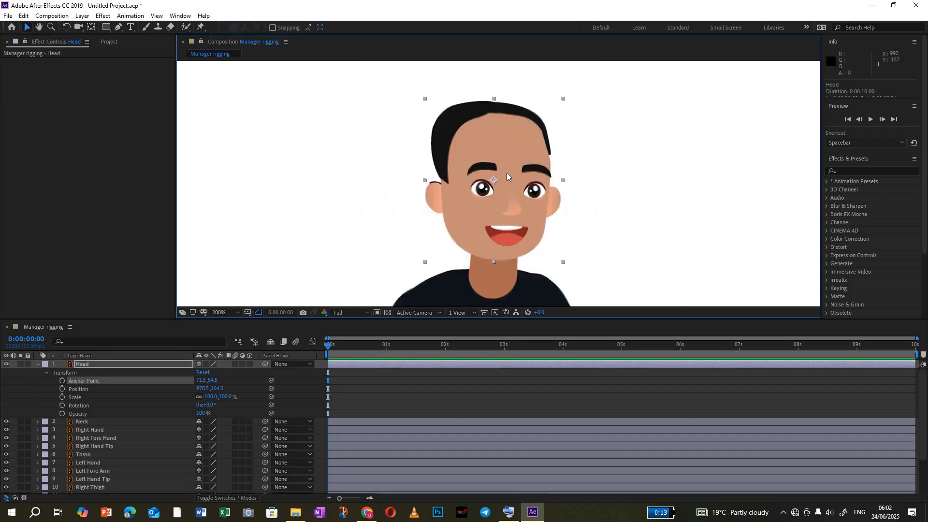
scroll(506, 172, down, 3)
scroll(507, 172, up, 3)
scroll(506, 172, up, 2)
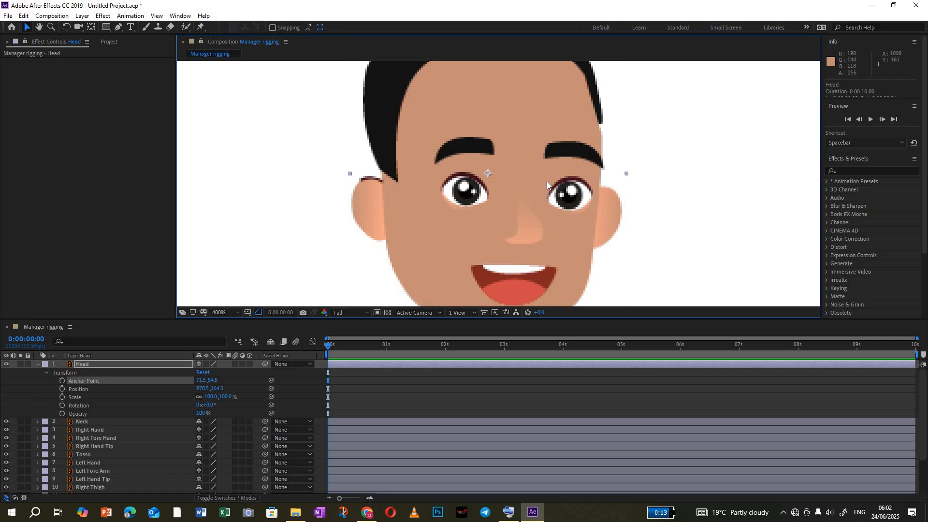
scroll(524, 178, down, 3)
scroll(524, 179, up, 3)
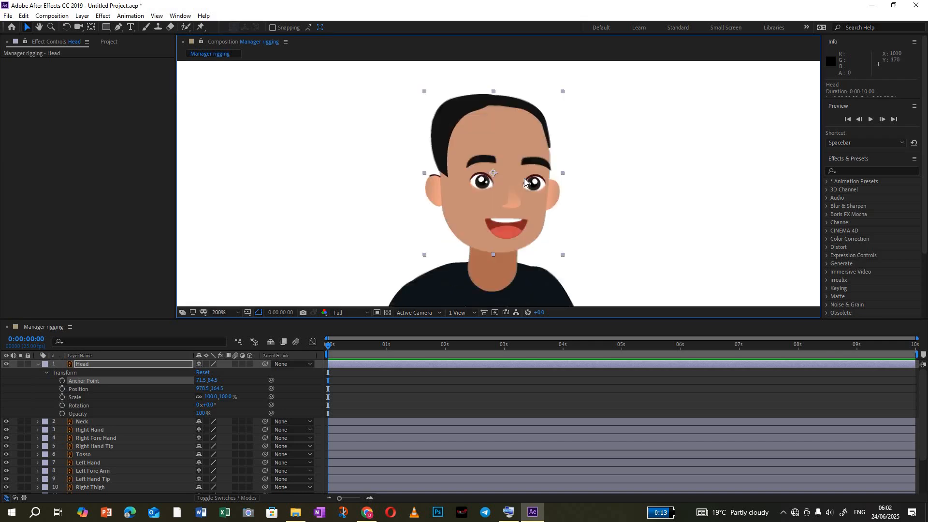
Step: Move the head up to about 976.5, 146.0 and place its anchor point with the Pan Behind tool at the chin, about 74.5, 164.5
drag(515, 168, 510, 133)
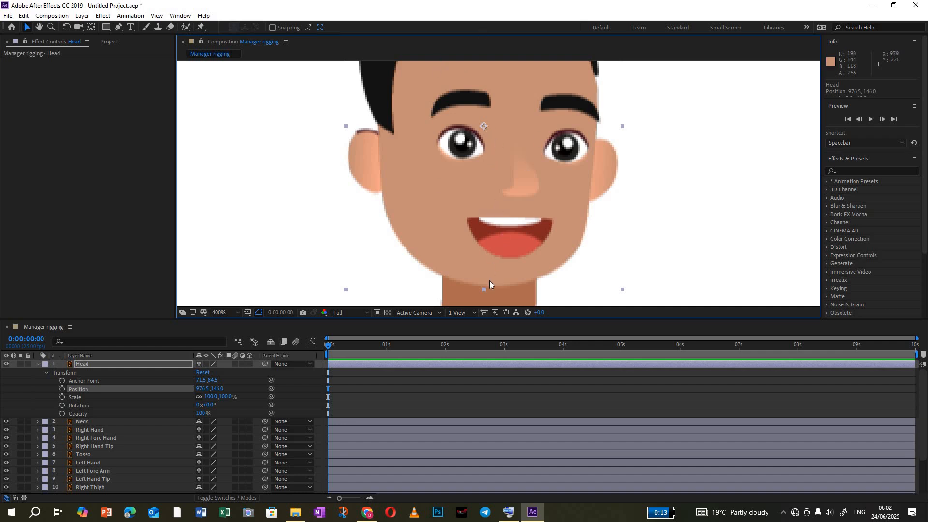
click(91, 28)
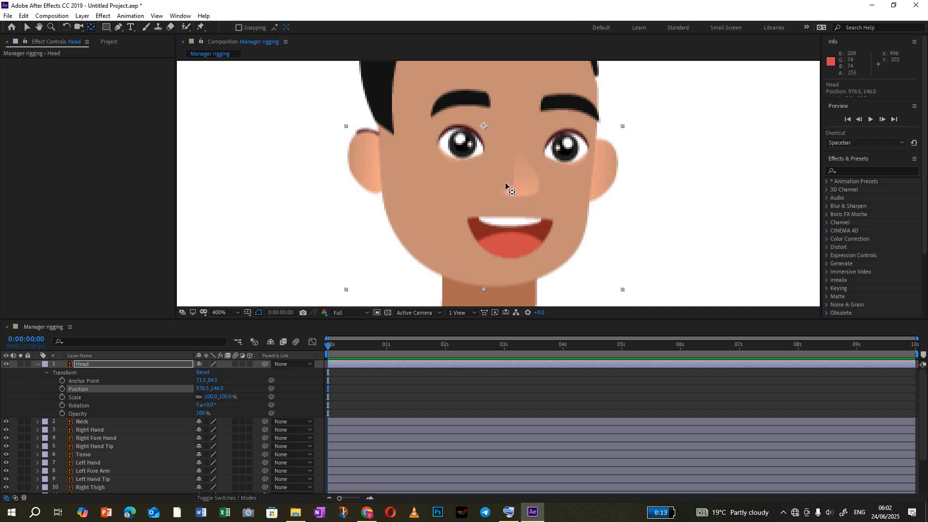
drag(484, 124, 491, 156)
drag(491, 254, 489, 281)
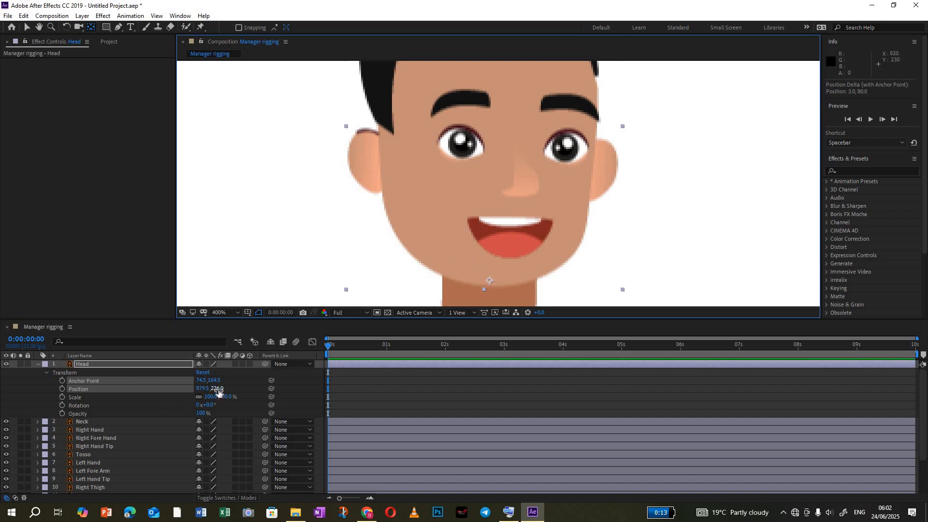
Step: Try a position change and a rotation on the Head layer, undoing each one
drag(218, 392, 220, 390)
key(ctrl+z)
key(/)
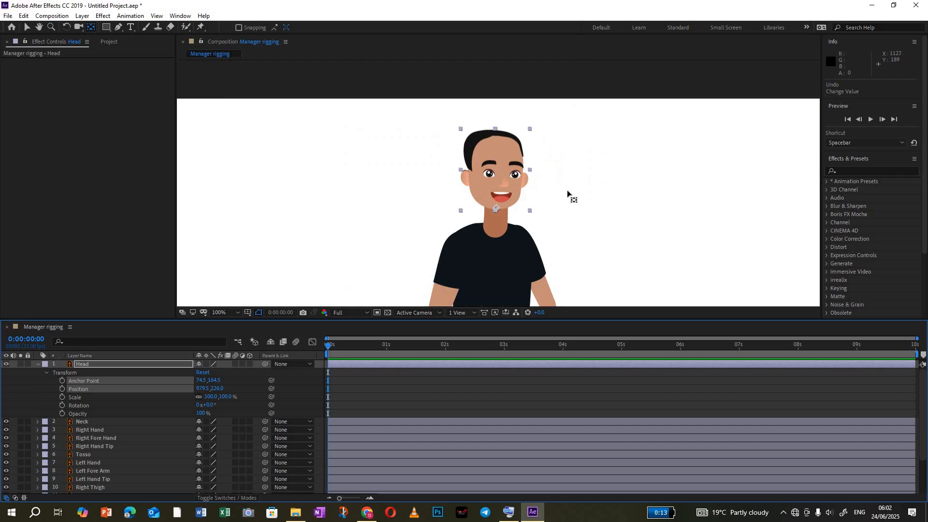
key(comma)
key(slash)
click(233, 388)
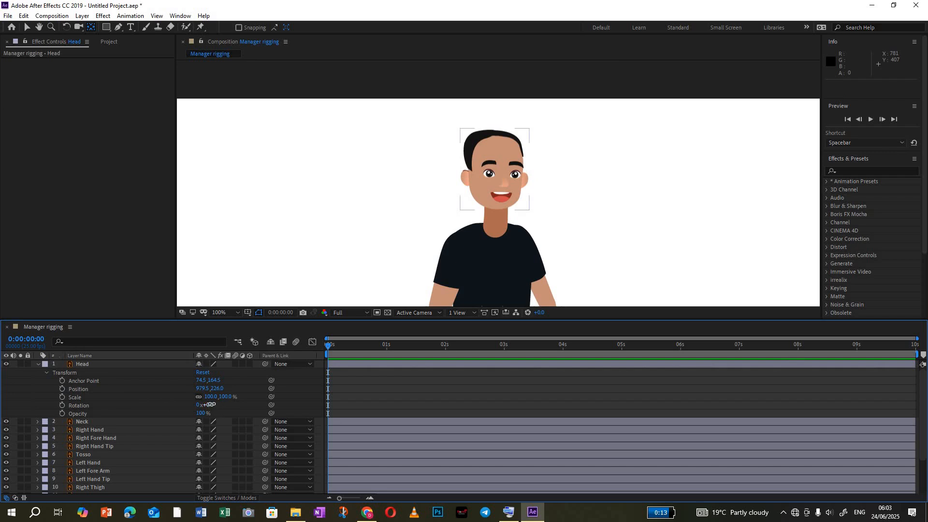
drag(213, 406, 264, 440)
key(ctrl+z)
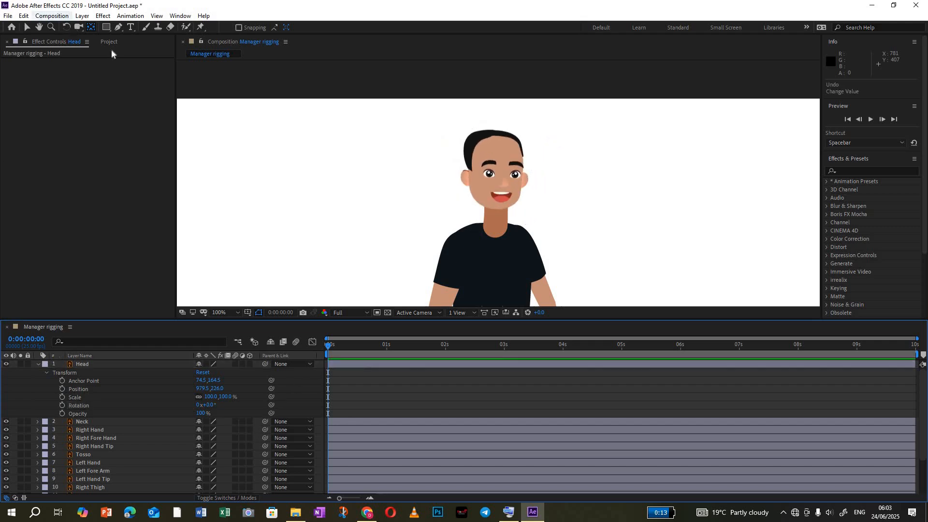
Step: Raise the Head layer's anchor point slightly above the chin, to about 75.0, 154.5
scroll(498, 209, up, 2)
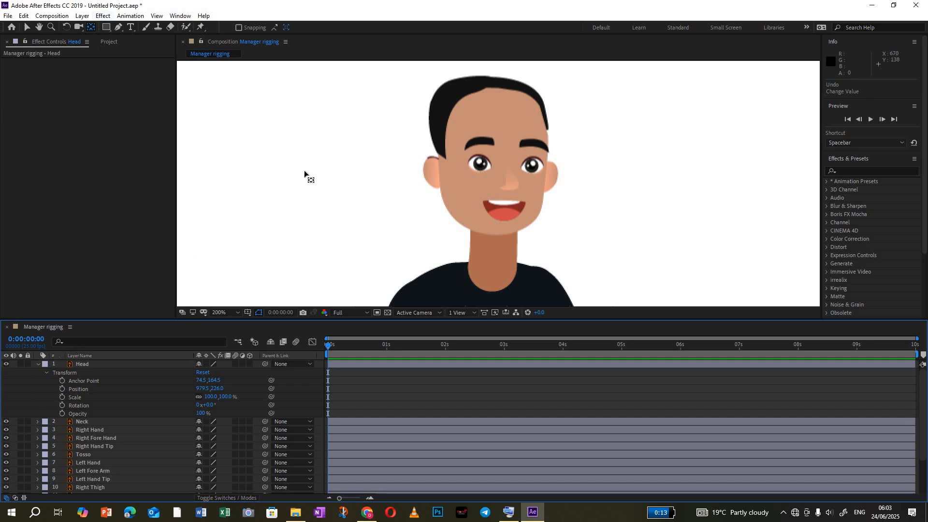
click(93, 366)
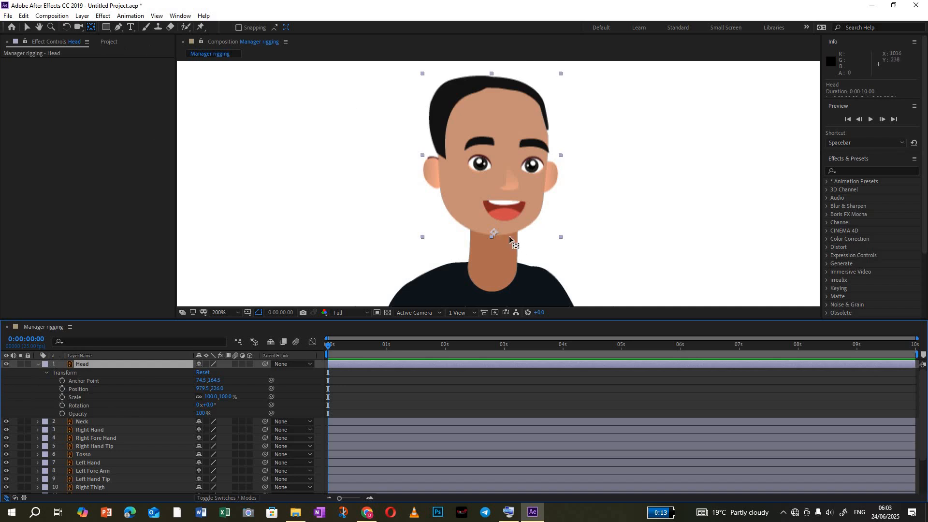
drag(492, 232, 492, 220)
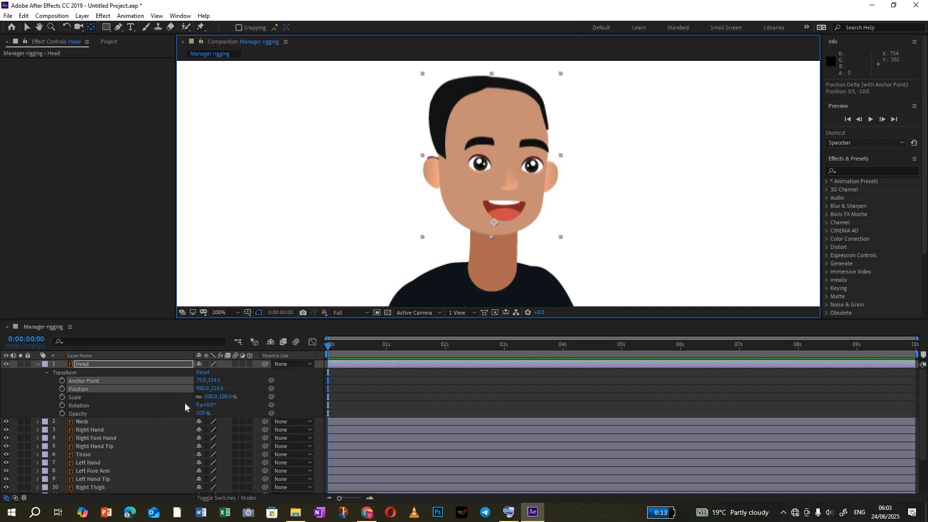
Step: Try tilting the head counter-clockwise around its raised anchor point and undo the rotation
click(223, 408)
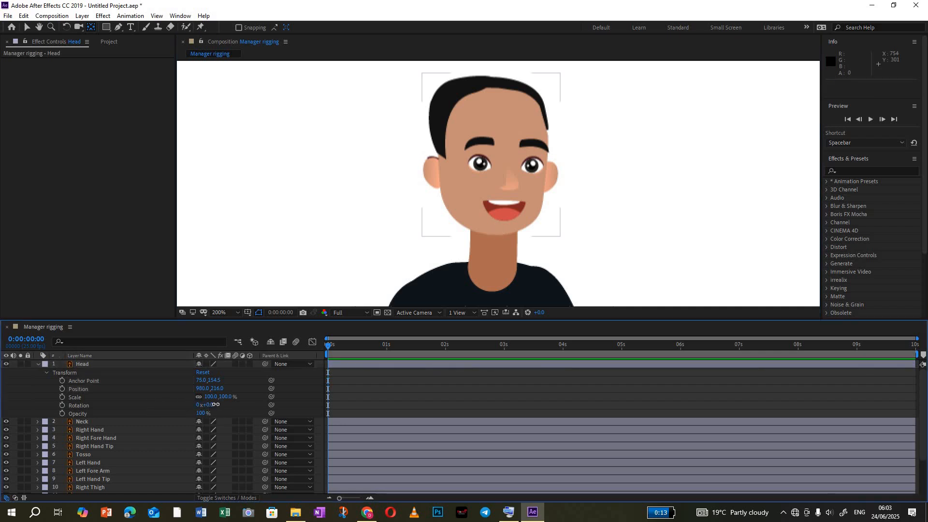
drag(216, 405, 204, 398)
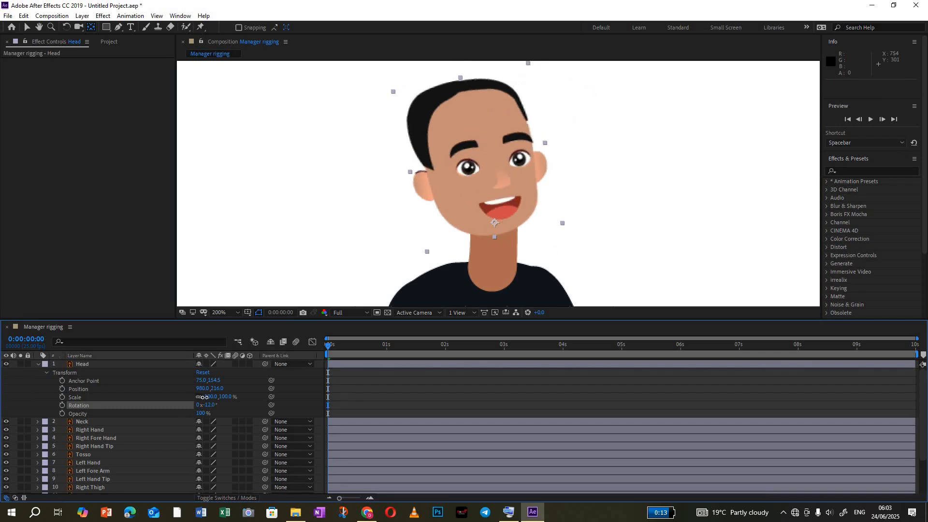
key(ctrl+z)
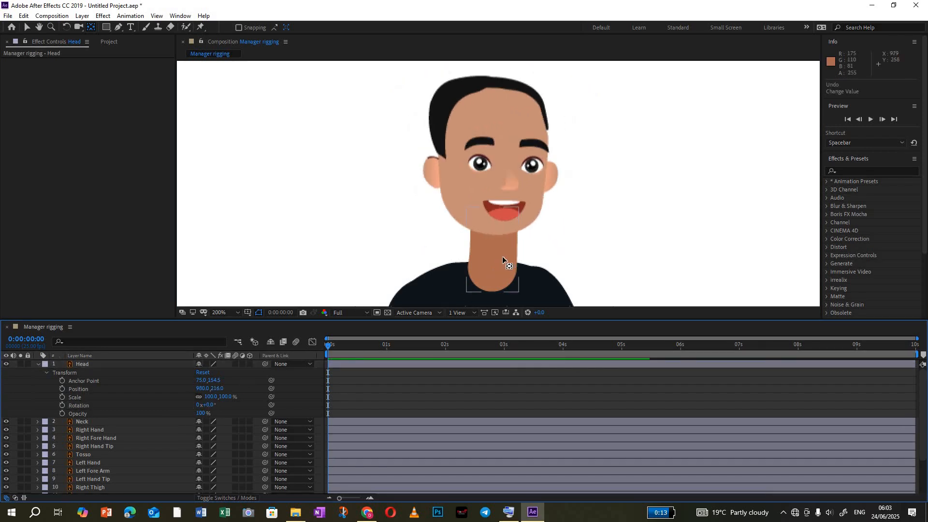
Step: Move the Neck layer's anchor point down to the base of the neck, centred at the shirt collar
scroll(530, 243, down, 1)
scroll(543, 240, up, 1)
click(481, 261)
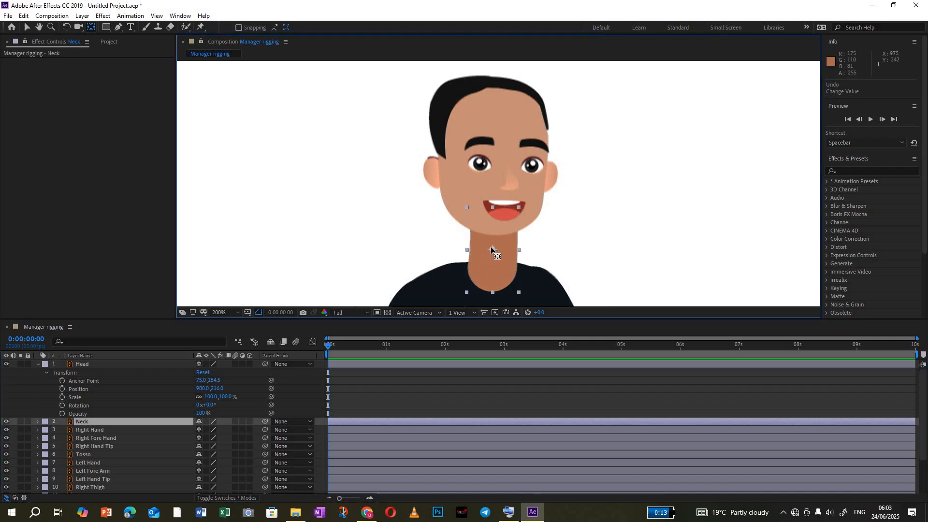
drag(492, 248, 492, 275)
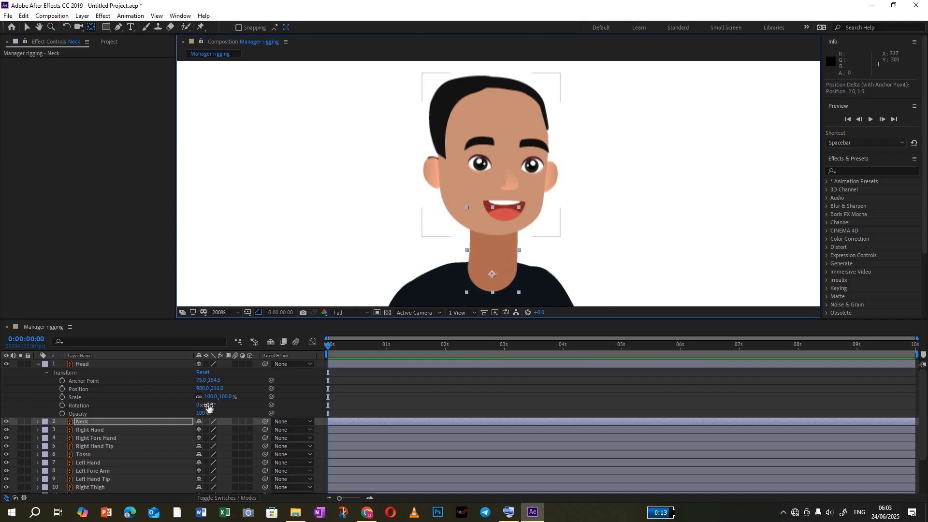
Step: Try rotating the head and the neck around their anchor points, undoing each rotation
drag(216, 405, 221, 406)
key(ctrl+z)
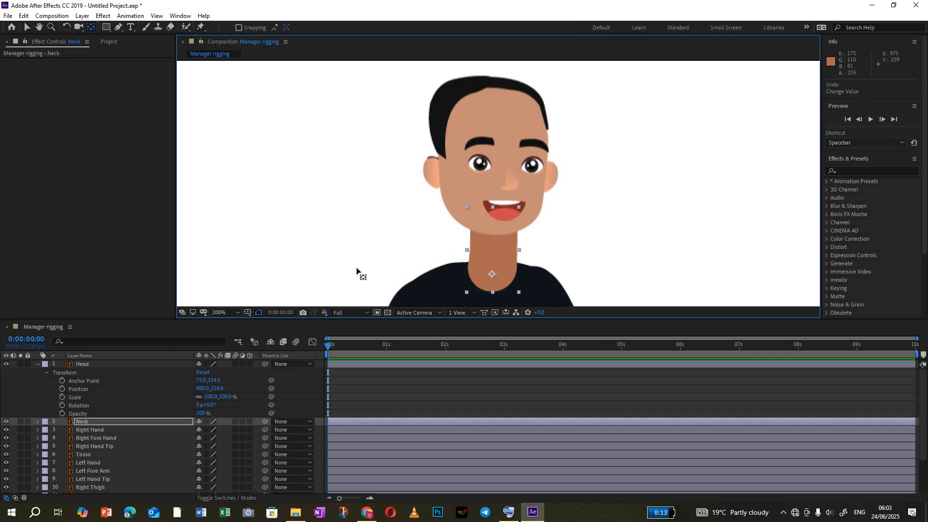
click(37, 364)
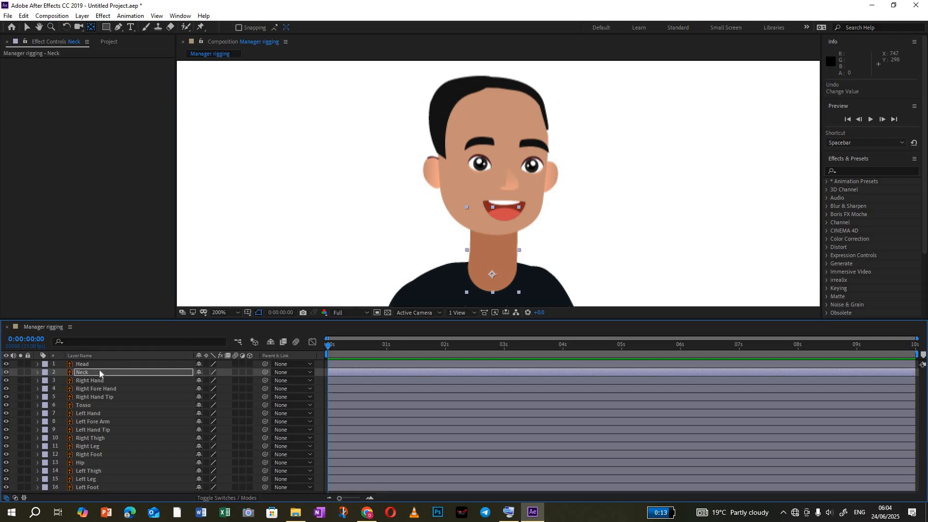
key(r)
mouse_move(207, 381)
mouse_down()
mouse_move(177, 383)
mouse_move(232, 383)
mouse_move(196, 383)
mouse_up()
key(ctrl+z)
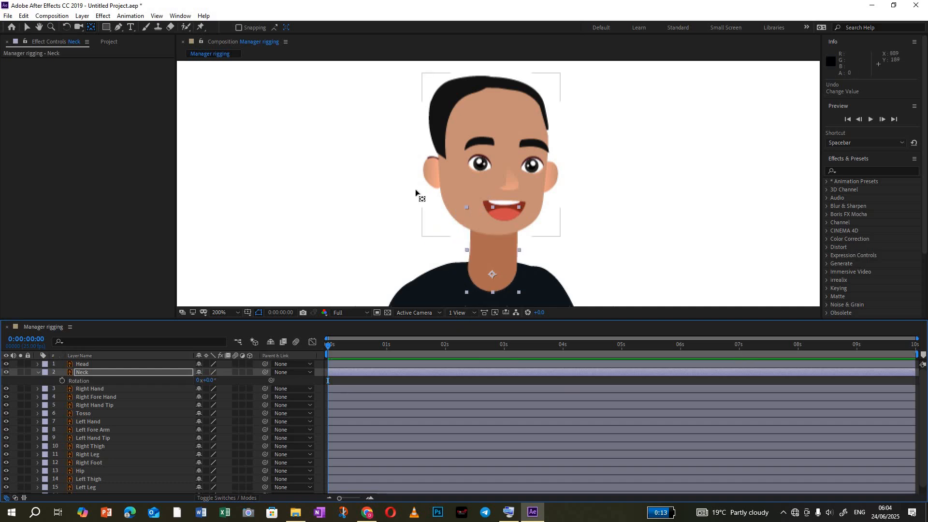
Step: Move the Tosso layer's anchor point down and slightly sideways to the waist, just above the shirt's hem
scroll(456, 206, down, 1)
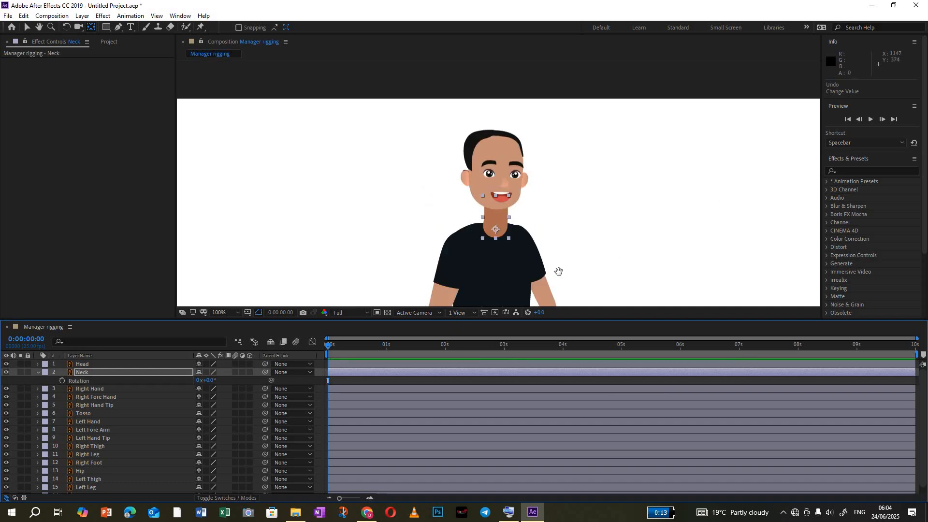
scroll(561, 206, down, 3)
click(492, 191)
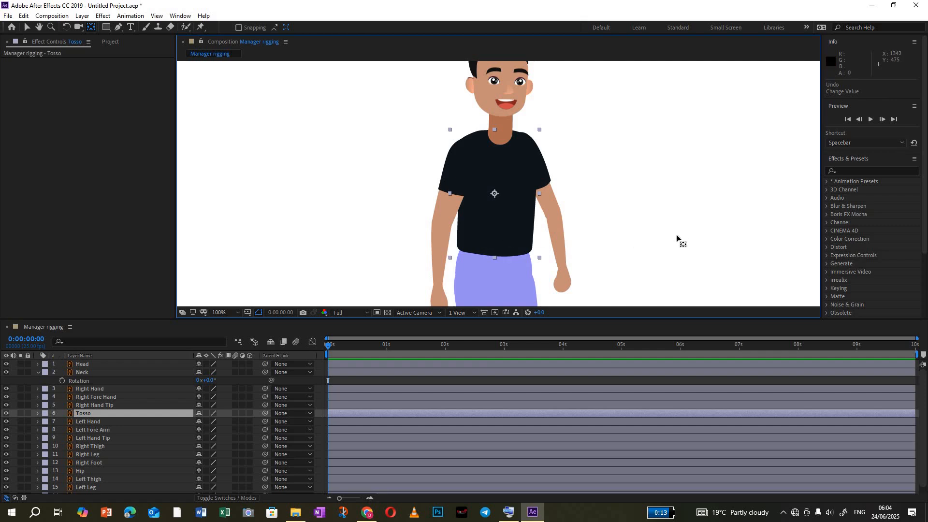
drag(488, 212, 480, 241)
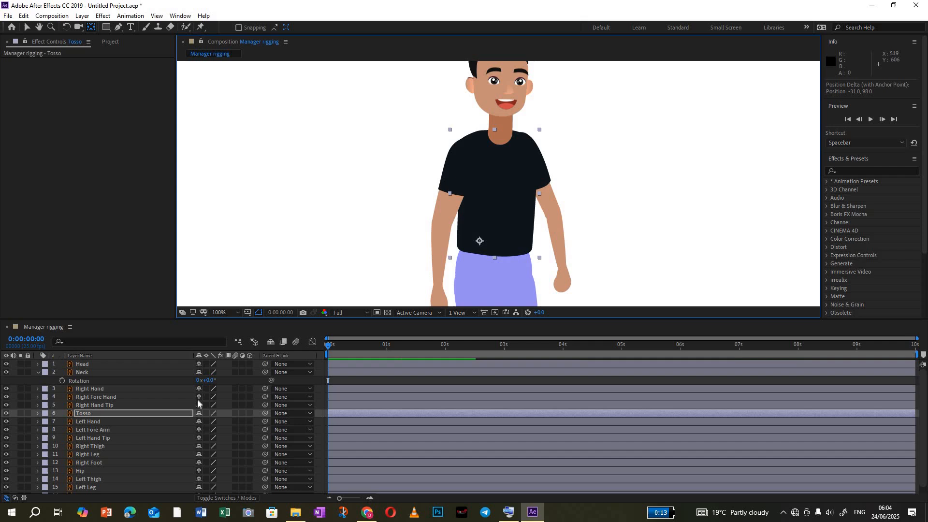
Step: Try rotating the Tosso layer around its lowered anchor point, undo the rotation and collapse the layer's Rotation property
key(r)
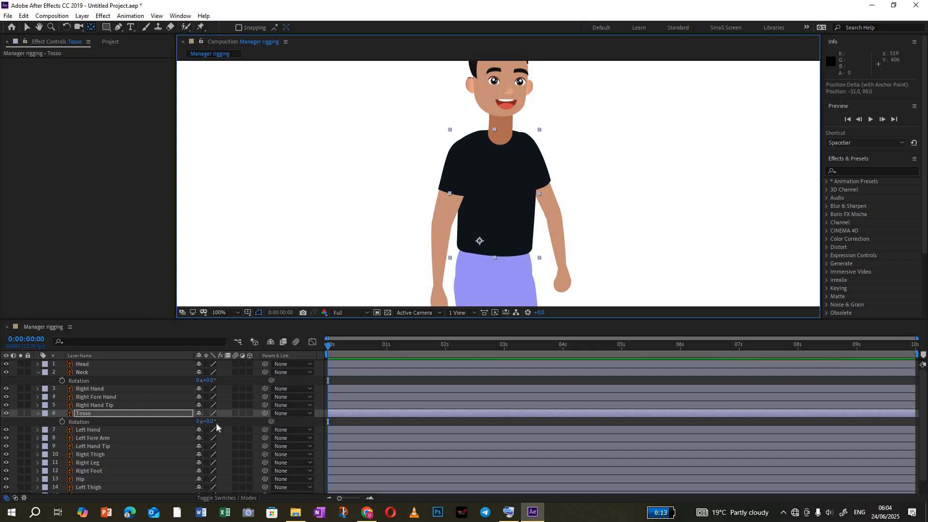
drag(208, 421, 194, 407)
key(ctrl+z)
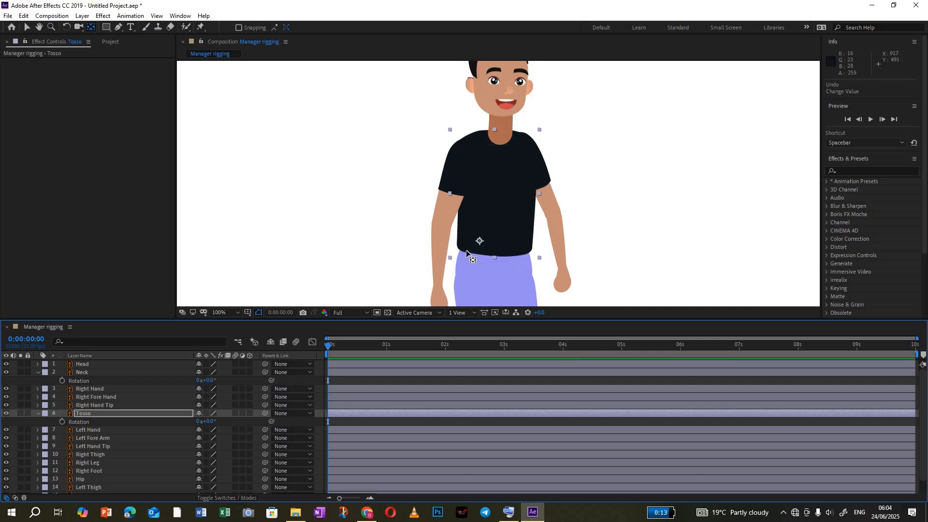
key(comma)
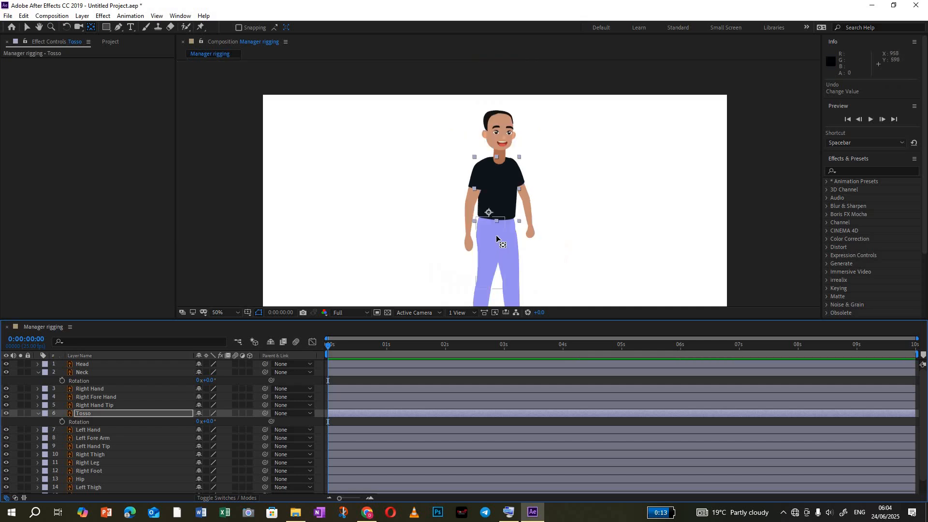
key(period)
key(period)
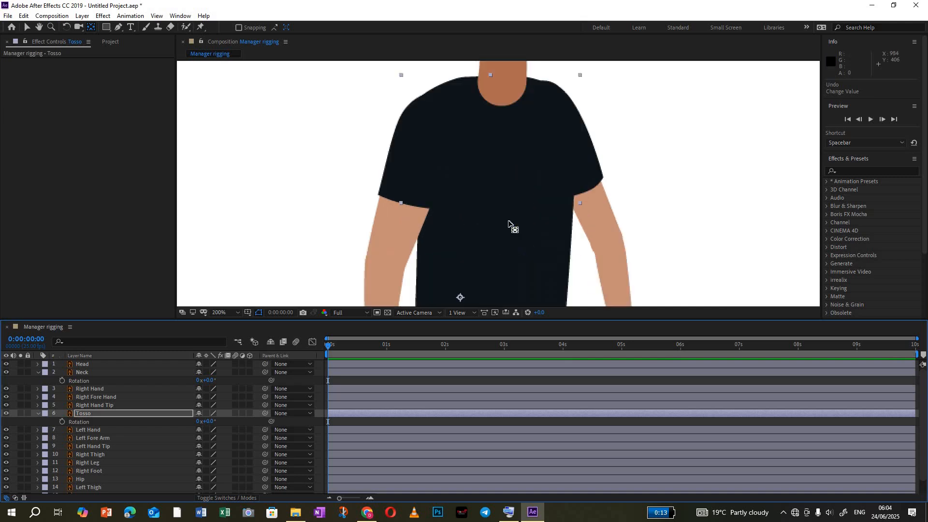
scroll(509, 223, down, 3)
scroll(507, 217, up, 3)
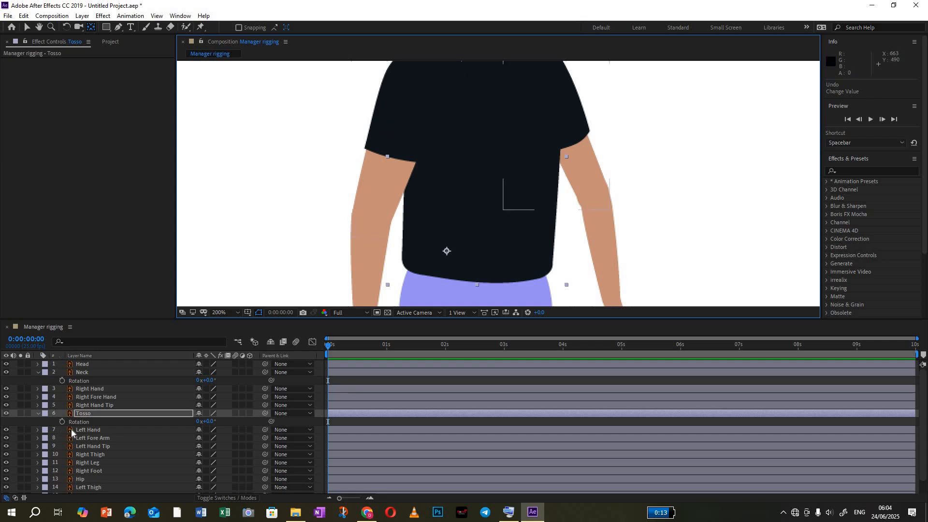
click(37, 413)
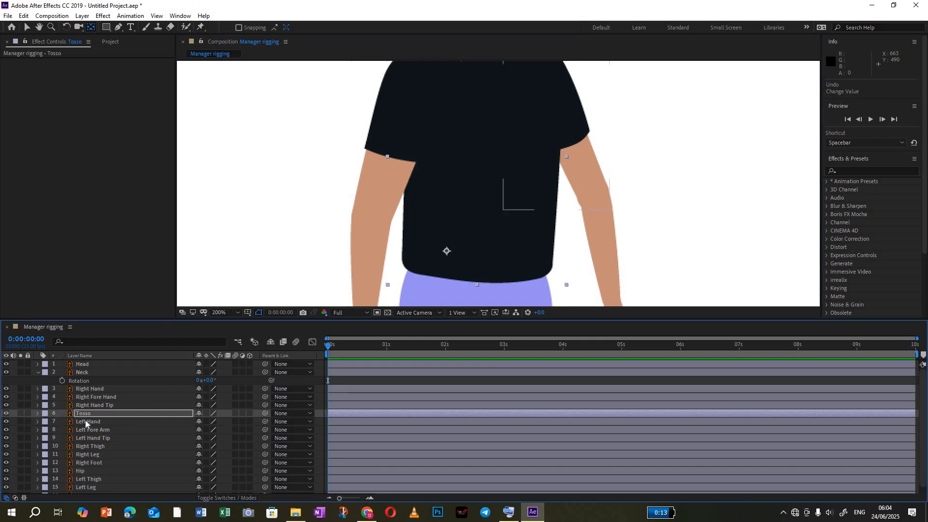
Step: Examine which body parts the Right Hand, Right Fore Hand, Head and Neck layers cover by selecting them in turn
click(96, 388)
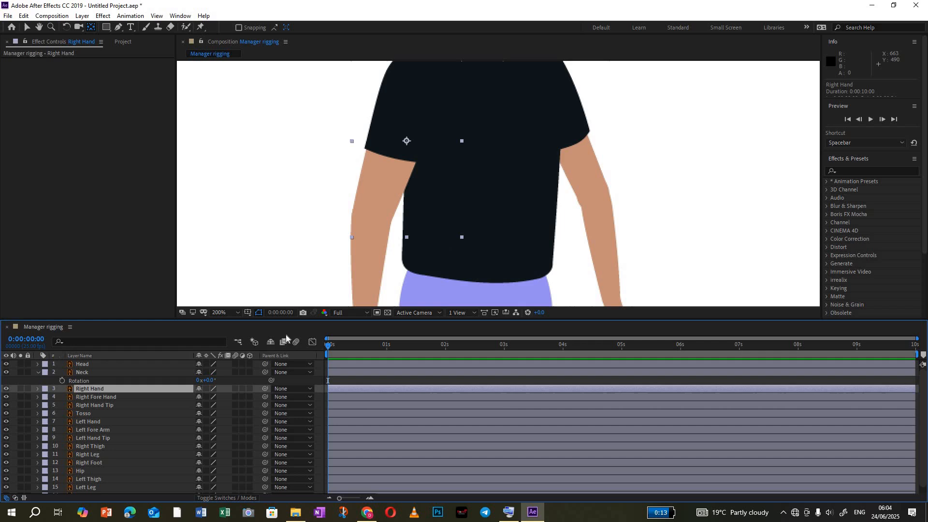
scroll(423, 207, down, 3)
scroll(423, 207, up, 2)
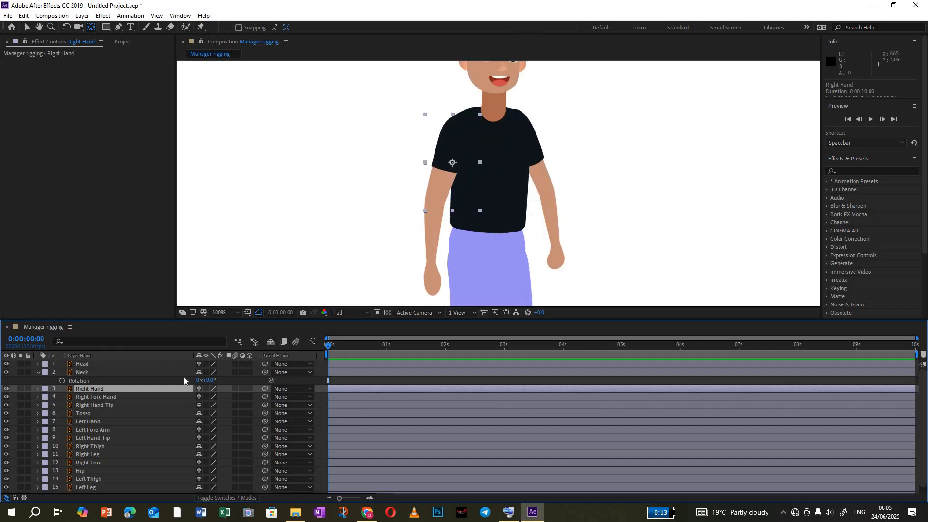
click(95, 396)
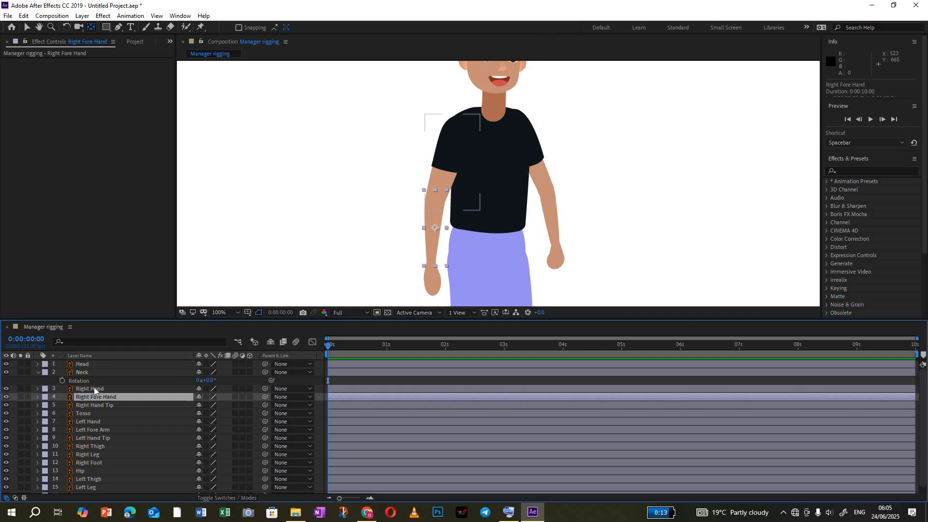
click(94, 387)
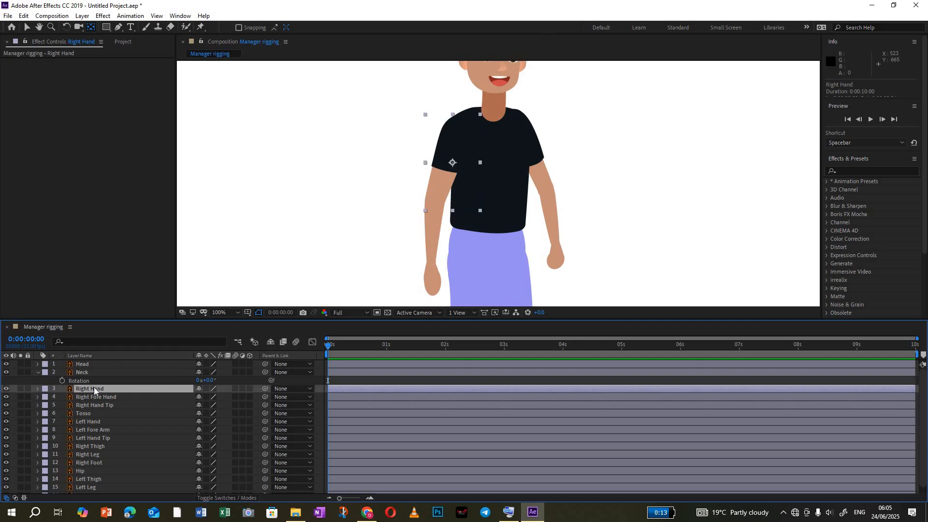
click(92, 362)
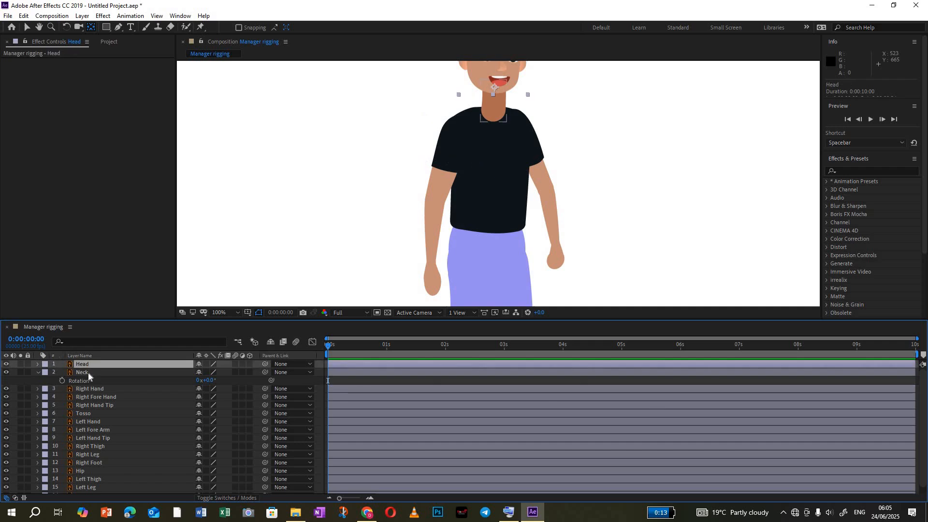
click(88, 373)
Step: Isolate the Right Hand layer with Solo, toggling it on and off to compare it with the full character
click(88, 390)
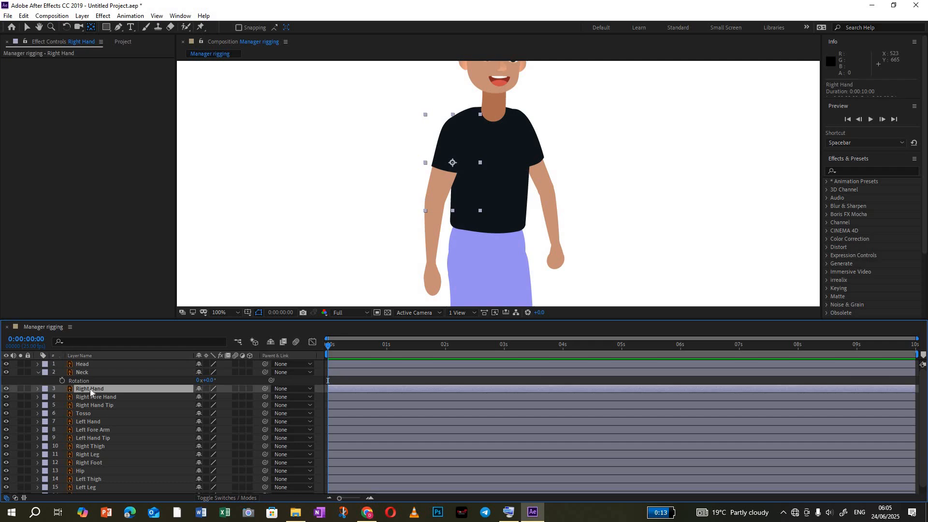
click(20, 388)
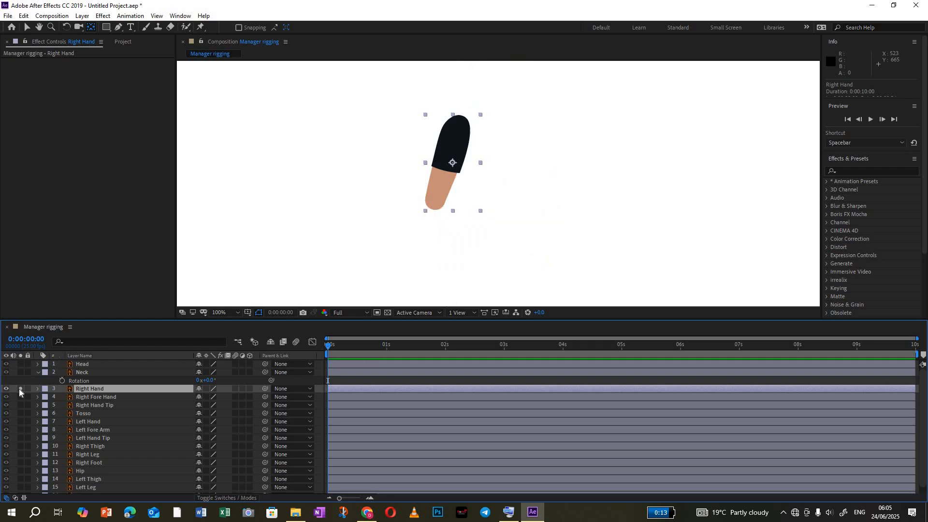
click(19, 389)
click(19, 389)
click(19, 389)
click(20, 389)
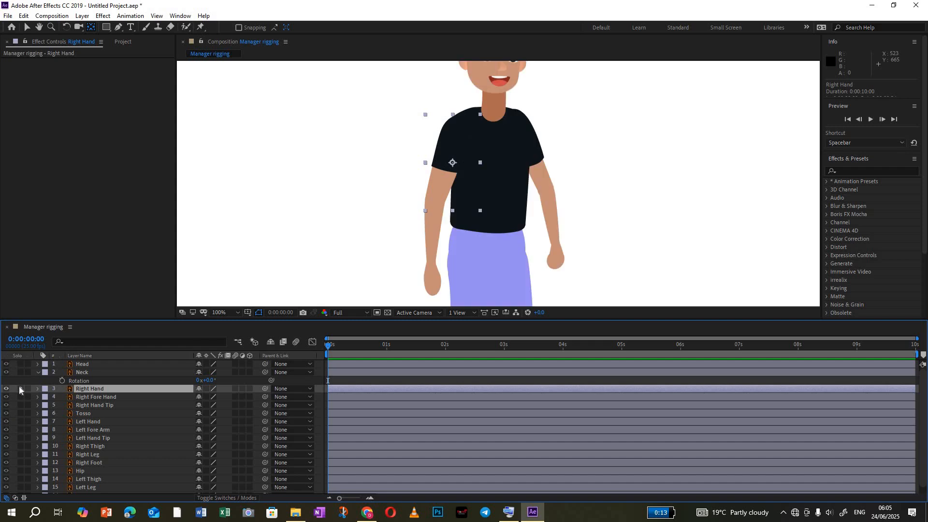
click(19, 388)
click(19, 388)
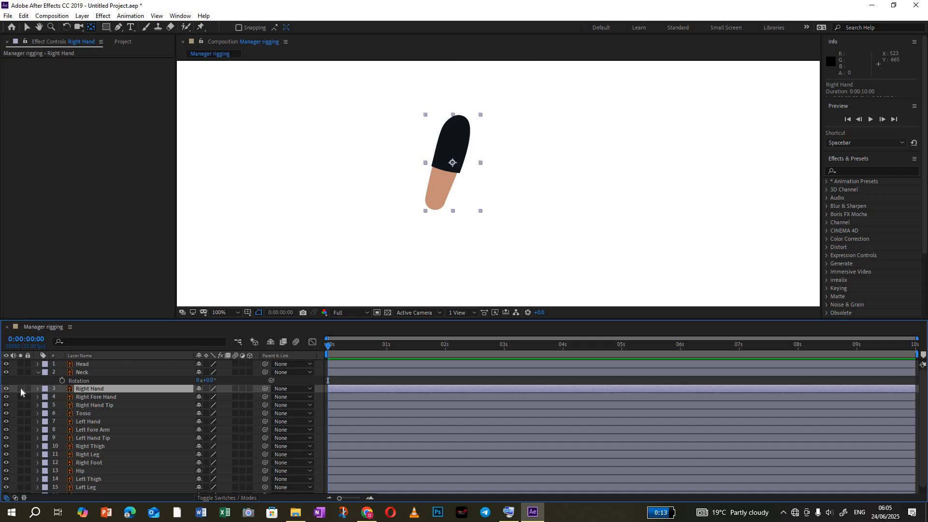
click(21, 388)
click(21, 388)
Step: Move the Right Hand layer's anchor point up to the shoulder joint inside the sleeve's rounded end and unsolo the layer
drag(452, 162, 459, 128)
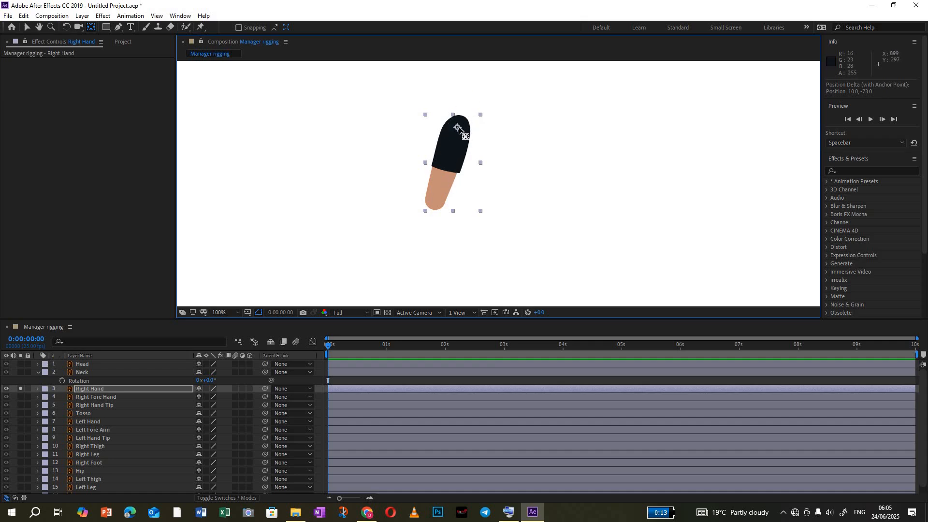
drag(457, 127, 458, 130)
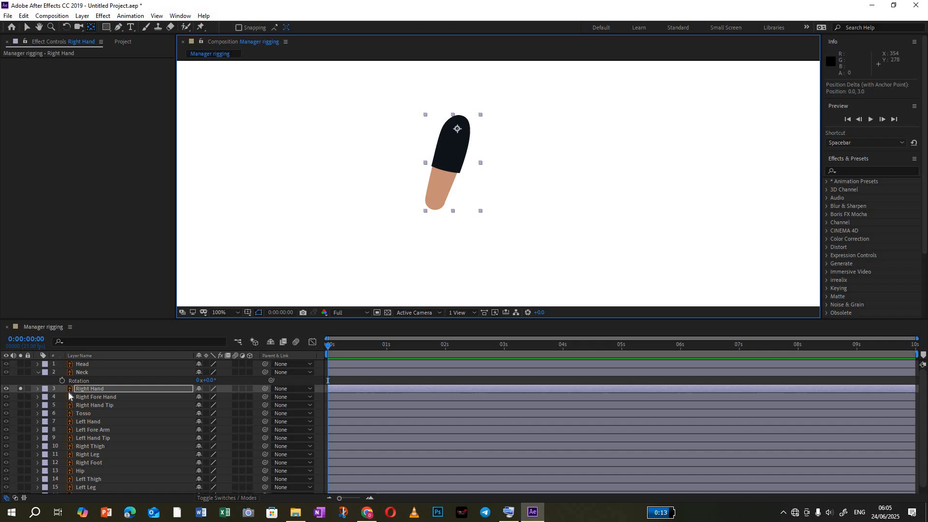
click(20, 389)
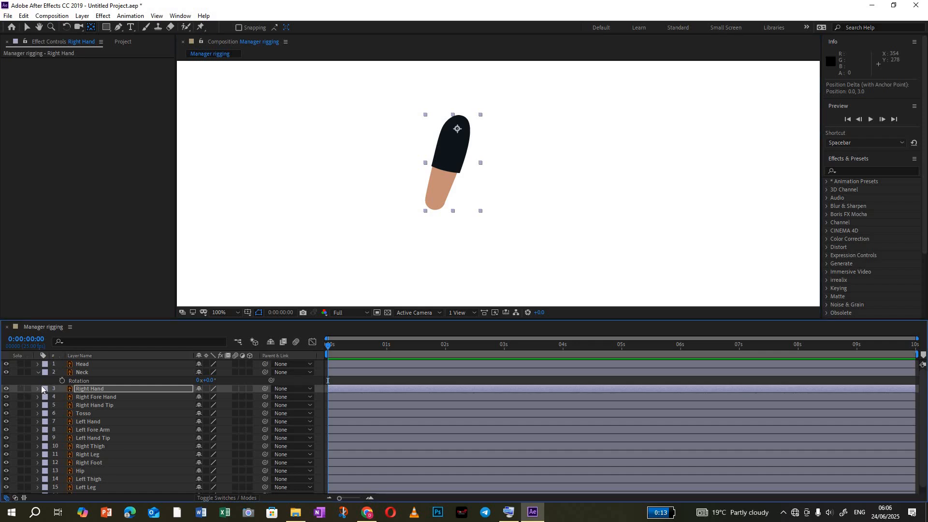
Step: Solo the Right Fore Hand layer and move its anchor point up to the elbow, centred in the forearm's rounded upper end
click(89, 396)
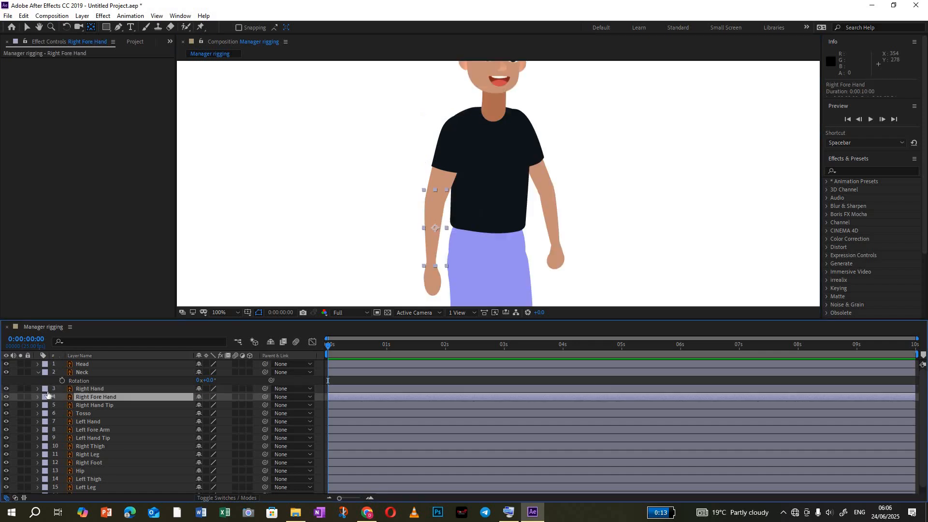
click(21, 397)
click(20, 397)
click(21, 397)
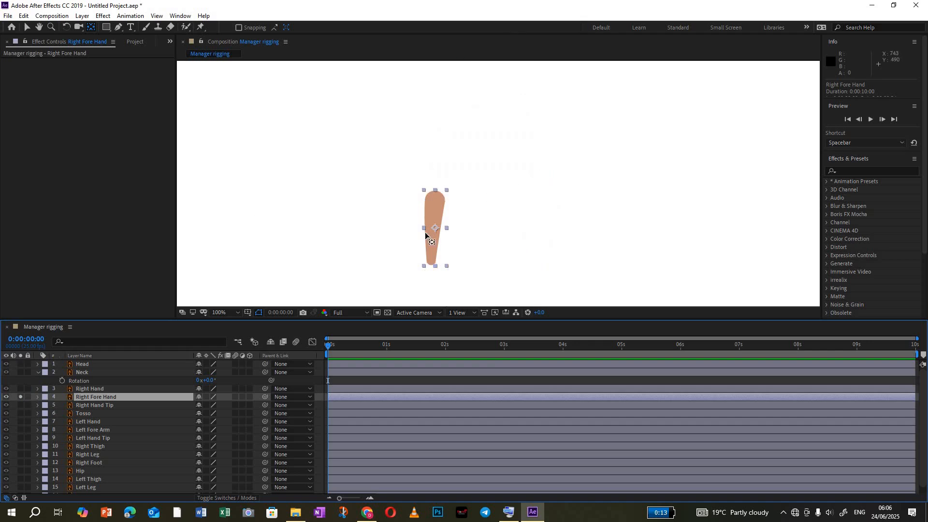
drag(436, 227, 437, 198)
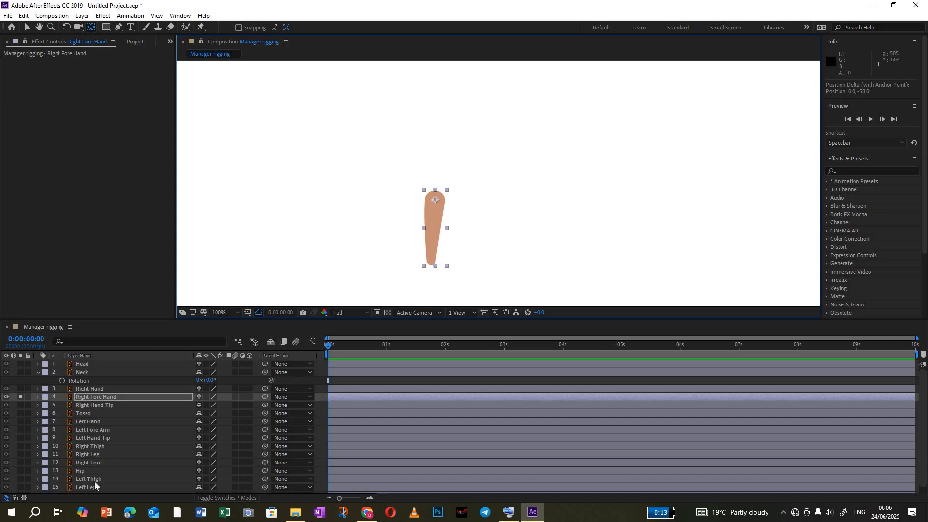
Step: Isolate the Right Hand Tip layer and move its anchor point up to the wrist, centred in the narrow upper end
click(100, 405)
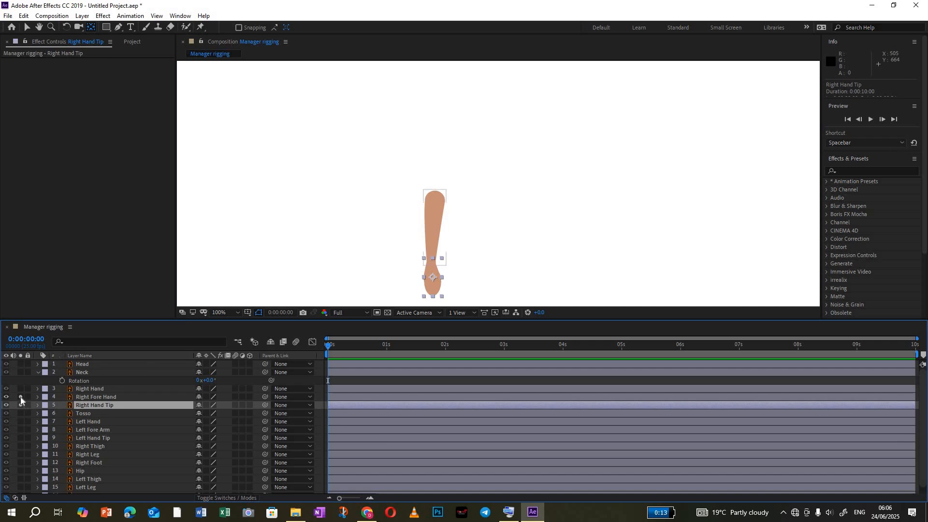
click(20, 397)
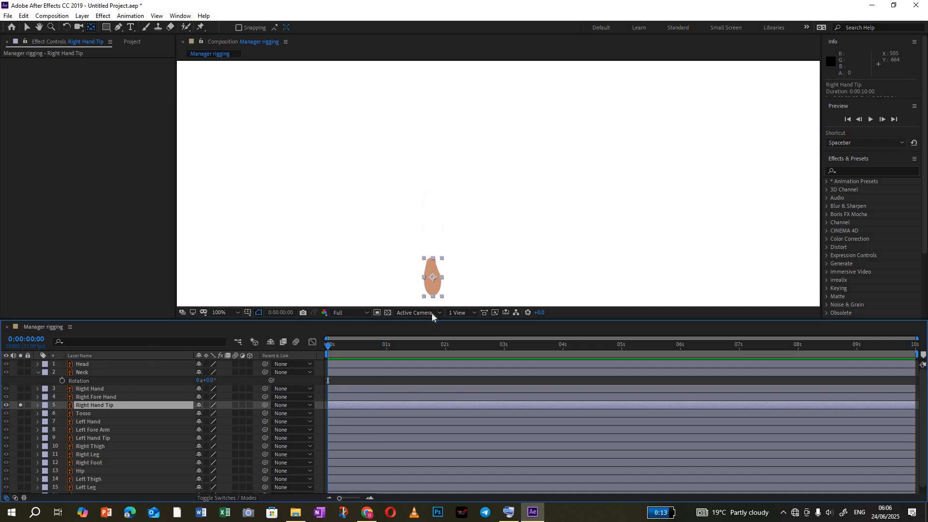
drag(432, 277, 430, 263)
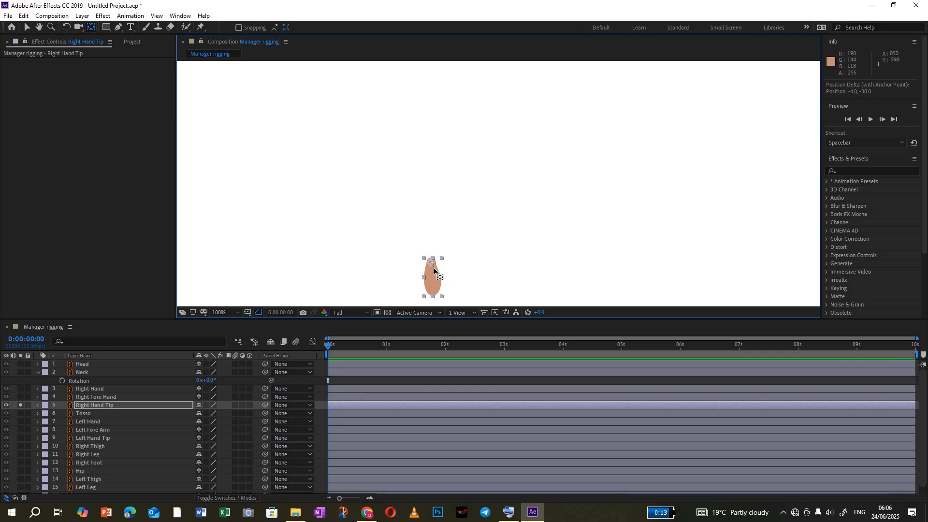
key(period)
key(period)
key(period)
key(period)
drag(451, 227, 498, 129)
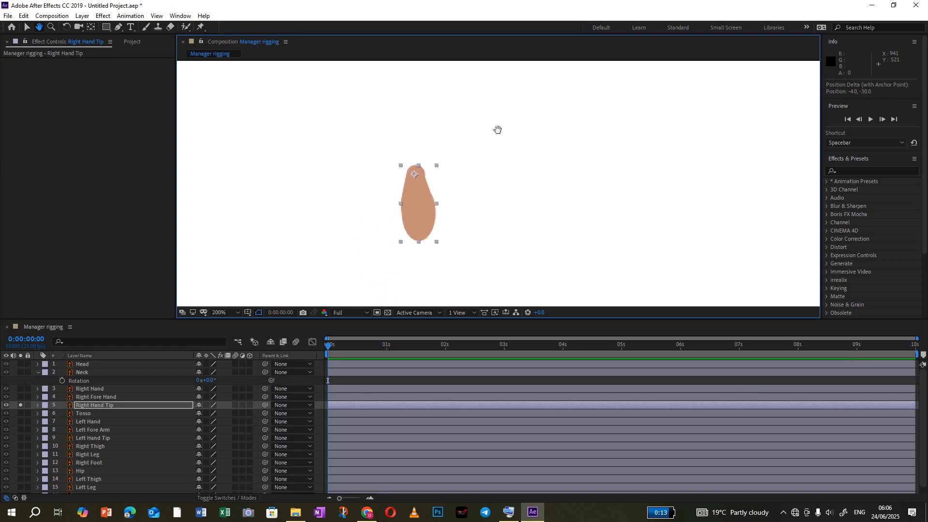
key(space)
drag(484, 192, 502, 181)
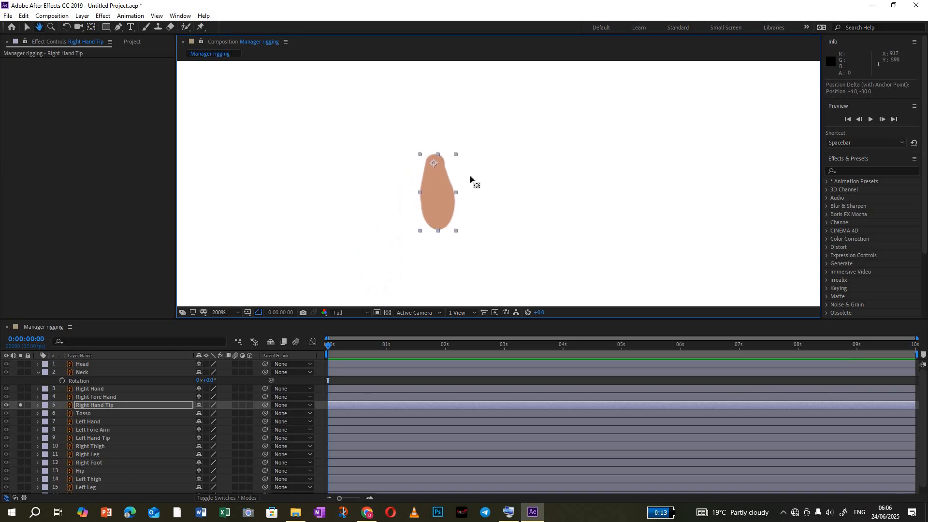
click(437, 162)
Step: Switch Solo from the Right Hand Tip layer to the Tosso layer and view the isolated torso
click(19, 405)
click(21, 413)
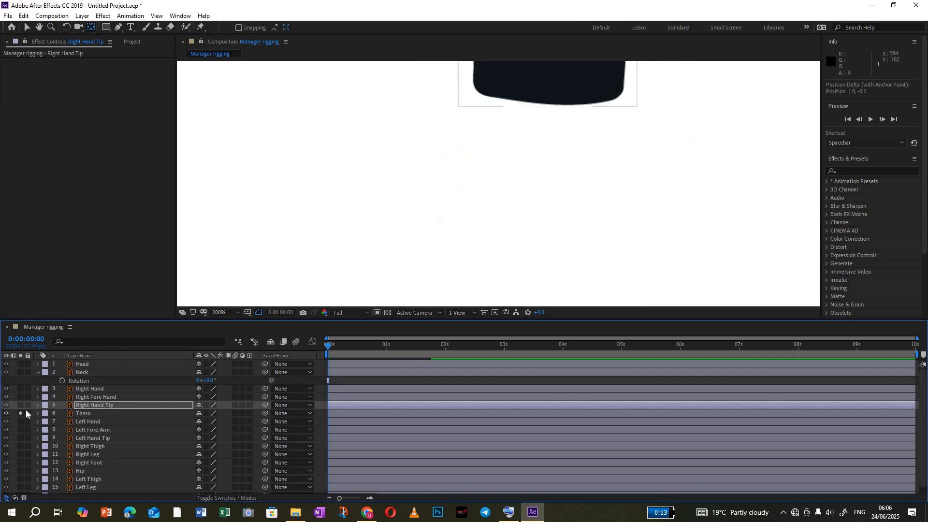
key(space)
scroll(645, 161, up, 1)
scroll(645, 161, down, 7)
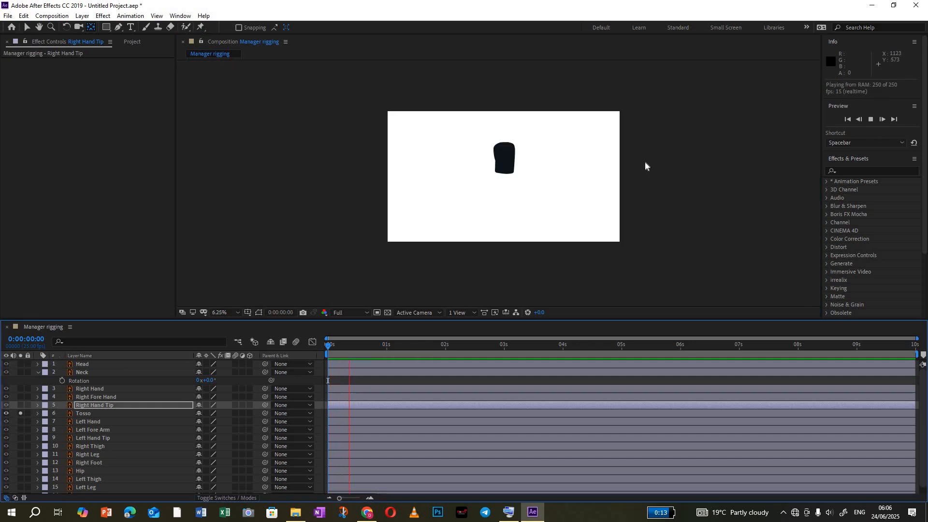
scroll(645, 160, up, 5)
key(space)
scroll(644, 158, down, 1)
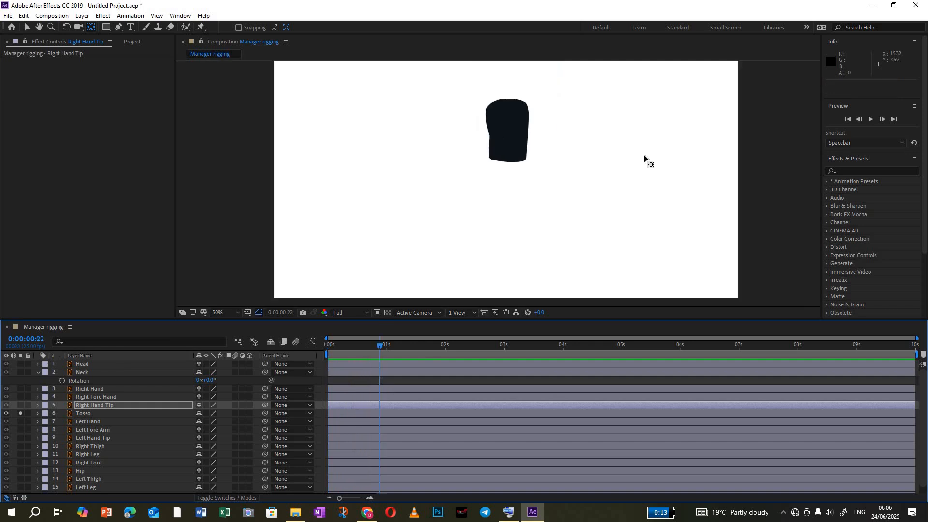
key(space)
drag(590, 172, 587, 170)
key(y)
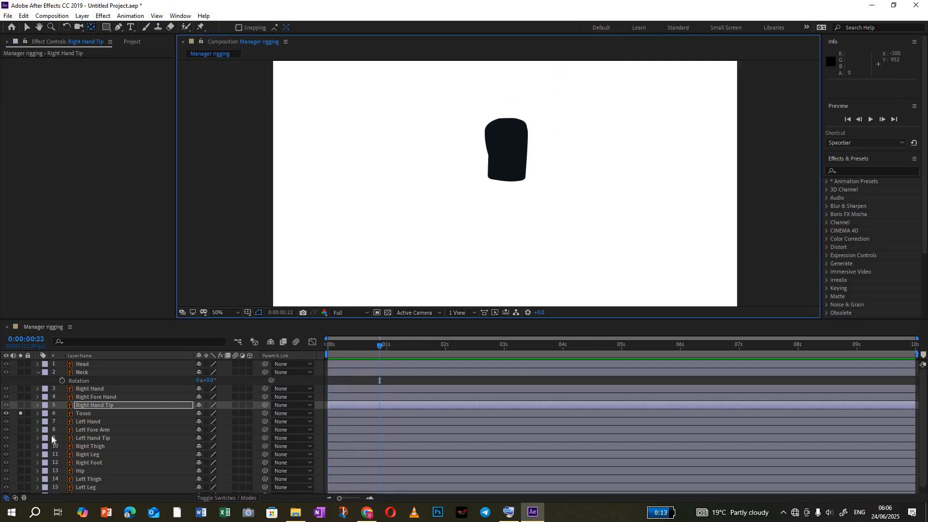
Step: Select the Left Hand layer and isolate it by switching Solo over from the Tosso layer
click(82, 421)
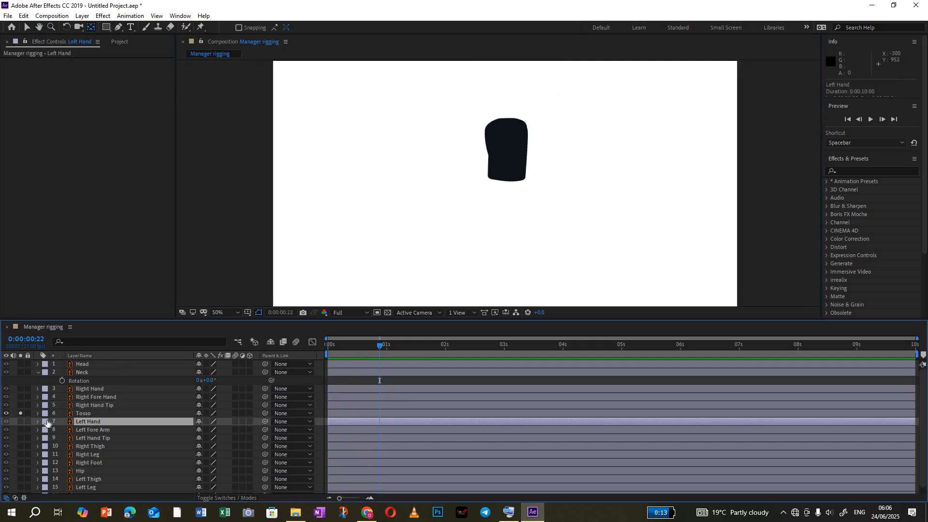
click(19, 422)
click(20, 413)
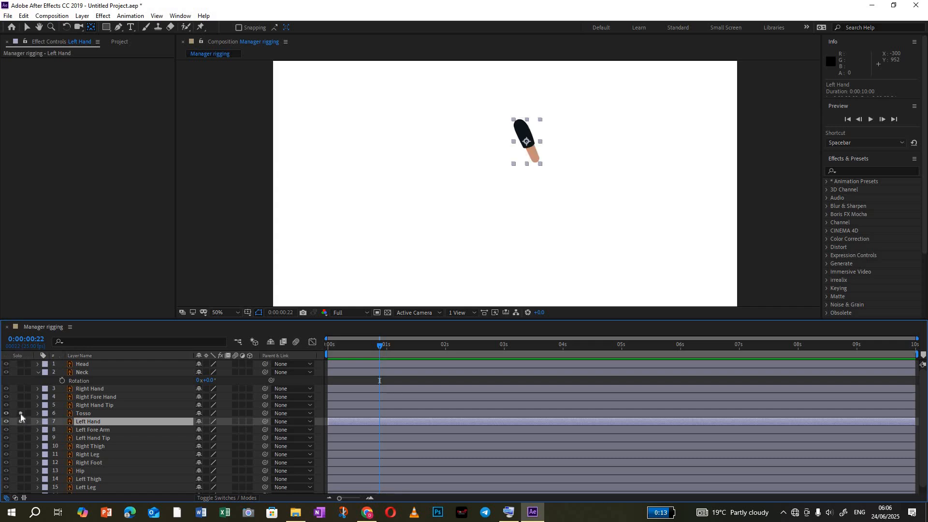
Step: Leave only the Left Hand layer soloed and move its anchor point up to the shoulder, inside the sleeve's rounded upper end
click(21, 413)
click(20, 414)
scroll(574, 178, up, 2)
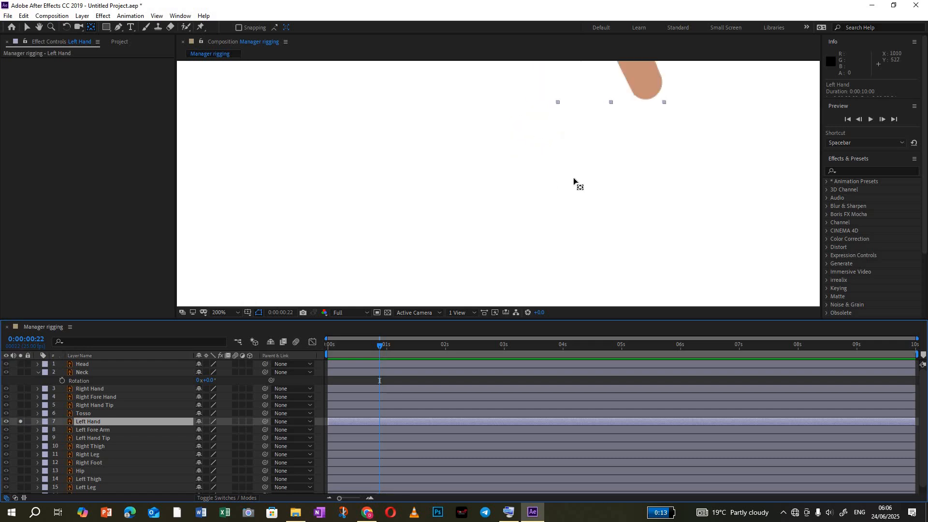
key(space)
drag(619, 147, 565, 274)
drag(572, 137, 509, 127)
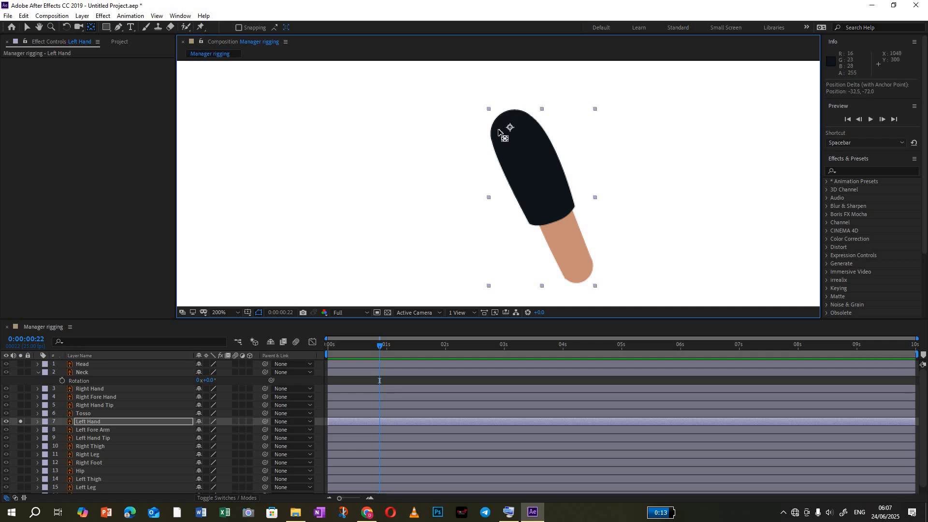
click(510, 128)
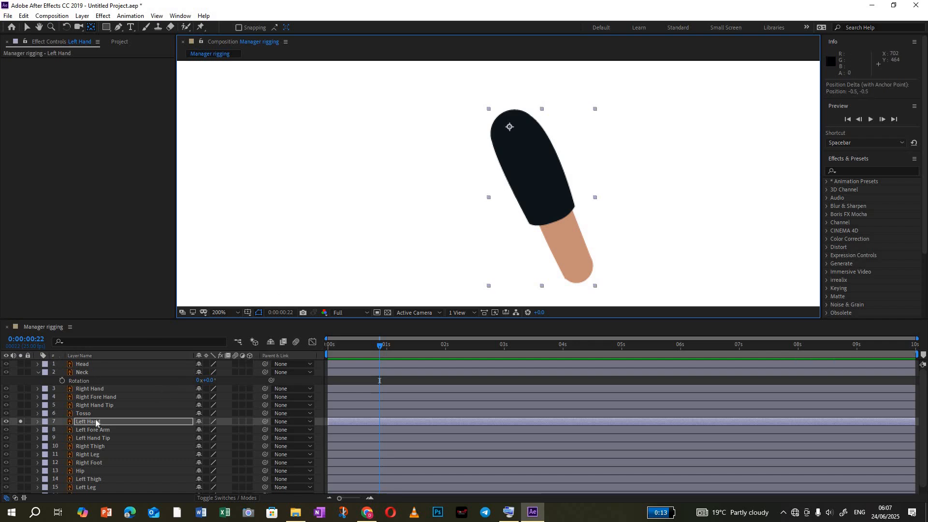
Step: Isolate the Left Fore Arm layer and move its anchor point up to the elbow, inside the forearm's rounded upper end
click(83, 430)
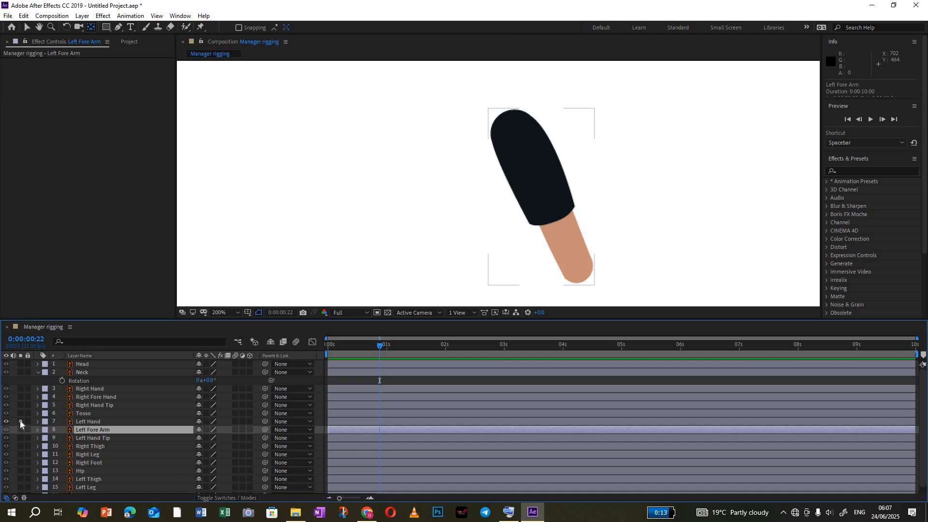
click(20, 421)
click(21, 429)
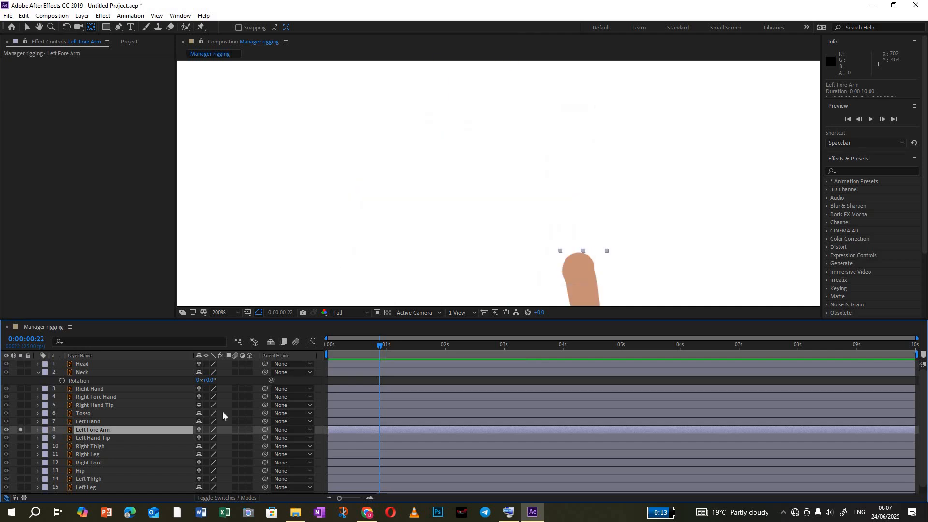
key(h)
drag(622, 186, 589, 107)
key(y)
drag(552, 205, 545, 154)
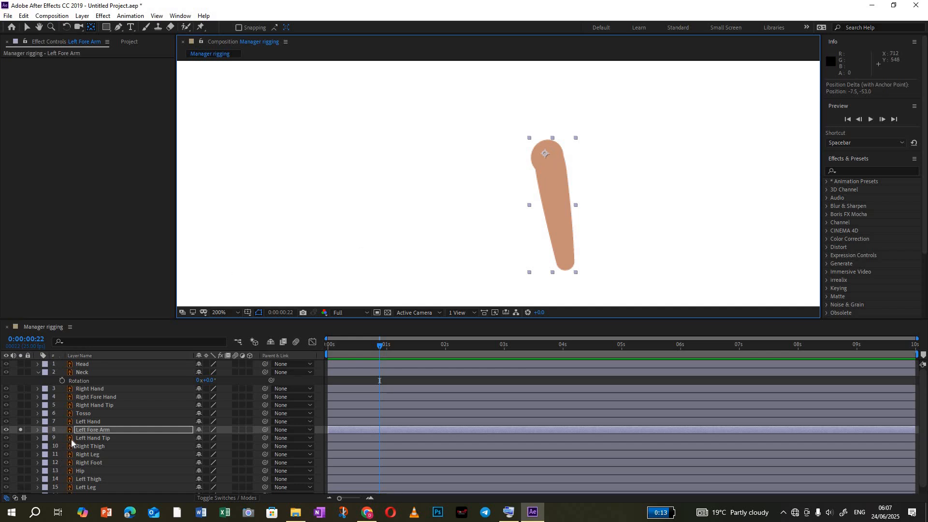
Step: Isolate the Left Hand Tip layer and move its anchor point up to the wrist, inside the narrow upper end
click(87, 438)
click(20, 437)
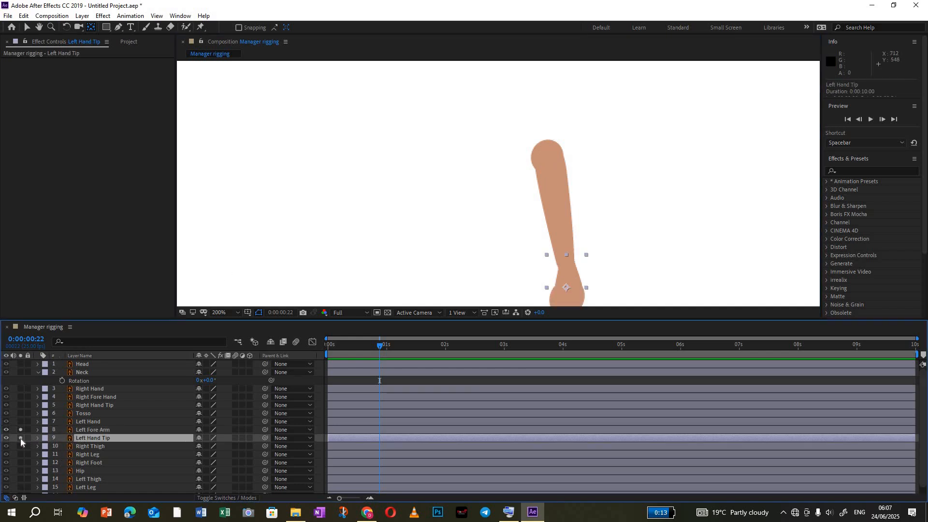
click(21, 430)
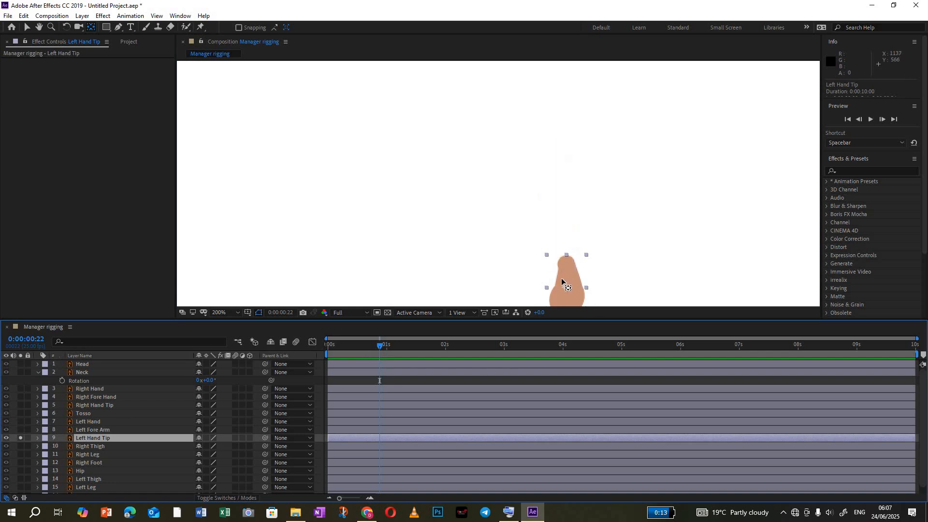
drag(564, 289, 566, 264)
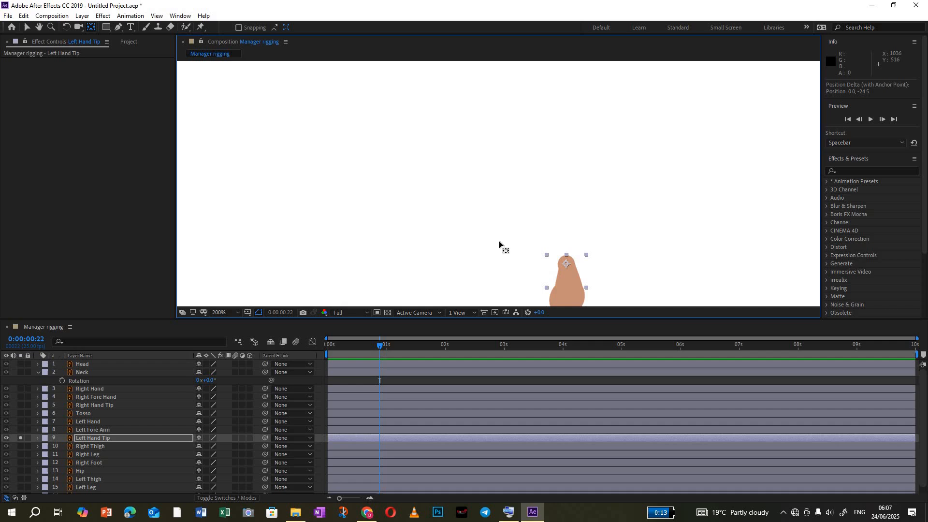
Step: Isolate the Right Thigh layer and place its anchor point at the hip joint, centred in the thigh's rounded upper end
click(105, 446)
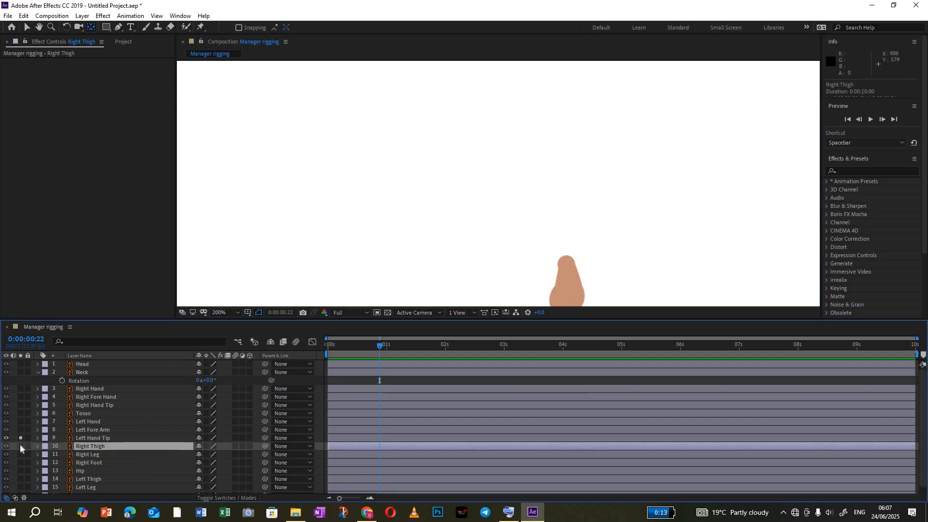
click(20, 446)
click(20, 438)
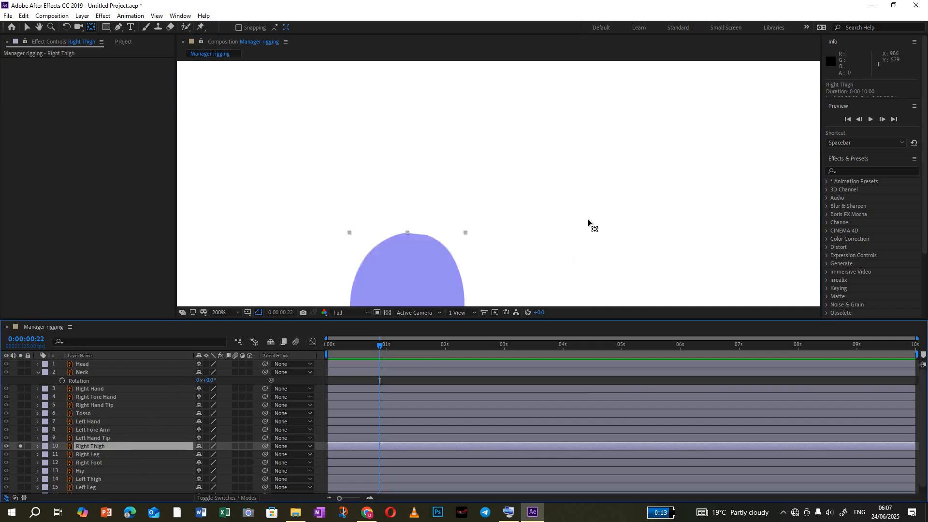
key(h)
drag(537, 195, 522, 89)
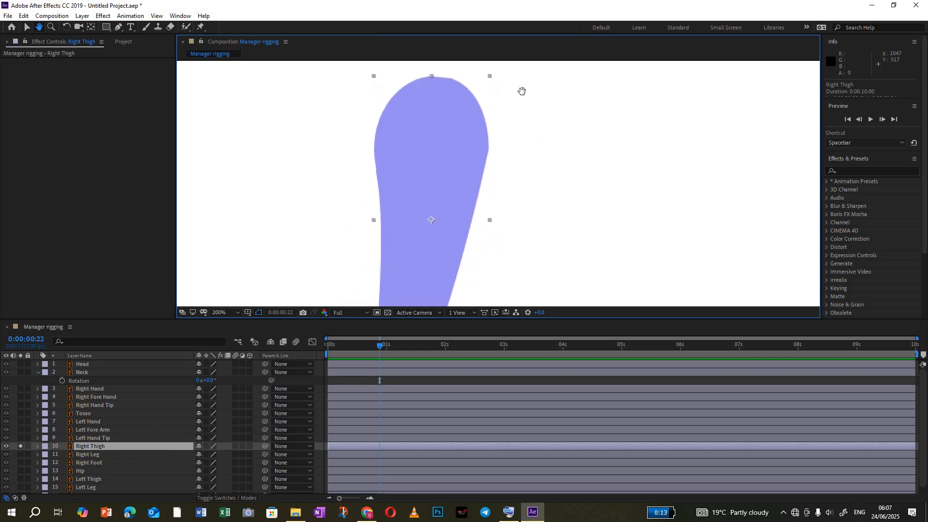
key(y)
drag(431, 219, 437, 117)
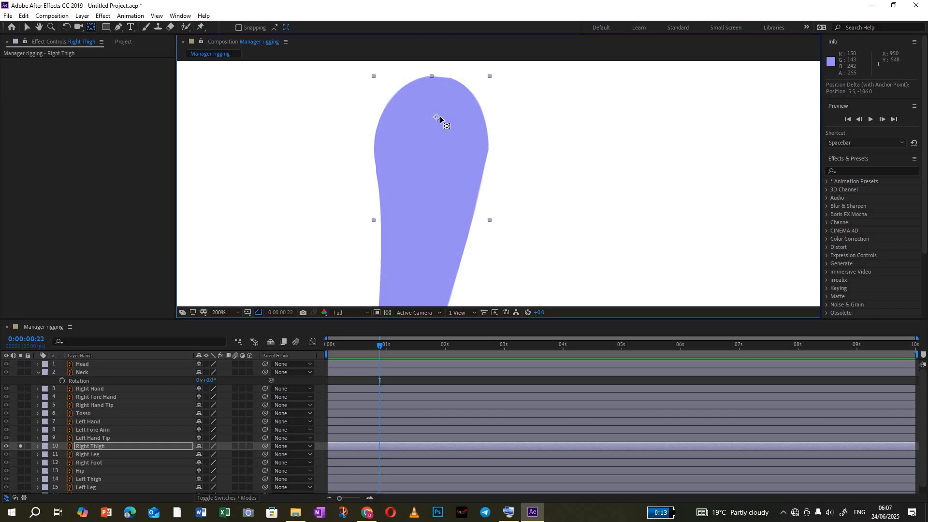
scroll(440, 118, down, 5)
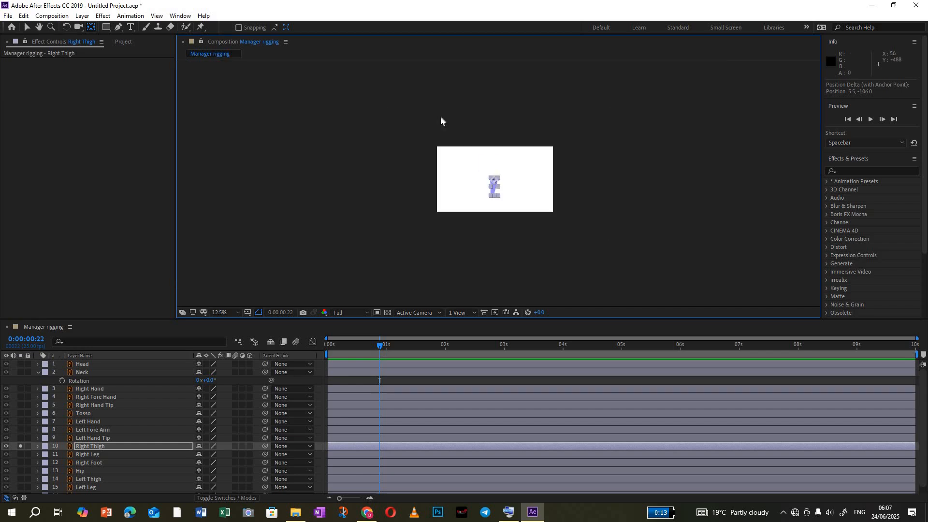
scroll(440, 118, up, 7)
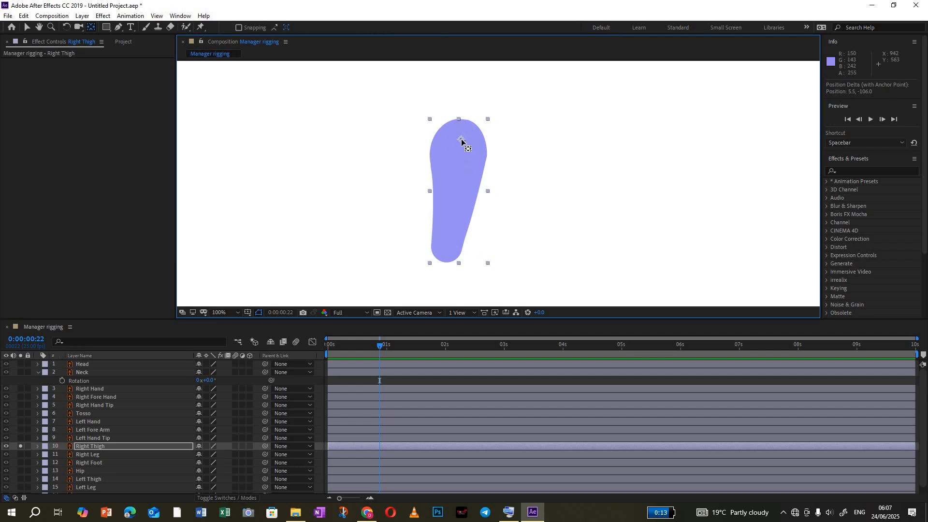
drag(461, 140, 460, 144)
Step: Move the Right Leg layer's anchor point up to the knee where it overlaps the thigh, leaving only Right Leg soloed
click(83, 455)
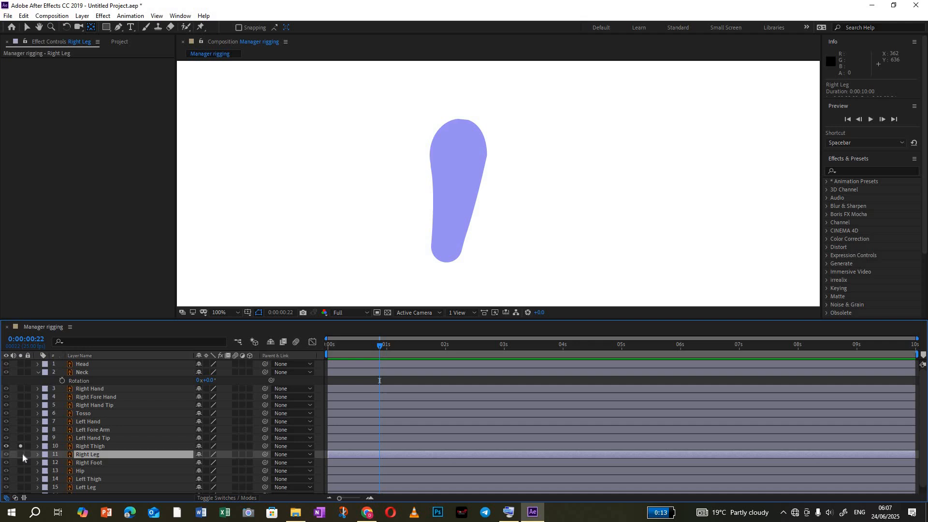
click(21, 454)
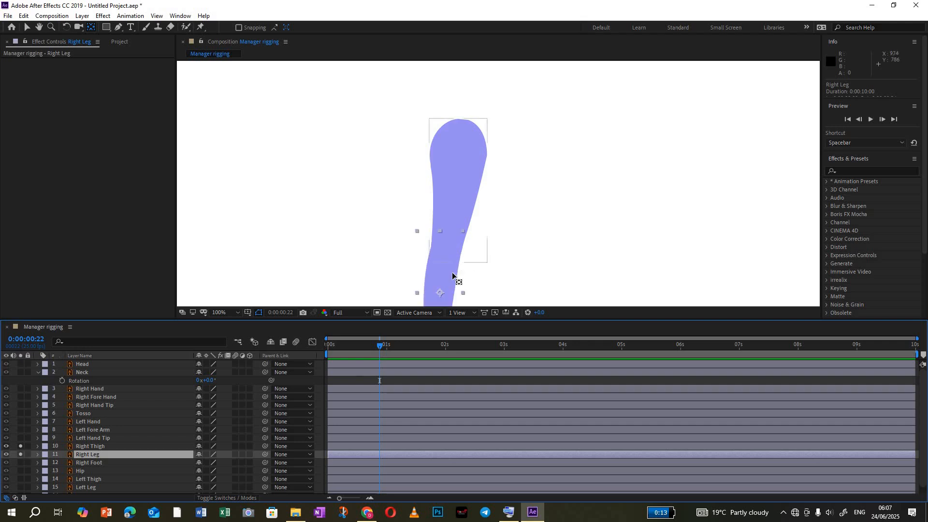
drag(441, 292, 444, 253)
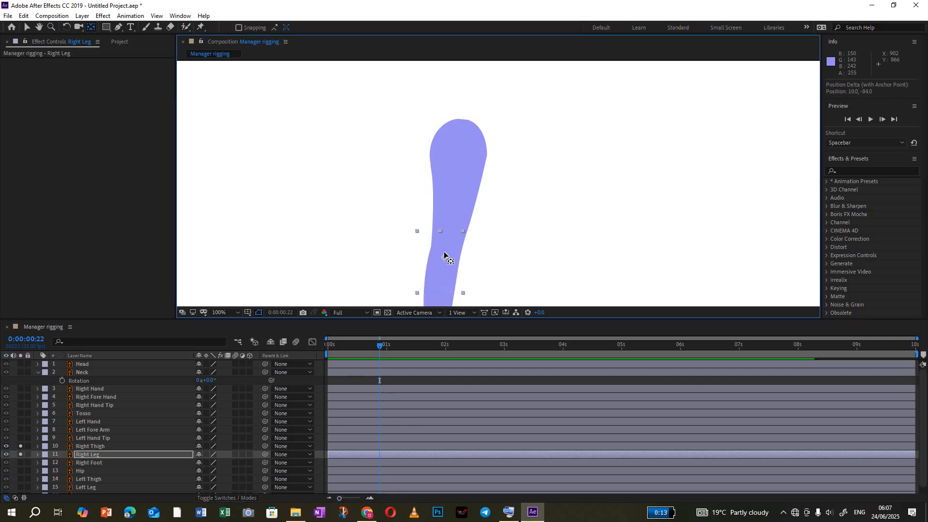
click(20, 445)
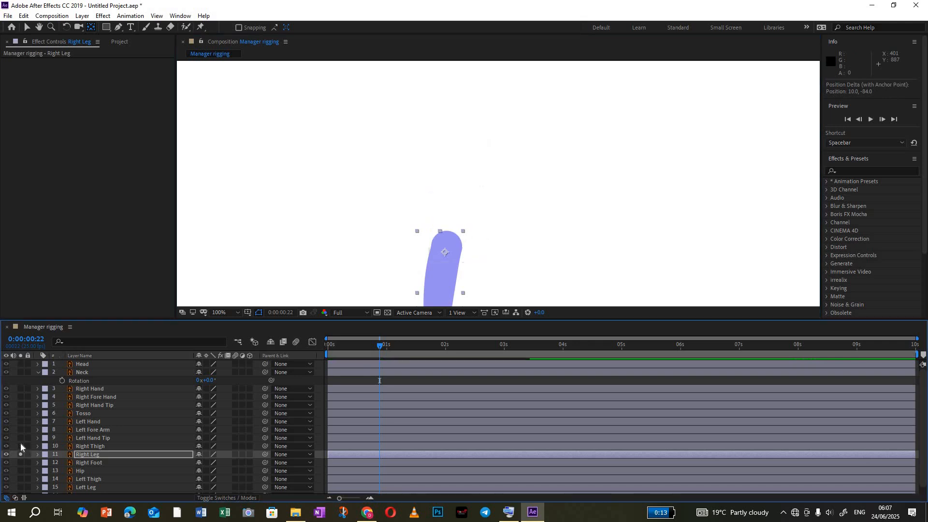
click(448, 248)
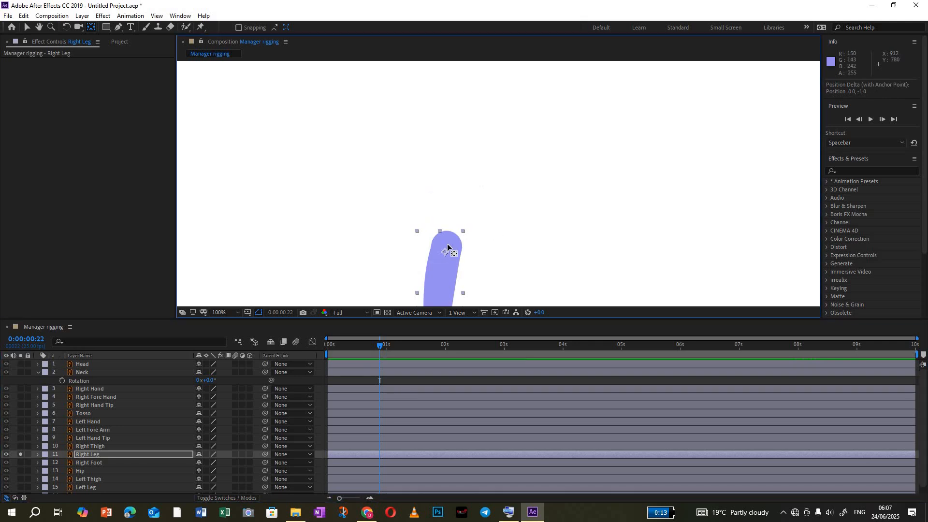
drag(448, 248, 448, 247)
Step: Fine-tune the Right Leg anchor point slightly upward so it sits centred in the knee's rounded end
key(comma)
drag(500, 253, 510, 146)
scroll(502, 179, up, 2)
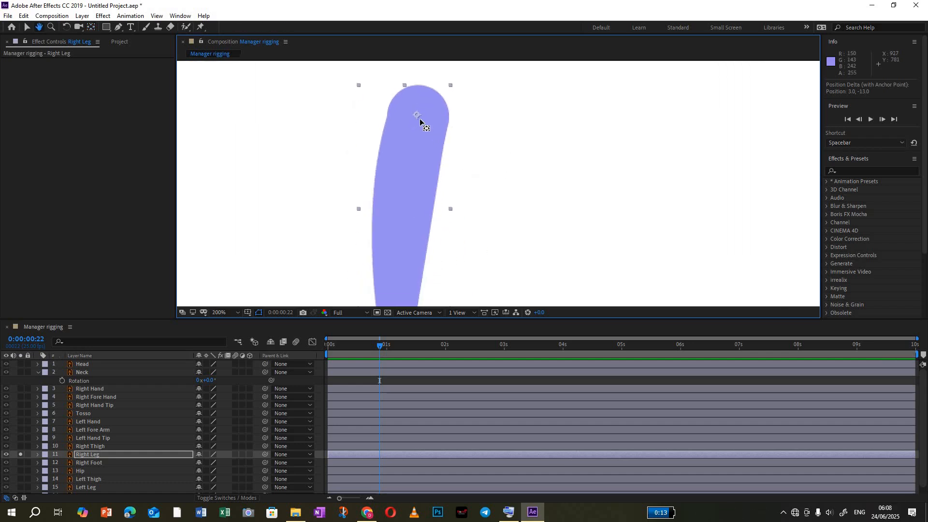
drag(421, 120, 419, 111)
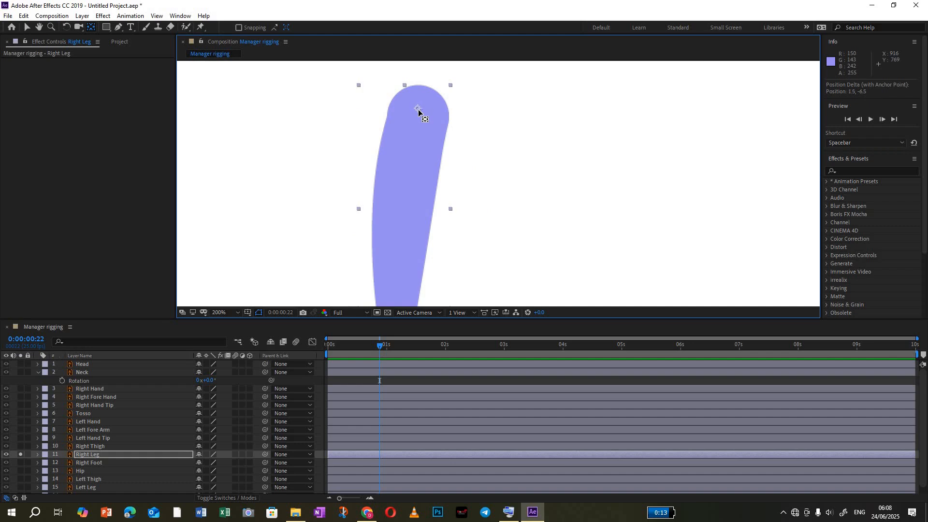
scroll(483, 182, down, 4)
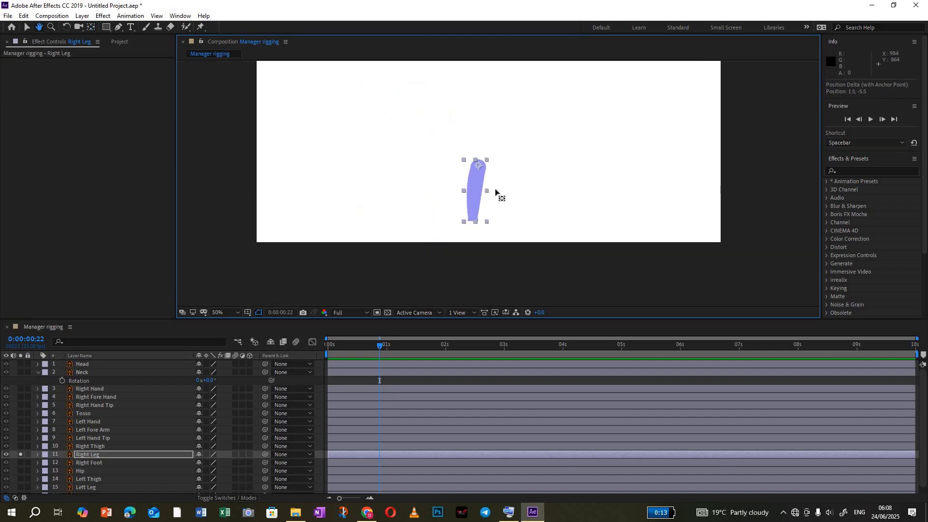
scroll(495, 191, up, 2)
drag(495, 191, 494, 176)
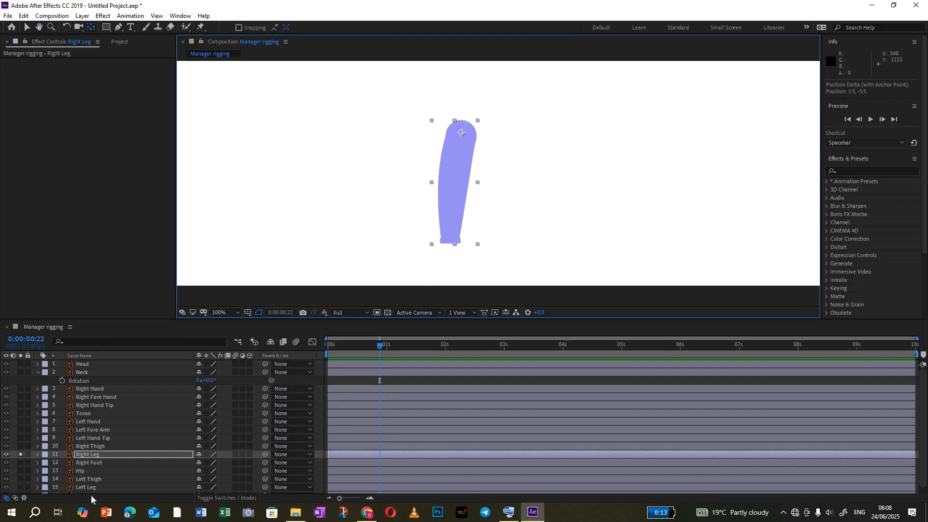
Step: Select the Right Foot layer and solo it
click(87, 463)
click(22, 463)
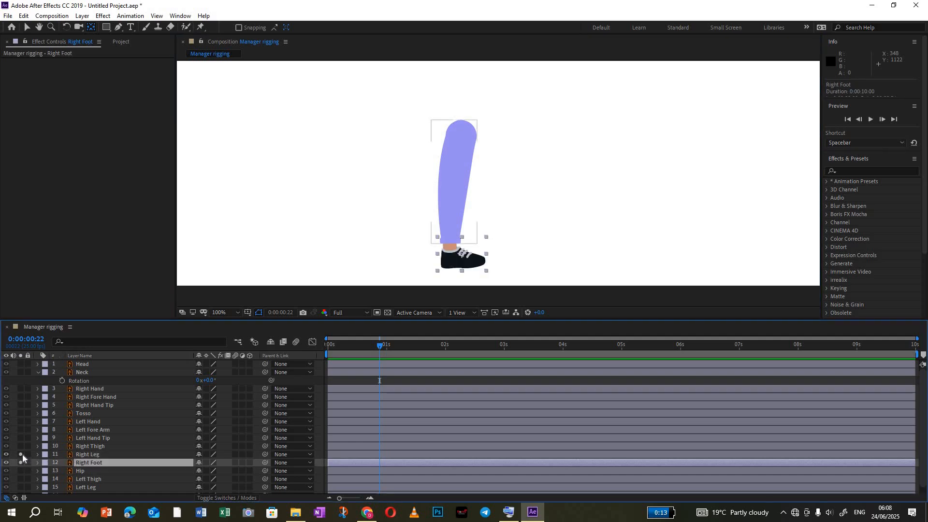
Step: Isolate the Right Foot layer and move its anchor point about 24 px left and 25 px up, into the ankle
click(22, 454)
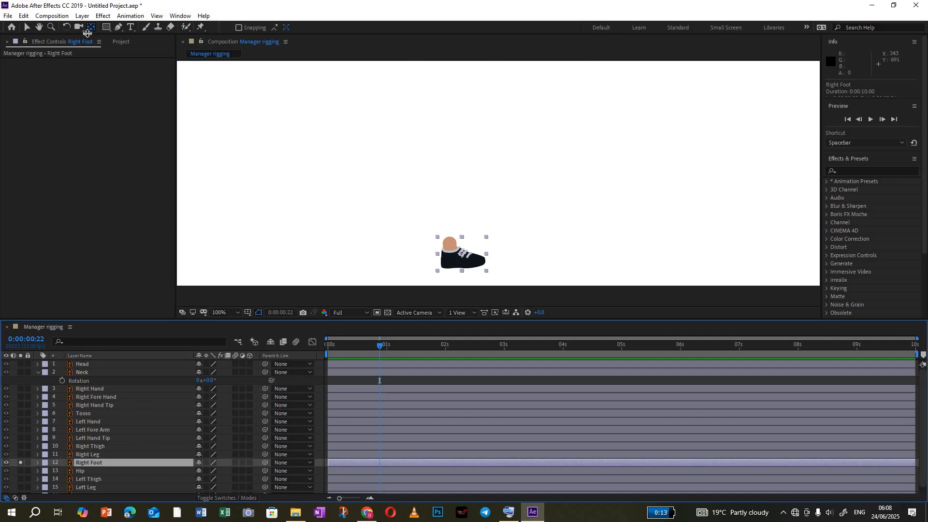
scroll(504, 242, down, 3)
scroll(499, 242, up, 4)
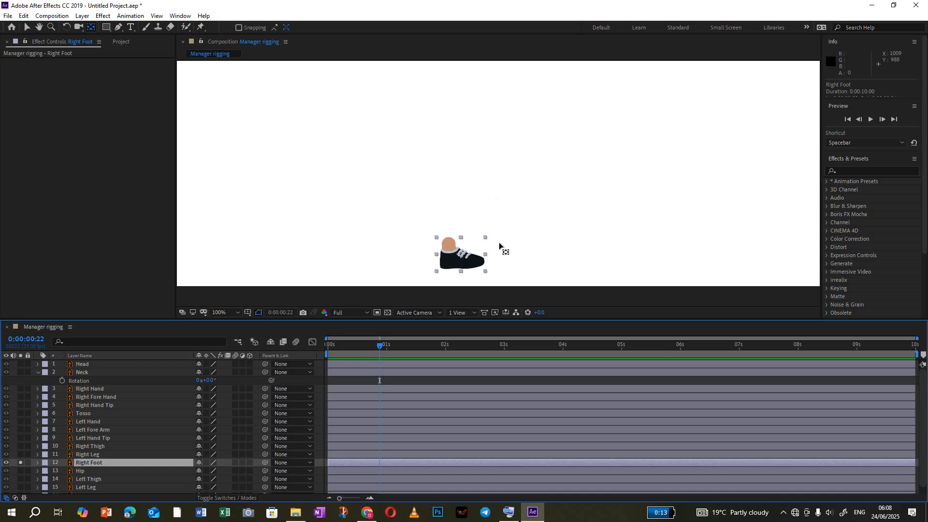
scroll(499, 242, up, 1)
key(space)
drag(510, 145, 532, 19)
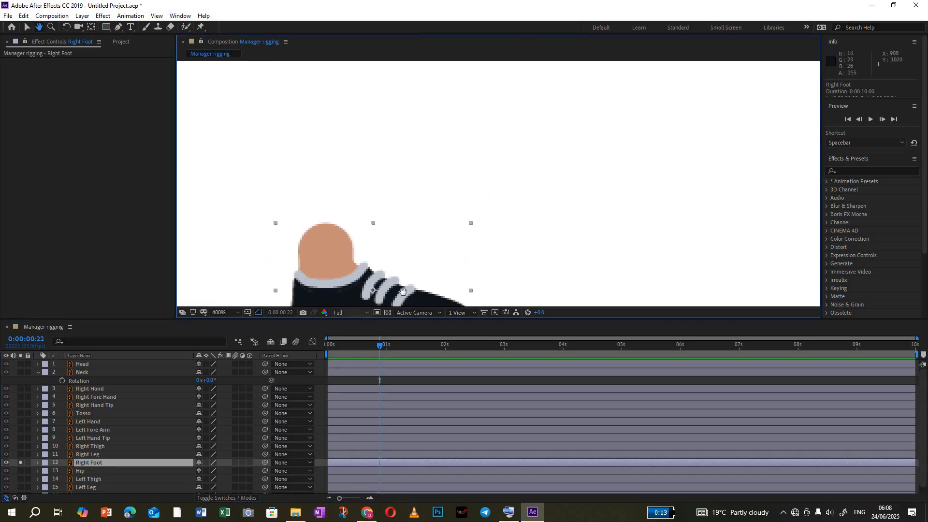
key(space)
drag(414, 247, 431, 213)
drag(389, 255, 342, 206)
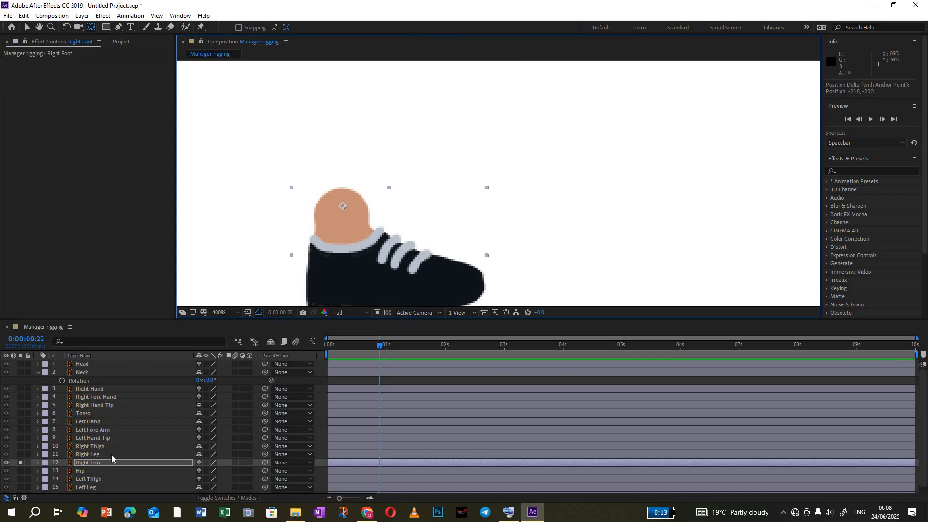
Step: Solo the Hip layer in place of the Right Foot layer and bring the hip shape into view
scroll(112, 454, down, 1)
click(92, 463)
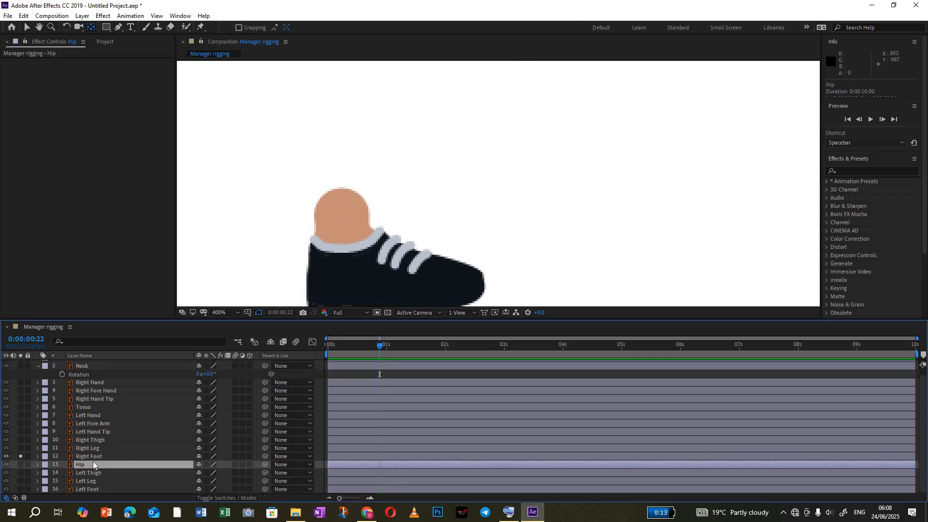
click(21, 464)
click(20, 456)
key(h)
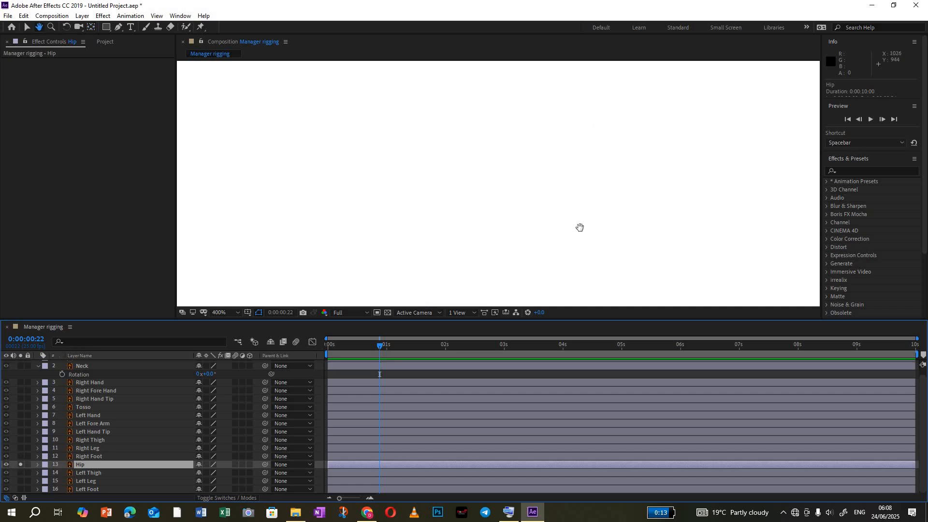
scroll(590, 208, down, 8)
key(y)
scroll(553, 182, up, 4)
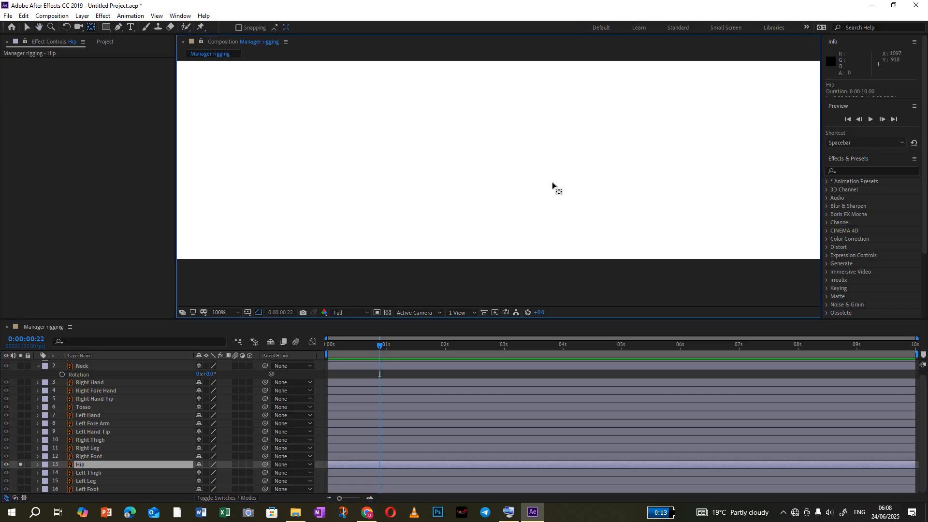
key(h)
drag(551, 193, 541, 230)
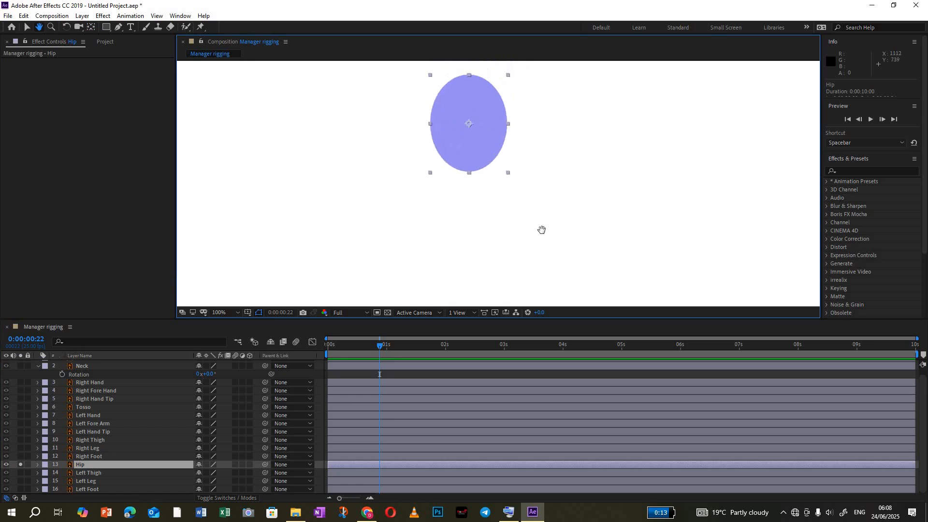
key(y)
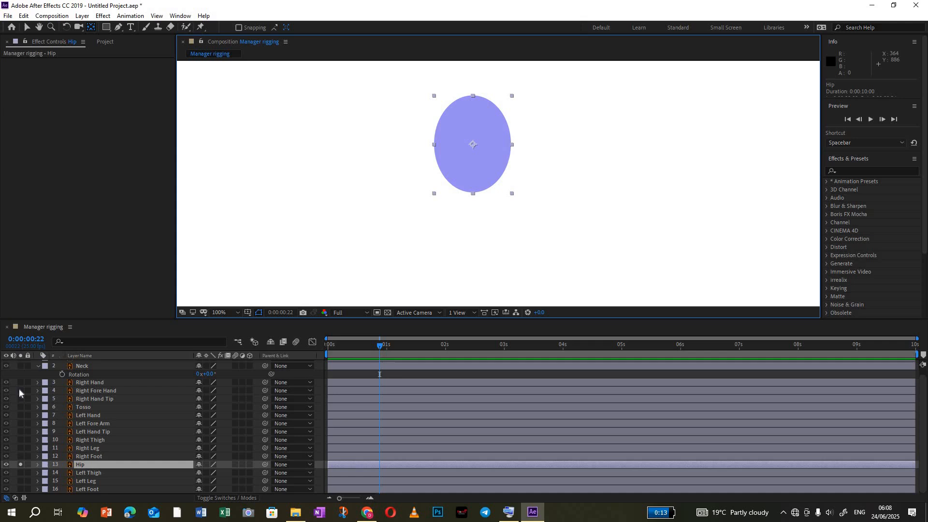
Step: Solo the Right Hand through Right Foot layers alongside the Hip, and move the Hip's anchor point about 65 px down
drag(20, 382, 20, 398)
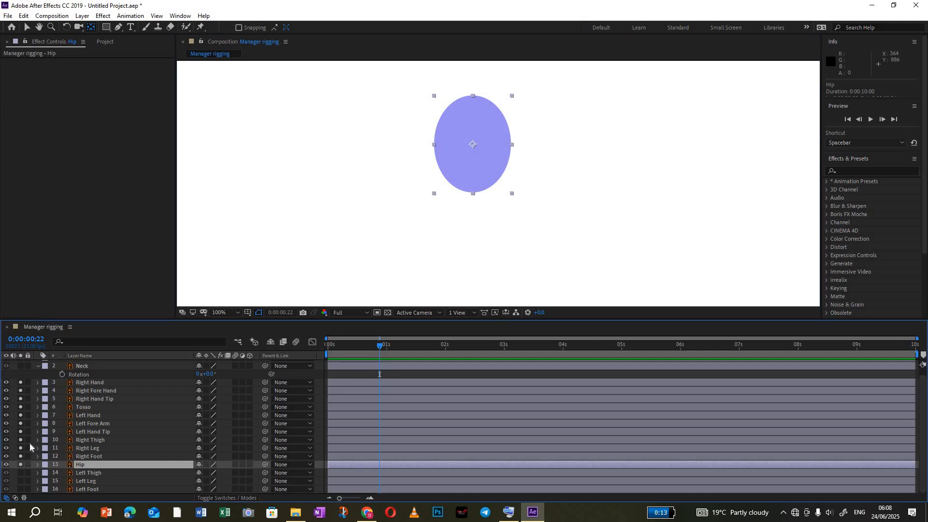
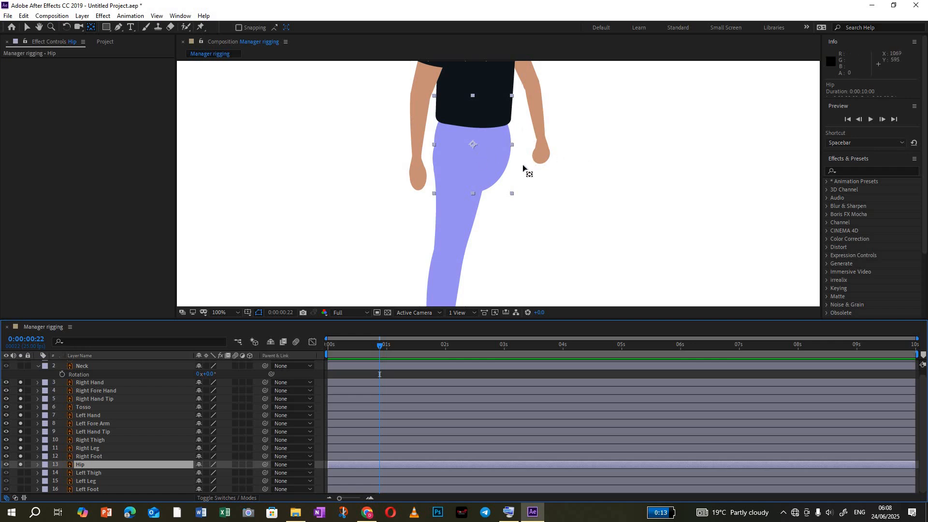
scroll(523, 164, down, 4)
scroll(523, 165, up, 4)
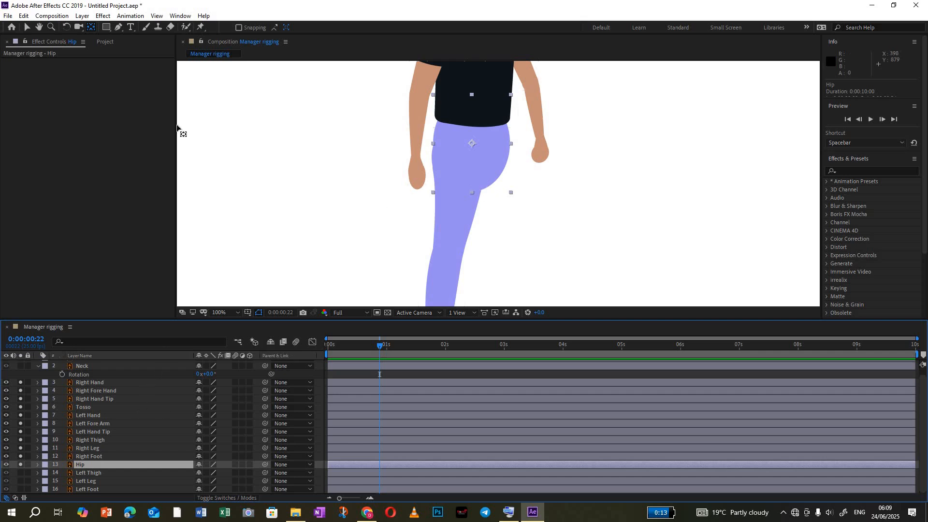
drag(473, 147, 475, 174)
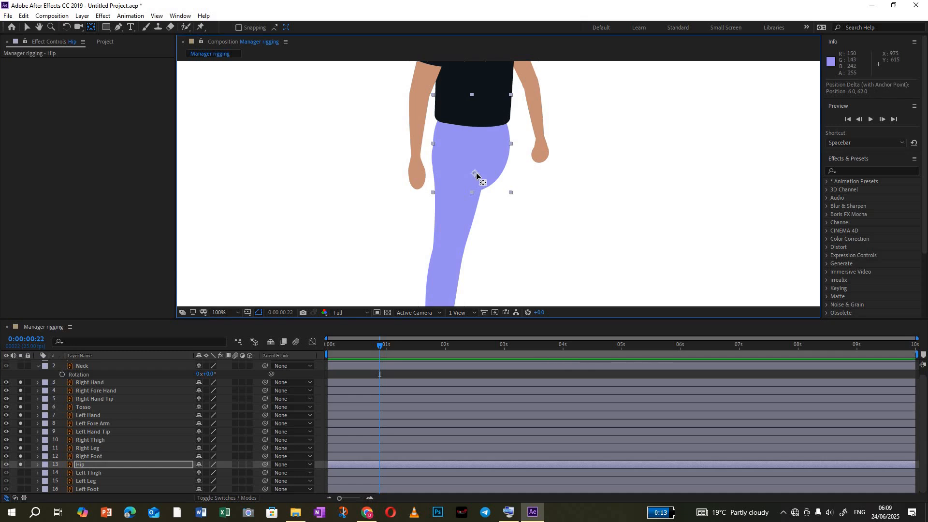
mouse_move(478, 177)
mouse_down()
mouse_move(479, 193)
mouse_move(476, 178)
mouse_up()
Step: Test the Hip layer's rotation around its new anchor point and undo the rotation
key(r)
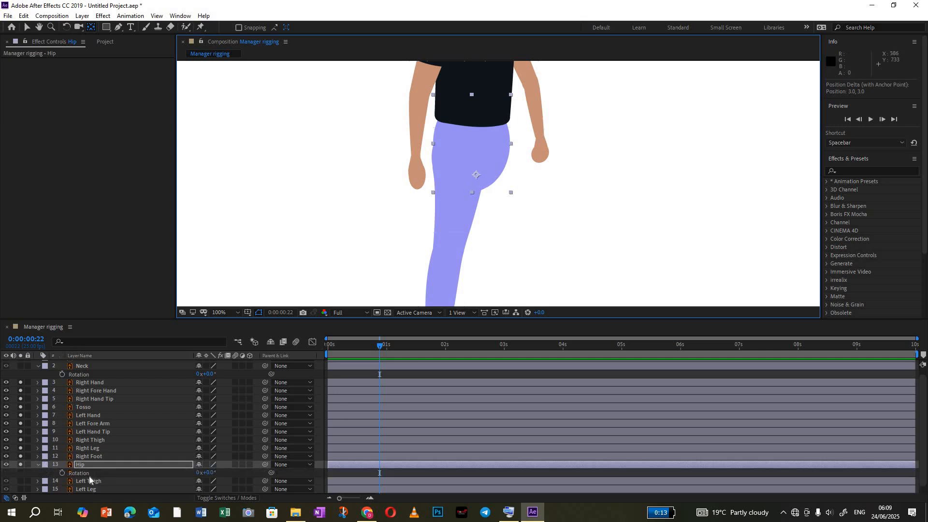
drag(211, 473, 154, 437)
key(ctrl+z)
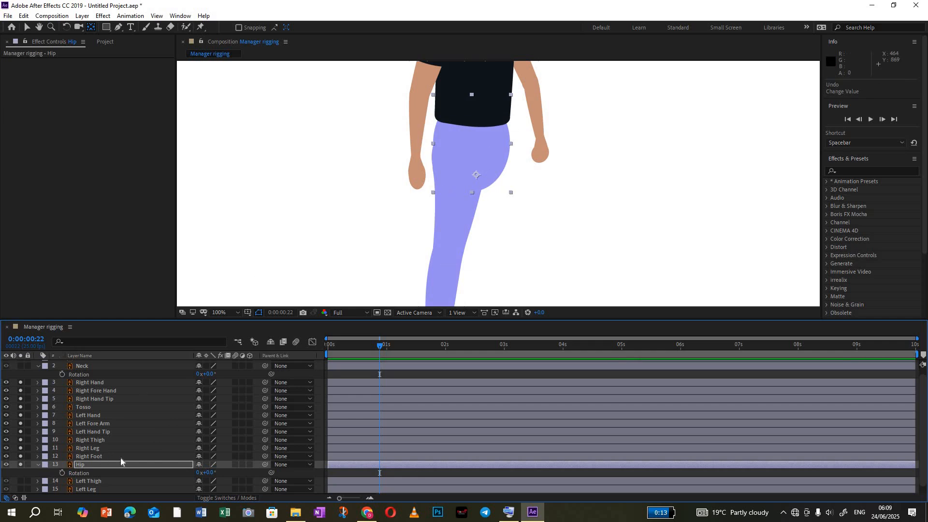
Step: Nudge the Hip layer's anchor point about 4 px left and 7 px up
scroll(122, 460, down, 1)
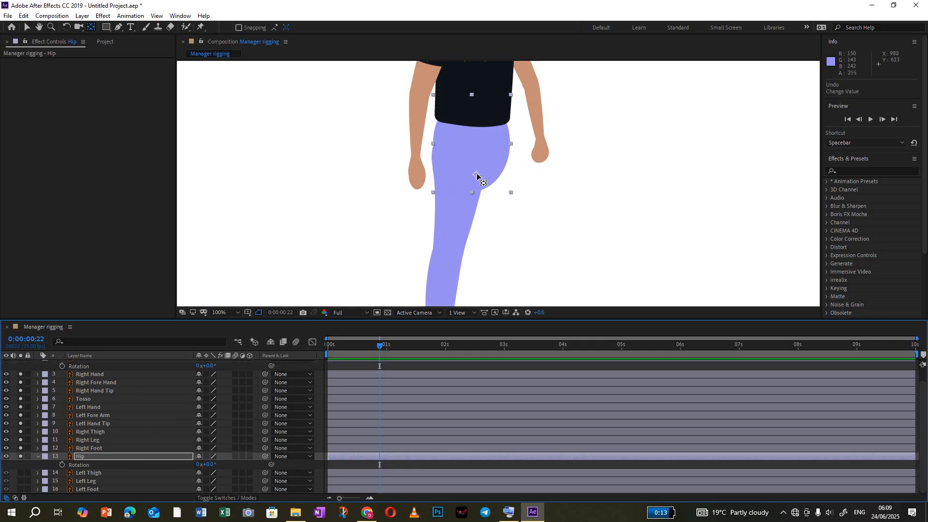
drag(477, 173, 476, 172)
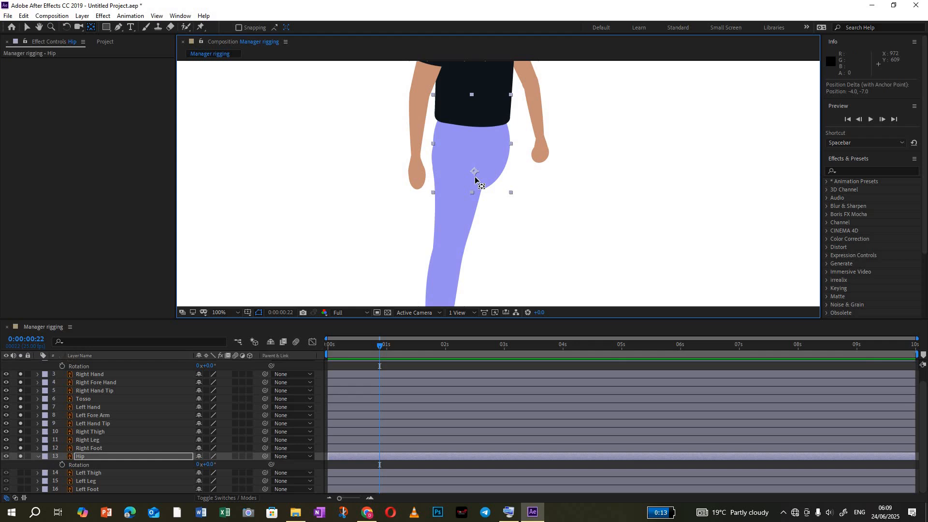
Step: Solo the Left Thigh layer as well and move its anchor point about 99 px up, to the hip joint
click(98, 472)
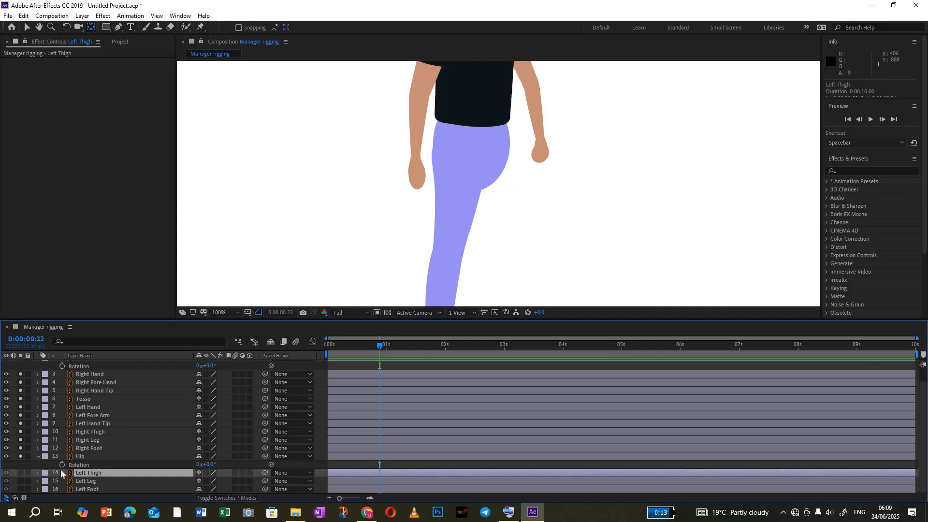
click(20, 472)
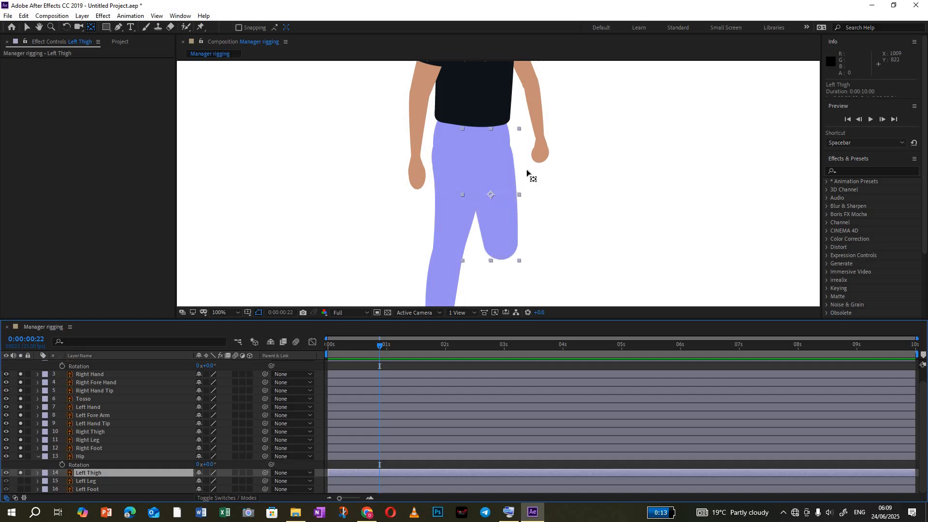
drag(491, 194, 487, 146)
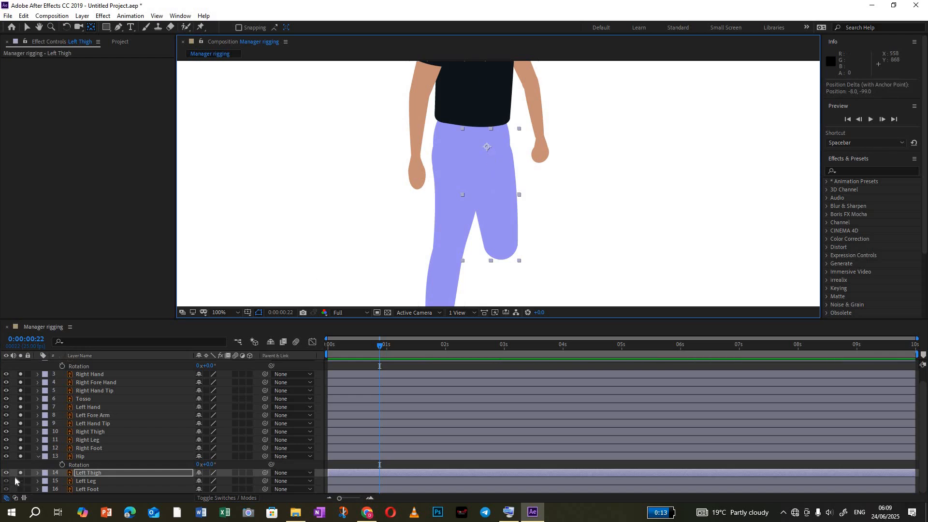
Step: Turn off solo for every layer except Left Thigh and lower the thigh's anchor point about 12 px
click(21, 456)
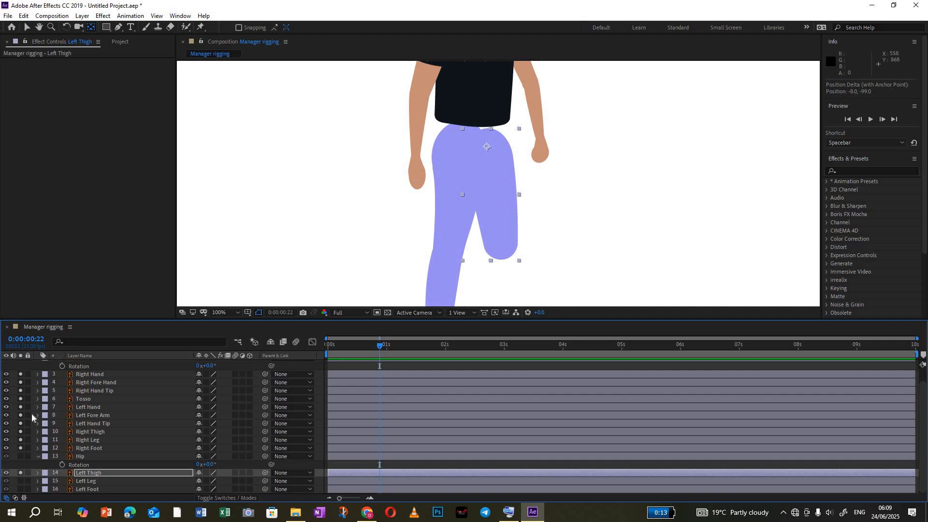
drag(20, 374, 20, 398)
drag(19, 445, 20, 446)
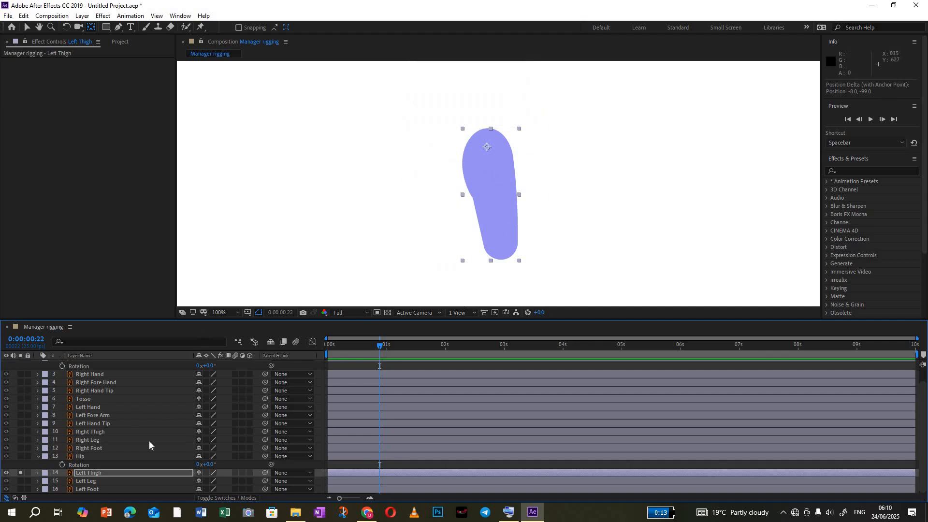
drag(487, 149, 487, 155)
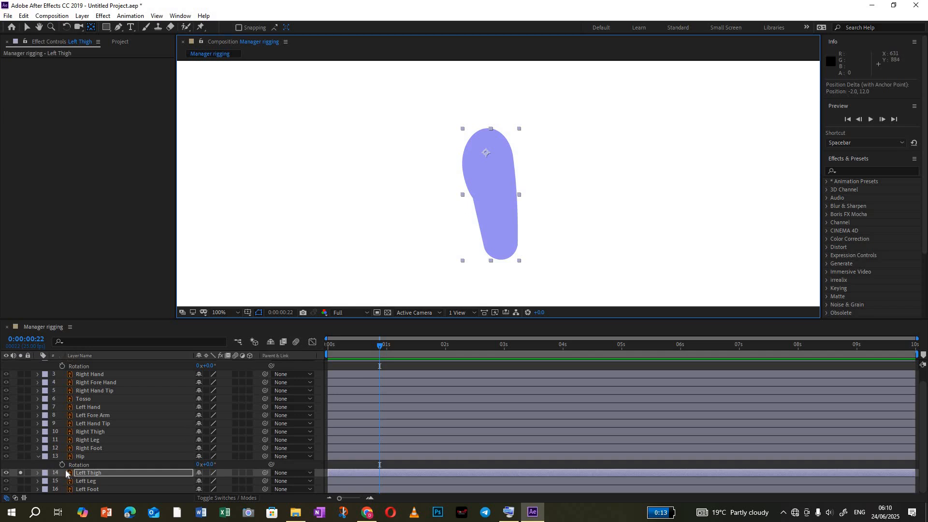
Step: Solo only the Left Leg layer and move its anchor point about 105 px up, to the knee
click(21, 473)
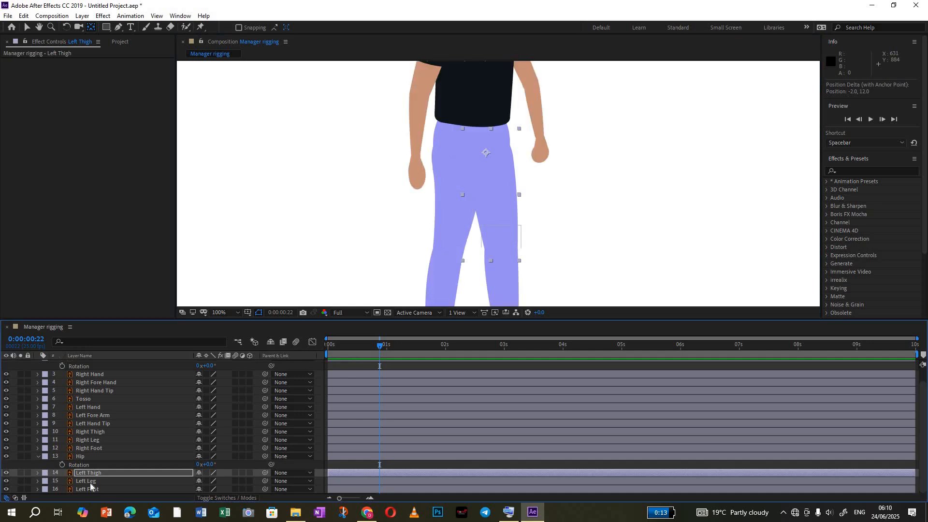
click(89, 483)
click(20, 481)
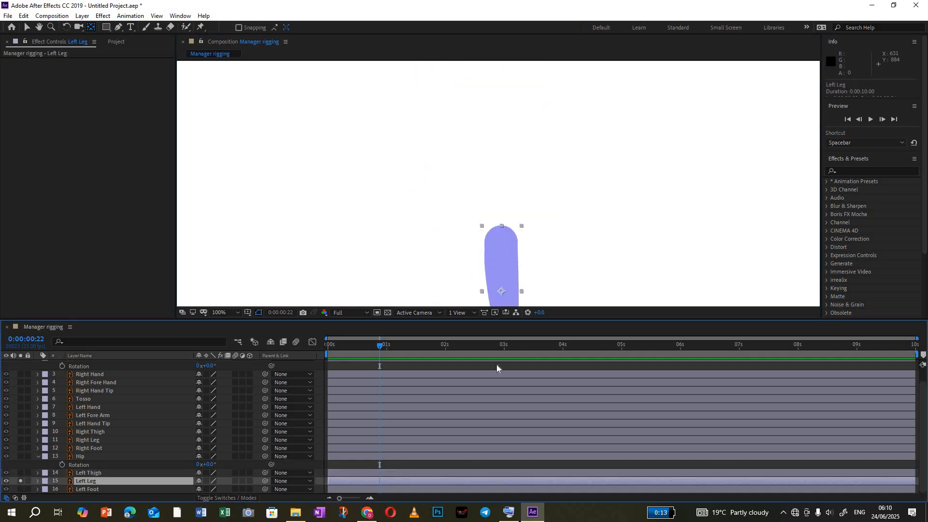
drag(499, 289, 501, 239)
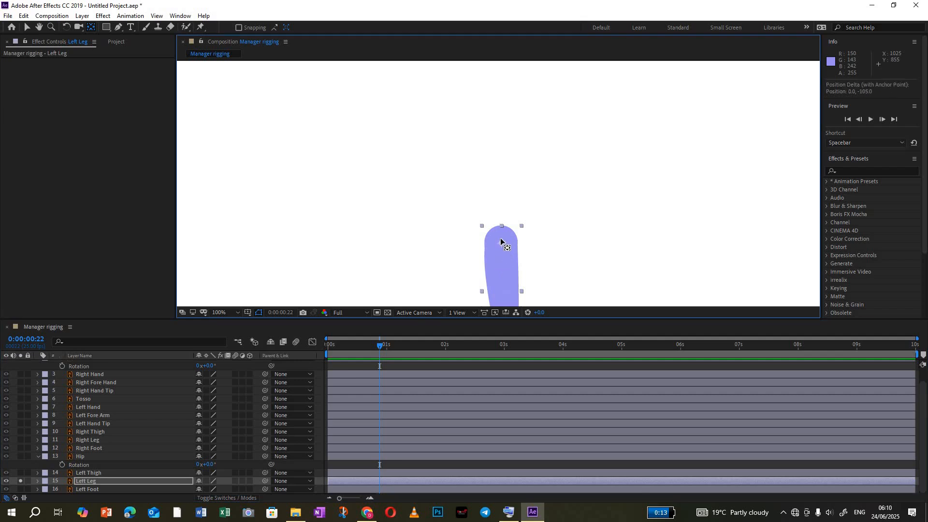
Step: Solo the Left Foot layer alongside the Left Leg and move the foot's anchor point to the ankle, inside the trouser cuff
click(91, 490)
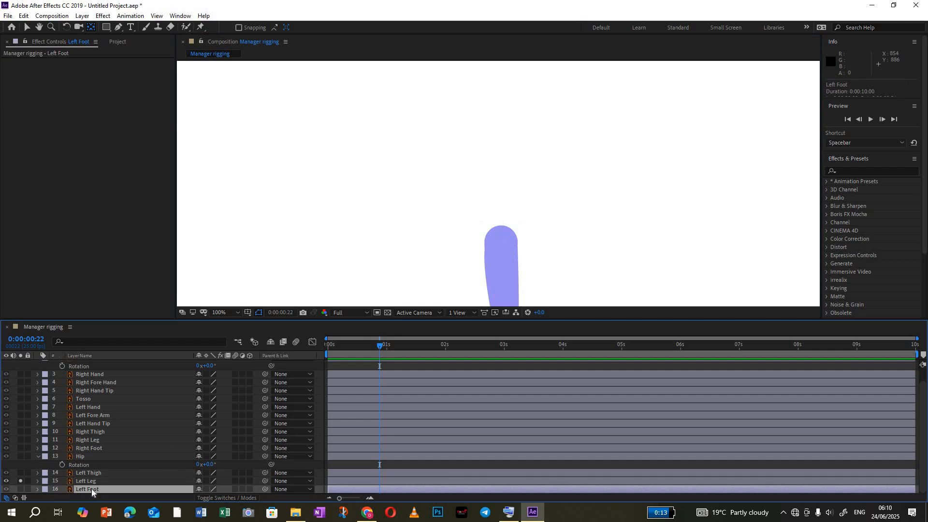
click(22, 487)
scroll(713, 251, down, 4)
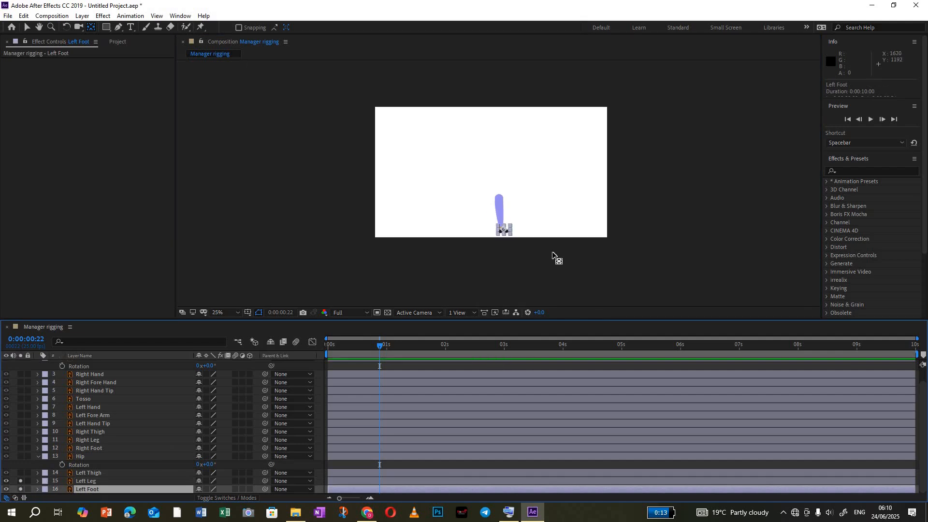
scroll(557, 268, up, 6)
key(space)
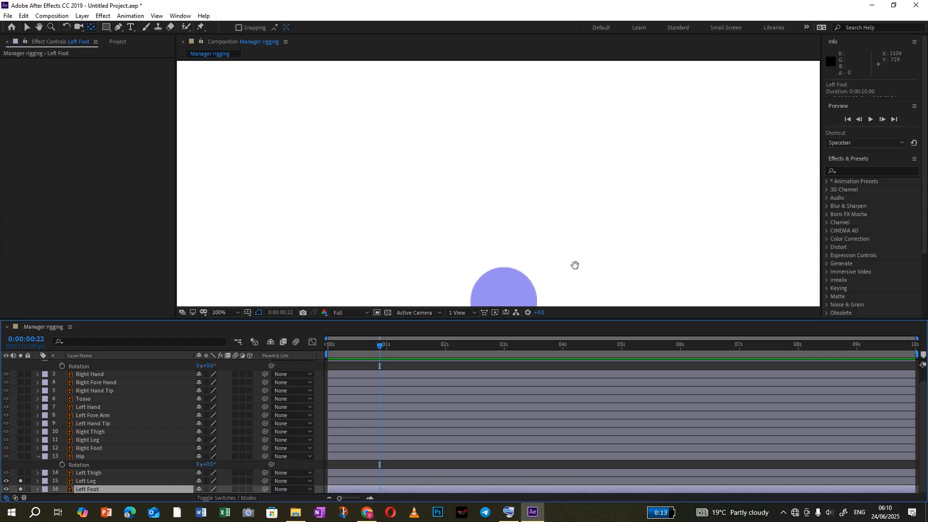
drag(574, 265, 570, 39)
drag(562, 224, 559, 176)
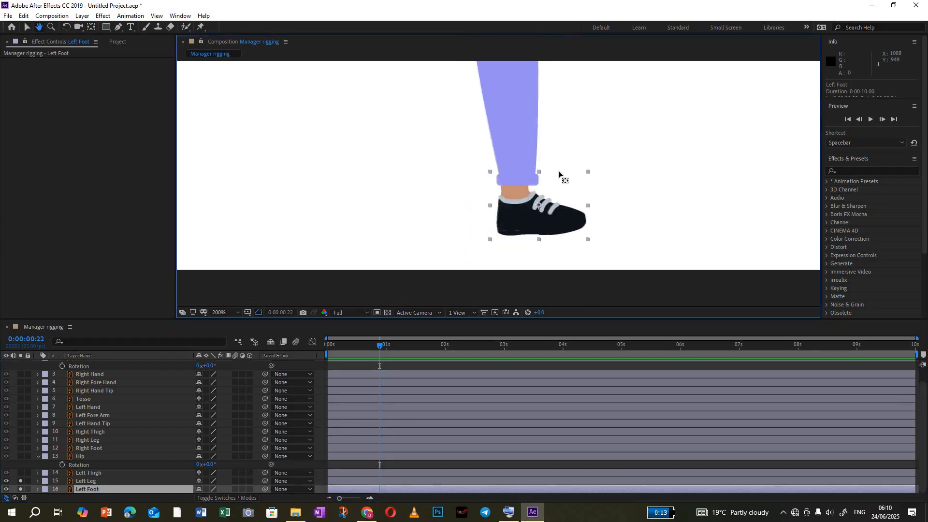
scroll(580, 193, up, 5)
scroll(561, 168, down, 2)
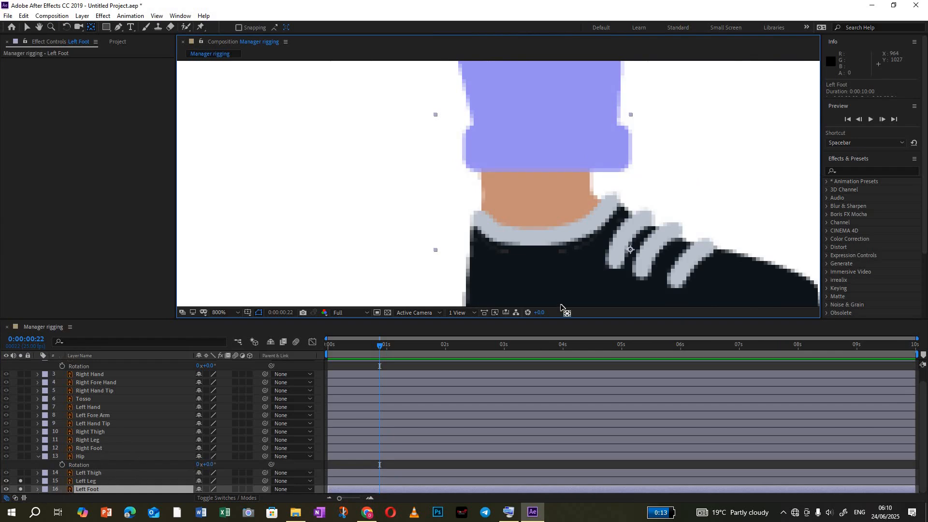
drag(630, 249, 534, 149)
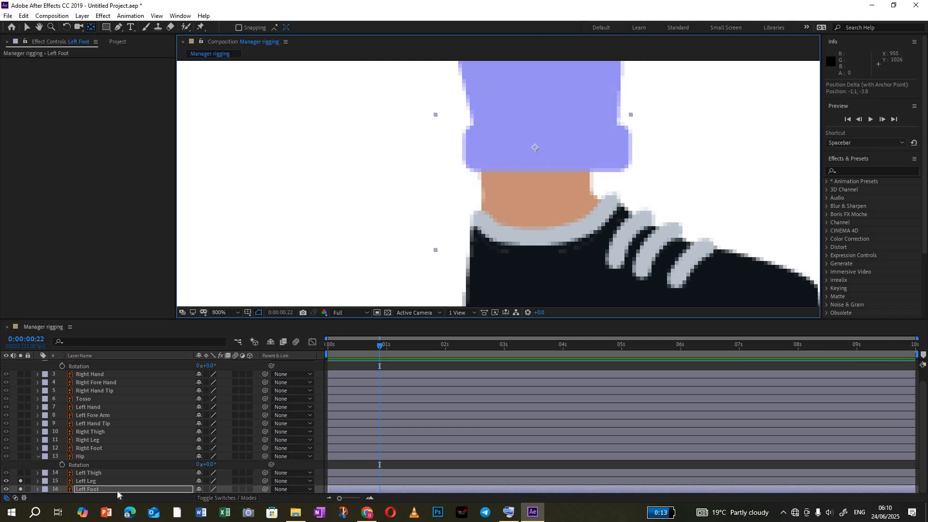
Step: Test the Left Foot layer's rotation around the ankle, undo the rotation and collapse the layer's properties
key(r)
drag(205, 490, 241, 506)
key(ctrl+z)
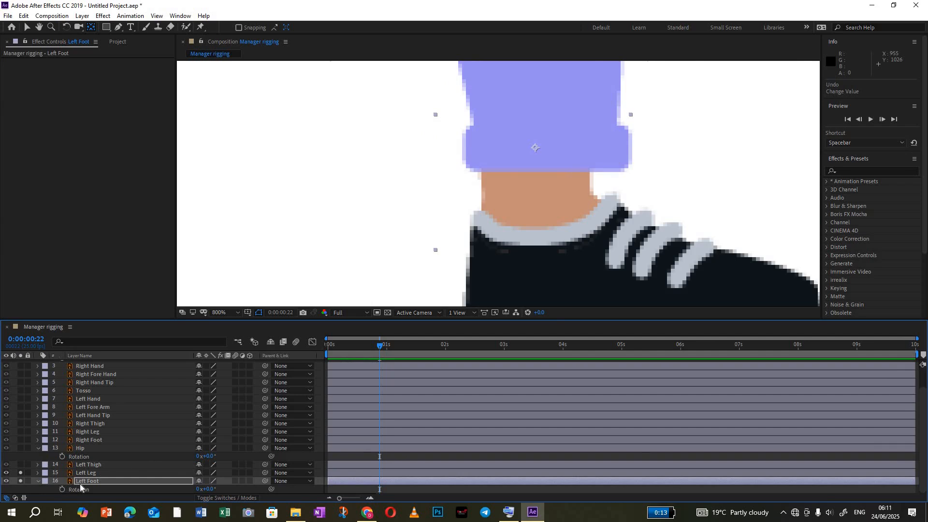
click(38, 482)
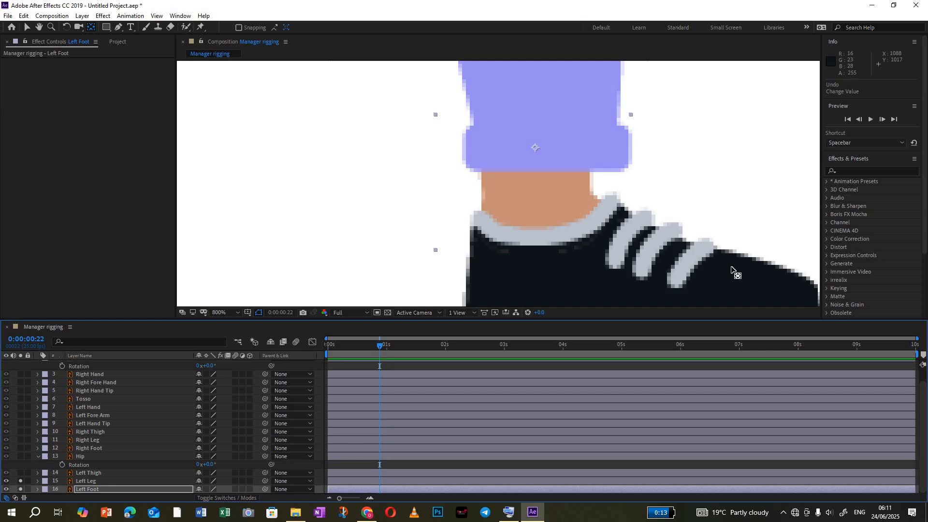
key(comma)
key(comma)
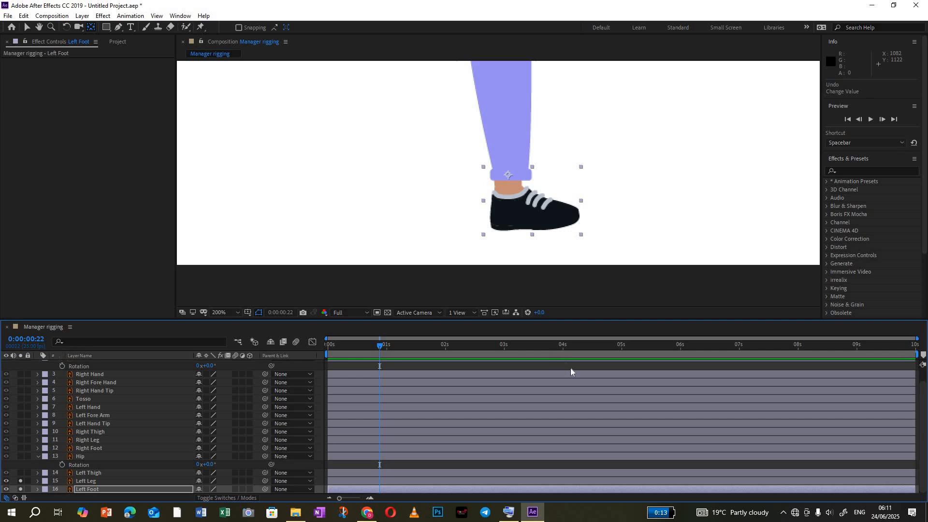
Step: Turn on solo for all the remaining layers, including Head and Neck, to show the whole character
drag(20, 375, 26, 492)
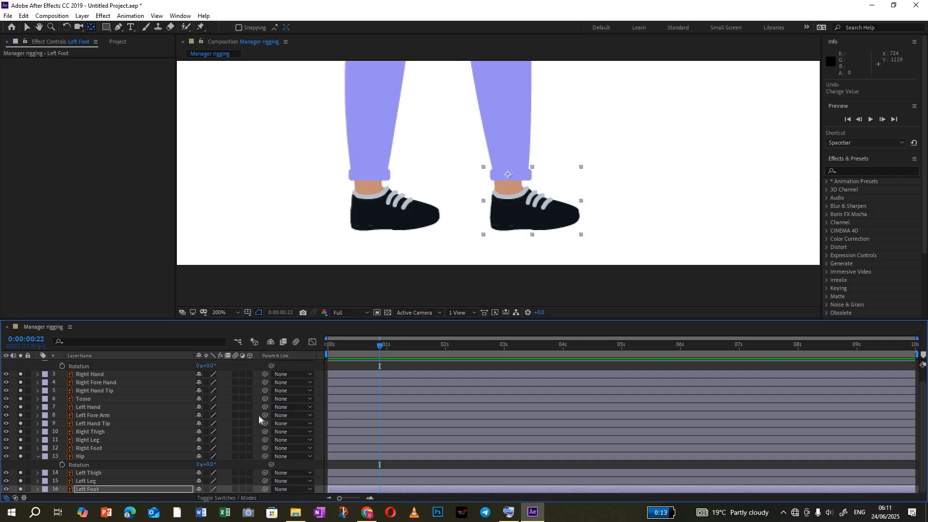
scroll(573, 212, down, 3)
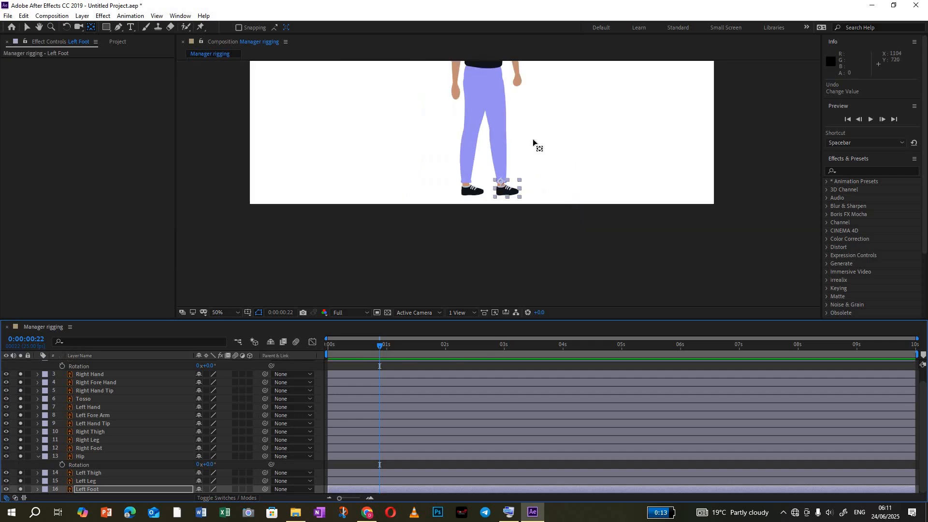
drag(556, 120, 565, 223)
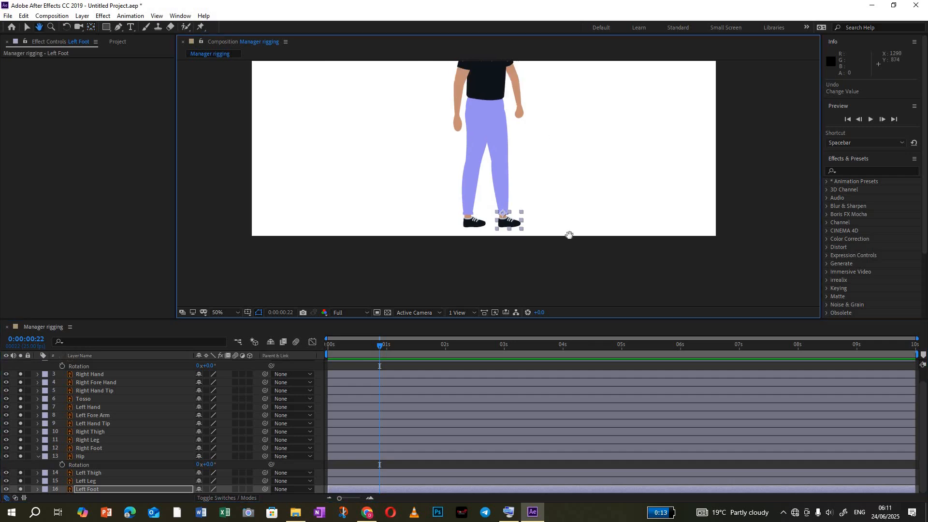
scroll(50, 402, up, 1)
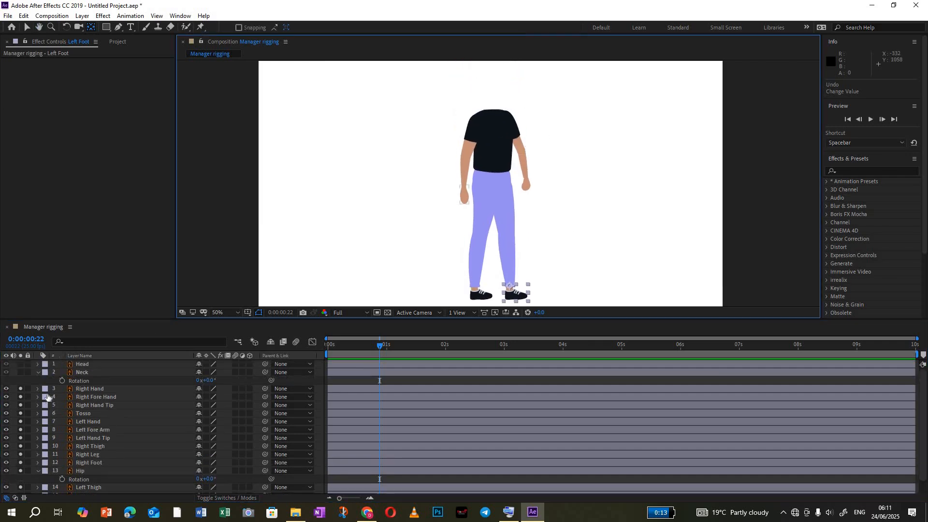
click(19, 365)
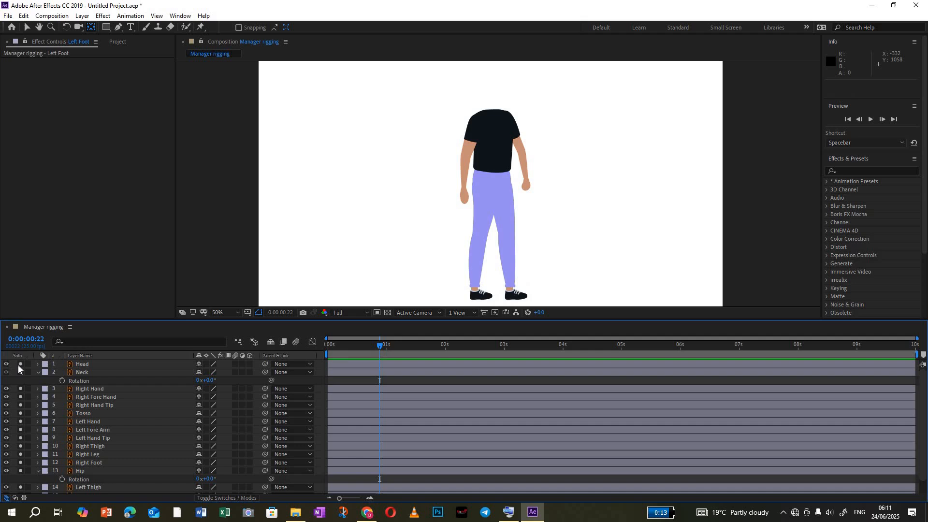
click(20, 372)
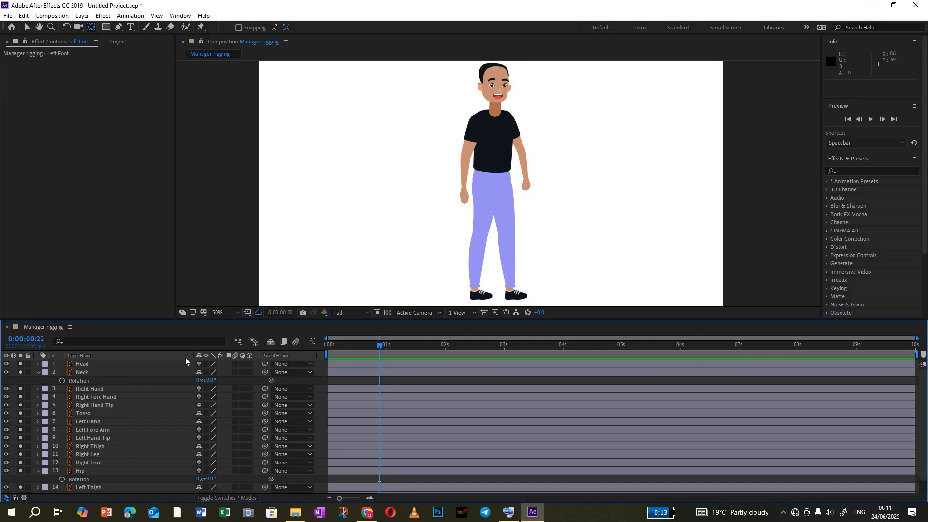
Step: Switch to Adobe Illustrator CC 2019 with the Manager rigging.ai document open
click(38, 515)
text(ilu)
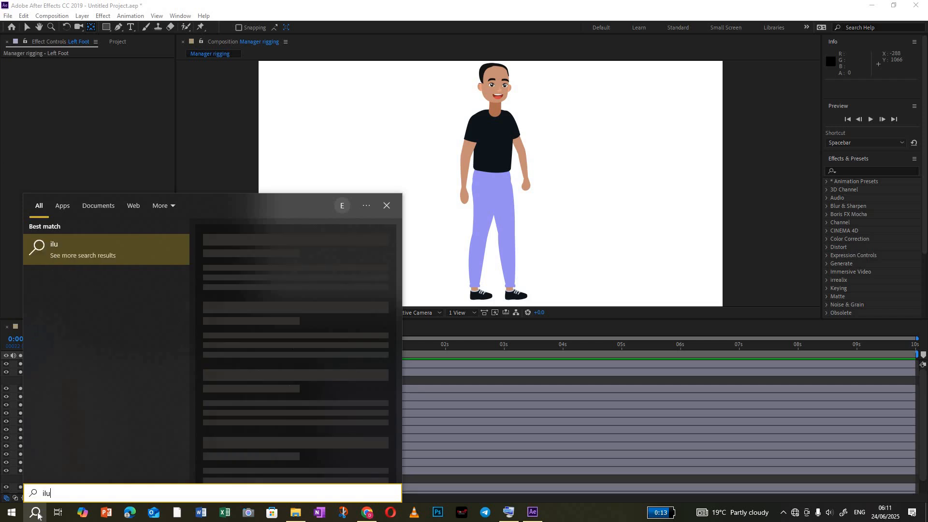
key(BackSpace)
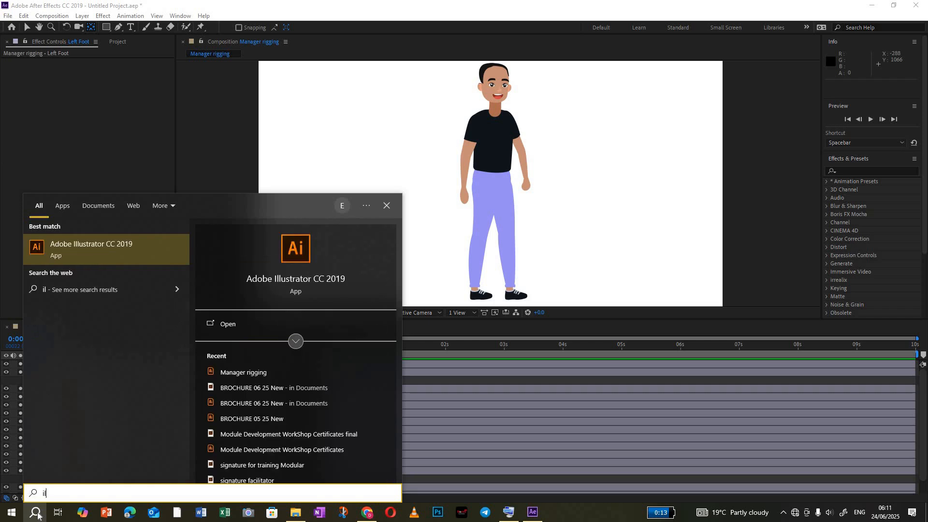
click(38, 516)
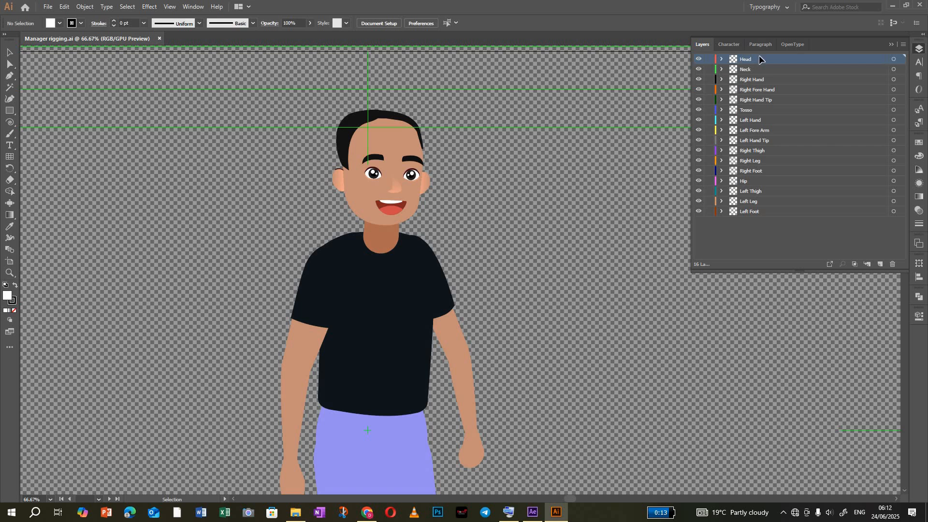
Step: Add a new layer above the Head layer and name it "anchor poits"
click(881, 264)
double_click(749, 59)
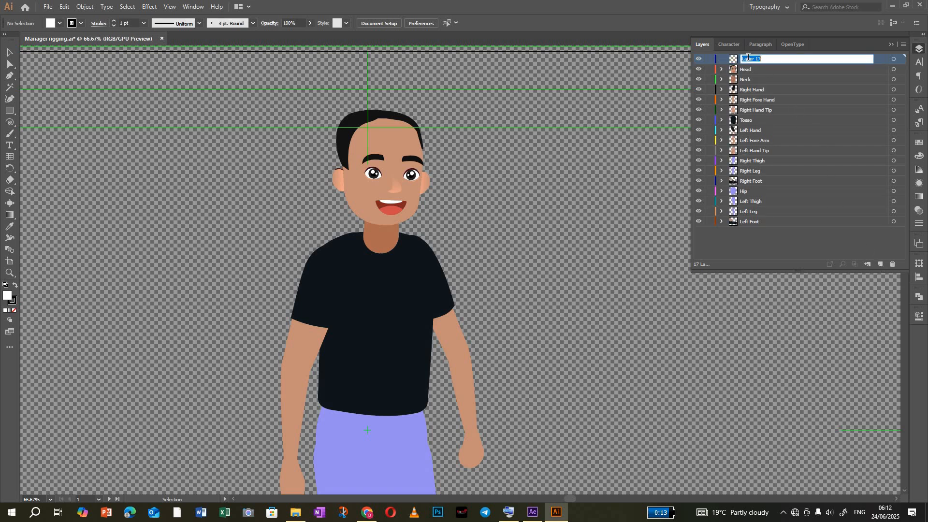
text(anchor poits)
key(Return)
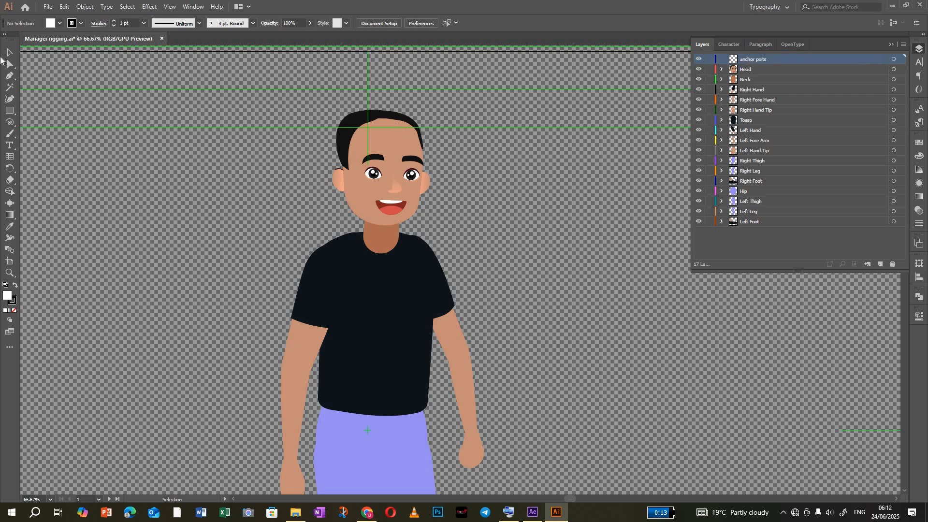
Step: Pick the Ellipse tool and set the fill colour to light green 98F99A
drag(12, 115, 30, 123)
scroll(394, 213, up, 2)
scroll(391, 220, down, 3)
scroll(387, 222, down, 3)
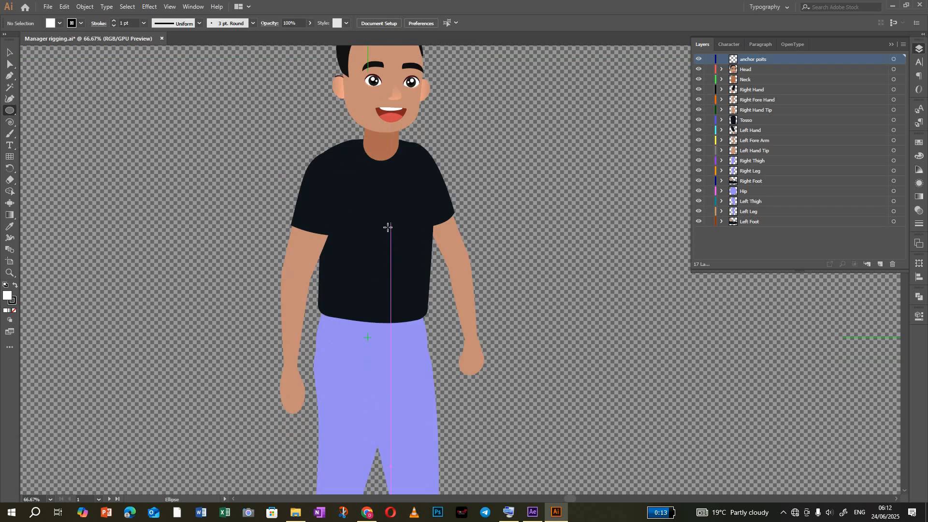
scroll(335, 215, up, 2)
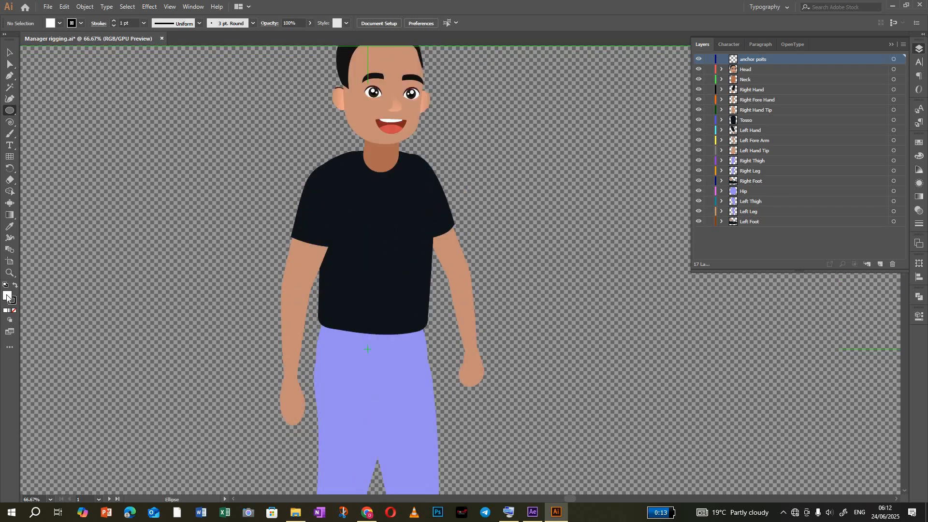
double_click(7, 296)
click(149, 108)
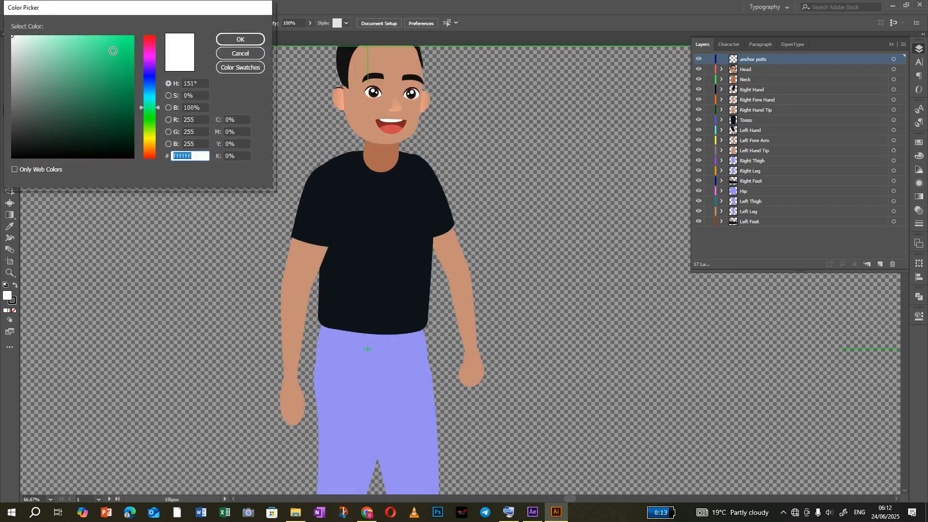
click(148, 117)
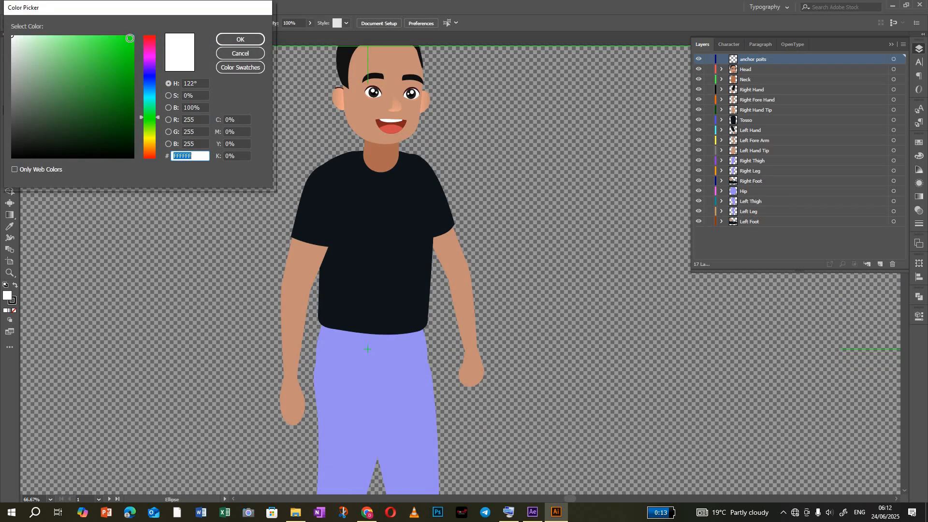
click(83, 42)
drag(84, 42, 59, 38)
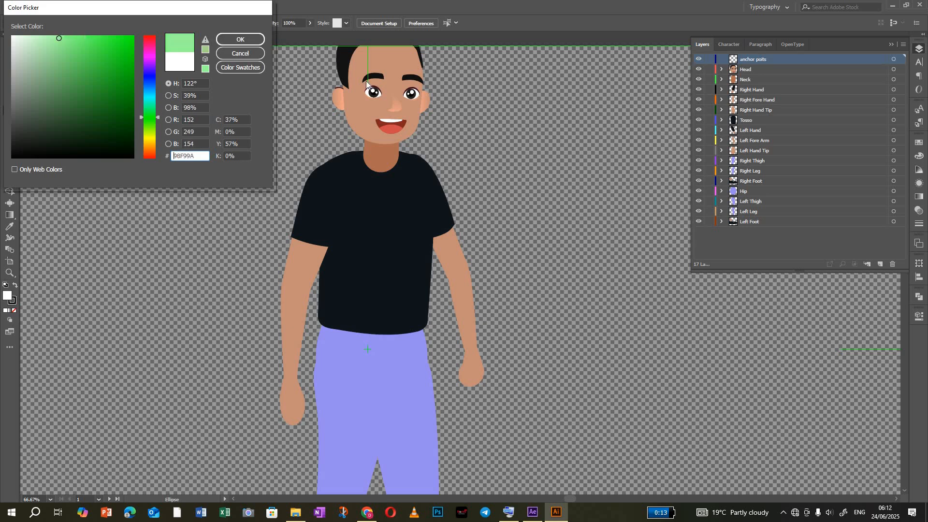
click(249, 40)
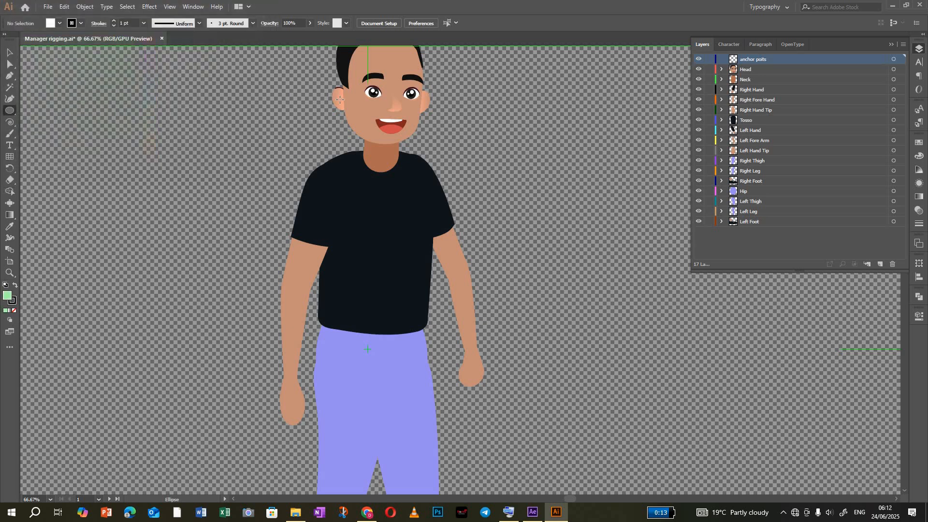
Step: Create a 100 px circle beside the neck and scale it down to a small marker dot
click(382, 136)
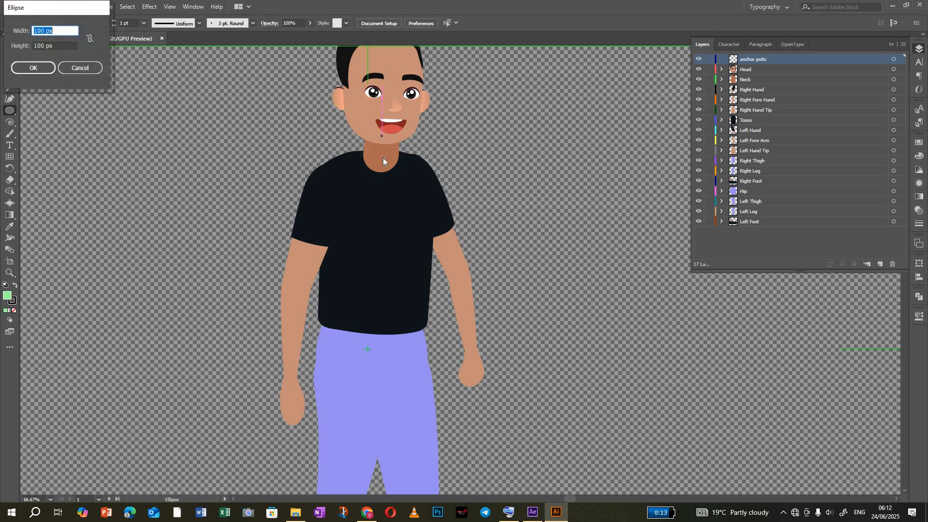
click(45, 67)
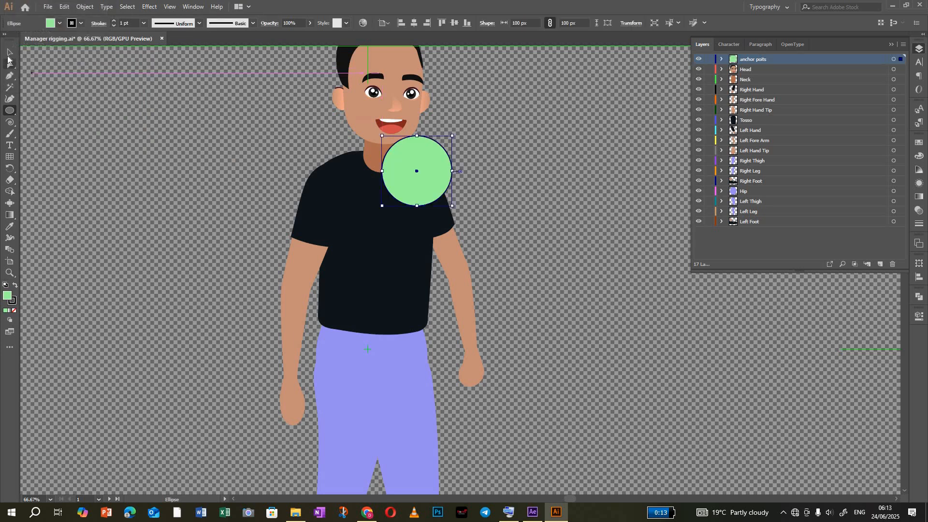
key(v)
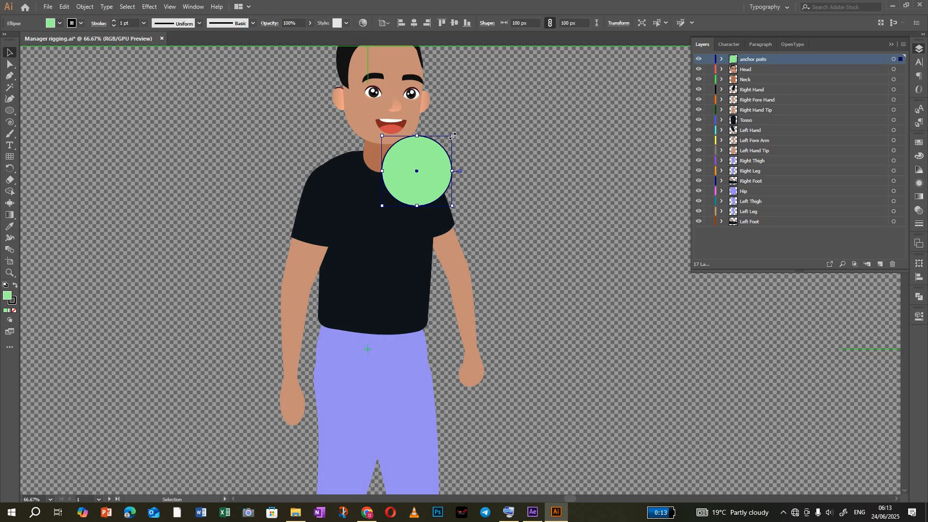
drag(452, 136, 438, 159)
click(440, 161)
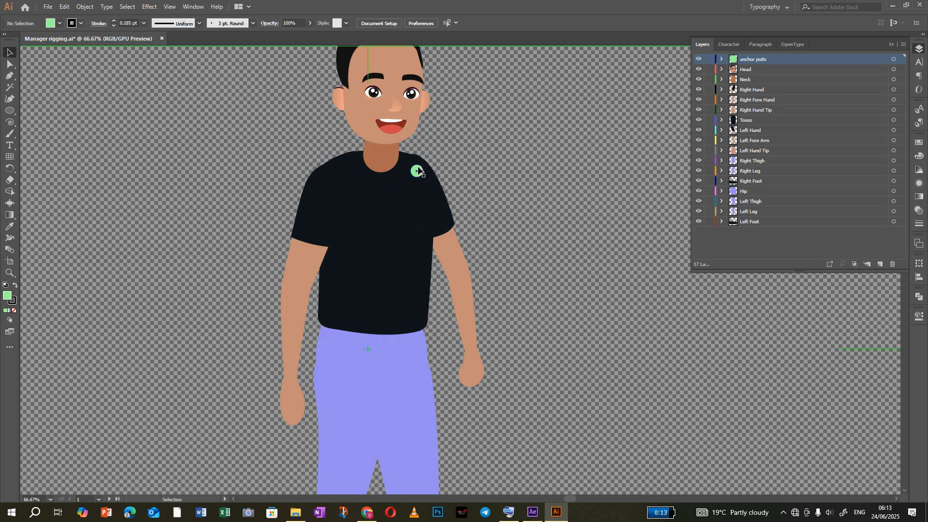
Step: Place the green marker, reduced to about 6.8 px, at the head-neck joint and copy it to the base of the neck
key(ctrl+plus)
key(ctrl+plus)
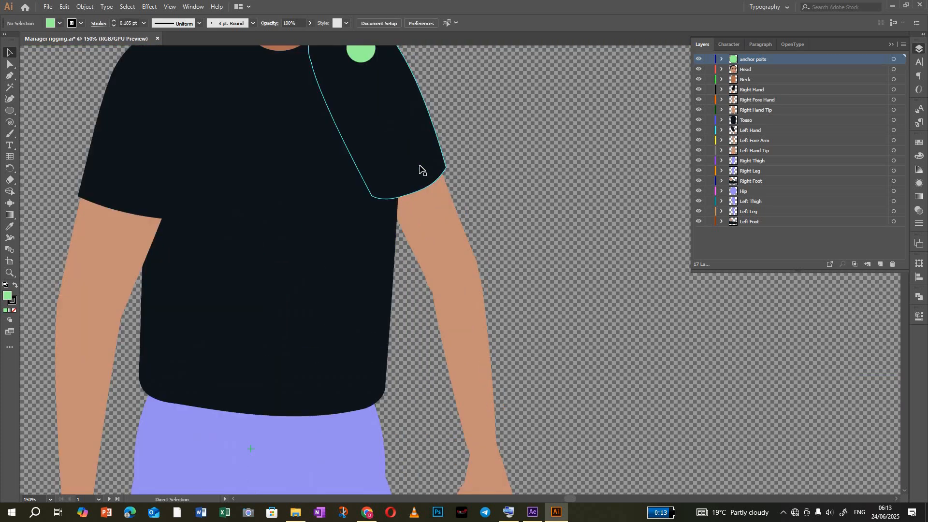
key(space)
drag(410, 175, 435, 386)
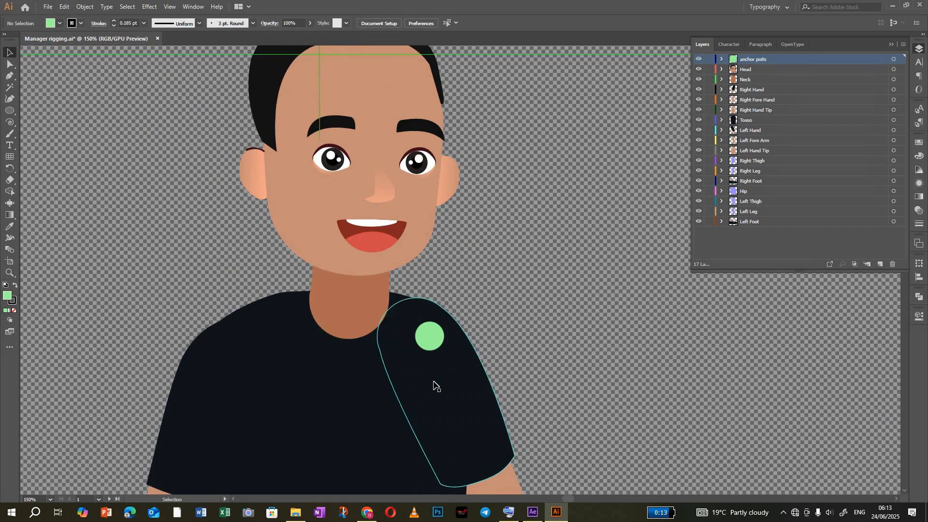
click(431, 338)
drag(430, 334, 358, 266)
click(513, 267)
click(506, 276)
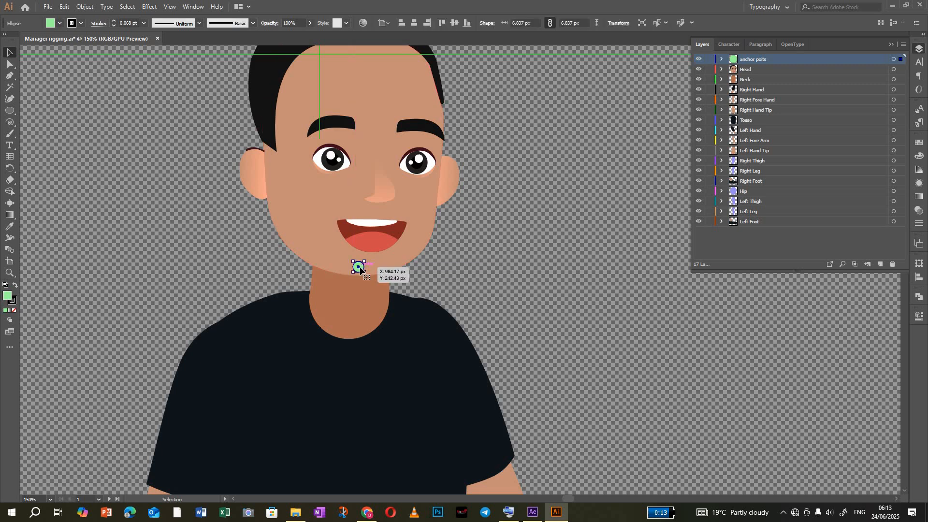
drag(359, 266, 350, 327)
Step: Copy the neck marker to the left elbow and move it inside the overlap of the upper-arm and forearm outlines
scroll(493, 118, down, 5)
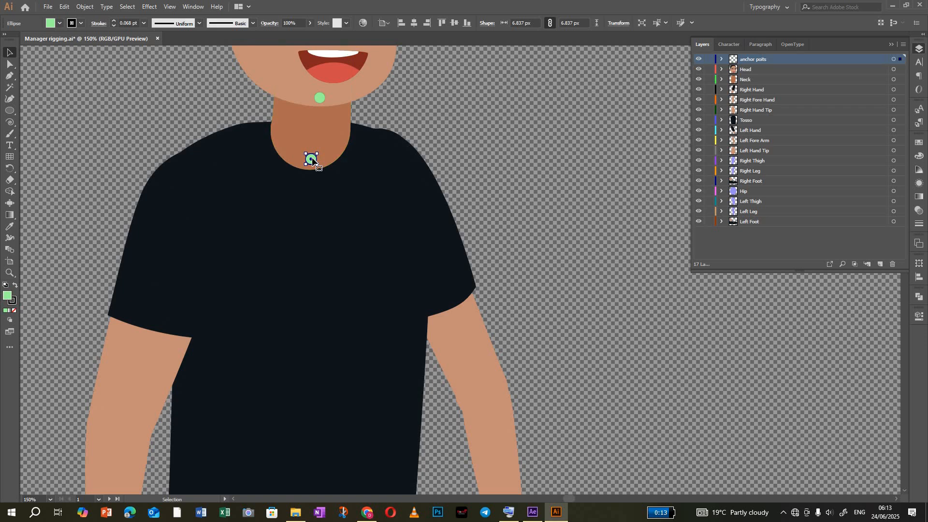
drag(311, 159, 495, 375)
drag(423, 314, 424, 315)
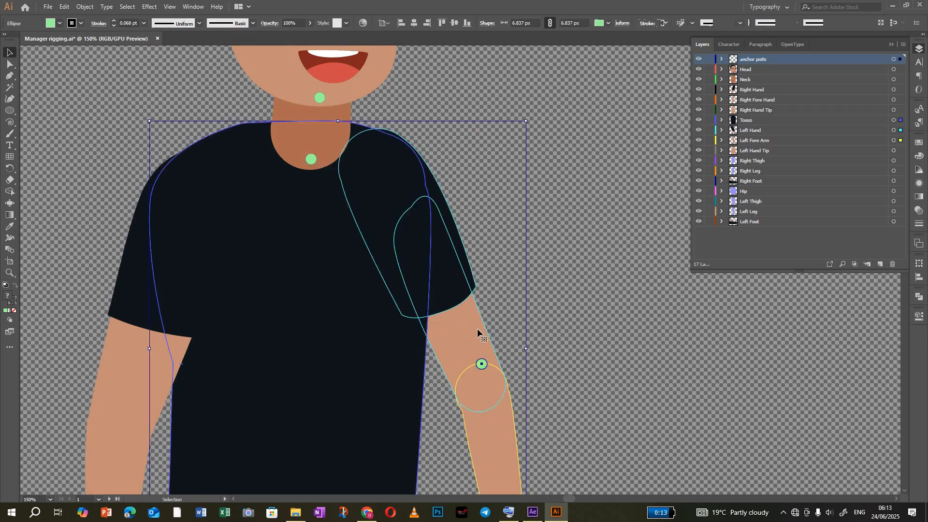
click(556, 376)
drag(482, 364, 478, 385)
click(441, 344)
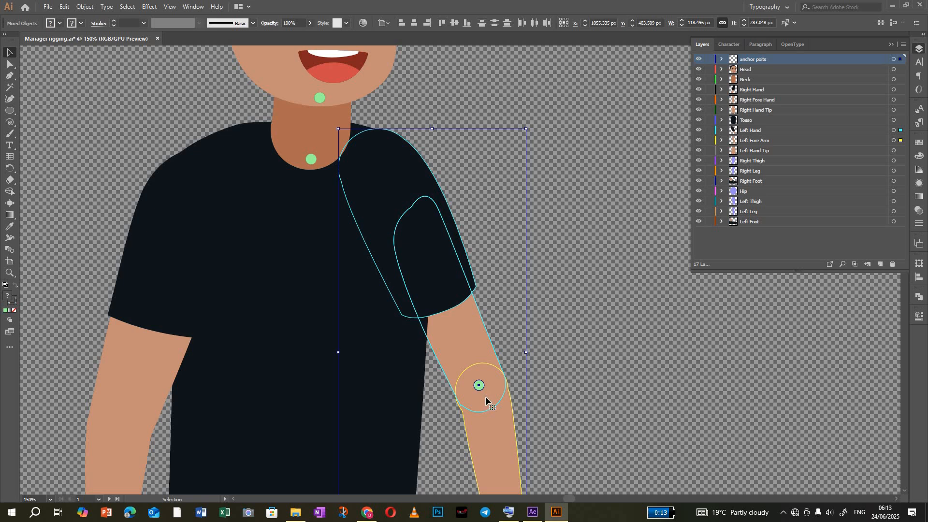
Step: Fine-tune the left elbow marker so it sits at the centre of the overlap between upper arm and forearm
click(544, 381)
click(482, 386)
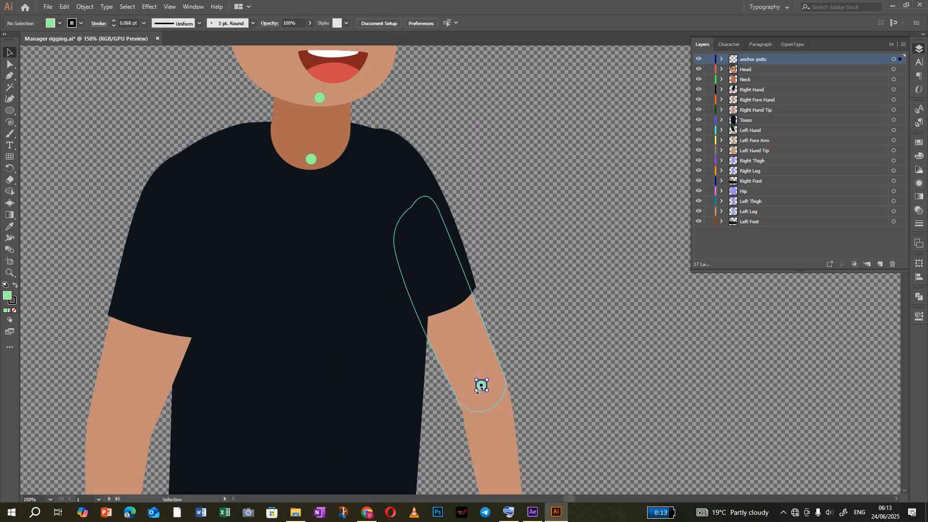
click(481, 387)
drag(480, 388, 481, 391)
drag(547, 418, 419, 329)
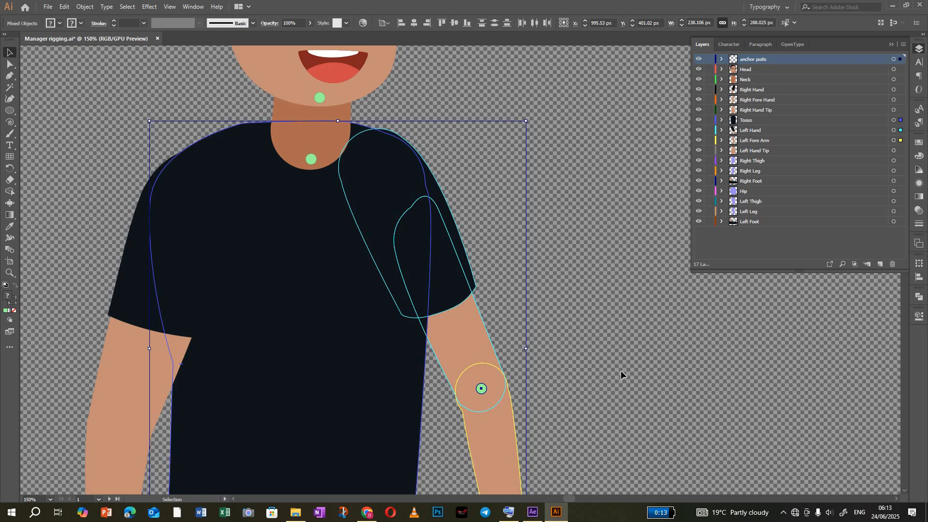
click(563, 375)
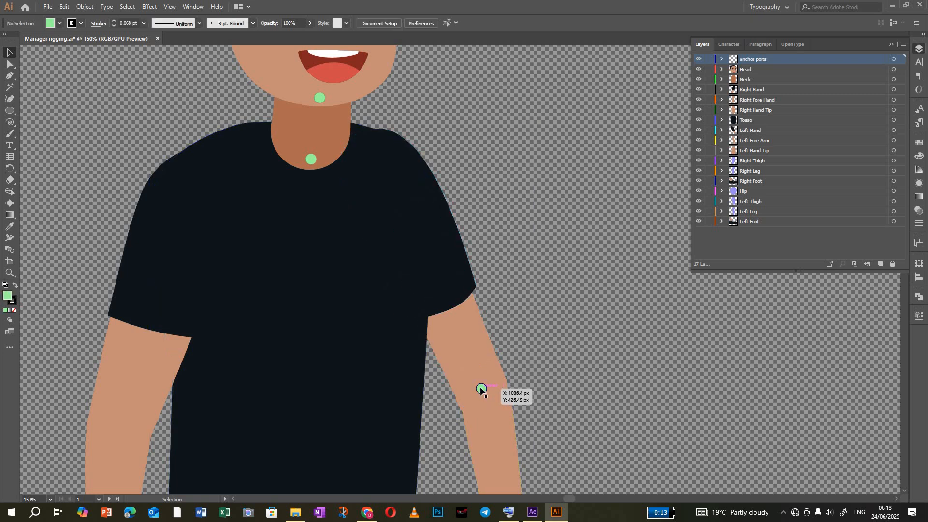
Step: Copy the elbow marker to the left shoulder and check its position against the sleeve outline
drag(481, 389, 401, 182)
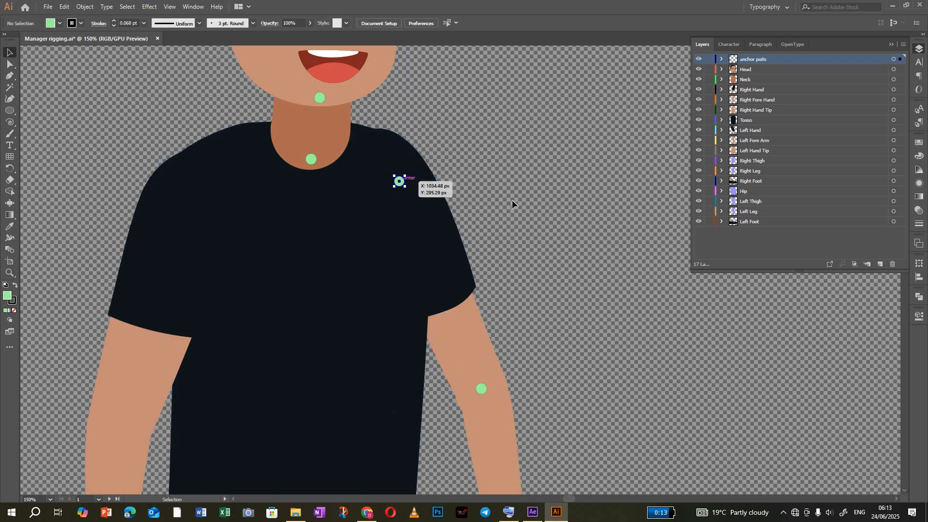
drag(476, 281, 342, 121)
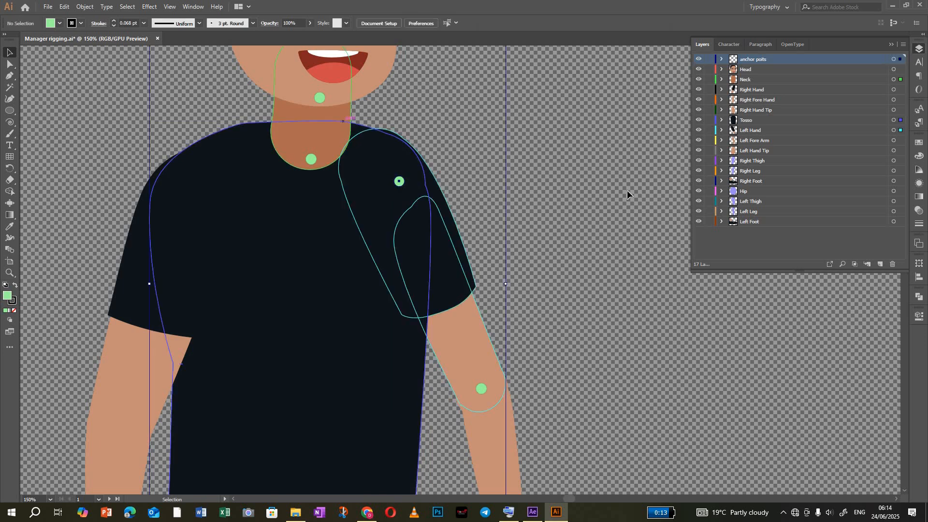
click(627, 190)
Step: Copy the shoulder marker to the right shoulder and adjust it within the rounded top of the right sleeve
drag(398, 181, 195, 173)
key(ctrl+shift+a)
drag(122, 125, 317, 302)
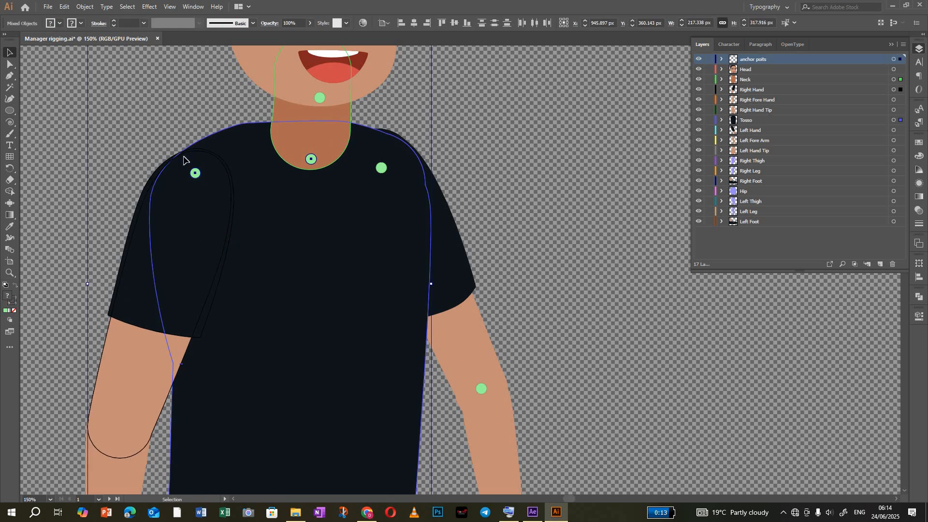
key(ctrl+shift+a)
drag(198, 174, 182, 190)
key(ctrl+shift+a)
drag(337, 239, 339, 165)
scroll(454, 188, down, 3)
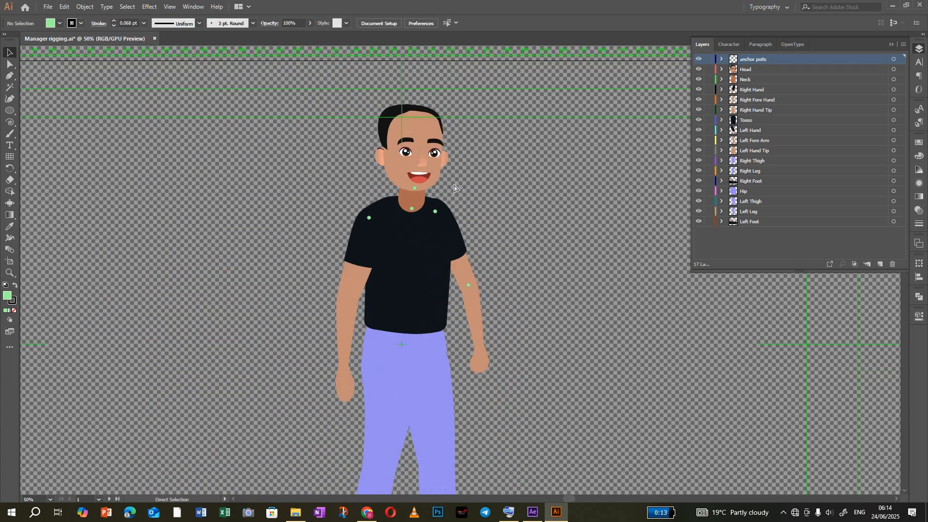
scroll(454, 188, up, 2)
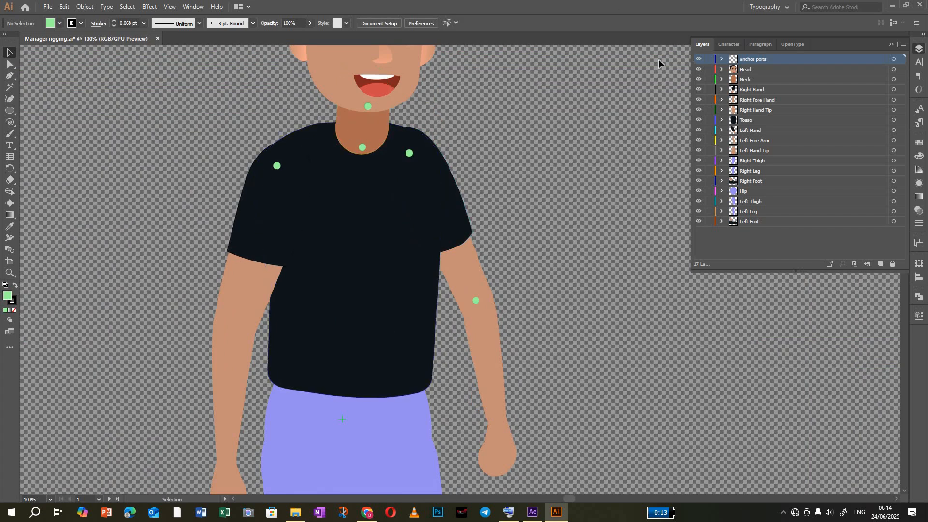
Step: Toggle the visibility of the anchor points layer to compare the artwork with and without the green joint markers
click(698, 61)
click(698, 61)
click(698, 62)
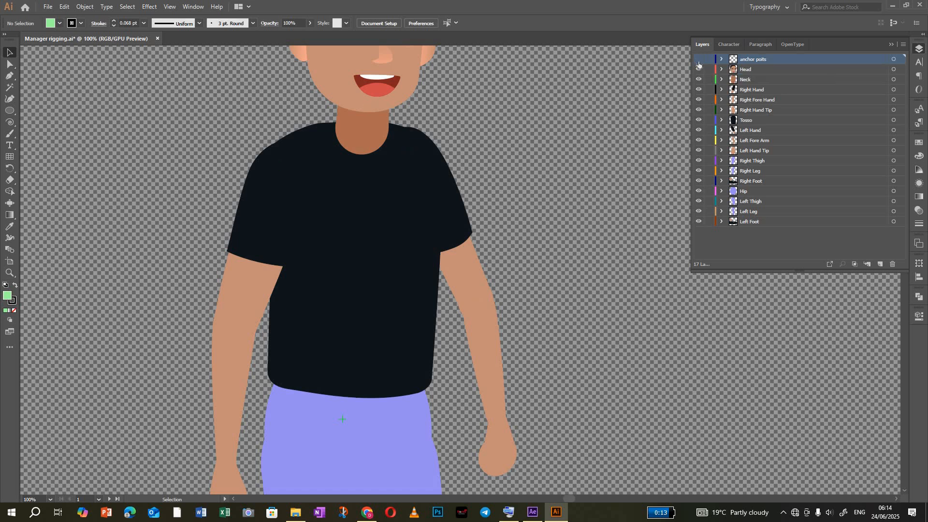
click(699, 62)
Step: Switch to After Effects and open the Duik Angela script panel
click(531, 512)
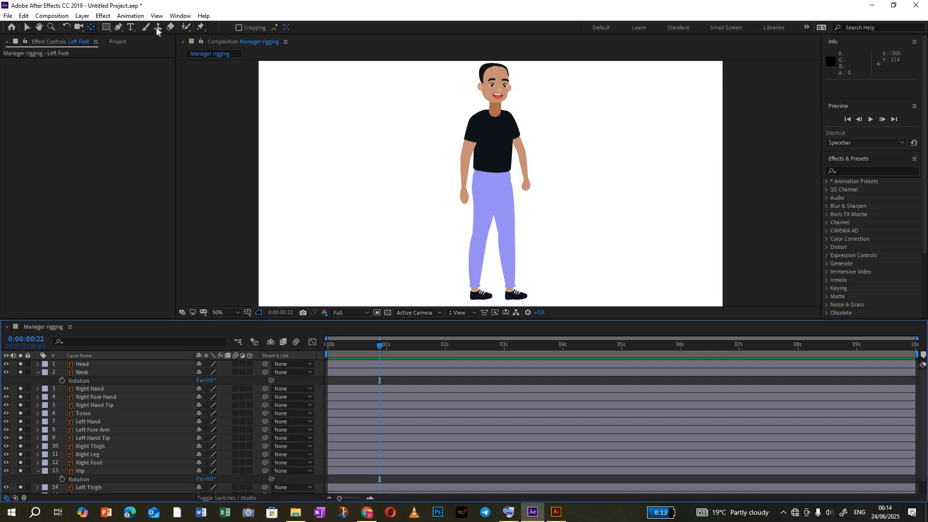
click(179, 15)
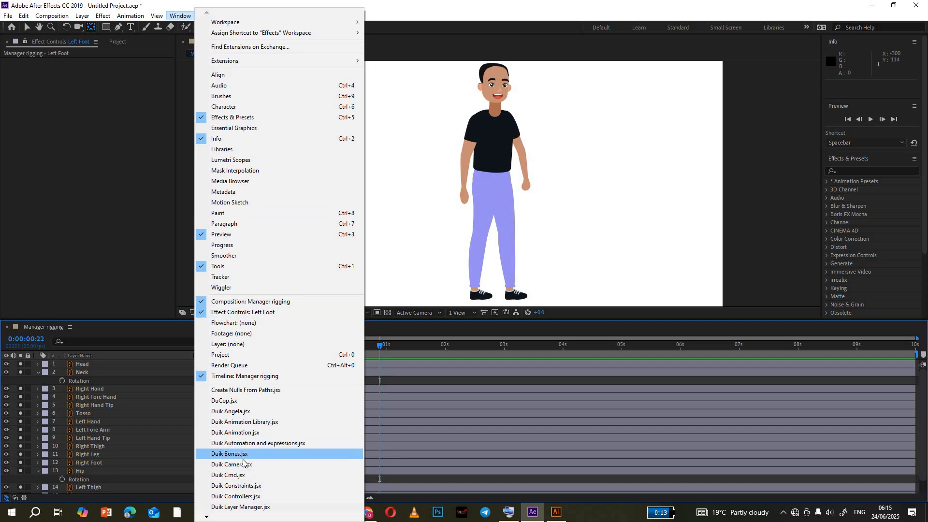
click(240, 411)
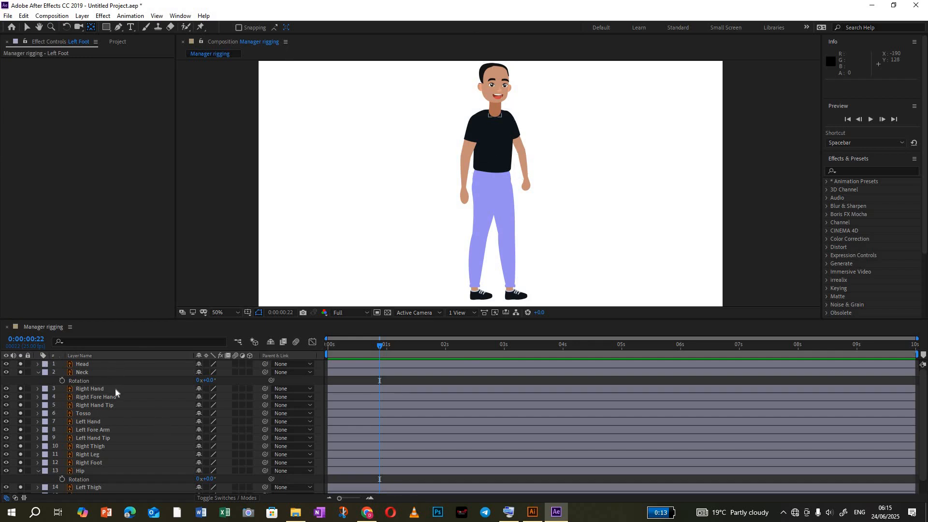
Step: Collapse the expanded Rotation properties of the Neck and Hip layers in the timeline
scroll(115, 391, down, 1)
scroll(114, 399, up, 1)
click(36, 372)
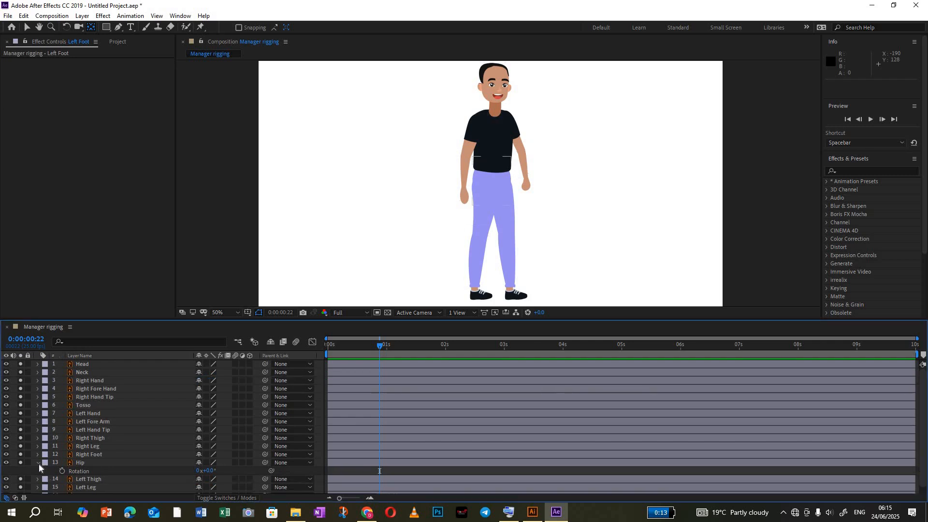
click(38, 463)
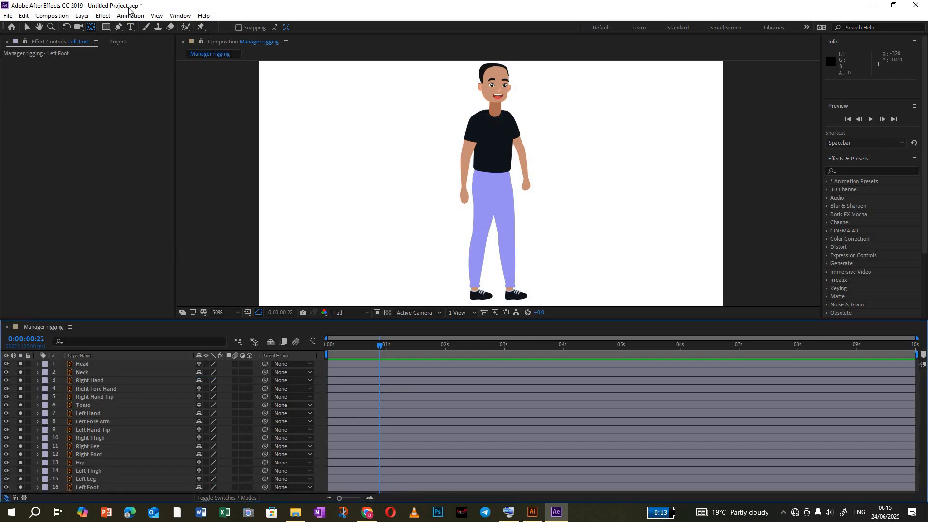
click(186, 27)
click(182, 16)
click(182, 16)
click(181, 16)
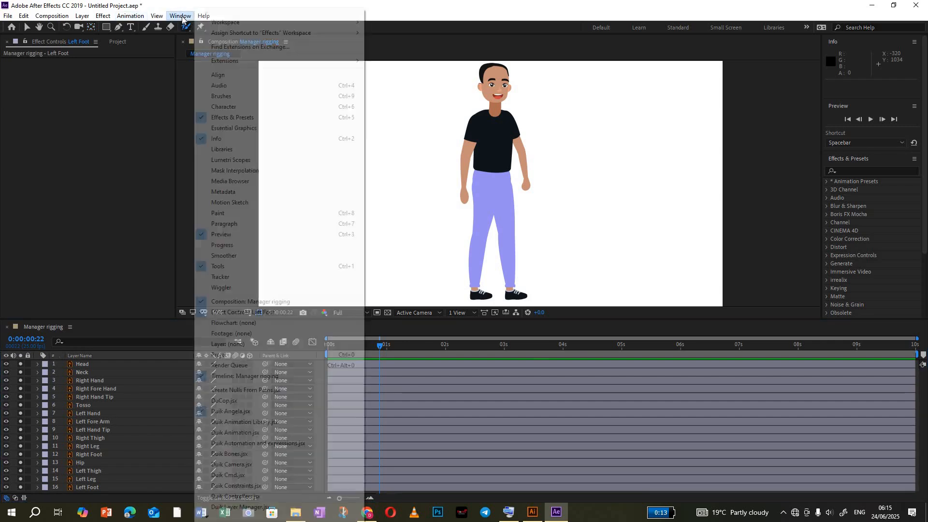
click(27, 27)
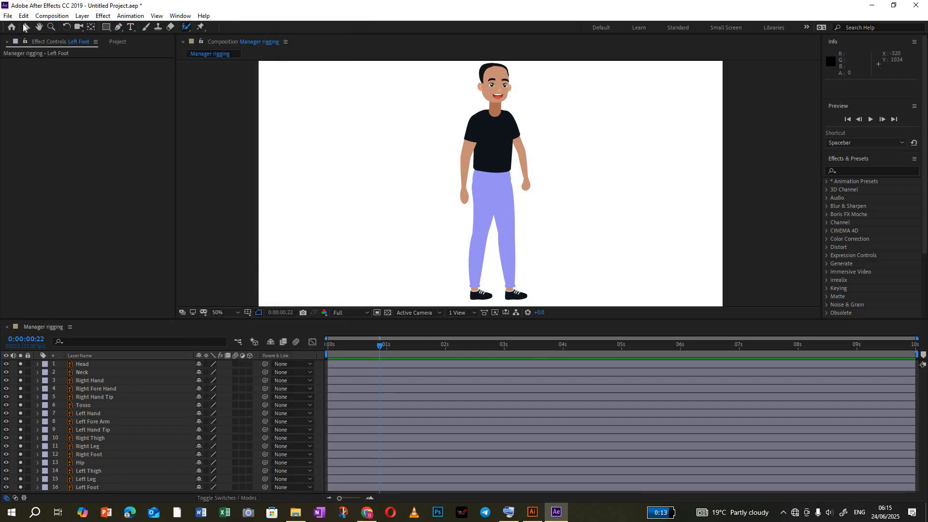
click(116, 157)
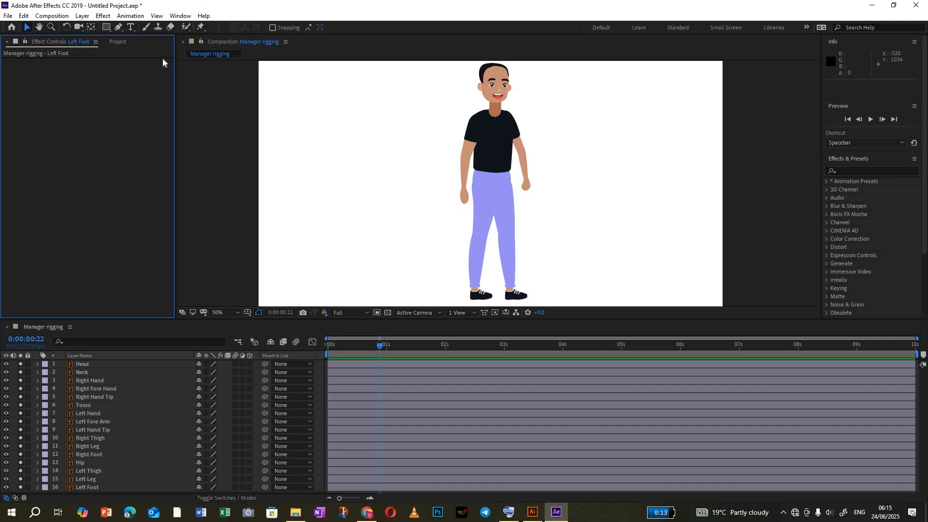
click(356, 375)
click(296, 283)
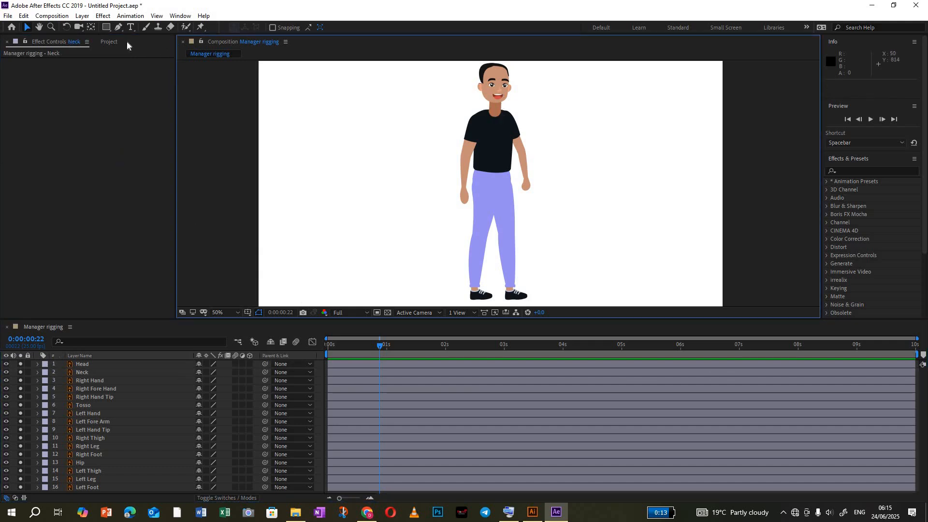
Step: Close and relaunch the Duik Angela panel, placing its window beside the character and making it taller
click(178, 16)
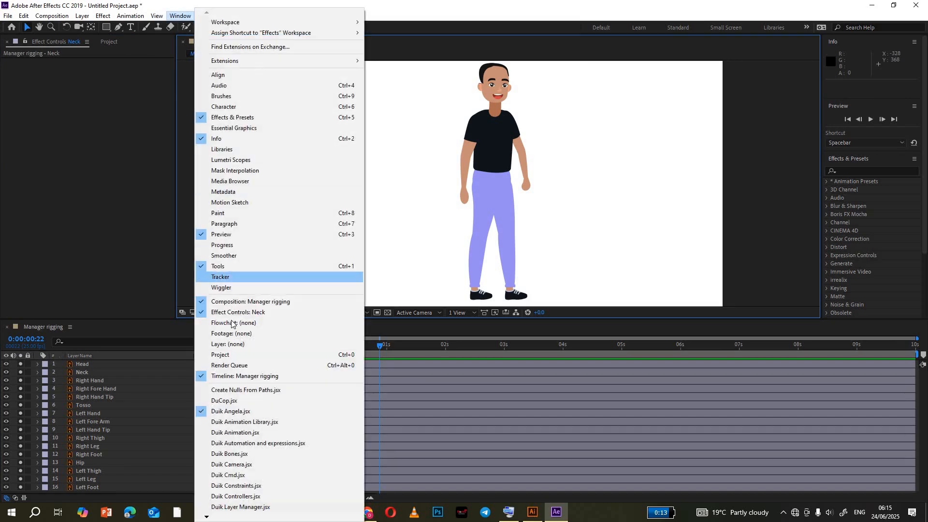
click(235, 411)
click(178, 16)
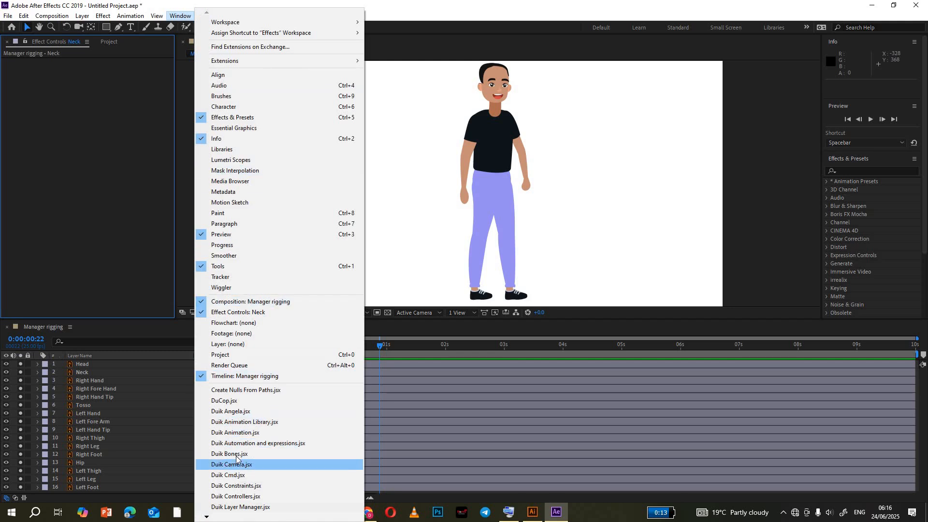
click(236, 412)
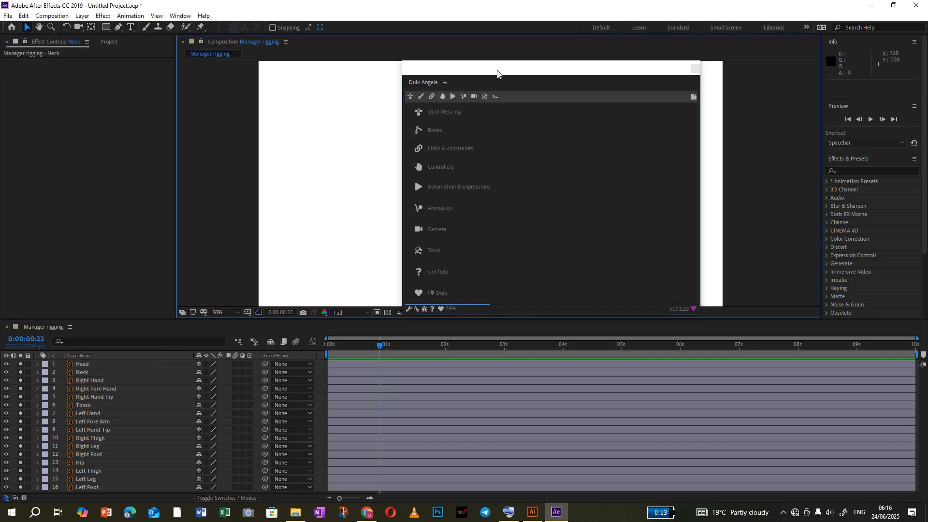
drag(499, 74, 635, 147)
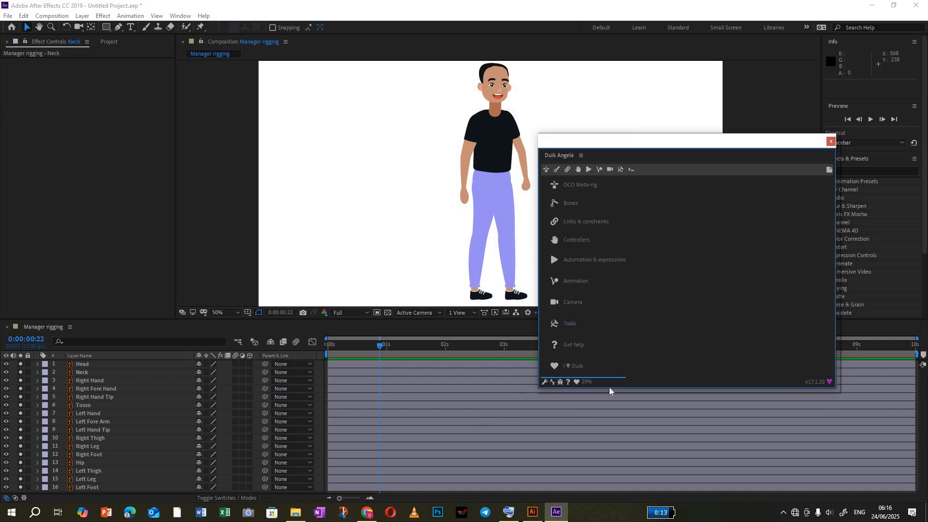
drag(609, 387, 615, 434)
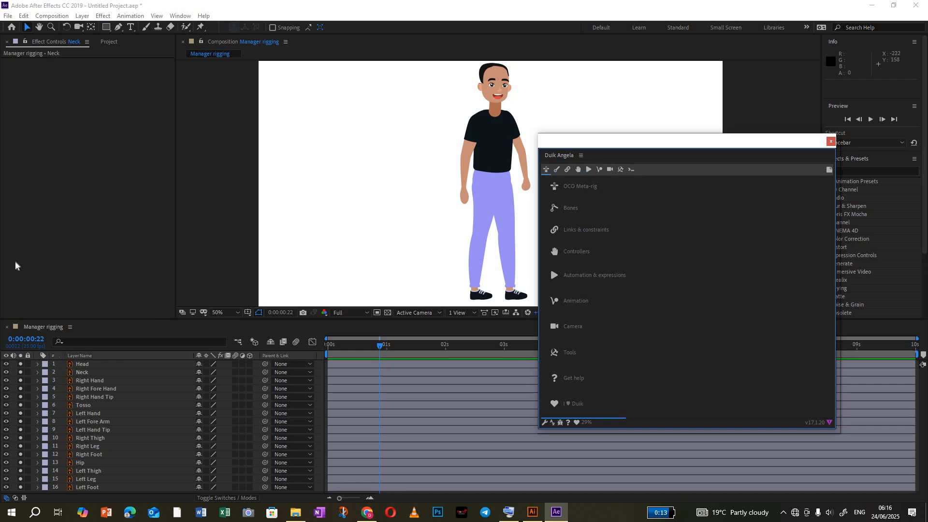
Step: Dock the Manager rigging timeline with the Project and Effect Controls panels and widen that group to show the layer bars
drag(38, 330, 87, 173)
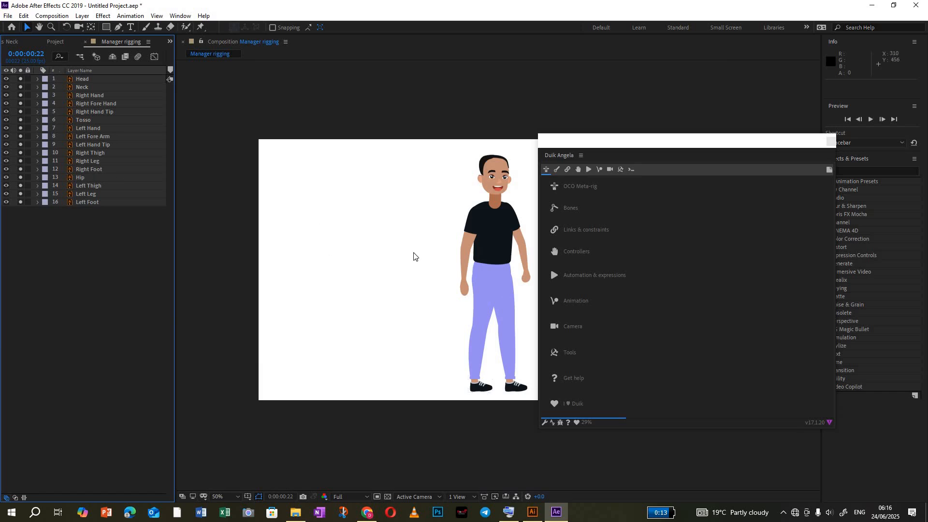
scroll(413, 252, up, 2)
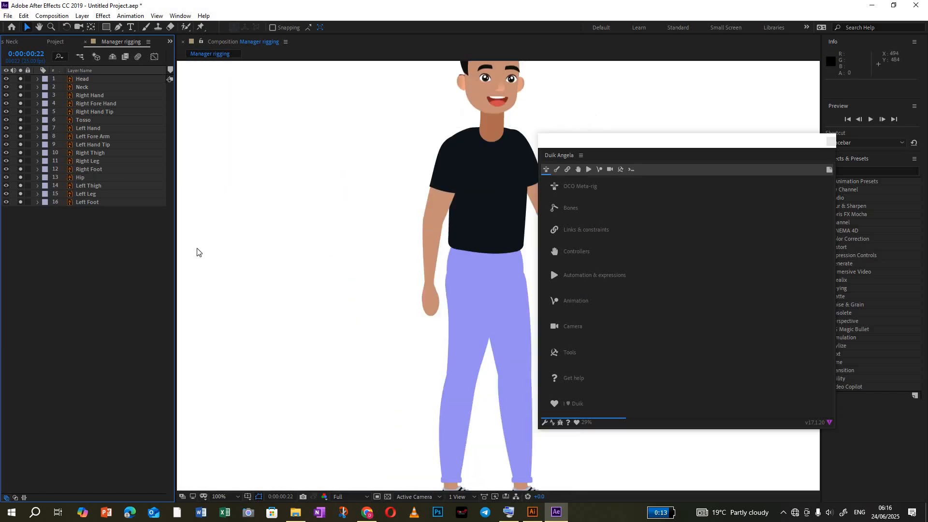
drag(175, 255, 228, 265)
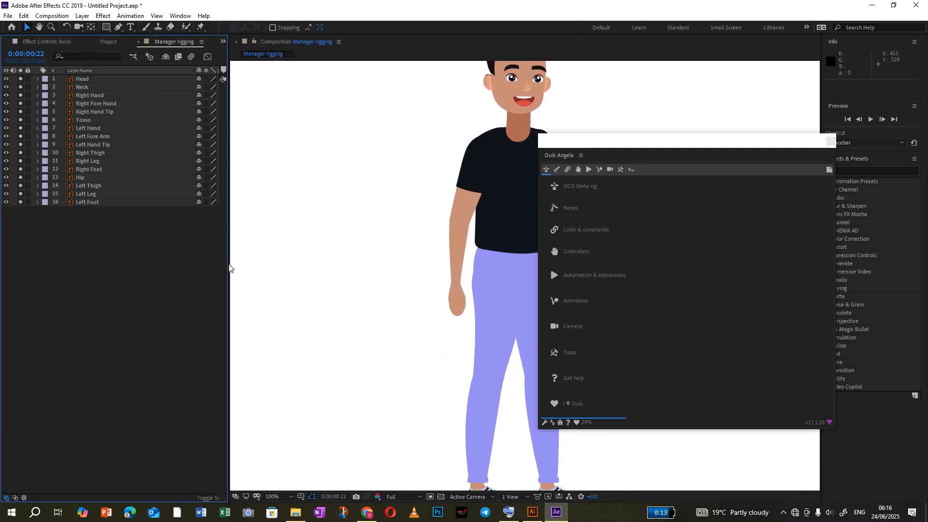
drag(602, 149, 560, 57)
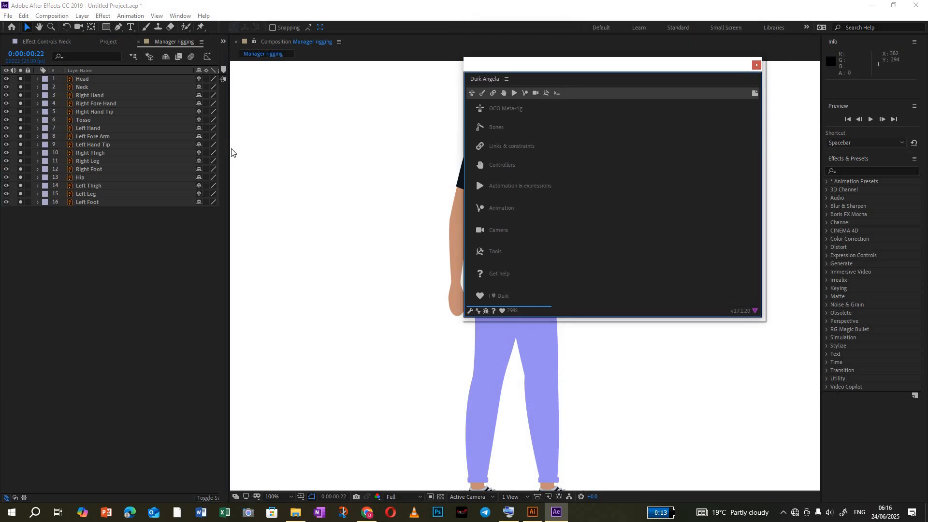
drag(229, 151, 320, 163)
drag(425, 180, 469, 180)
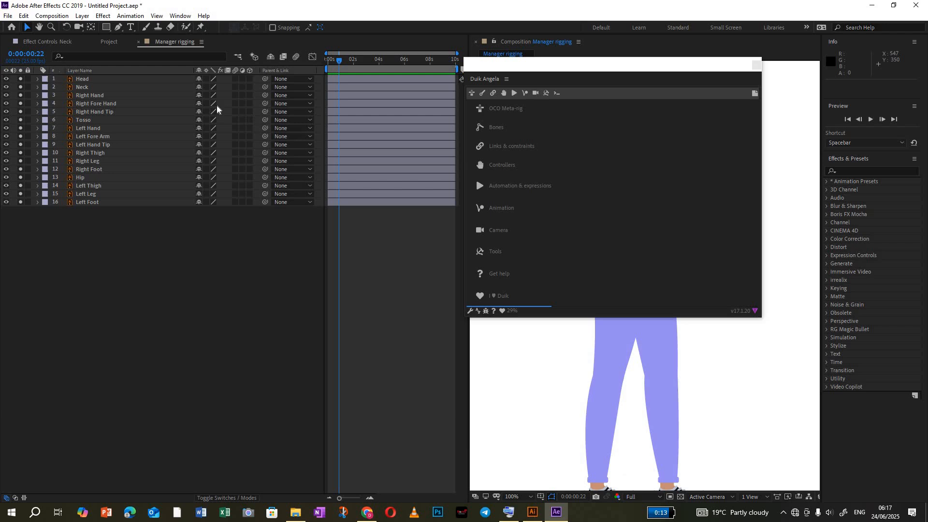
Step: Narrow the layer name column and the docked timeline to give the composition view more room
click(322, 84)
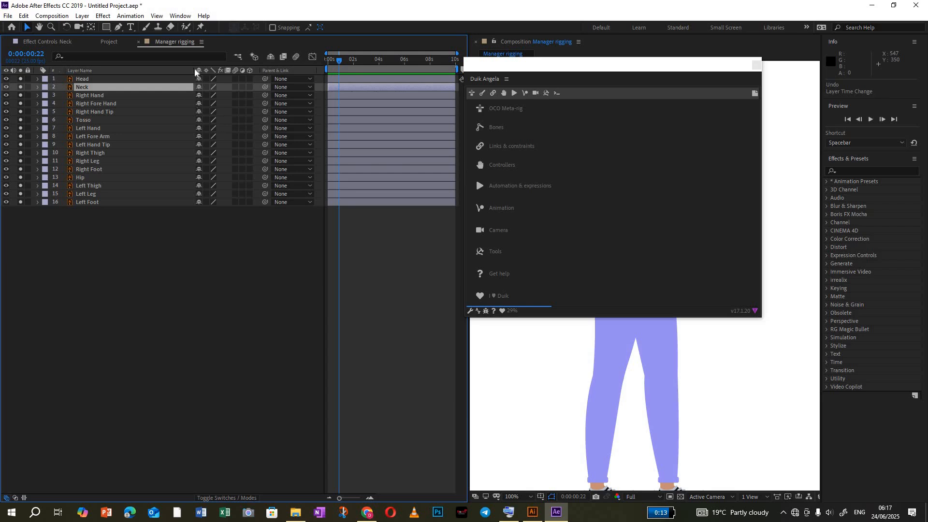
drag(194, 67, 139, 72)
drag(479, 85, 495, 154)
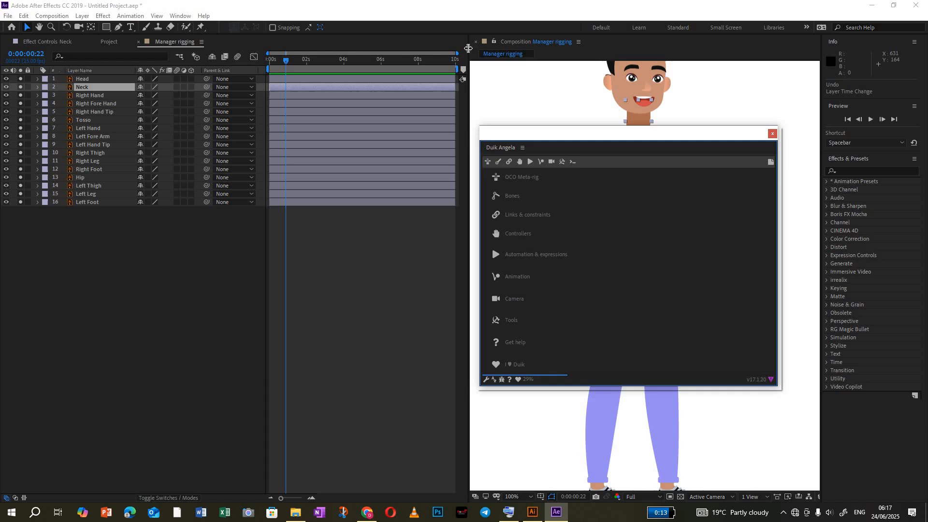
drag(466, 47, 347, 56)
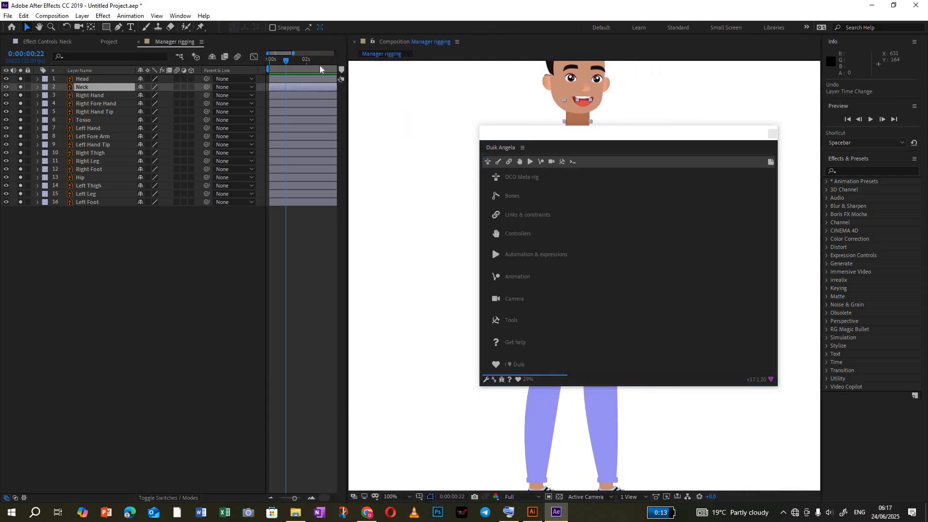
Step: Review the docked Project, Effect Controls and timeline panels, checking the effect controls for the Neck and Right Fore Hand layers
click(107, 42)
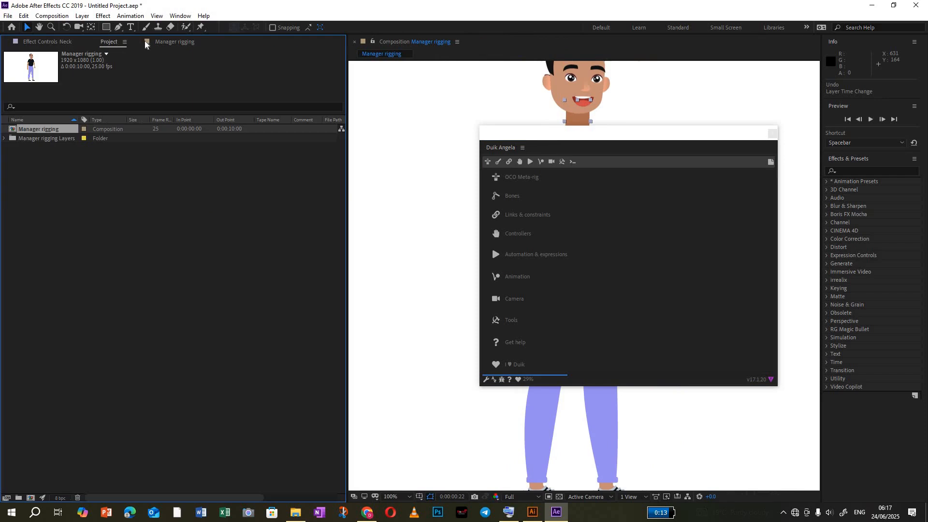
click(57, 41)
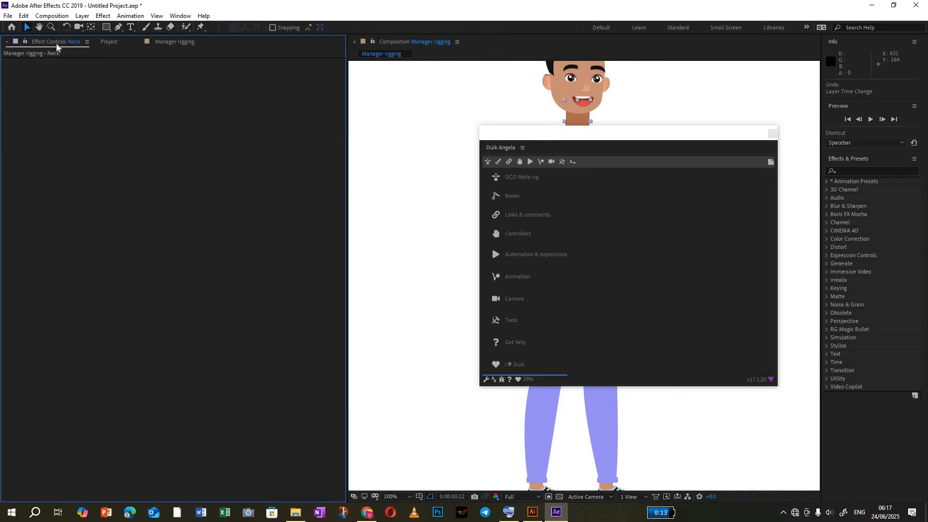
click(169, 42)
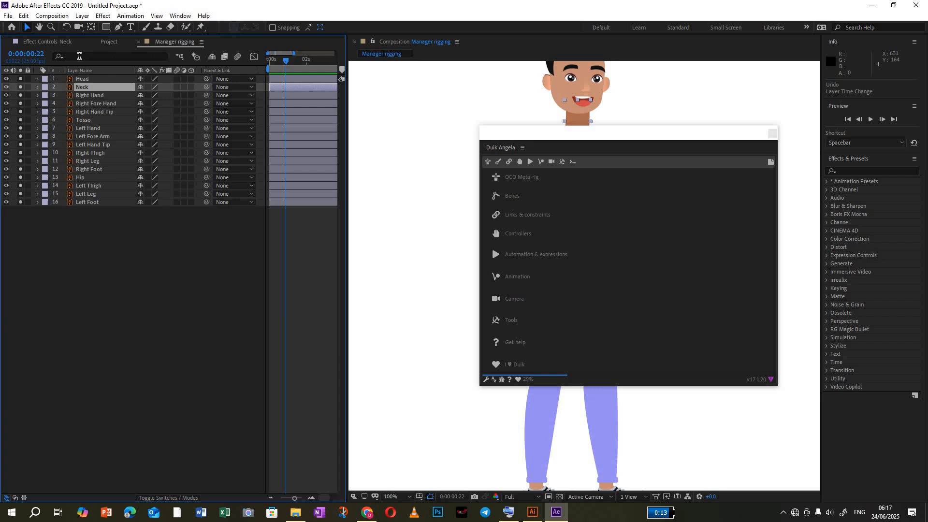
click(50, 43)
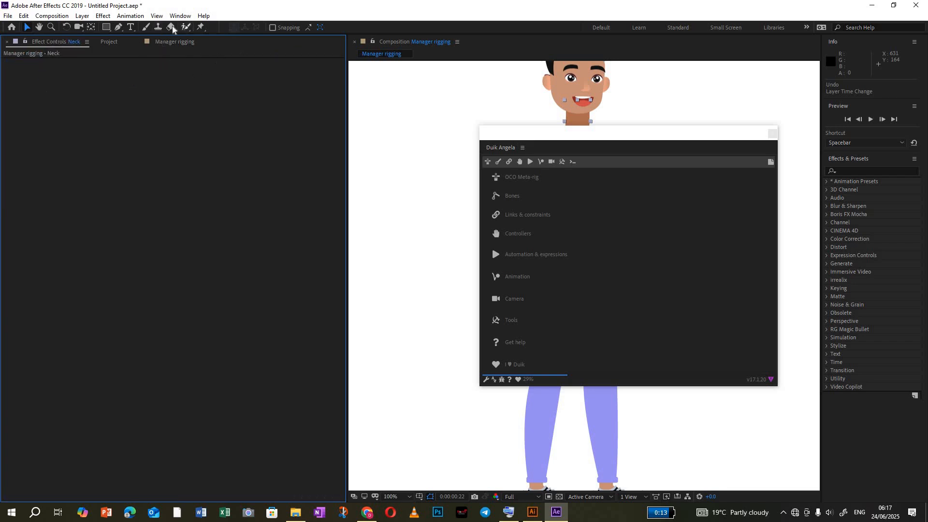
click(177, 43)
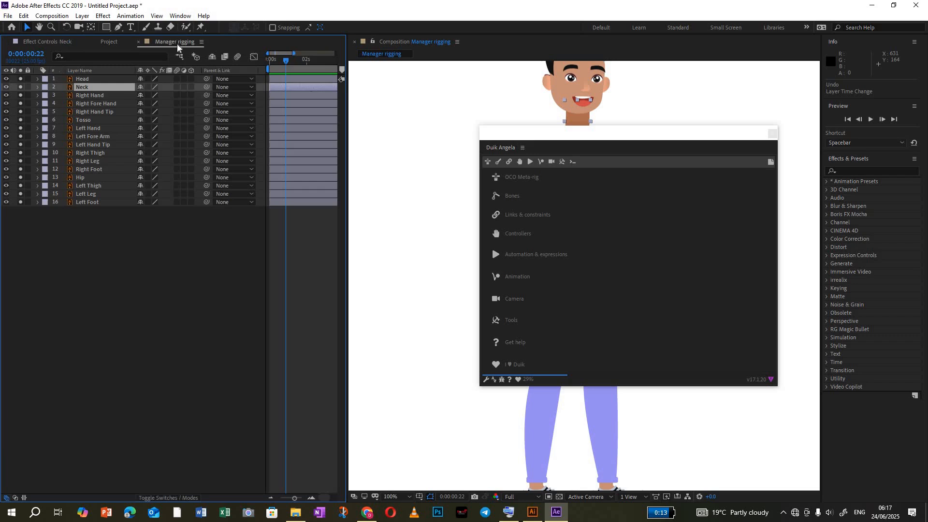
click(82, 103)
click(48, 43)
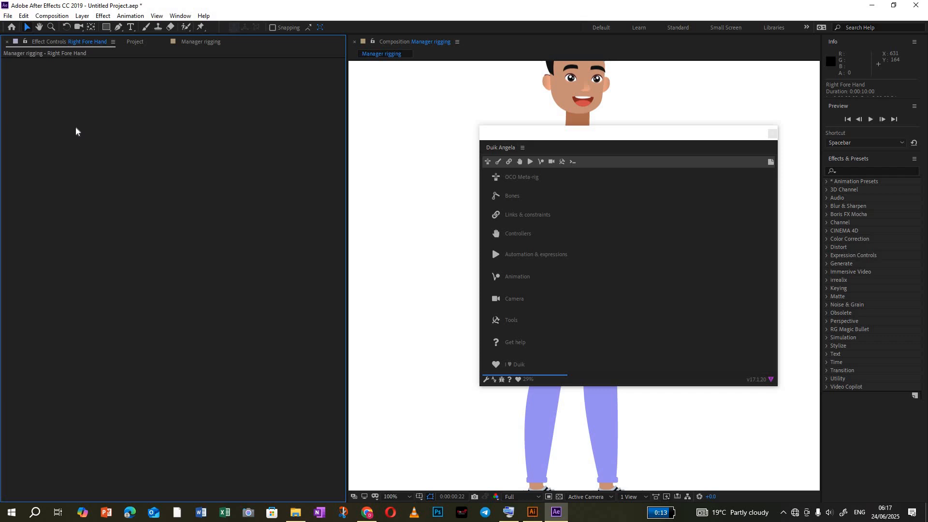
click(199, 42)
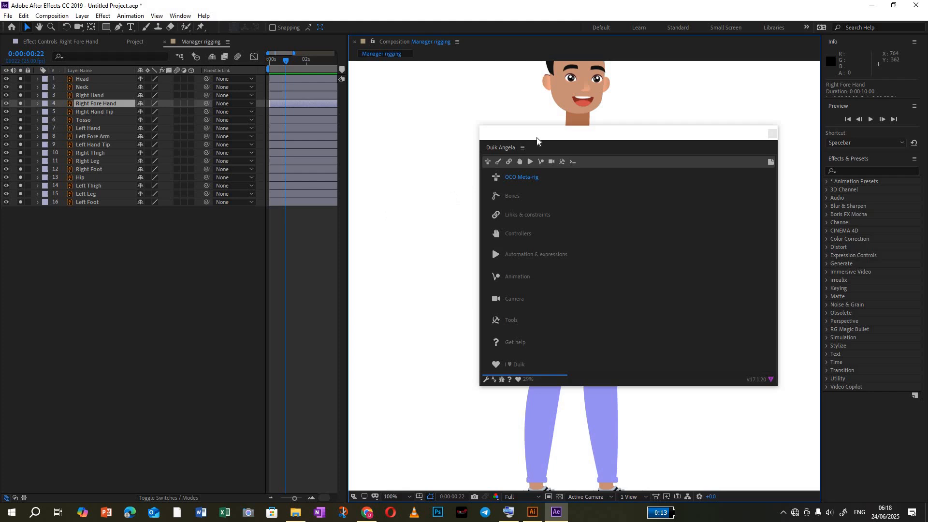
Step: Move the Duik Angela window clear of the character, over the empty area below the timeline layers
drag(540, 139, 475, 137)
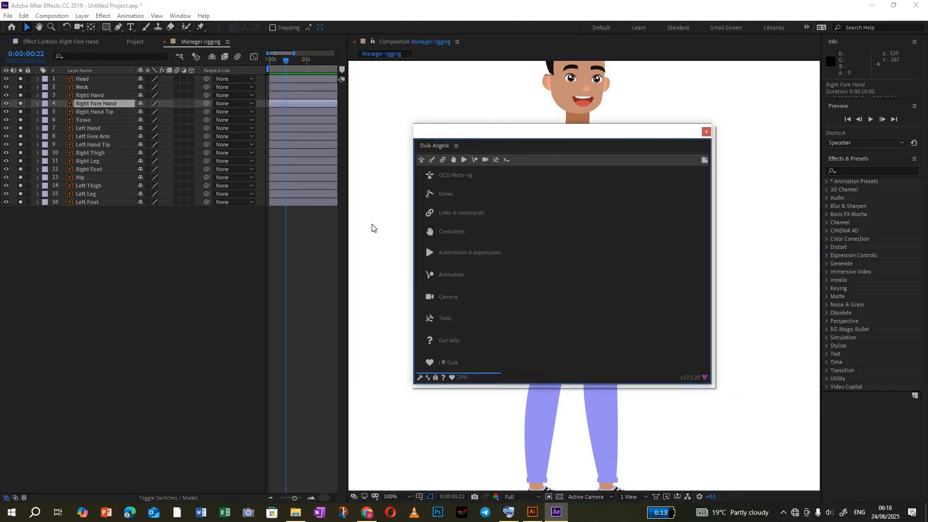
drag(503, 136, 238, 156)
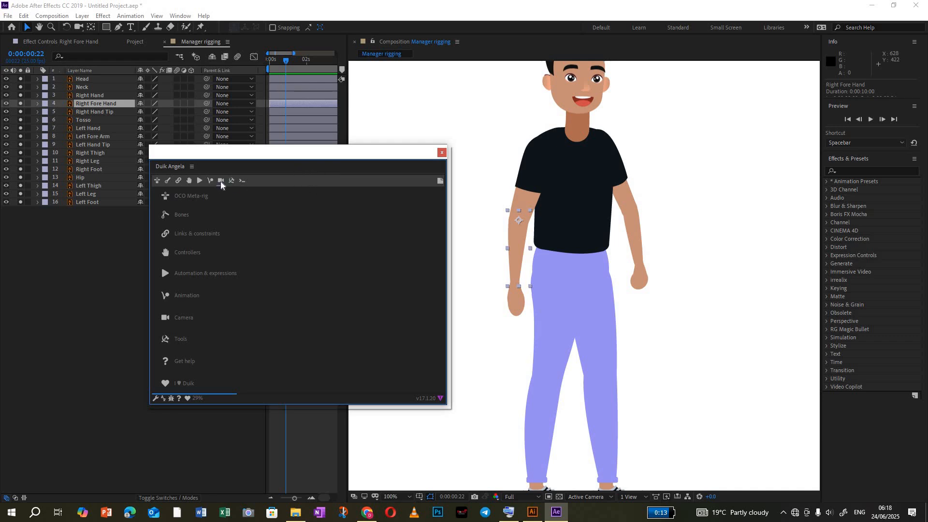
drag(220, 186, 187, 274)
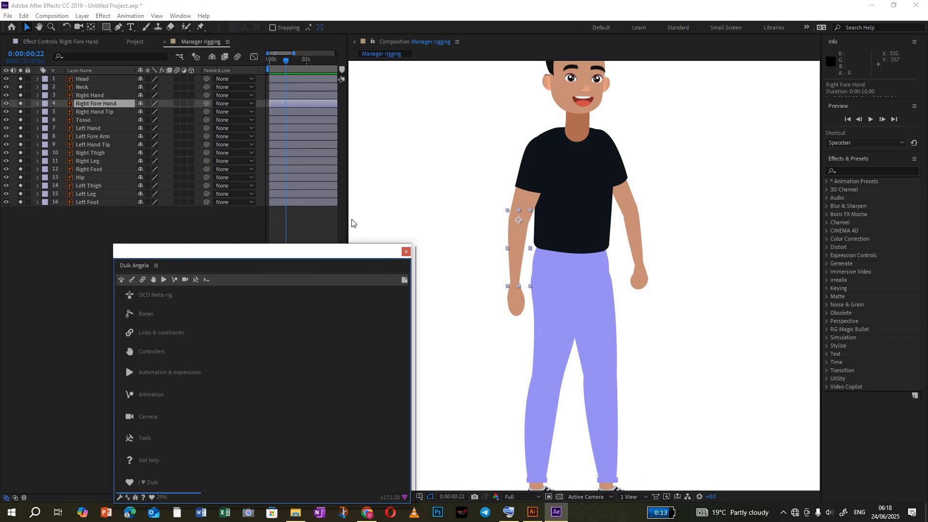
Step: Deselect all layers and activate the Pen tool, with the character's torso and arms framed in the composition view
click(404, 198)
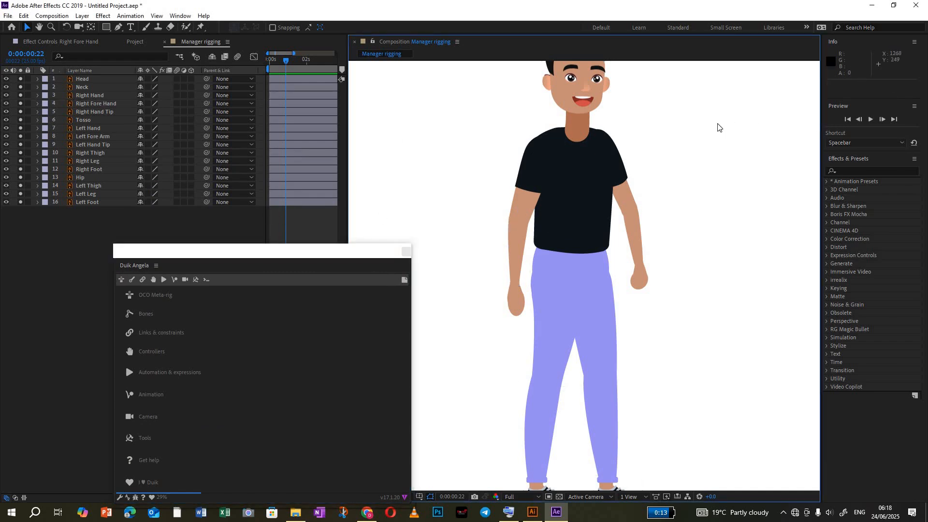
click(119, 27)
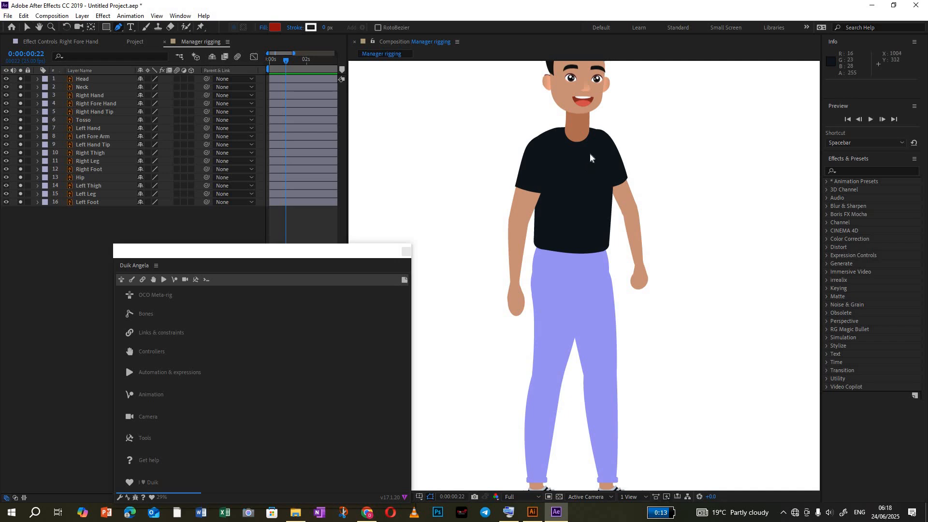
key(comma)
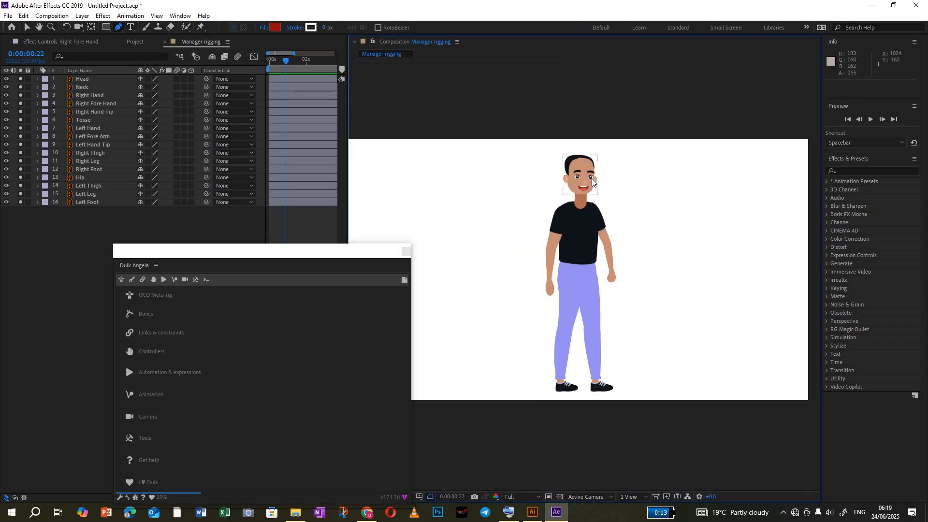
key(period)
key(period)
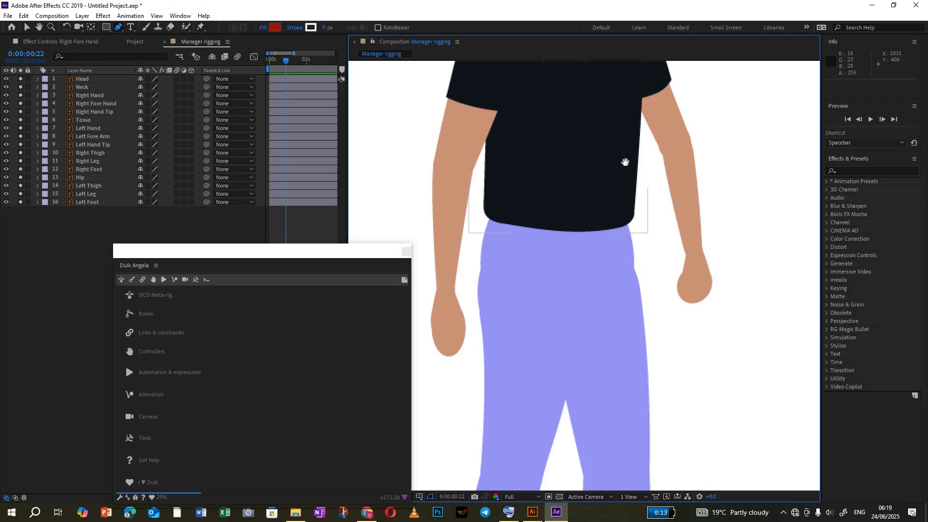
drag(625, 162, 684, 215)
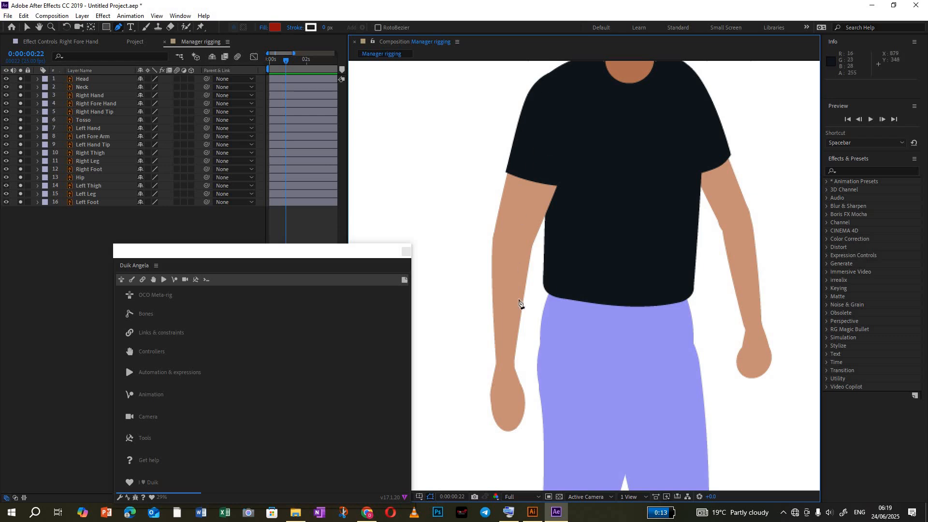
Step: Switch to Illustrator and try a Pen path down the left arm through the shoulder, elbow, wrist and hand tip
click(532, 513)
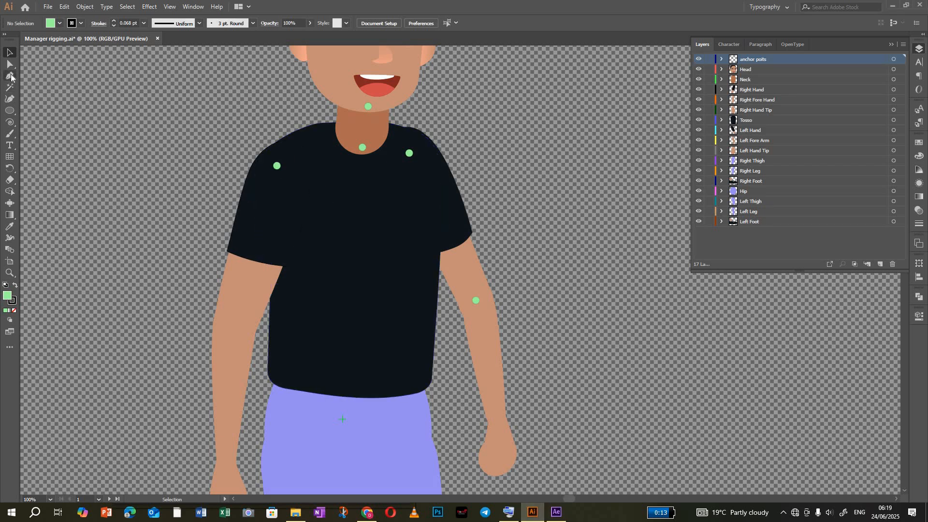
click(9, 76)
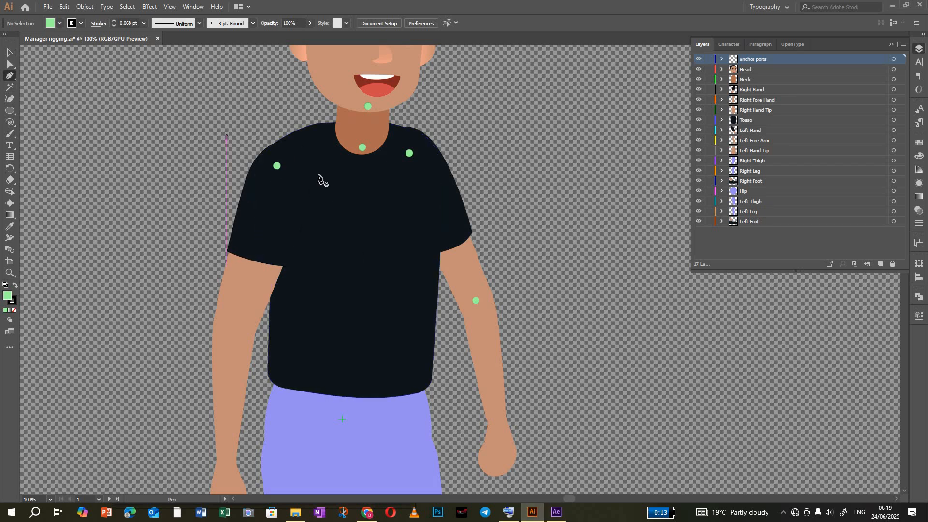
click(276, 166)
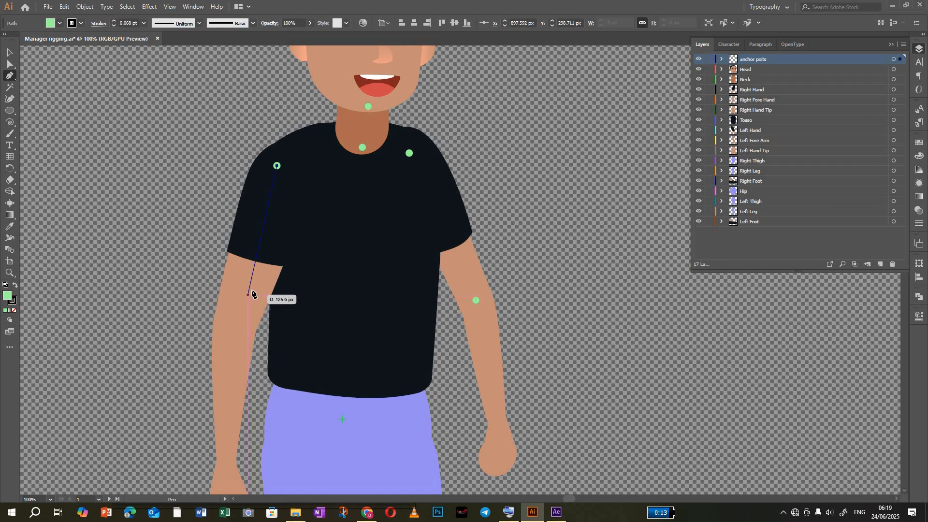
key(Escape)
click(410, 153)
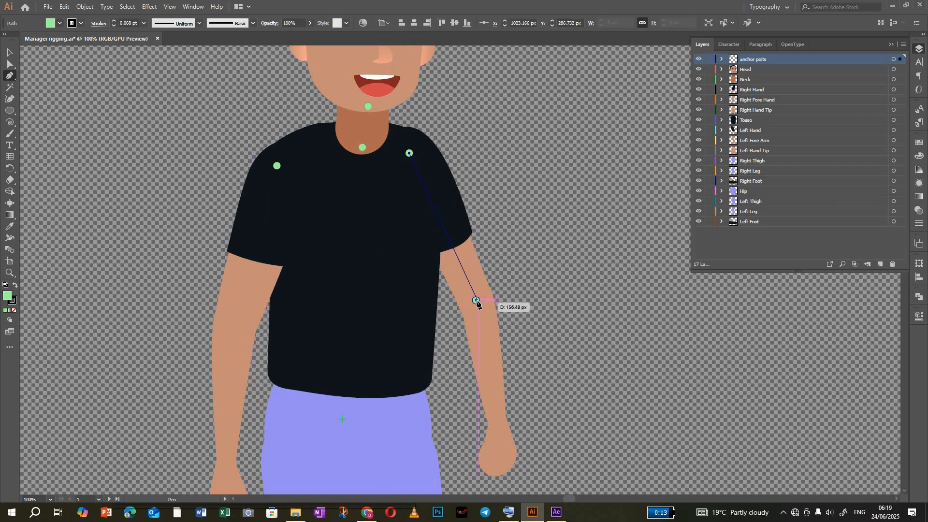
drag(476, 300, 477, 315)
click(497, 418)
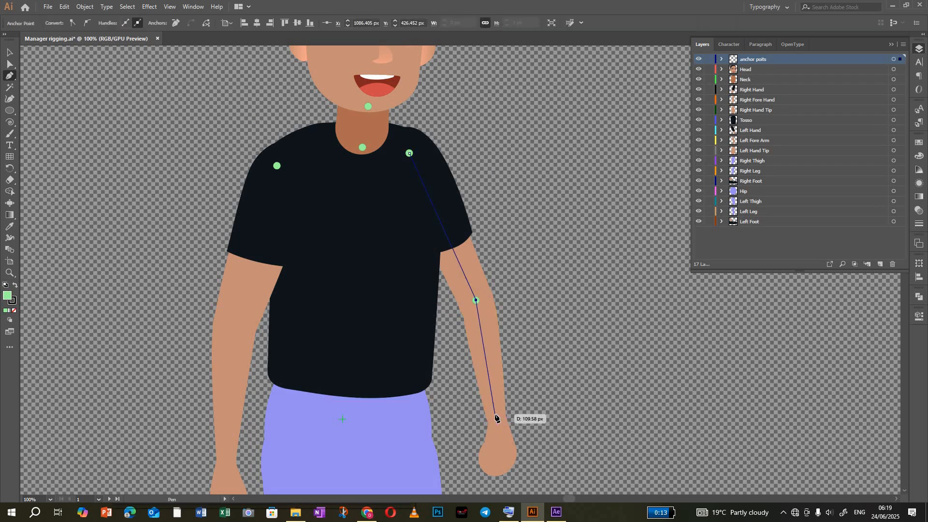
click(497, 469)
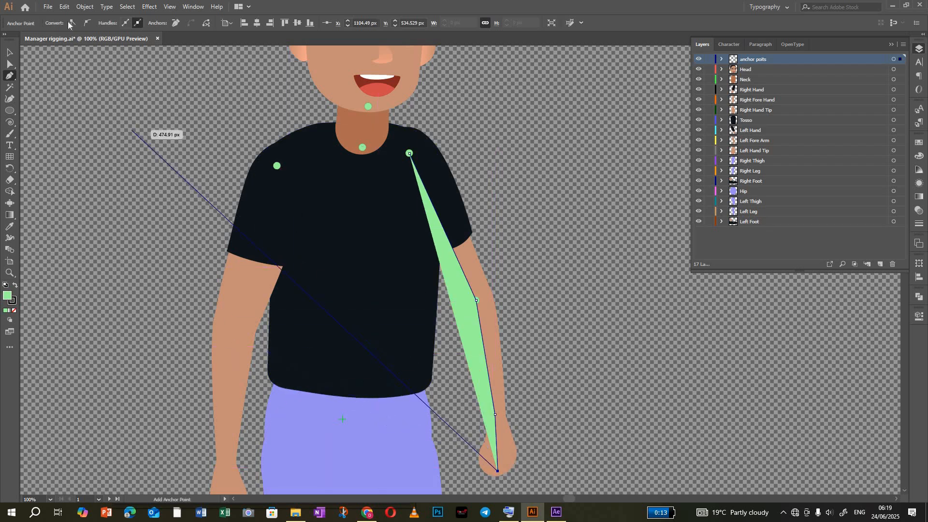
Step: Delete the trial arm path in Illustrator and switch back to After Effects
click(10, 63)
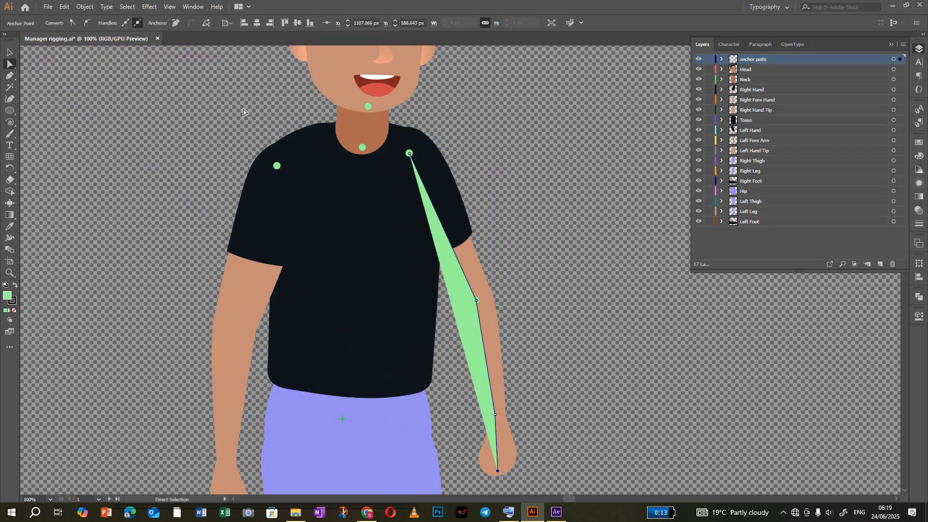
key(Delete)
key(Delete)
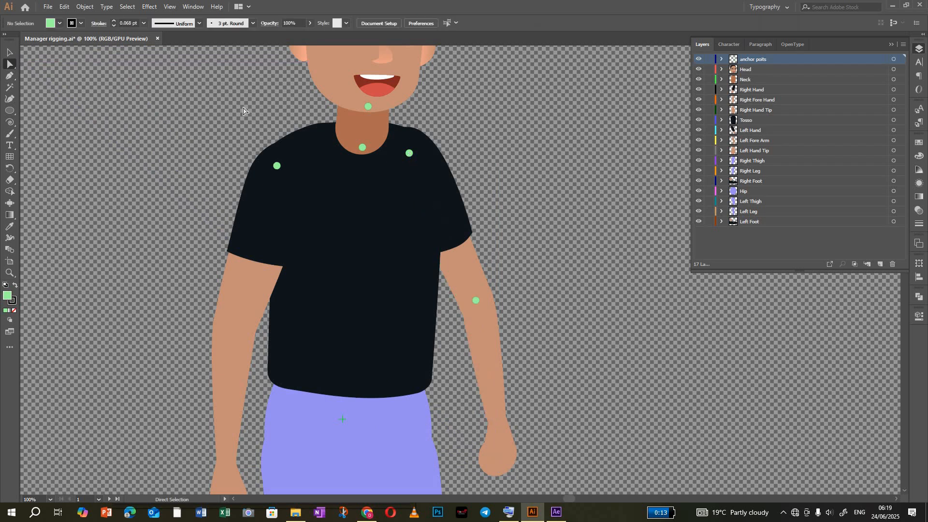
click(893, 5)
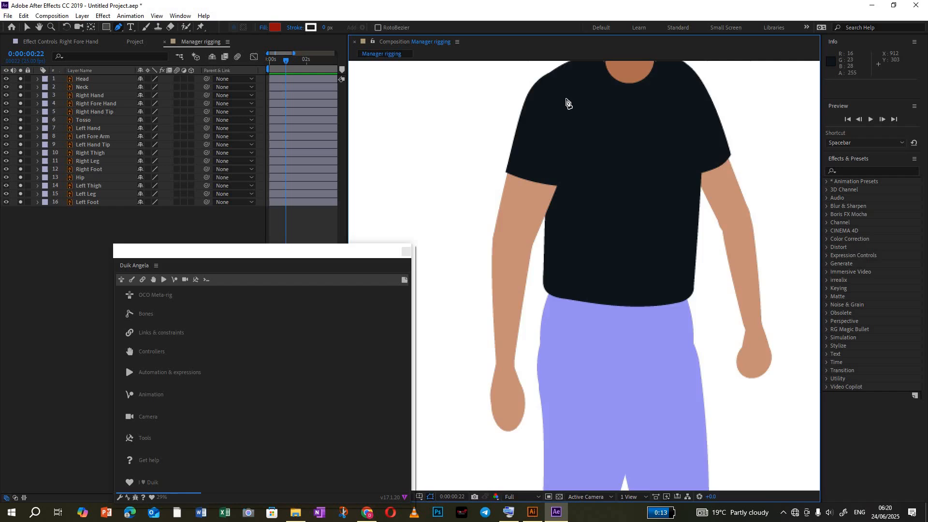
Step: Draw a four-point Pen path down the character's right arm through the shoulder, elbow, wrist and hand tip
scroll(567, 99, up, 1)
scroll(567, 99, down, 2)
scroll(568, 111, up, 1)
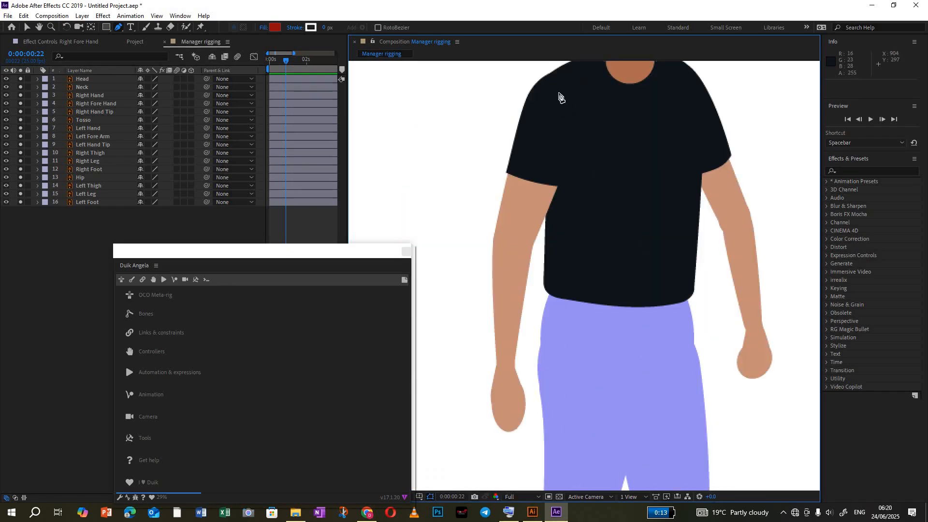
click(556, 95)
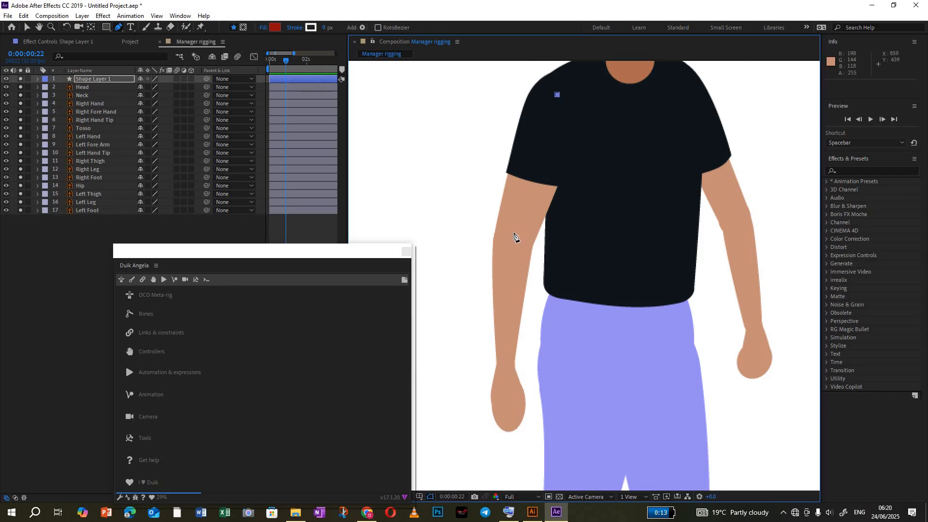
click(513, 233)
click(505, 364)
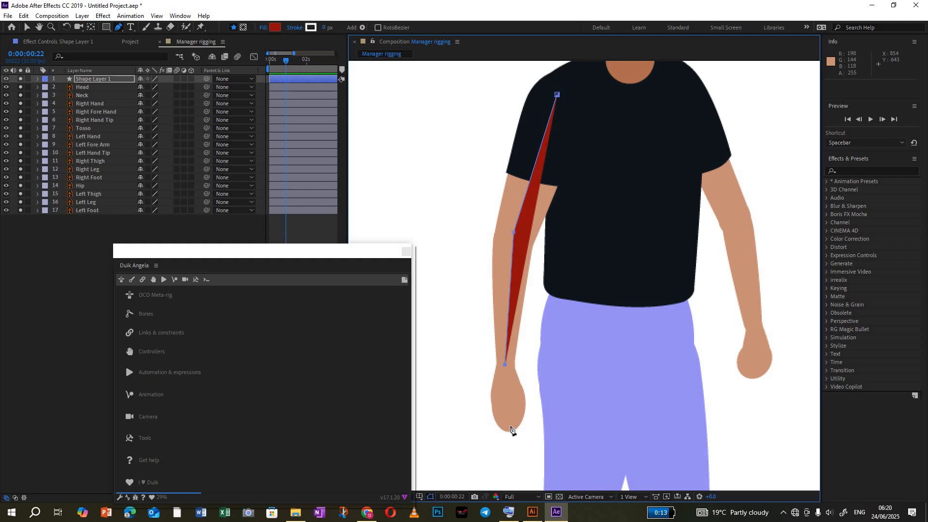
click(512, 424)
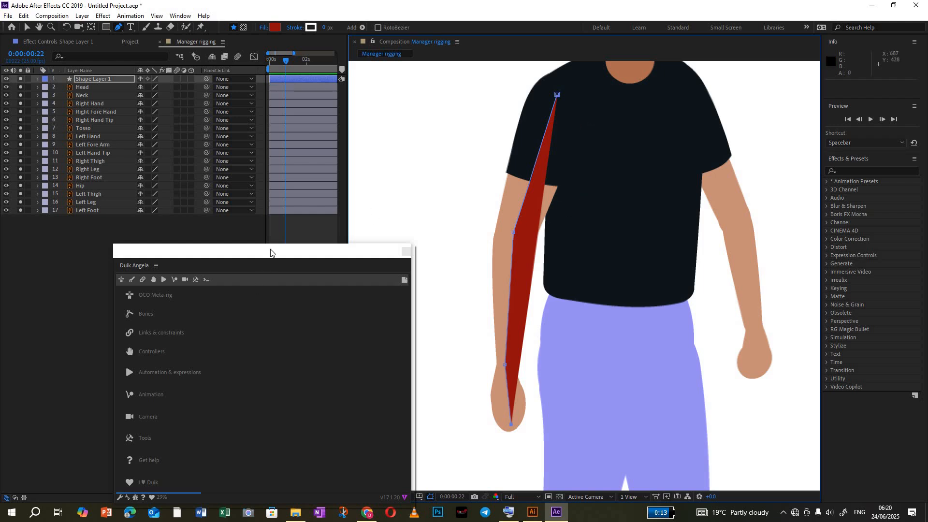
Step: Create Duik Hominoid Arm bones from the path drawn along the right arm
drag(272, 255, 348, 141)
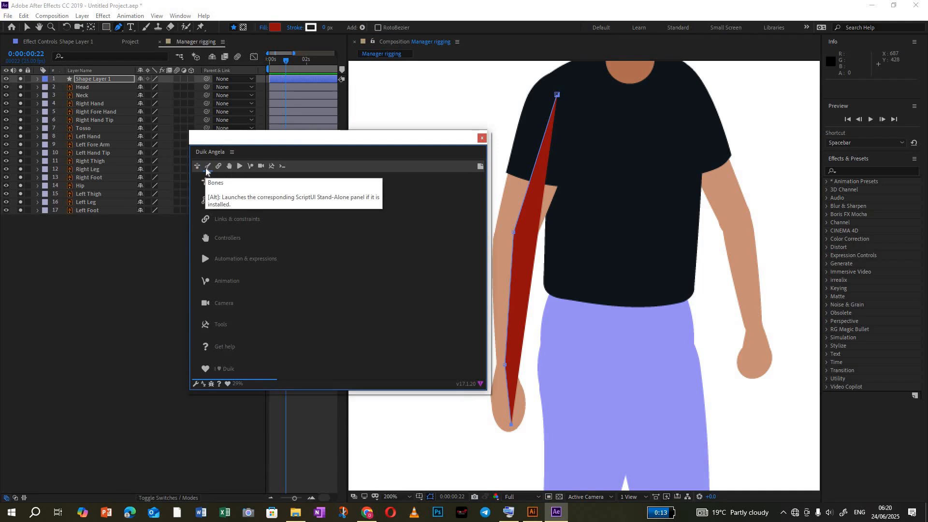
click(207, 166)
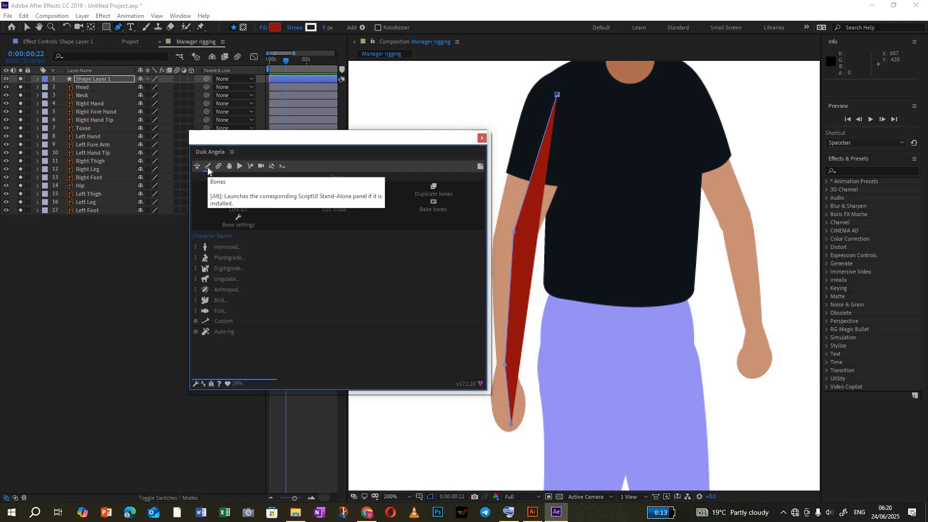
click(225, 248)
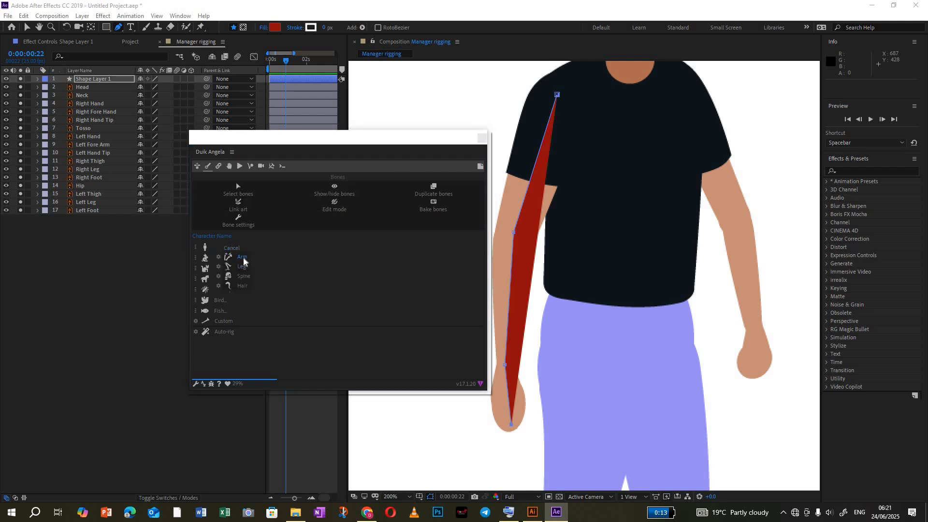
click(243, 258)
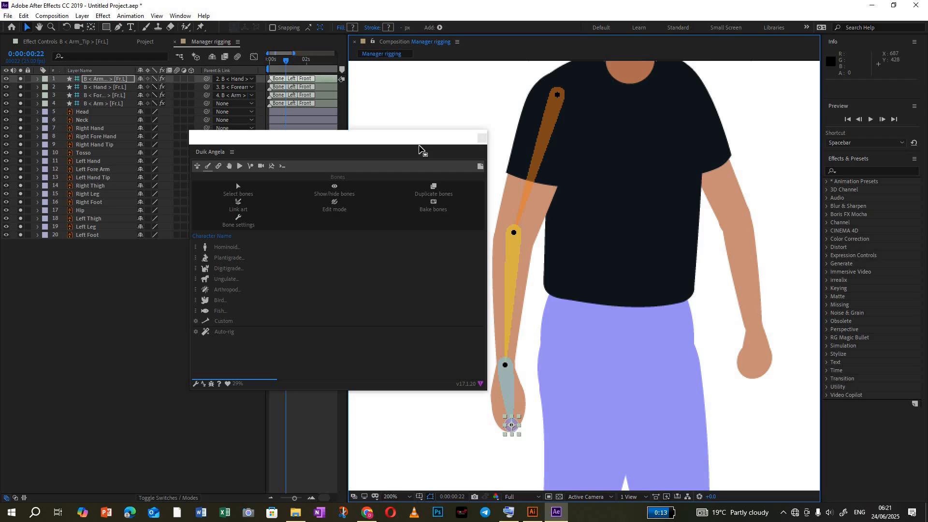
Step: Move the Duik Angela window below the timeline layers and widen the layer name column to show the full bone names
drag(410, 142, 352, 153)
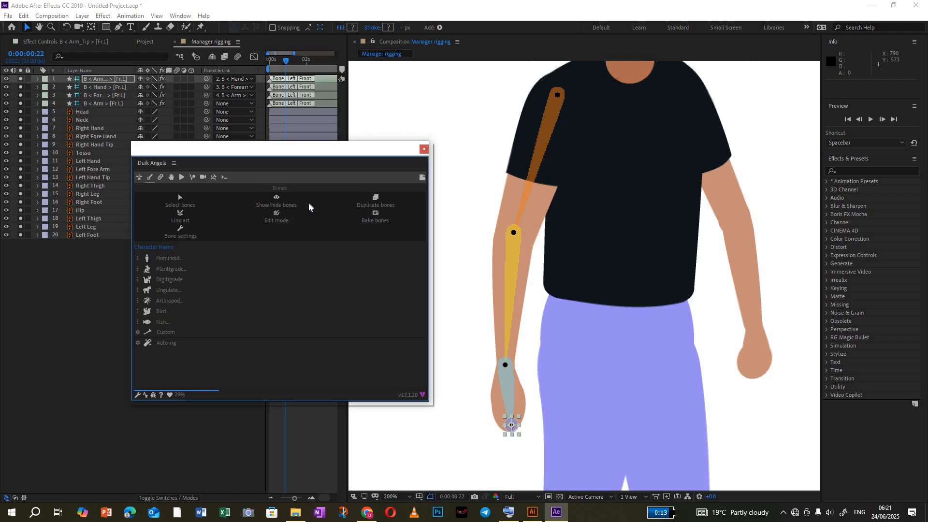
drag(267, 167, 308, 271)
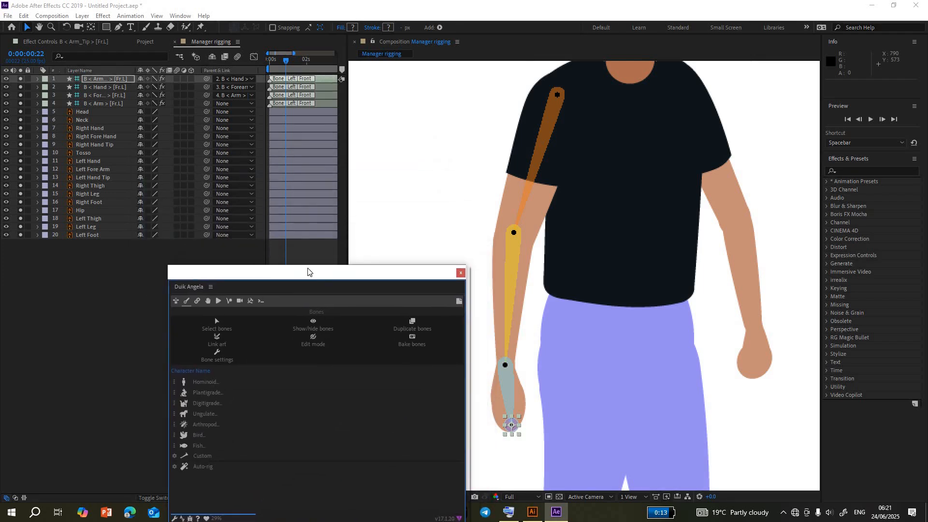
click(100, 104)
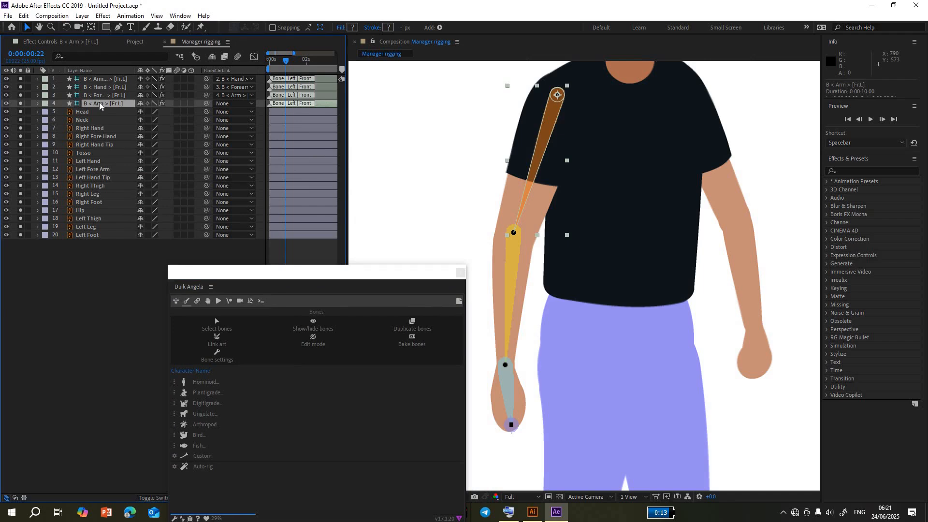
click(99, 96)
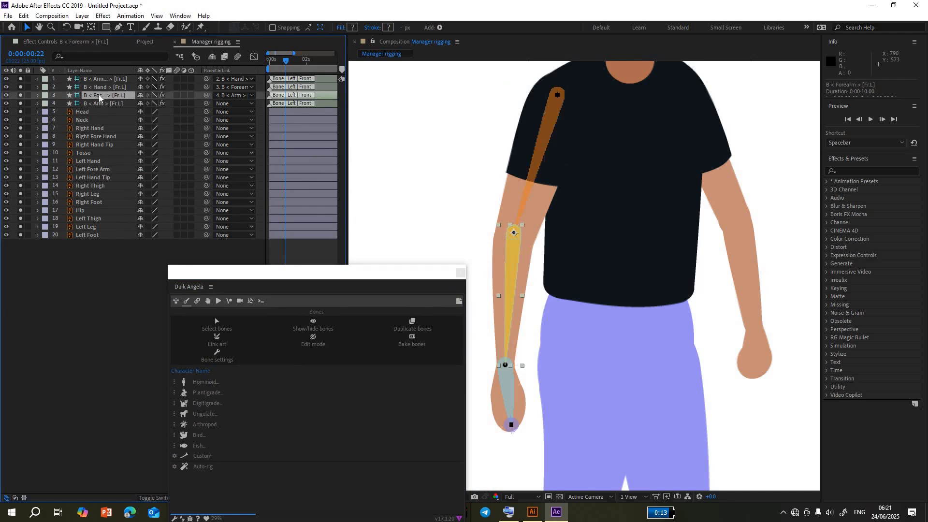
click(102, 87)
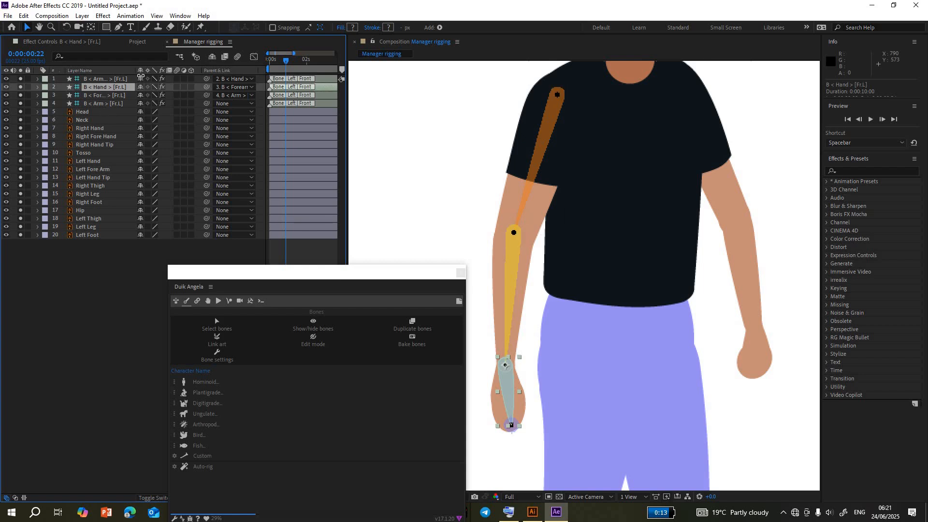
drag(139, 72, 169, 85)
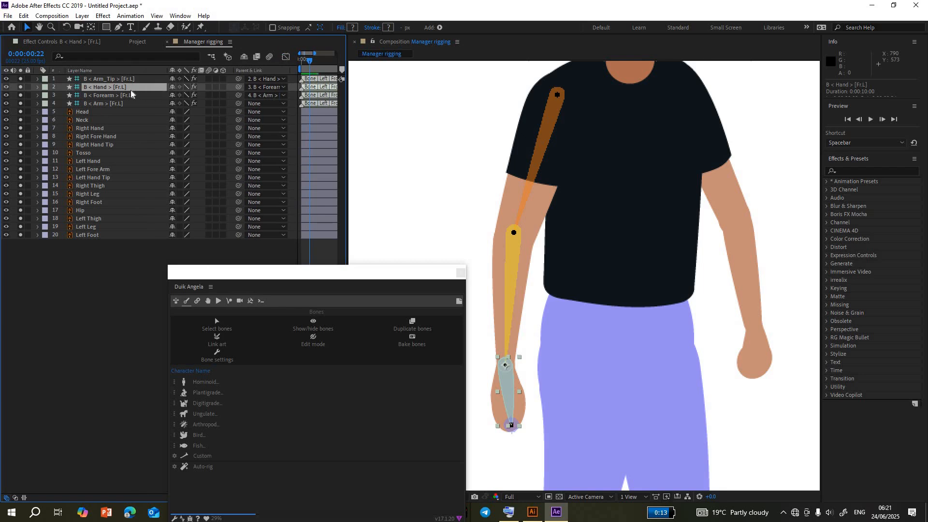
Step: Rename the Arm bone layer as B < Arm > [Fr.R] to mark it as the right side
click(120, 103)
right_click(121, 103)
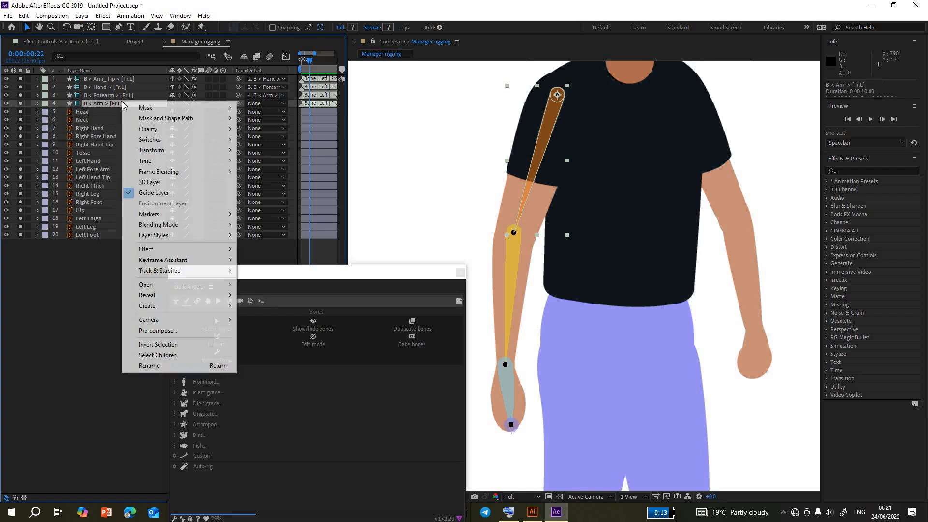
click(115, 100)
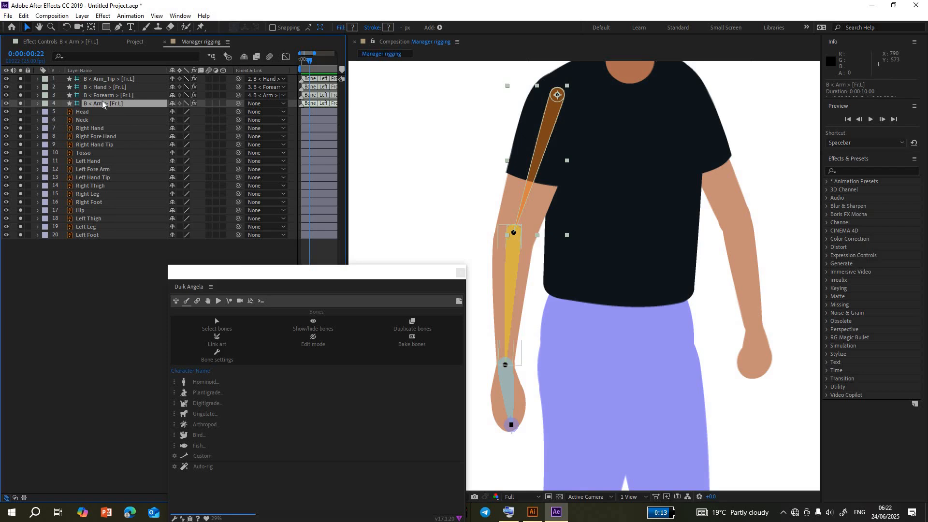
right_click(103, 104)
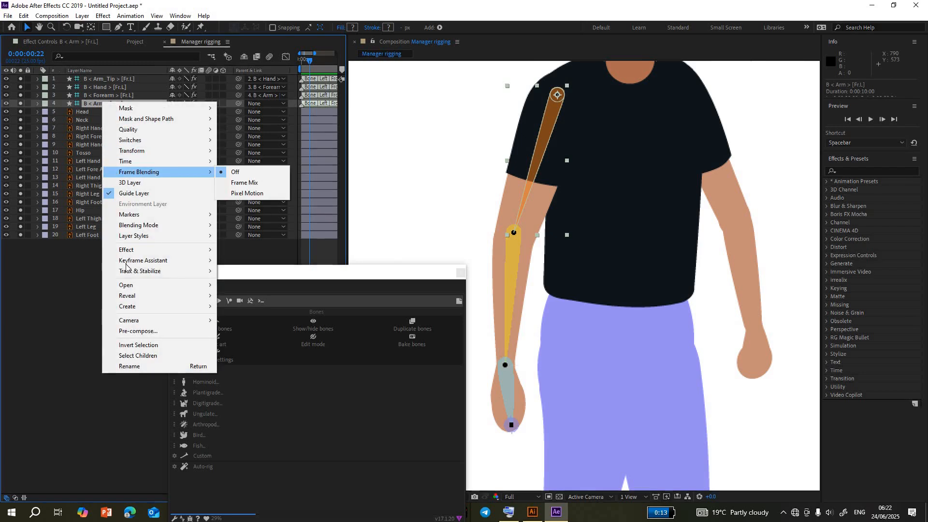
click(140, 366)
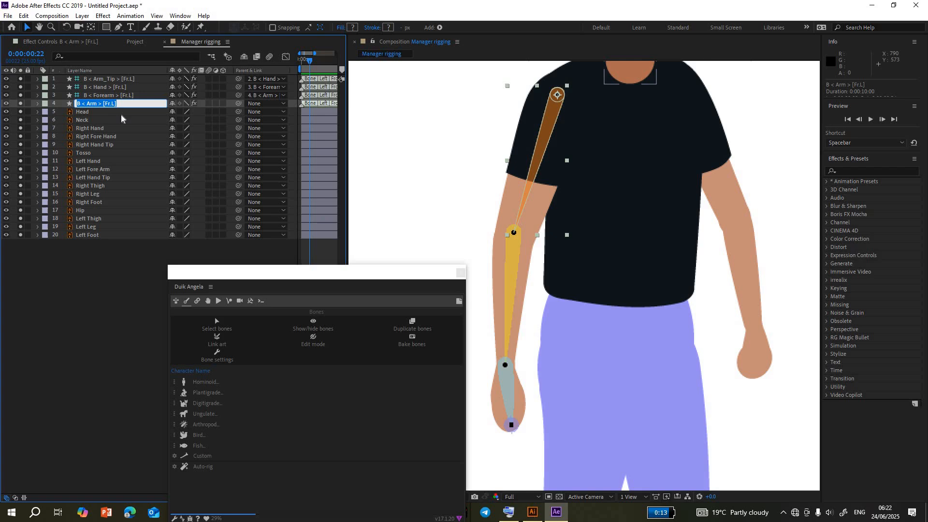
key(Left)
key(Right)
key(Right)
key(Right)
key(BackSpace)
text(R)
click(130, 95)
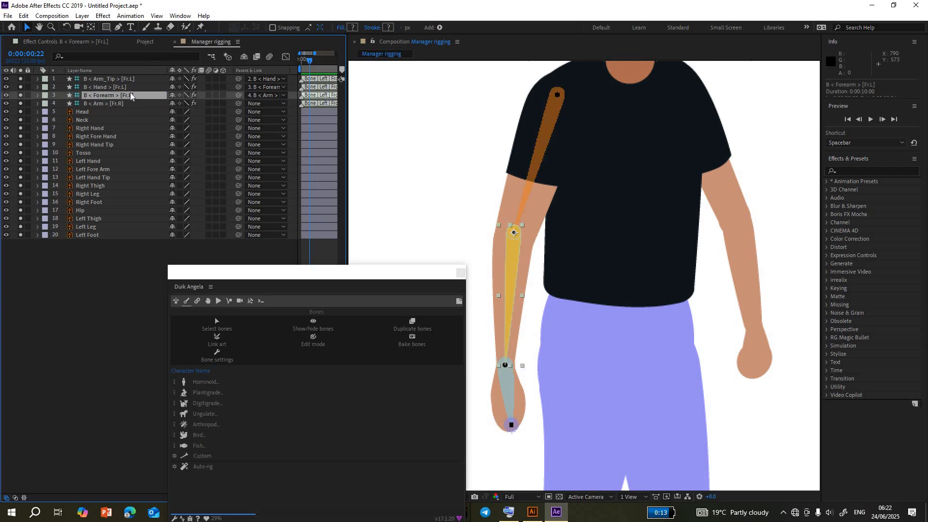
right_click(129, 95)
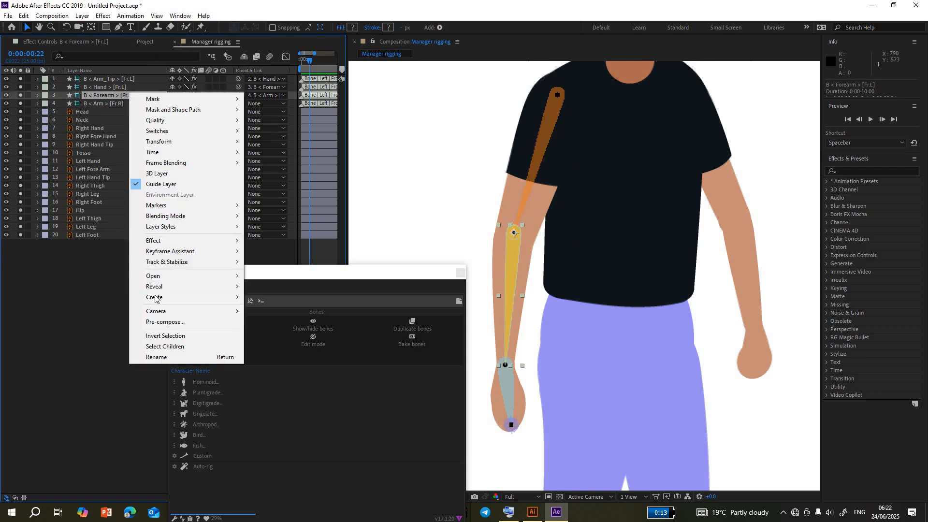
click(173, 357)
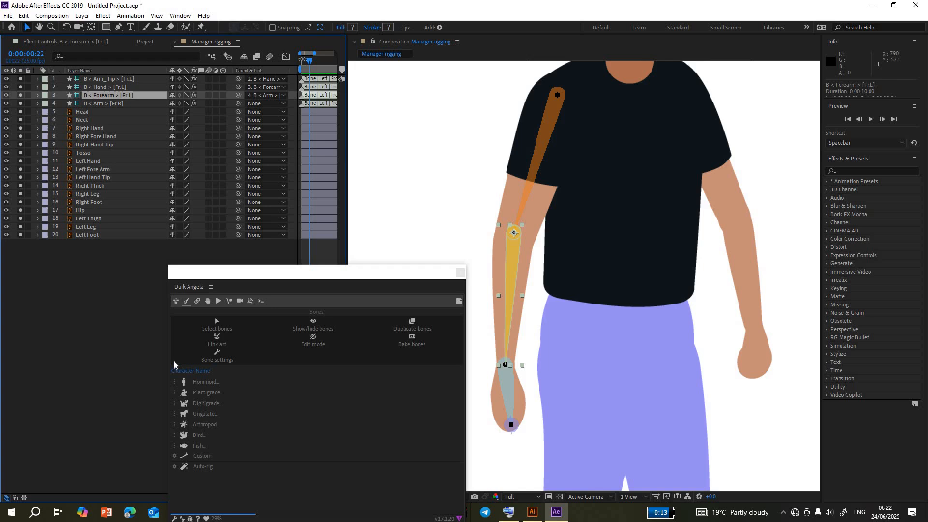
key(Right)
key(Caps_Lock)
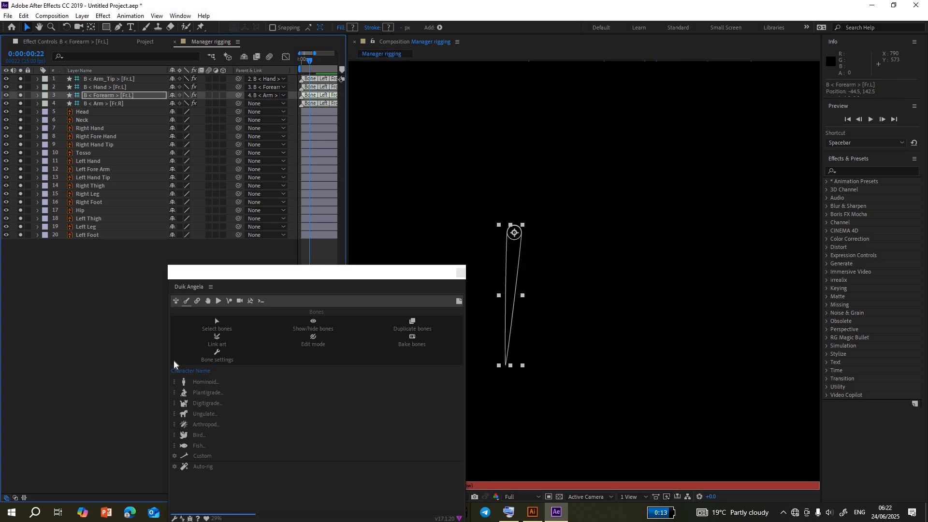
key(Caps_Lock)
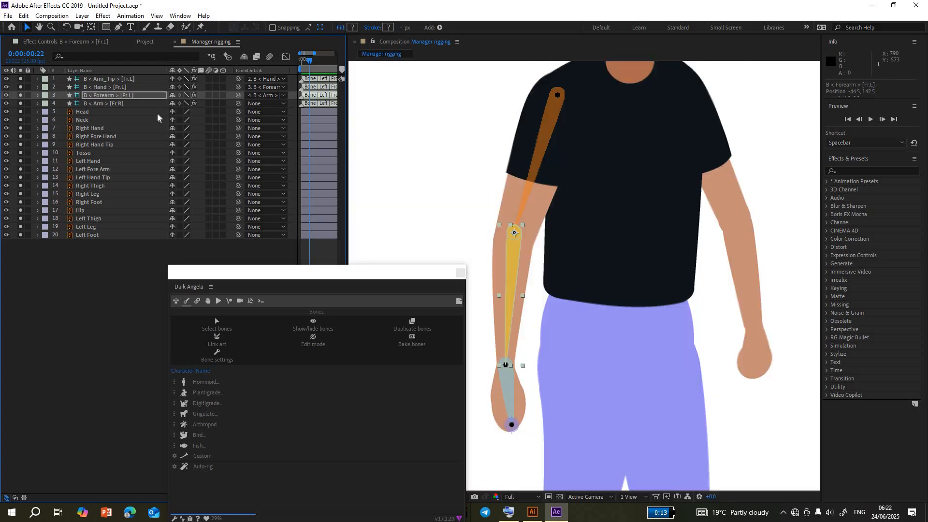
key(Return)
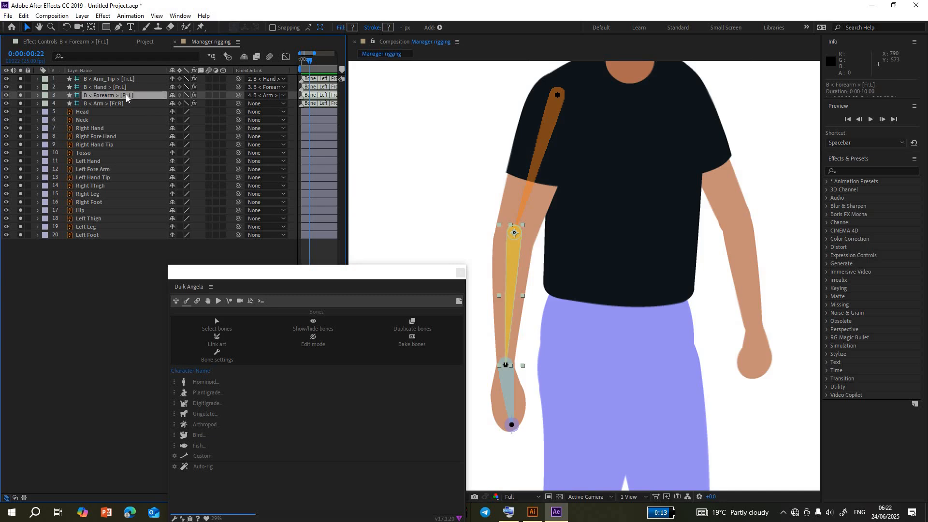
Step: Rename the Forearm bone layer as B < Forearm > [Fr.R] to mark it as the right side
right_click(127, 96)
click(153, 358)
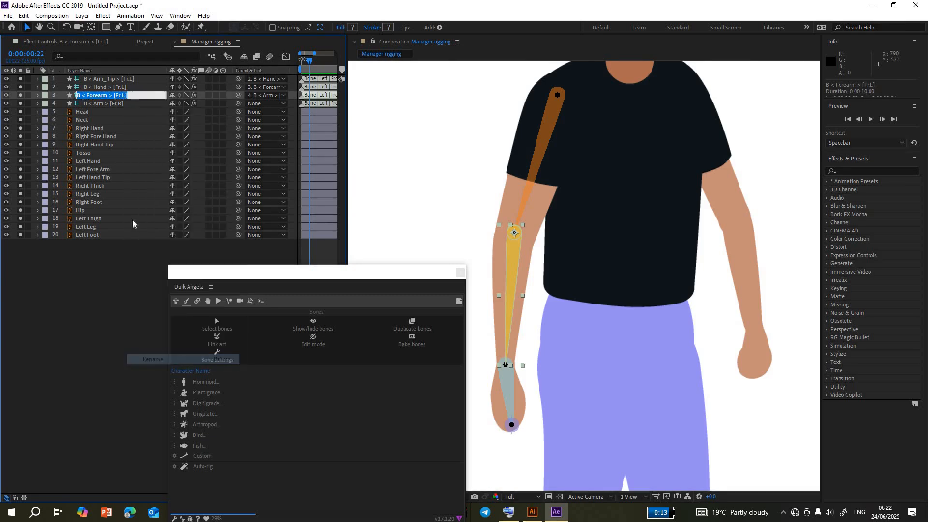
key(Return)
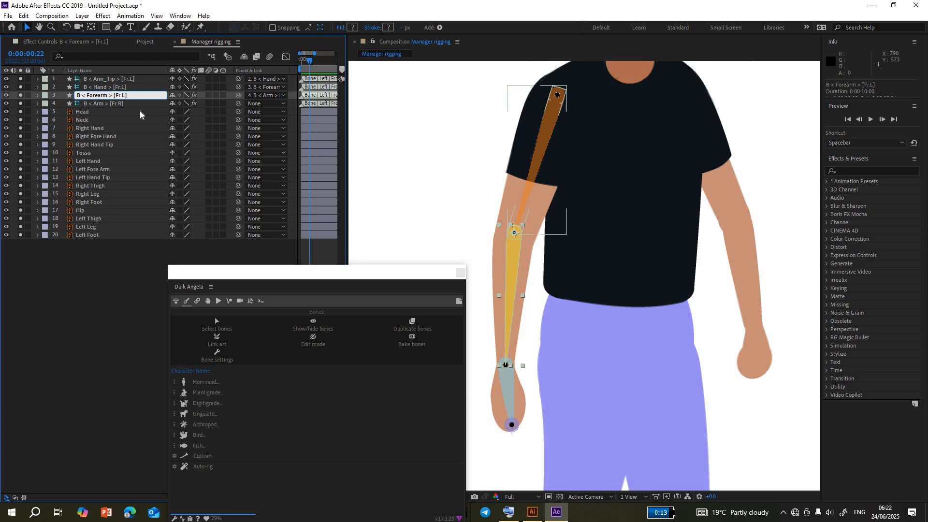
key(shift+Left)
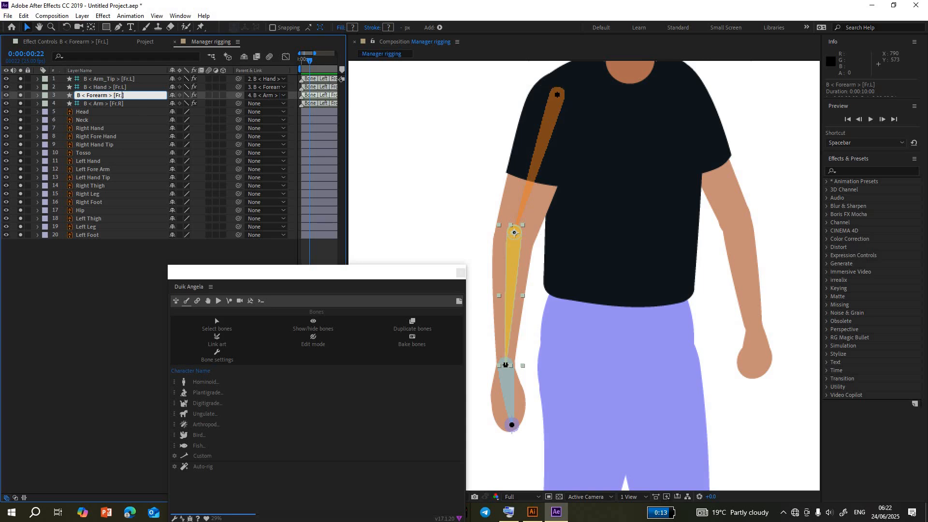
text(r)
key(BackSpace)
text(R)
Step: Rename the Hand bone layer as B < Hand > [Fr.R] to mark it as the right side
click(122, 87)
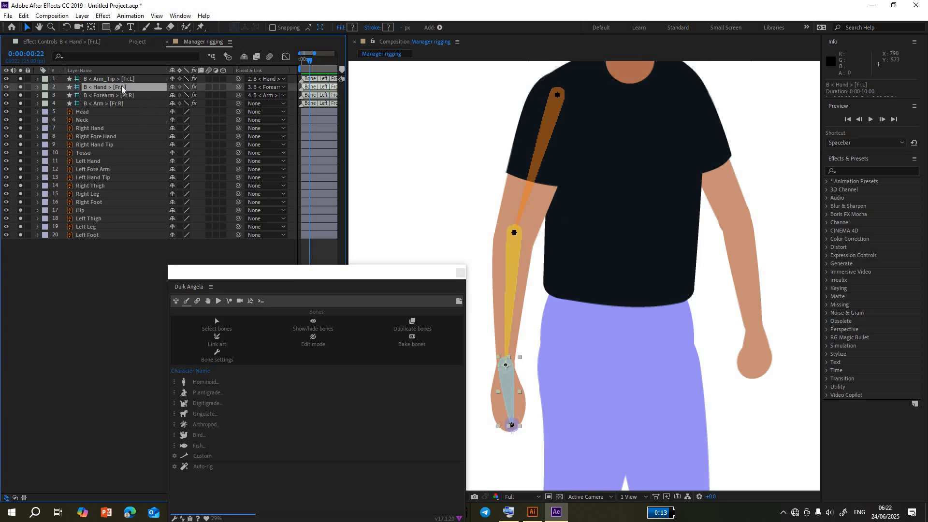
right_click(122, 88)
click(155, 351)
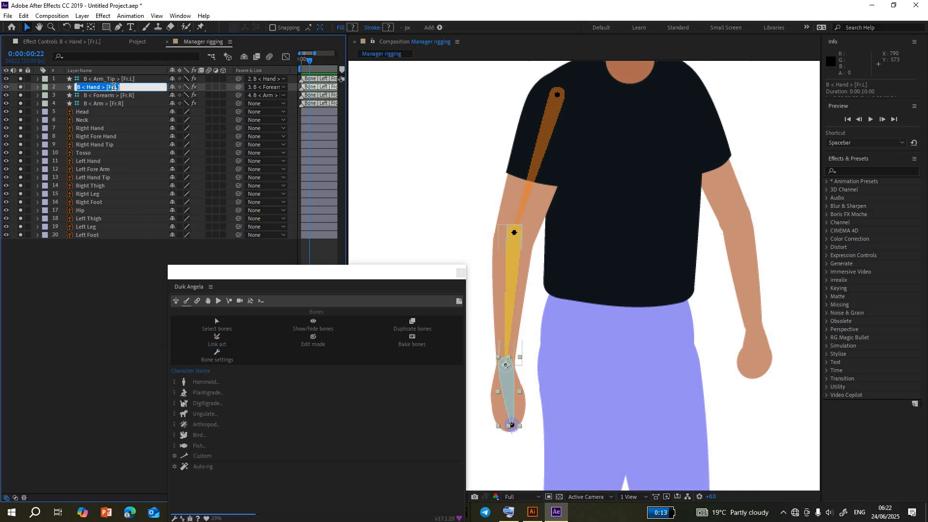
click(115, 88)
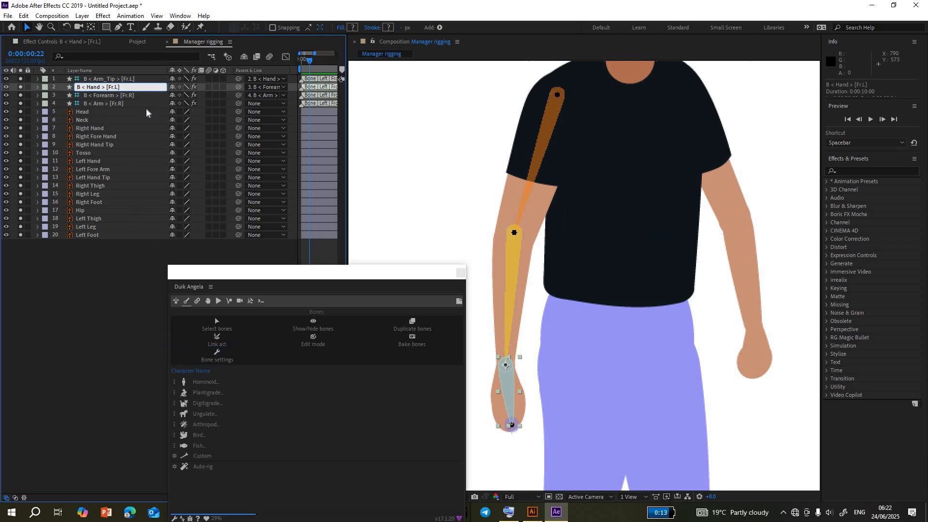
key(BackSpace)
text(R)
Step: Rename the Arm_Tip bone layer as B < Arm_Tip > [Fr.R] to mark it as the right side
click(130, 80)
right_click(131, 80)
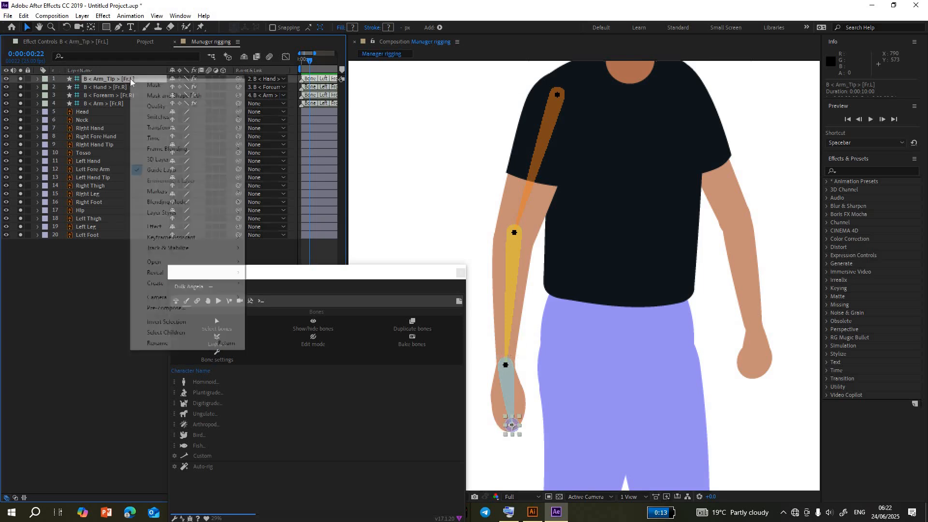
click(141, 344)
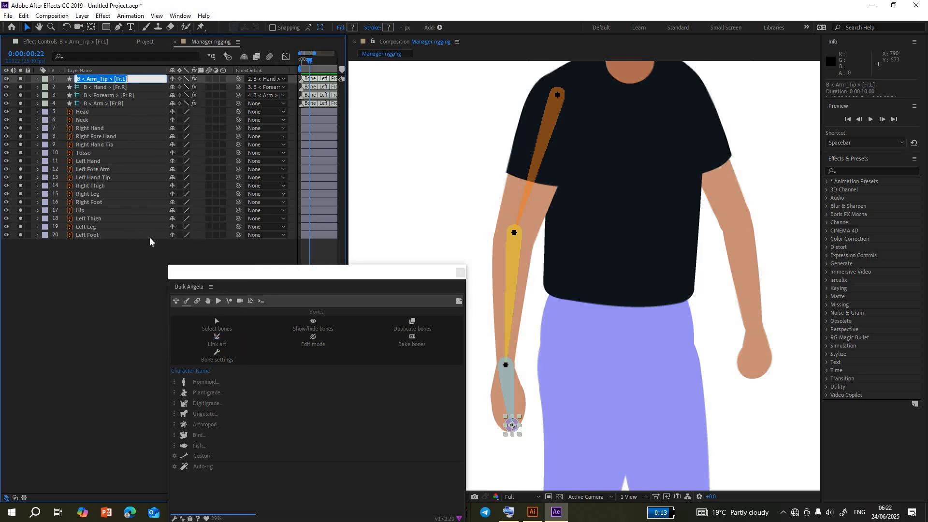
key(End)
key(BackSpace)
text(R)
key(Return)
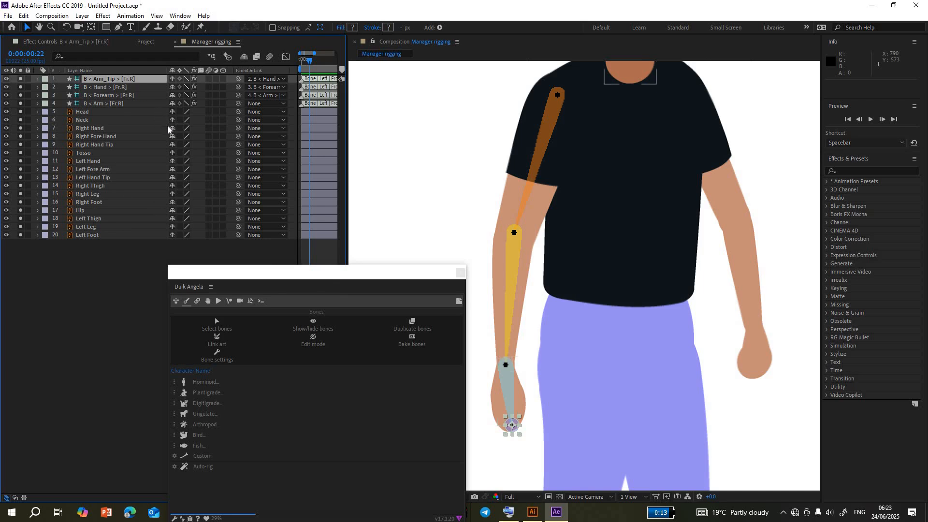
Step: Reposition the Duik Angela window below the layer list so it clears the layers and the character
drag(264, 271, 205, 270)
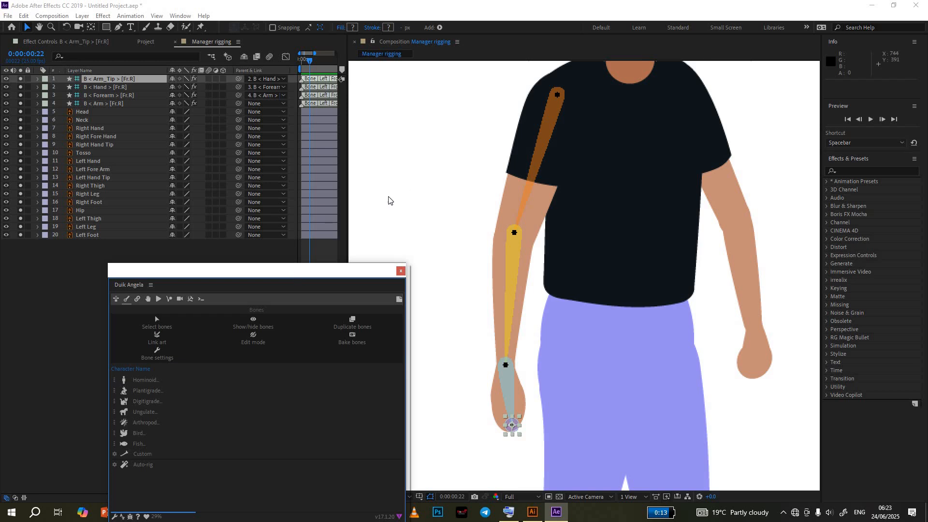
drag(382, 272, 359, 194)
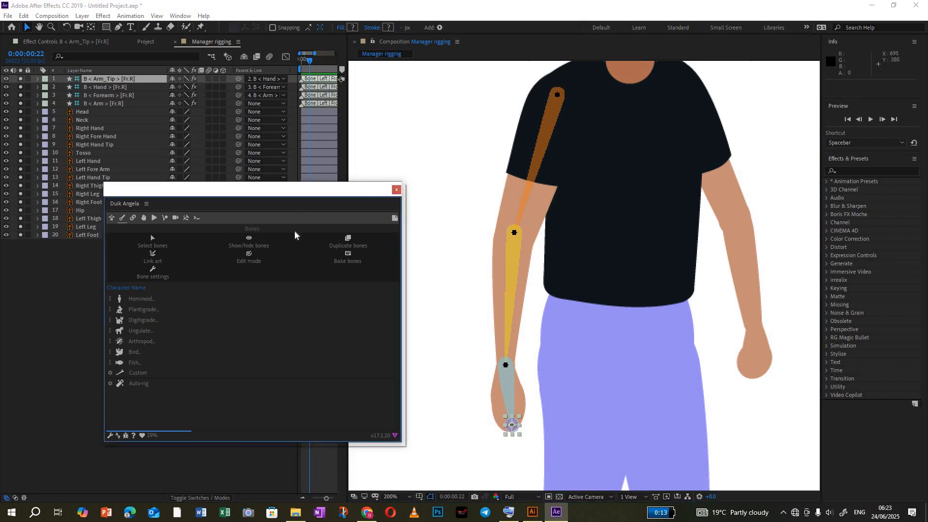
drag(327, 204, 293, 281)
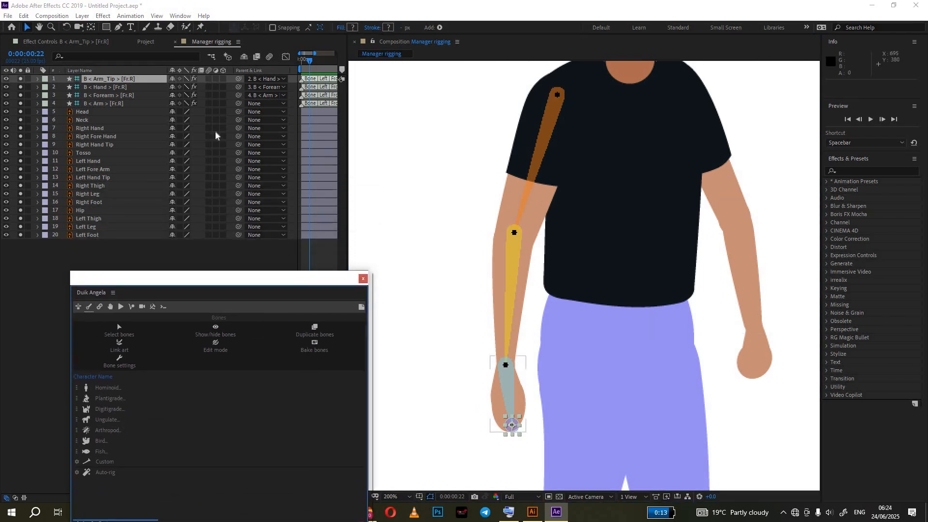
Step: Rename the Right Hand artwork layer, which holds the upper arm, as Right Arm to match the Arm bone
click(96, 110)
click(98, 104)
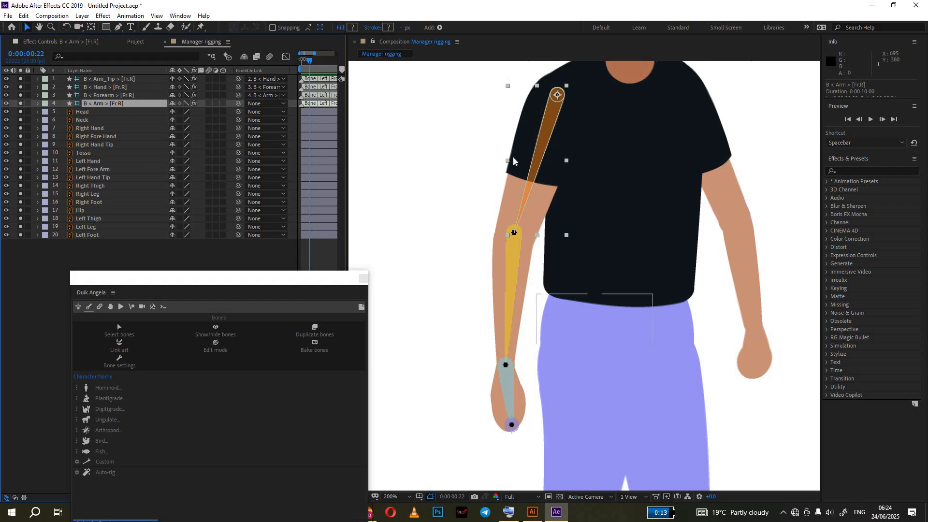
click(490, 169)
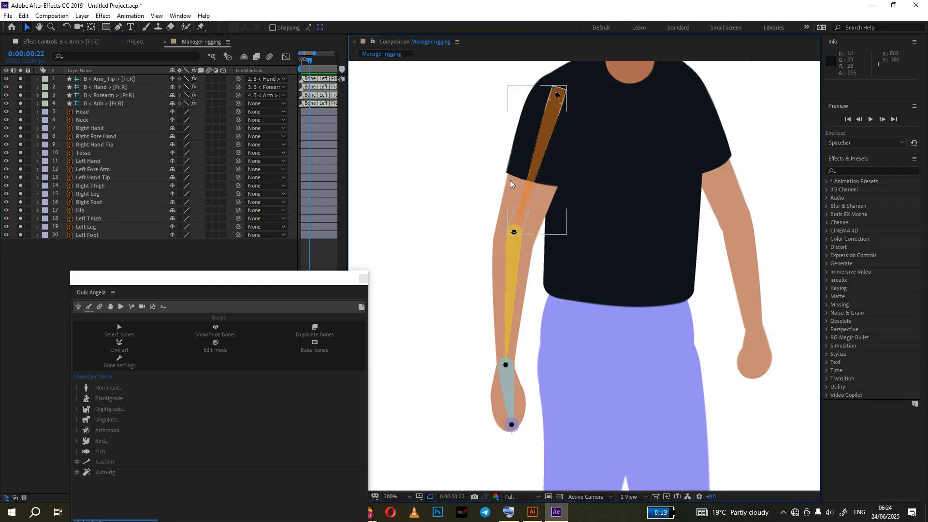
click(511, 183)
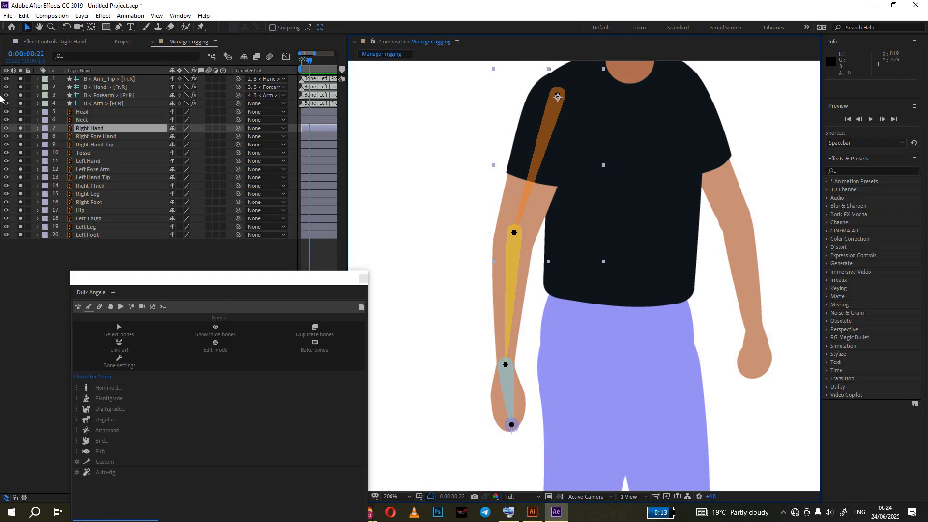
right_click(95, 129)
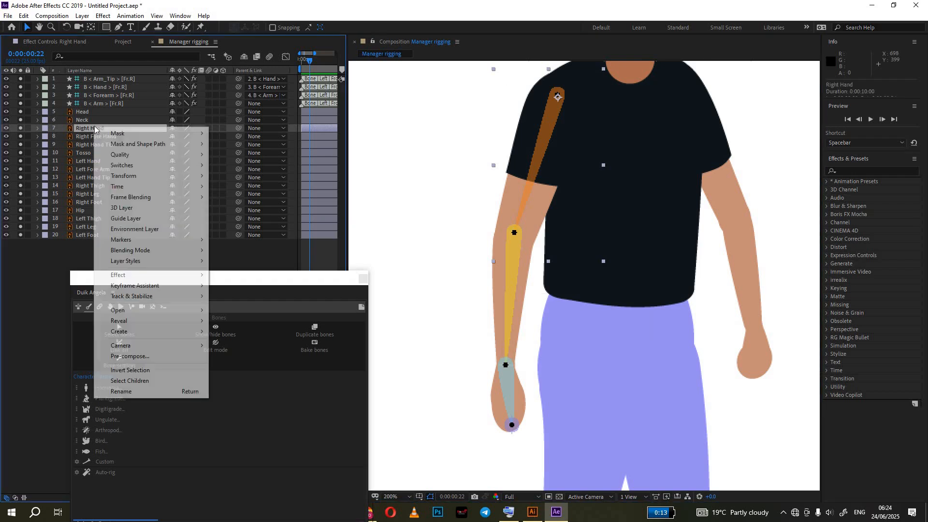
click(132, 392)
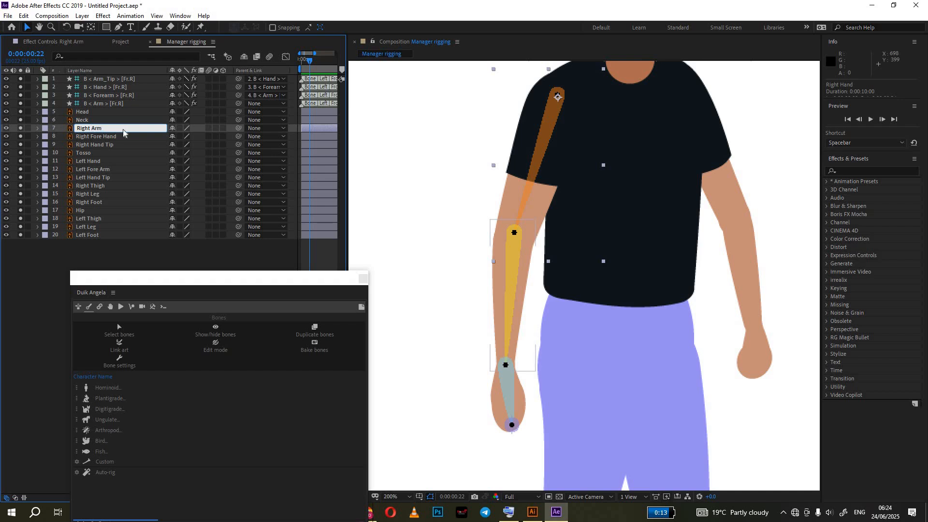
key(Return)
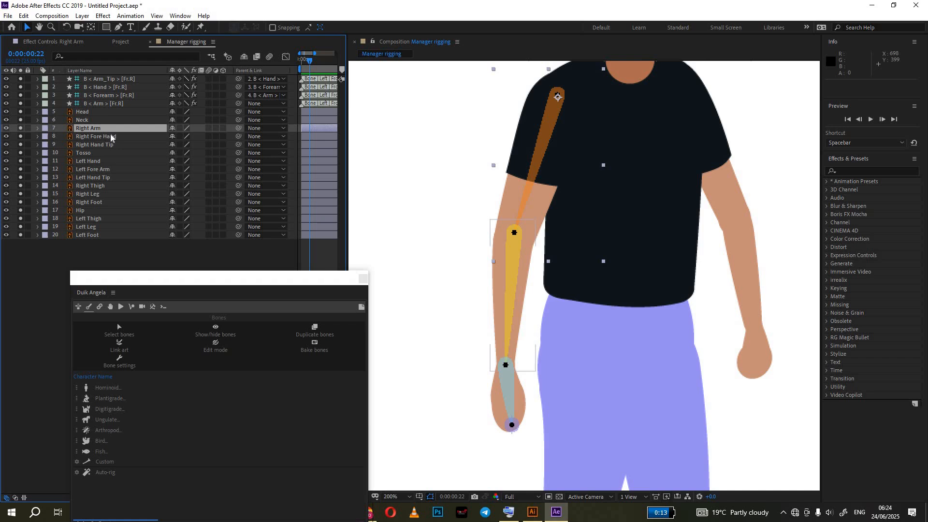
Step: Compare the forearm and hand bones with their artwork layers and rename the Right Hand Tip layer as Right Hand
click(105, 96)
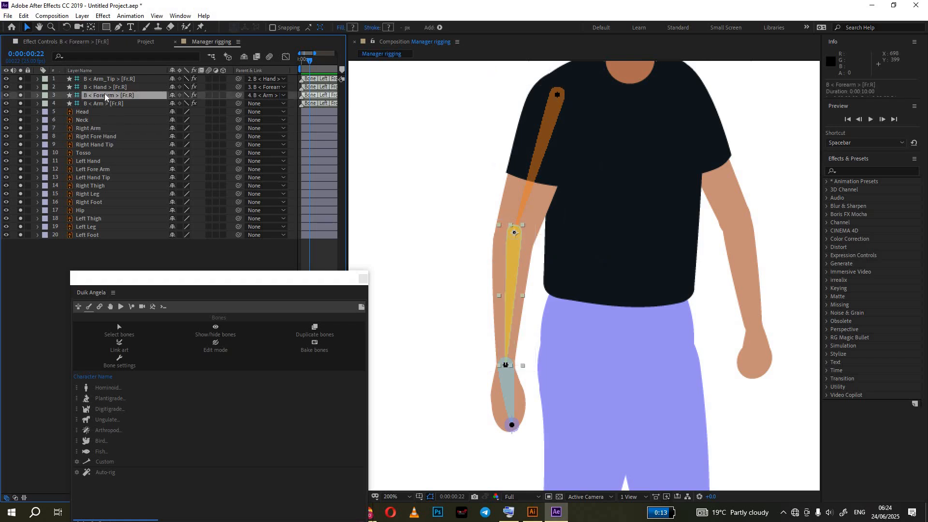
click(107, 87)
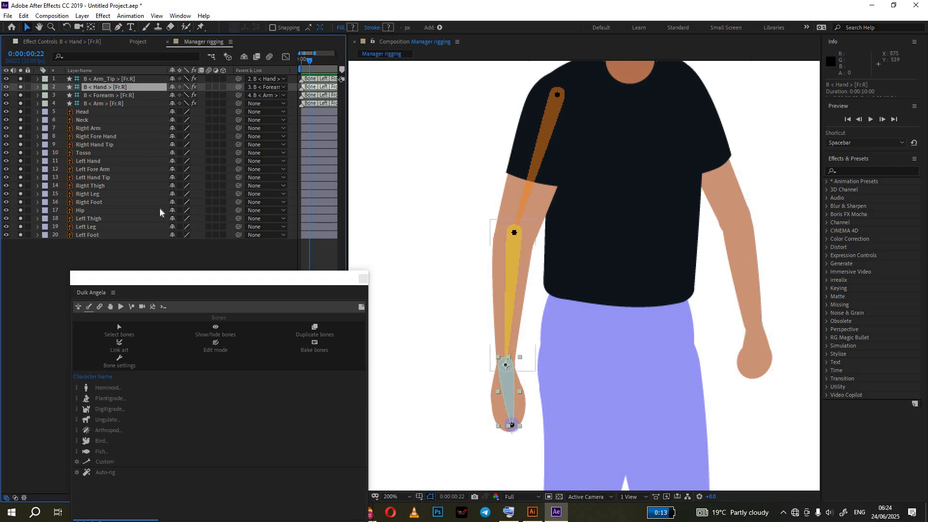
click(89, 137)
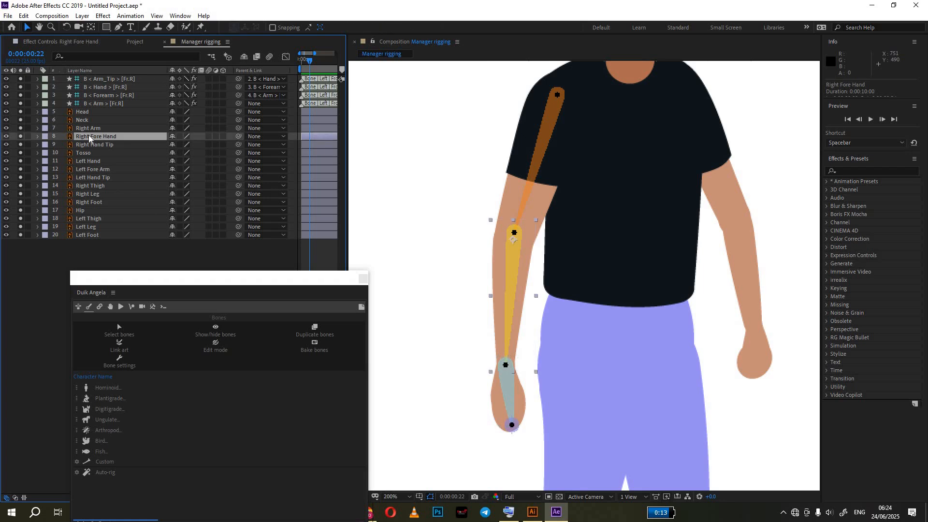
click(90, 145)
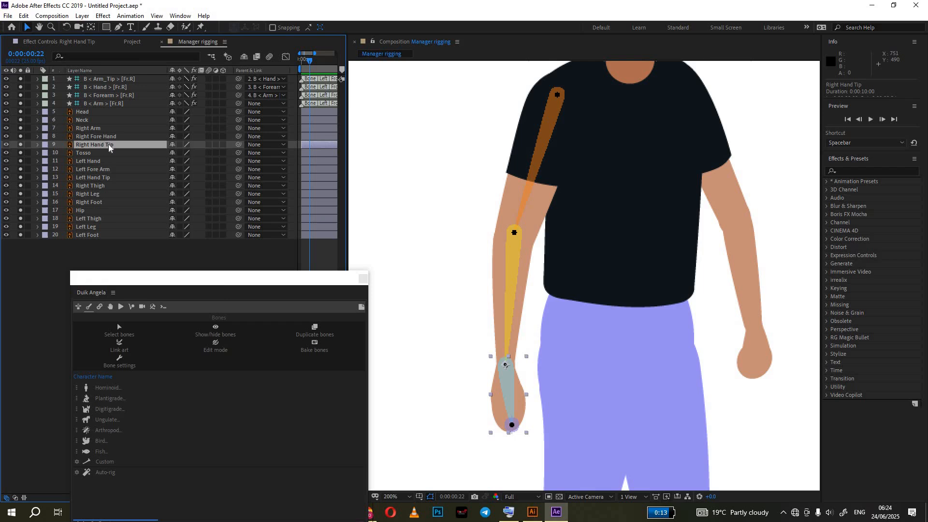
right_click(109, 144)
click(141, 411)
right_click(110, 145)
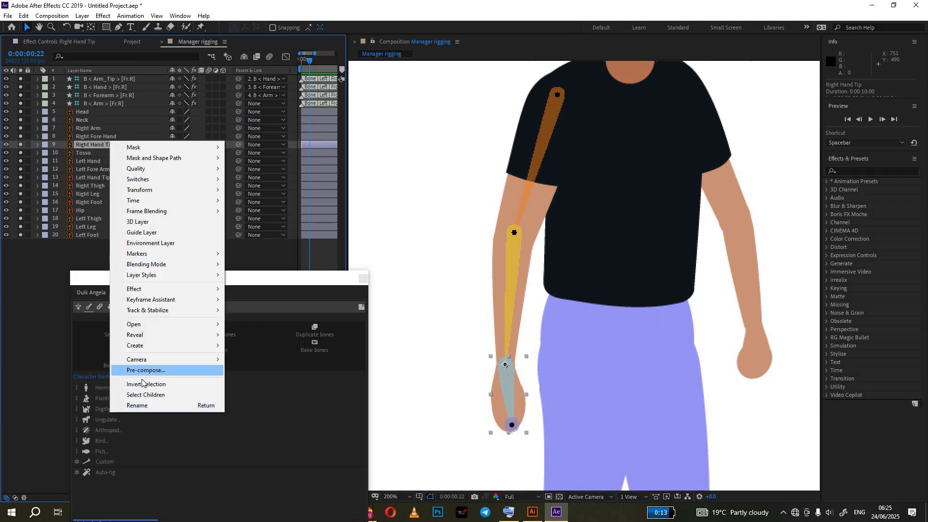
click(143, 406)
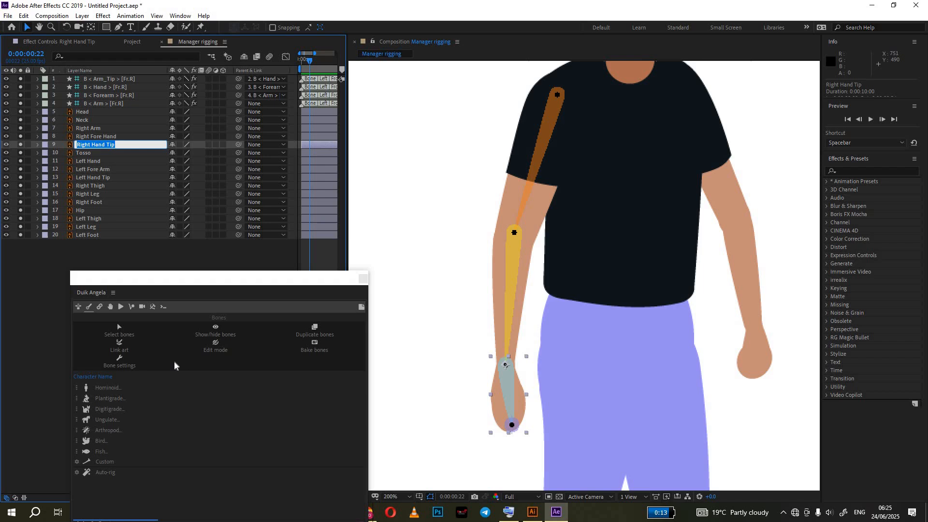
key(Right)
key(Return)
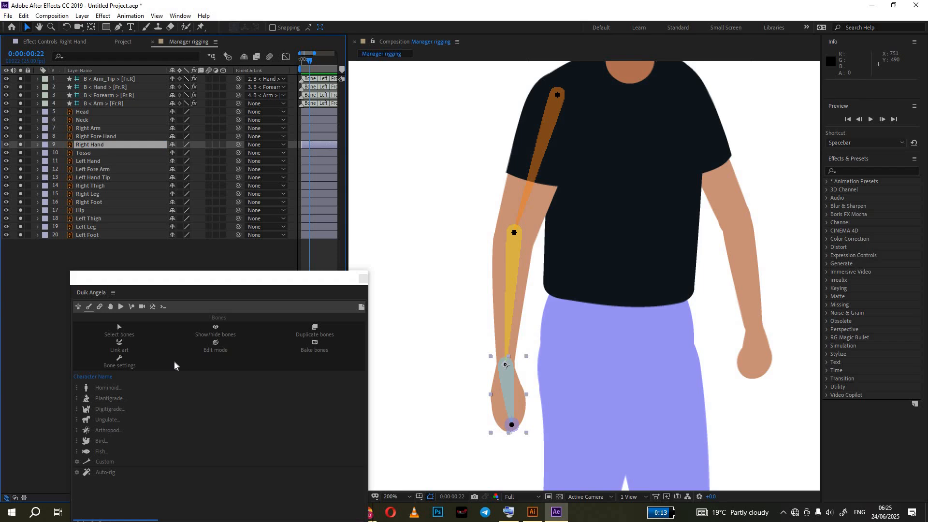
Step: Parent the Right Arm layer to the B < Arm > [Fr.R] bone and reveal that bone's Rotation property
click(98, 129)
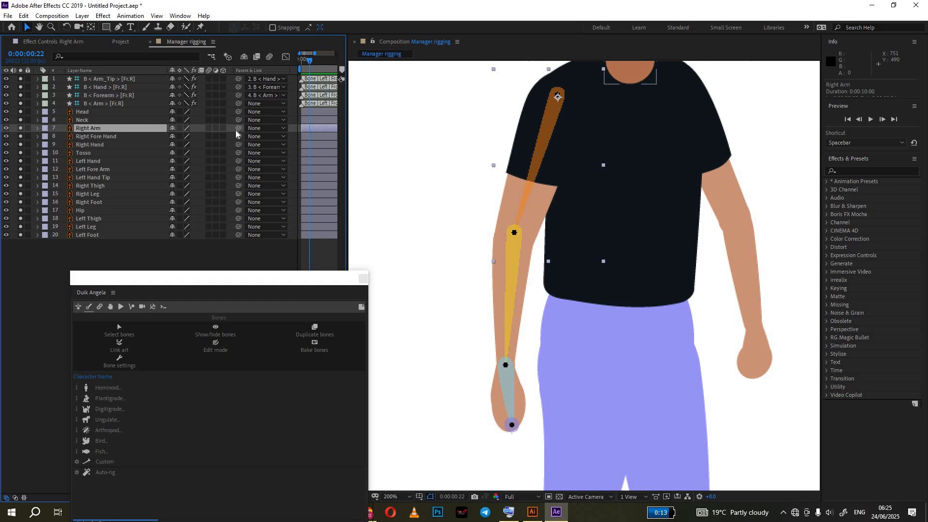
drag(238, 132, 116, 108)
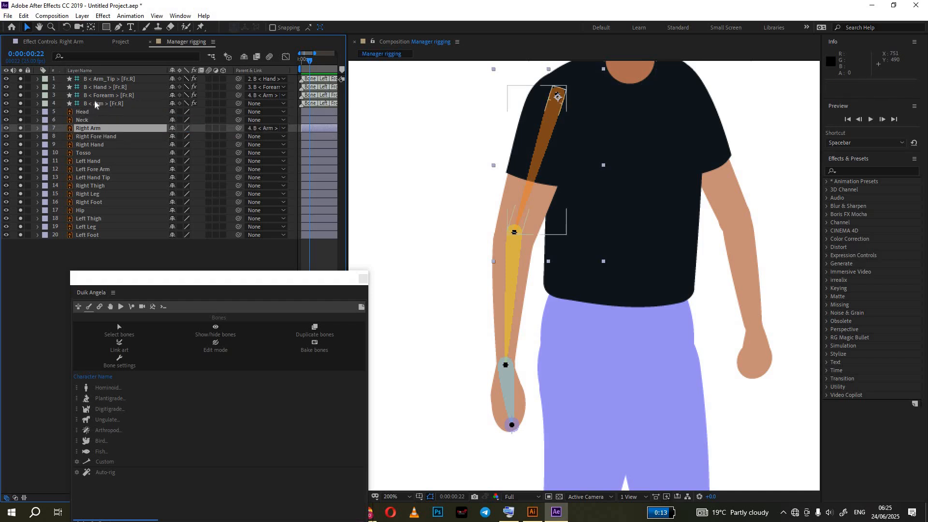
click(95, 104)
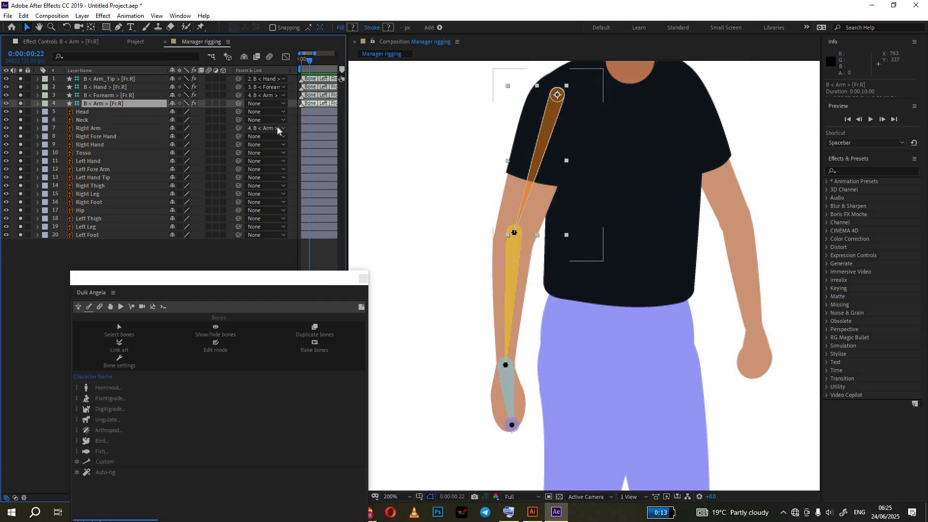
key(r)
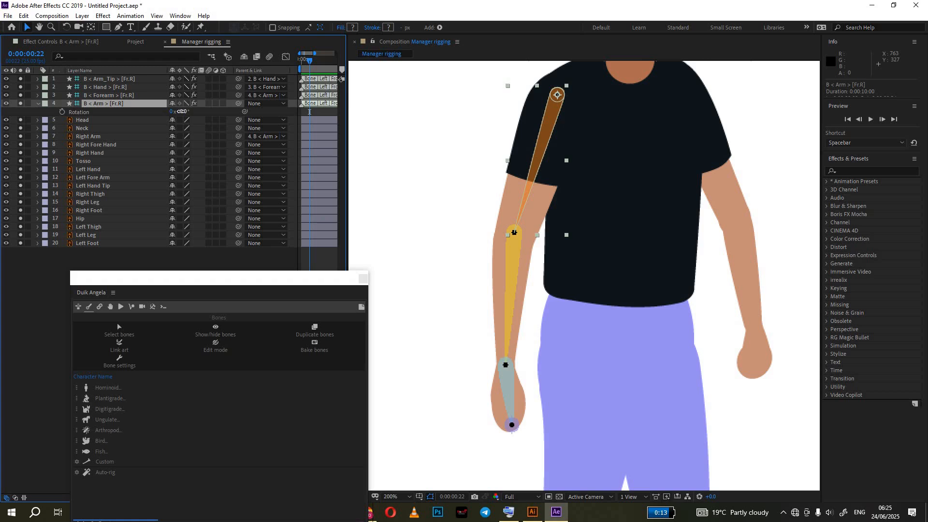
Step: Test the upper arm link by rotating the B < Arm > [Fr.R] bone to about 67°, and undo the rotation
drag(177, 113, 217, 116)
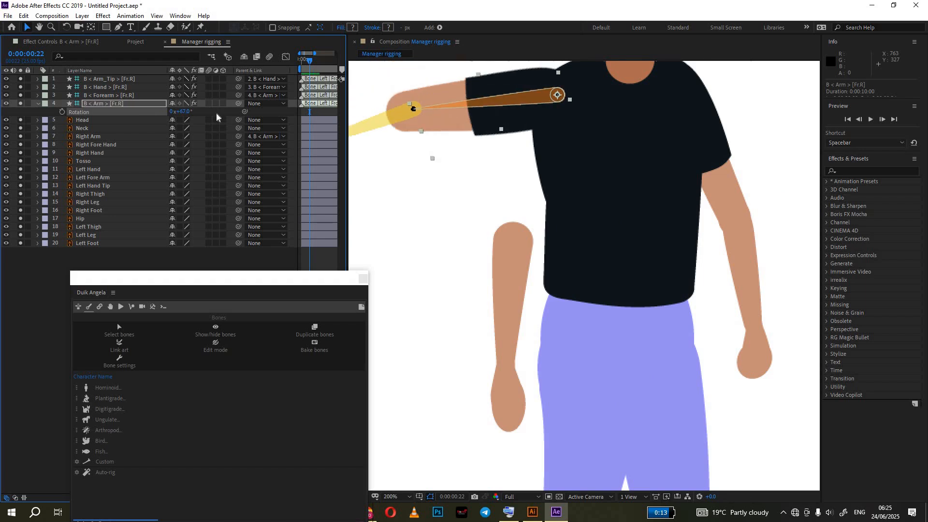
key(ctrl+z)
key(ctrl+z)
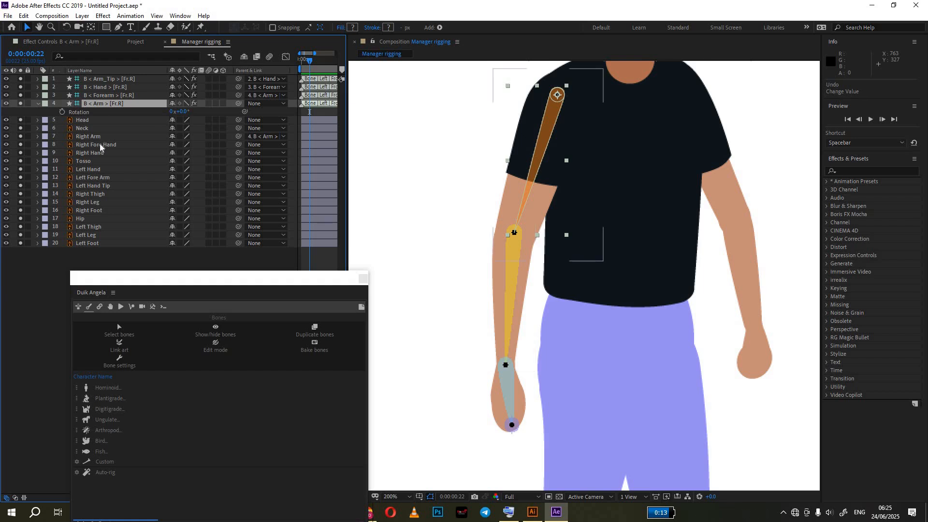
Step: Parent the Right Fore Hand layer to the B < Forearm > [Fr.R] bone and the Right Hand layer to the B < Hand > [Fr.R] bone
click(100, 146)
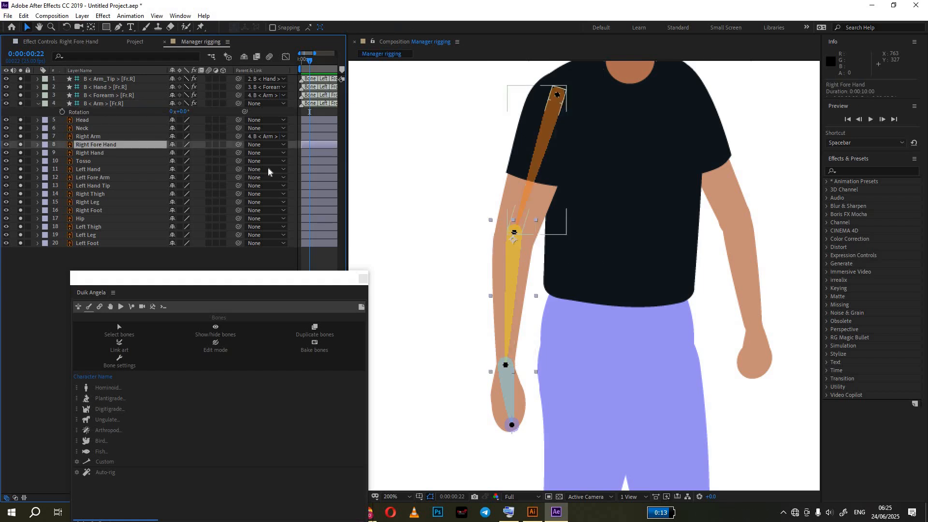
drag(239, 146, 133, 99)
click(104, 154)
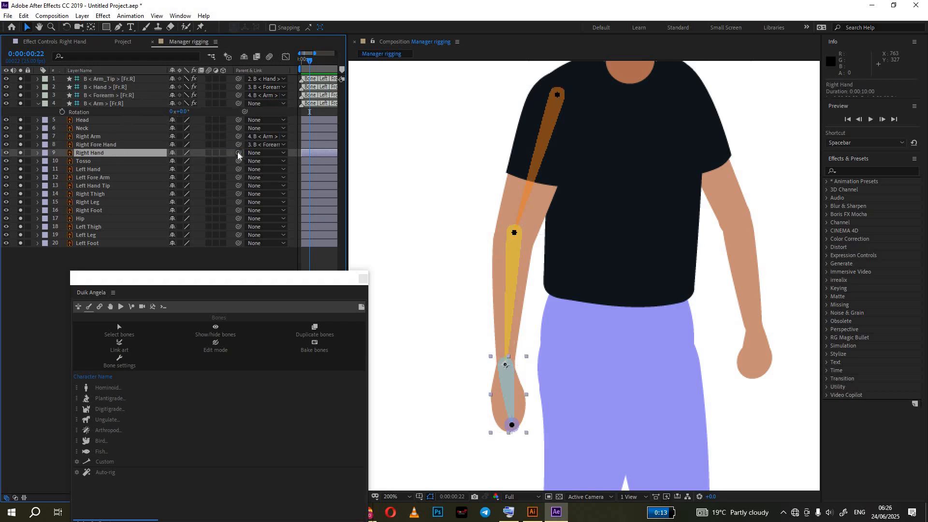
drag(238, 152, 122, 89)
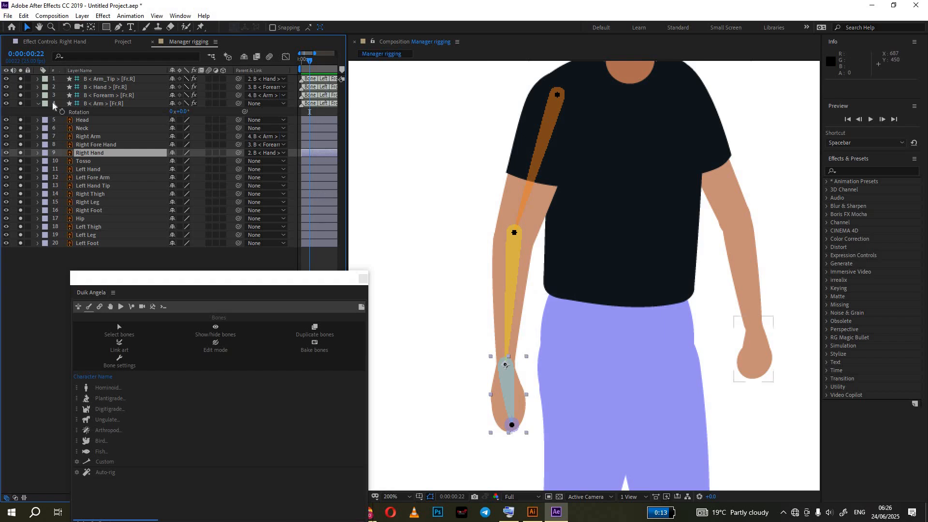
Step: Select the four right arm bones with the Right Arm, Right Fore Hand and Right Hand layers, leaving out Head and Neck
click(106, 79)
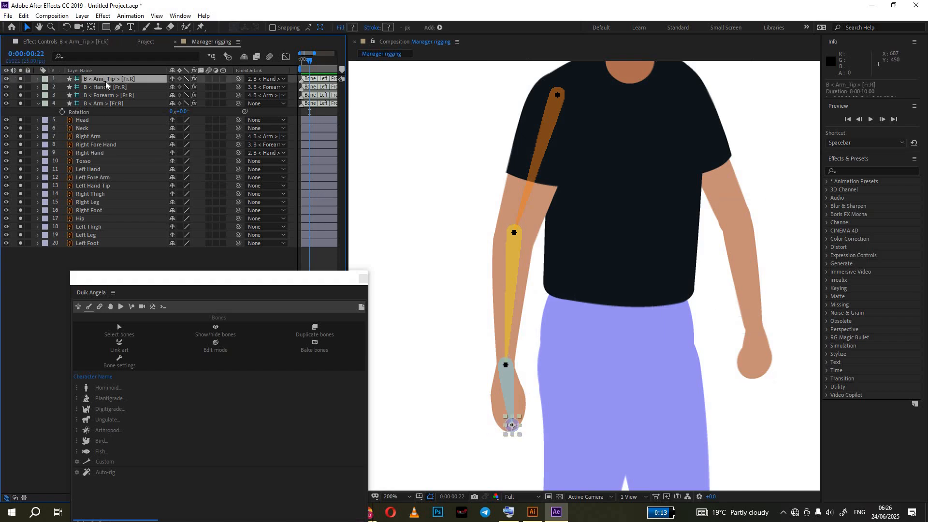
shift+click(106, 103)
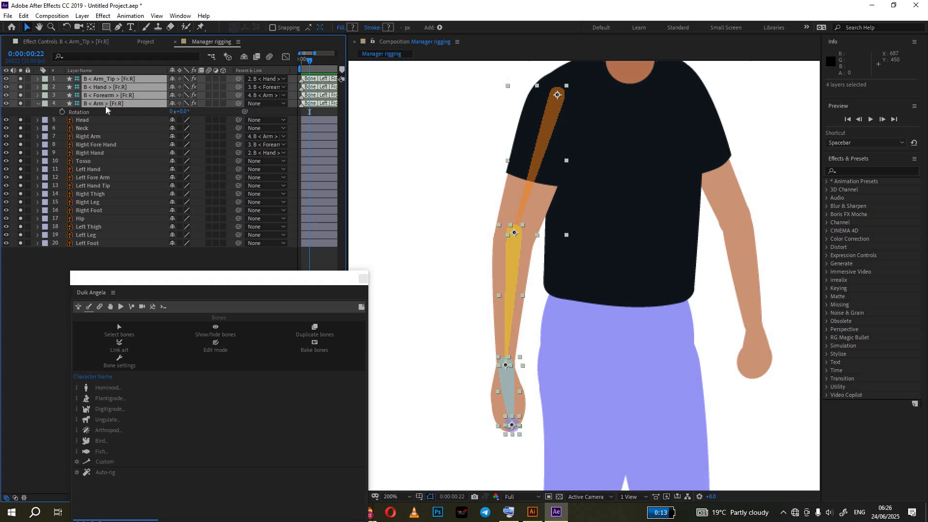
shift+click(88, 121)
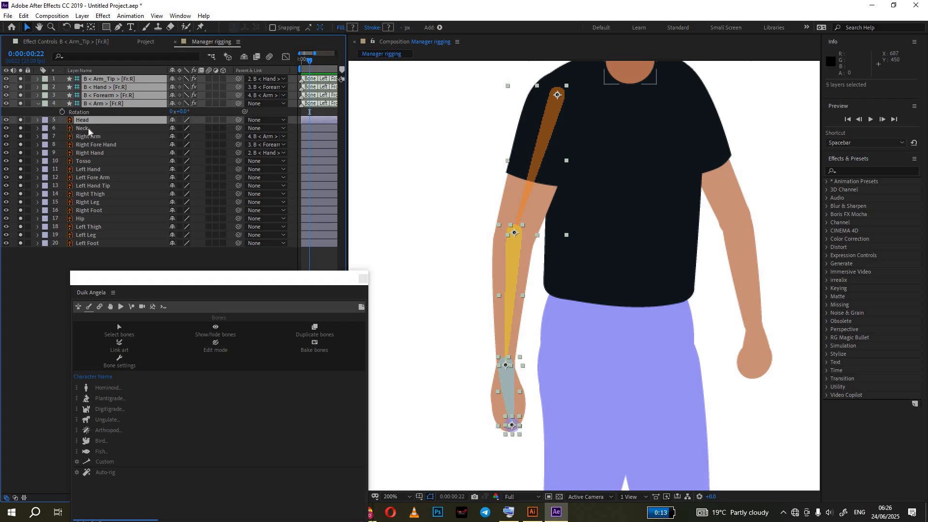
shift+click(87, 129)
shift+click(87, 138)
shift+click(87, 145)
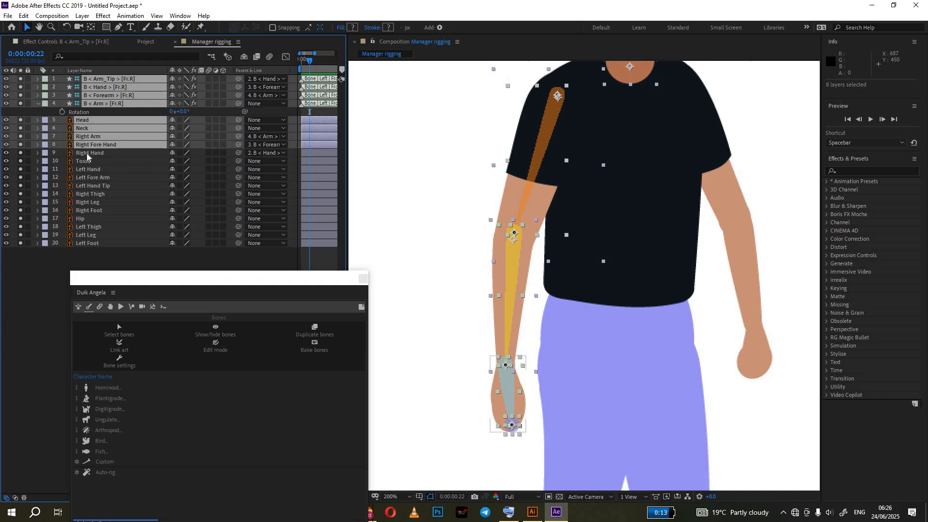
shift+click(87, 153)
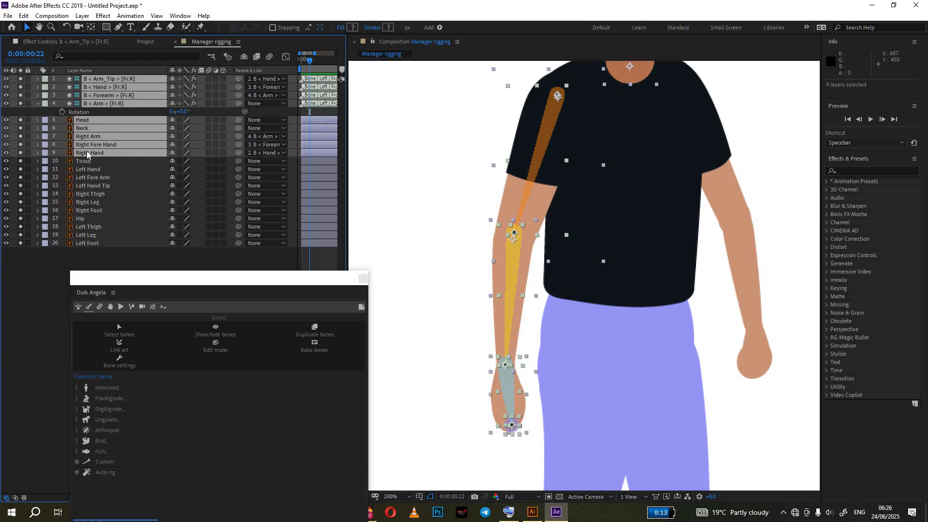
ctrl+click(88, 121)
ctrl+click(86, 130)
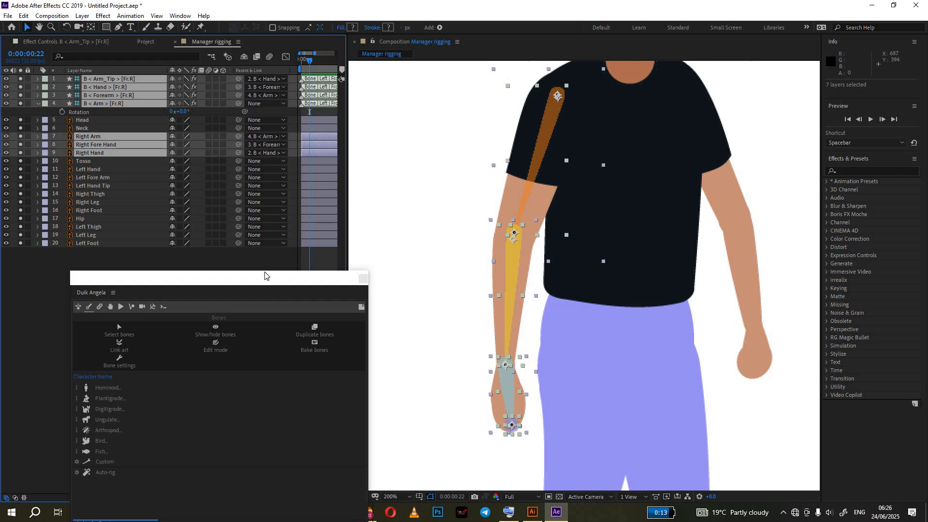
Step: Run Duik's Auto-rig on the selected arm layers, ignoring the hide-layer-controls suggestion, and move the Duik window clear of the character
drag(290, 282, 668, 109)
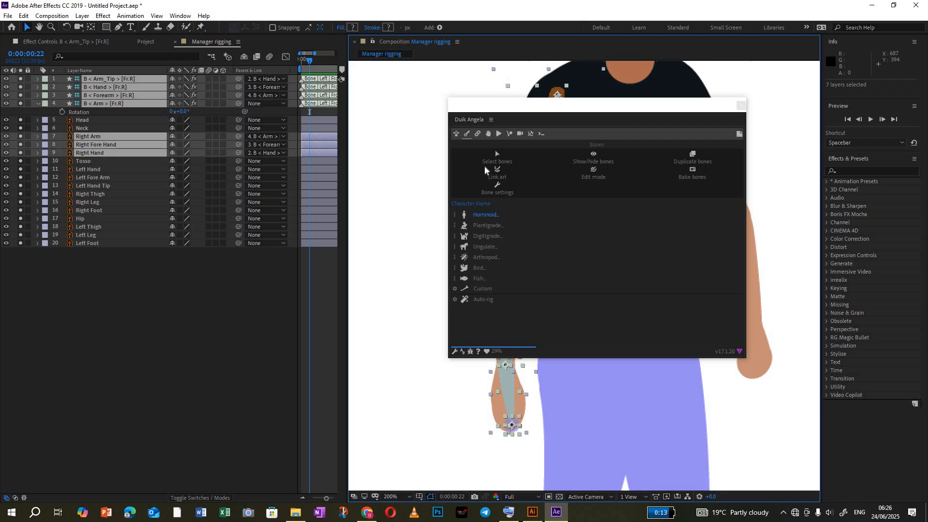
click(479, 137)
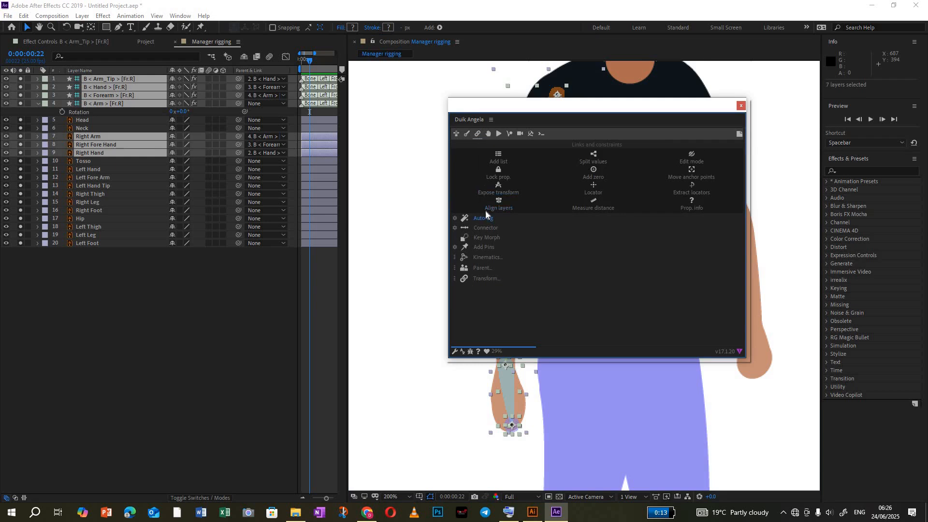
click(467, 134)
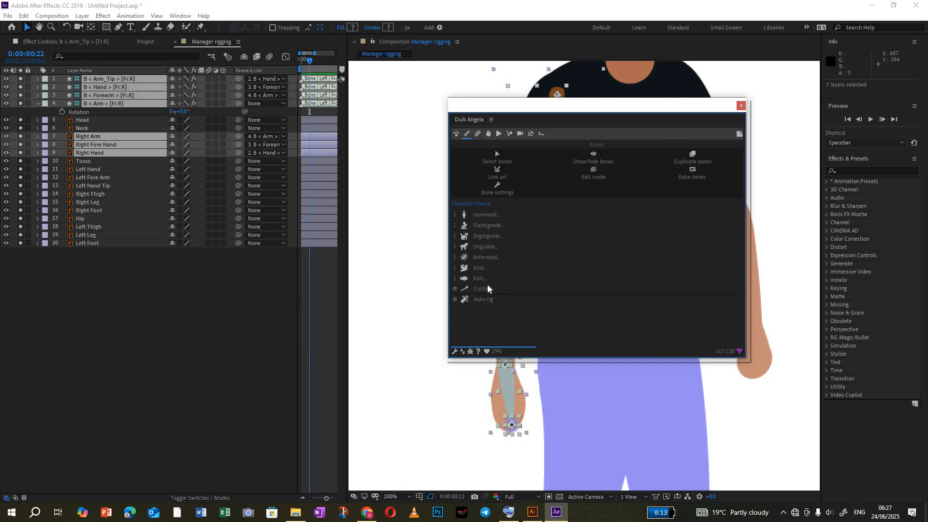
click(485, 215)
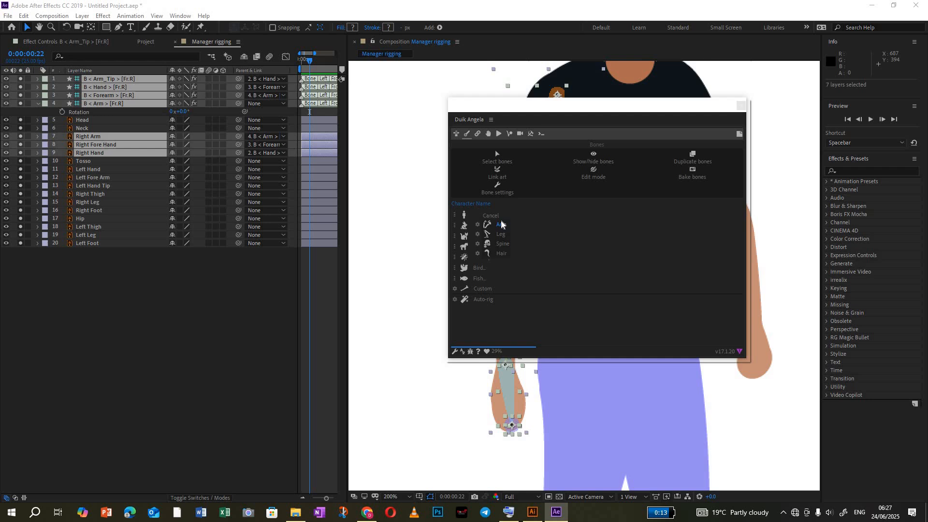
click(511, 211)
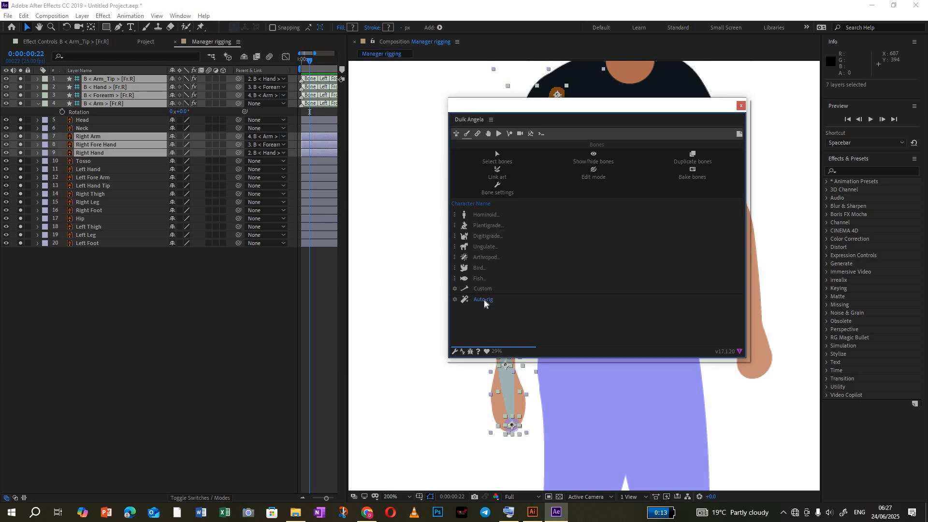
click(594, 300)
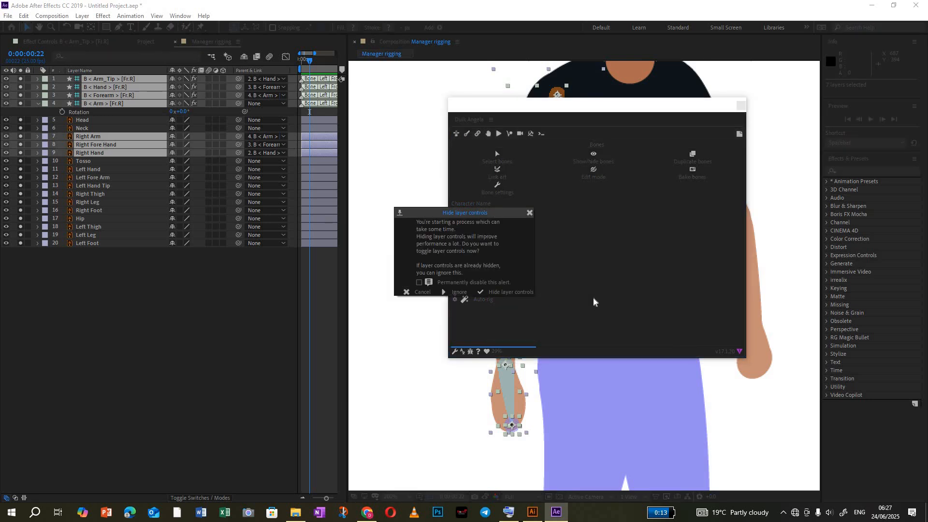
click(452, 293)
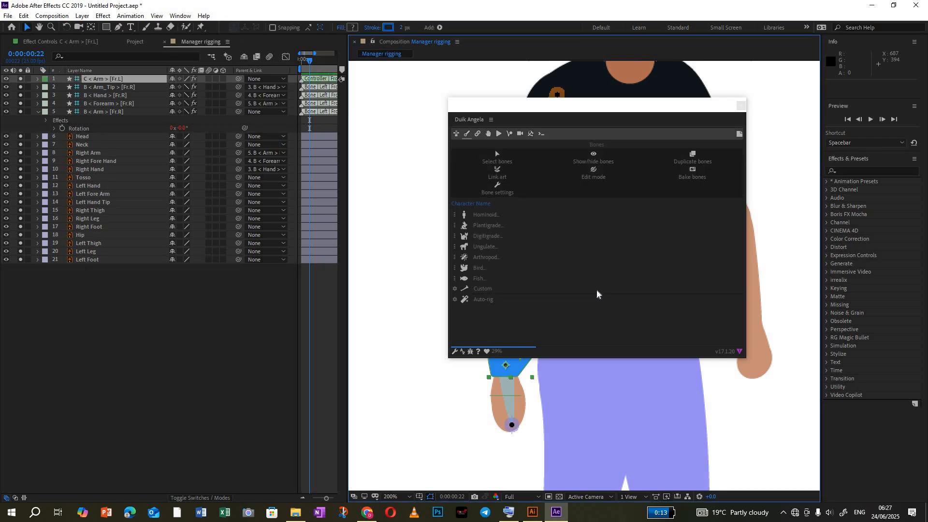
drag(612, 107, 214, 271)
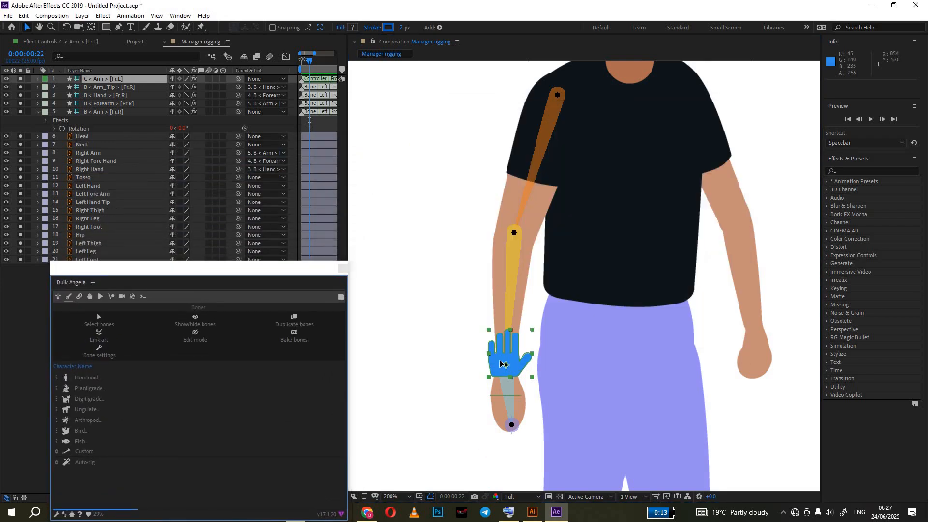
Step: Test the rigged right arm by moving the hand controller outward, inward and down to the hip, and rotating it to about -48°
drag(511, 367, 438, 278)
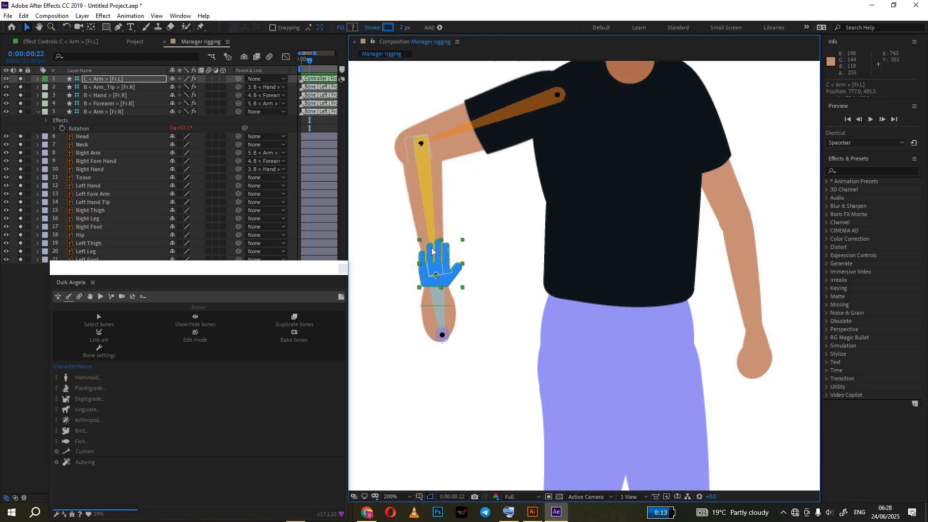
drag(440, 270, 518, 246)
key(r)
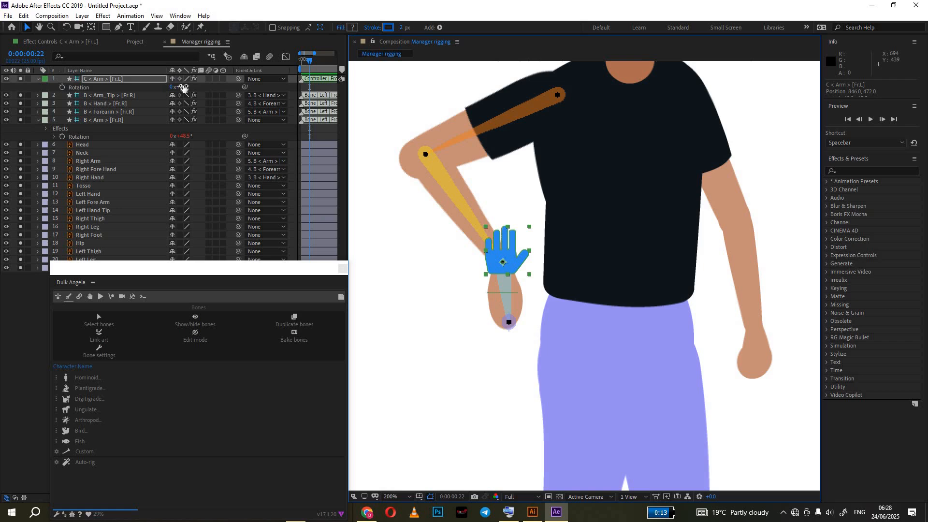
click(201, 88)
drag(201, 88, 177, 100)
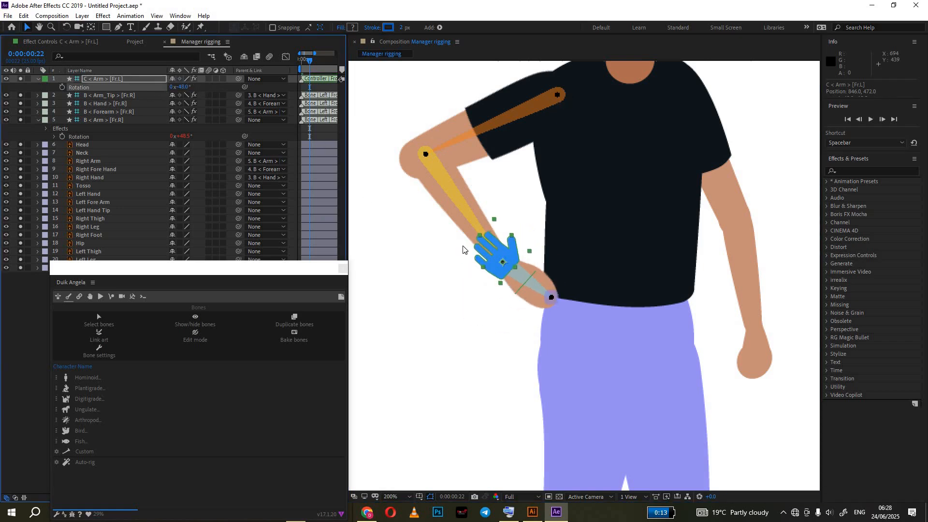
drag(499, 263, 554, 323)
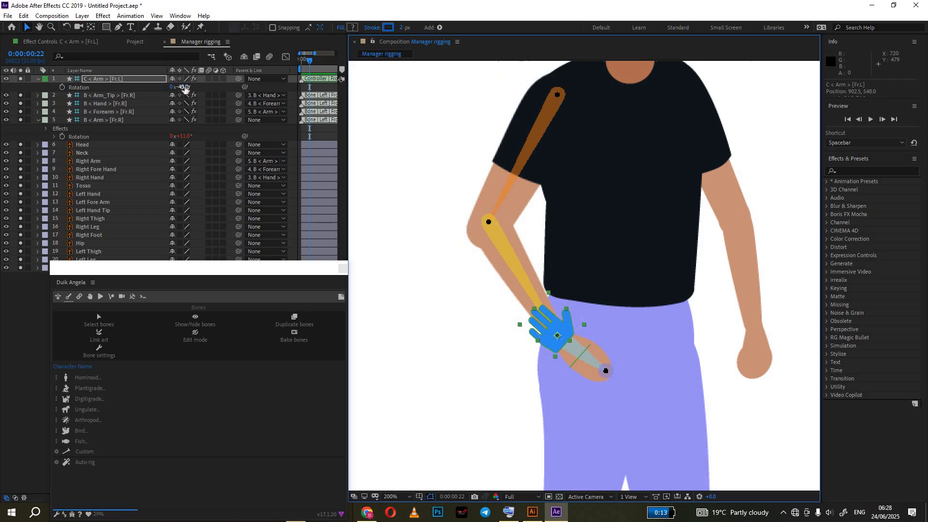
Step: Set the hand controller's Rotation to 0°
click(185, 88)
text(0)
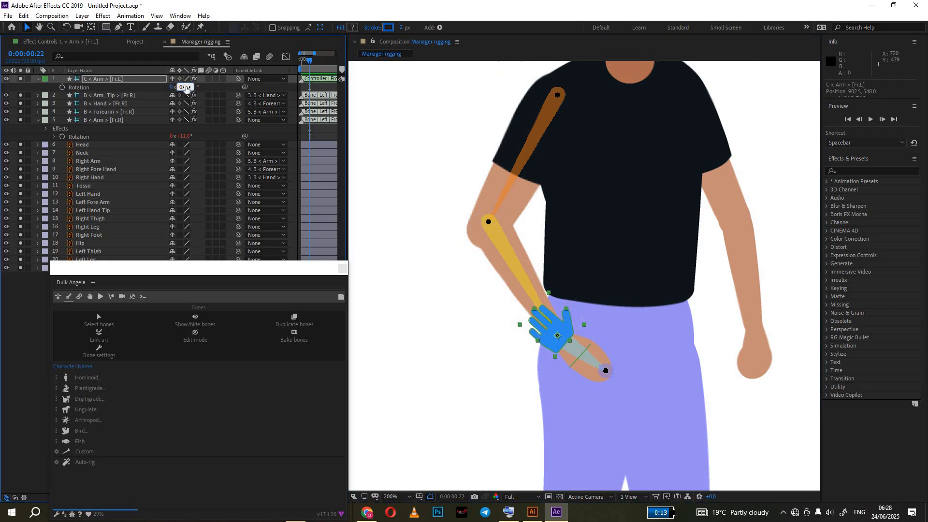
key(Return)
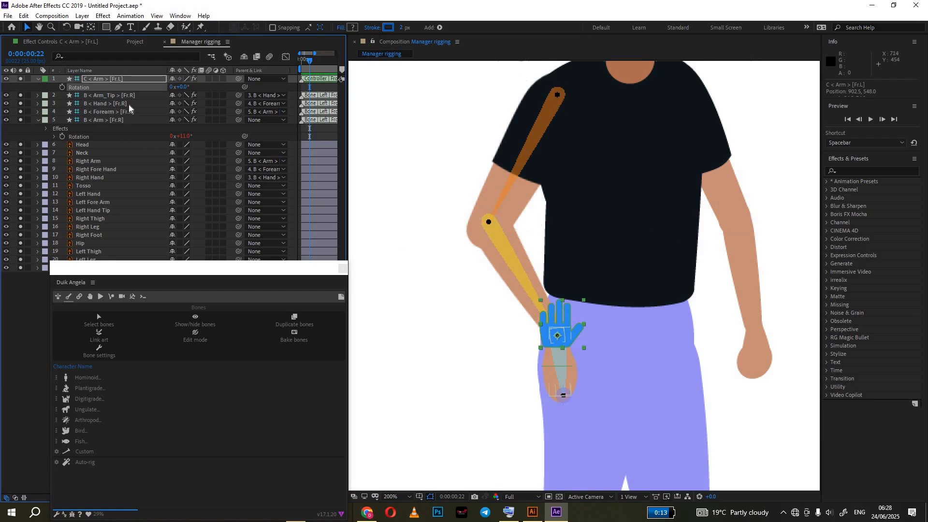
Step: Reveal the hand controller's Position property and undo all the test moves and rotations
key(p)
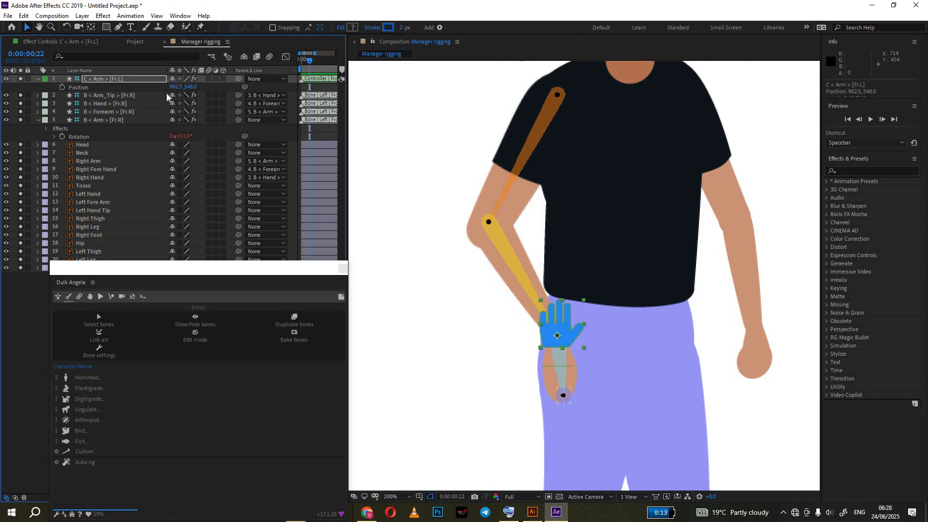
key(ctrl+z)
key(ctrl+z)
key(ctrl+z)
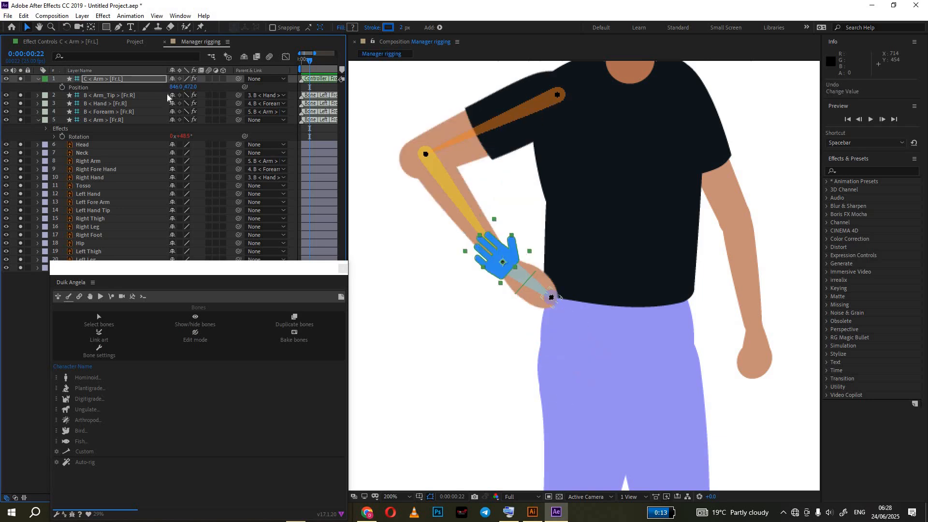
key(ctrl+z)
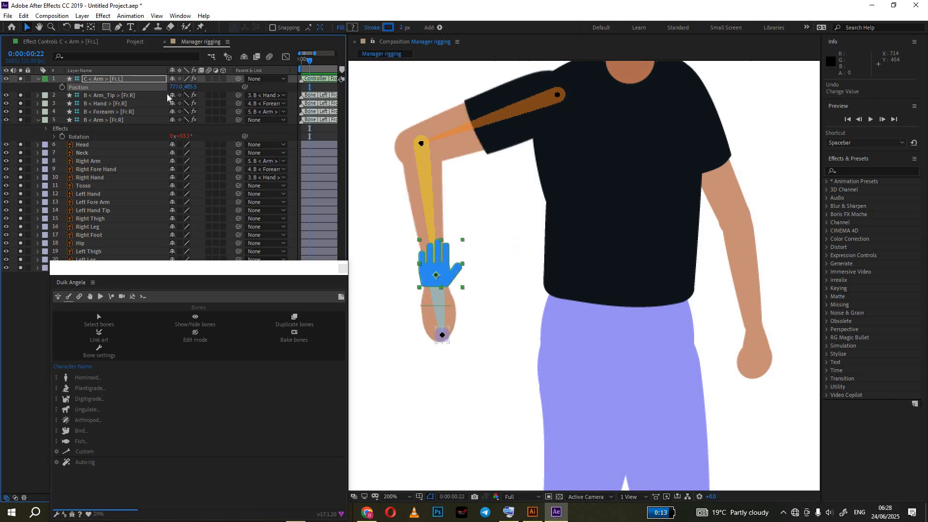
key(ctrl+z)
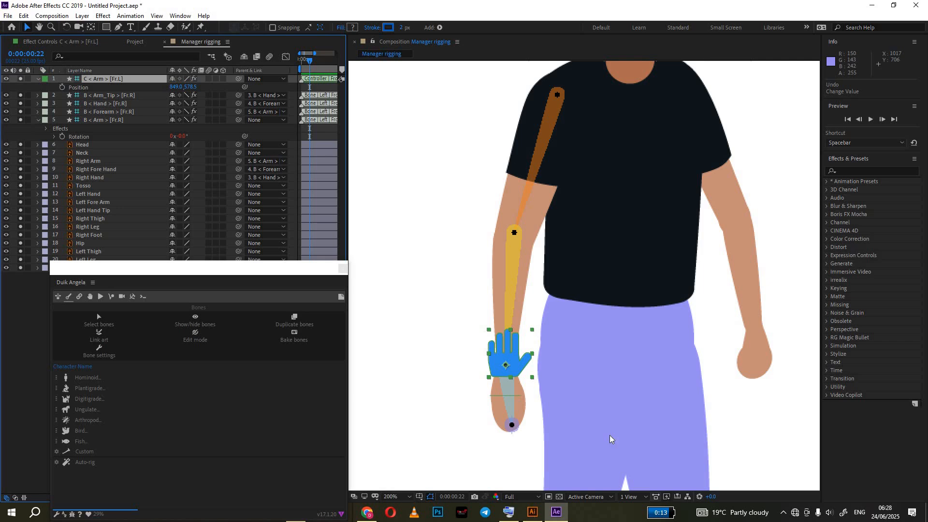
Step: With no layer selected, draw a Pen path down the character's left leg from the hip through the knee to the ankle
scroll(606, 232, down, 2)
scroll(607, 232, up, 1)
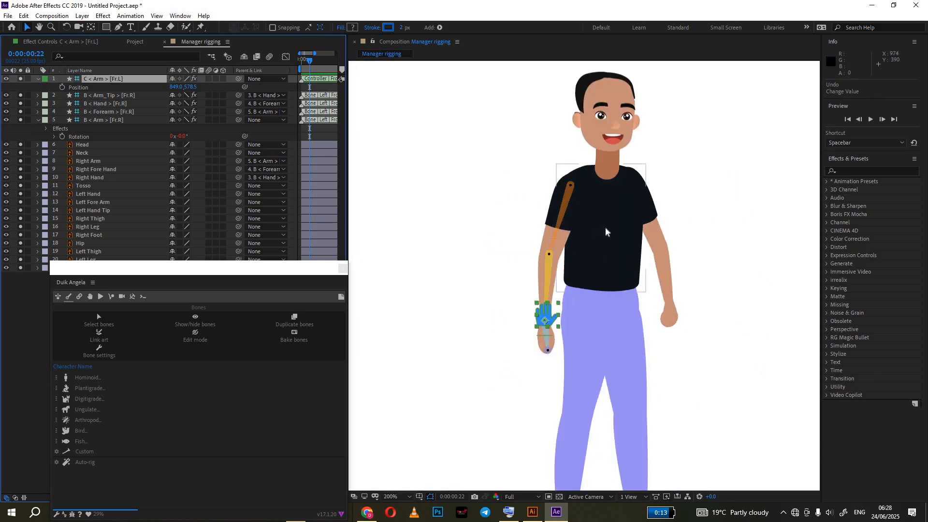
key(space)
drag(615, 216, 545, 248)
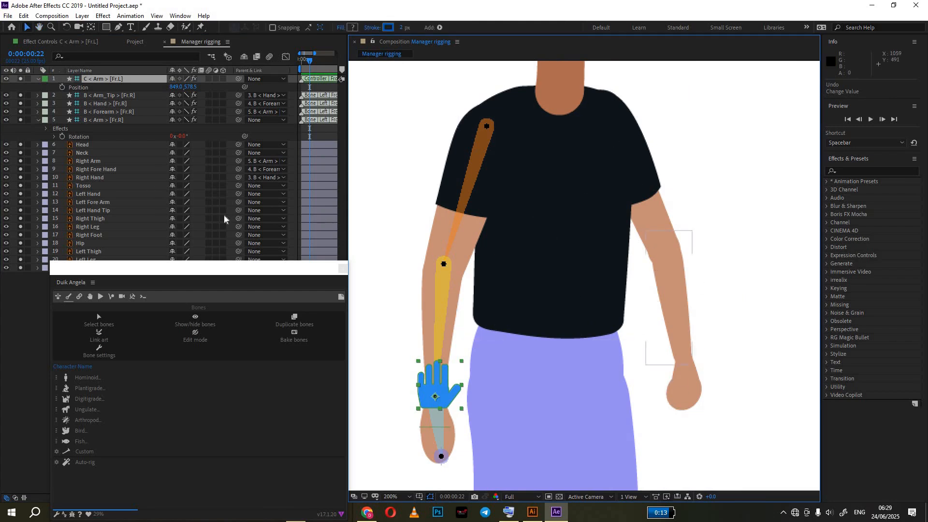
click(375, 135)
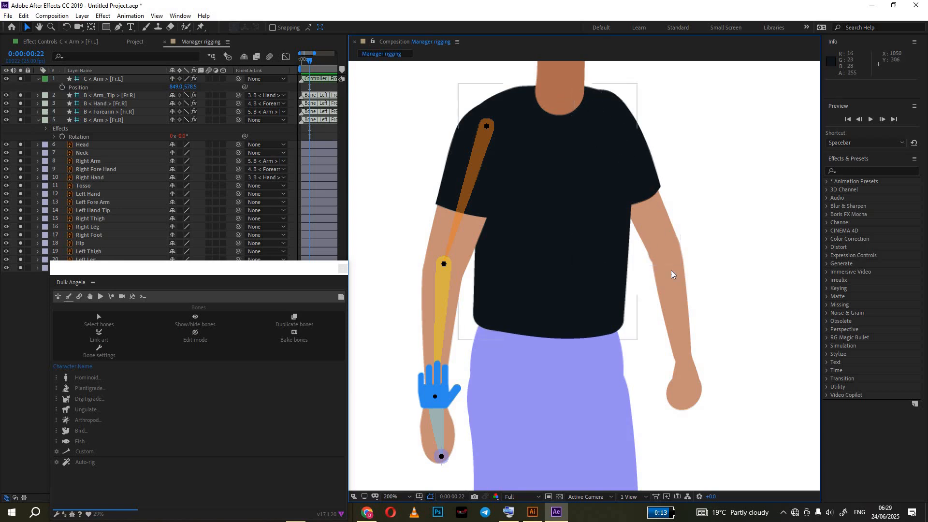
key(h)
drag(648, 161, 640, 0)
scroll(629, 188, down, 2)
scroll(629, 184, up, 1)
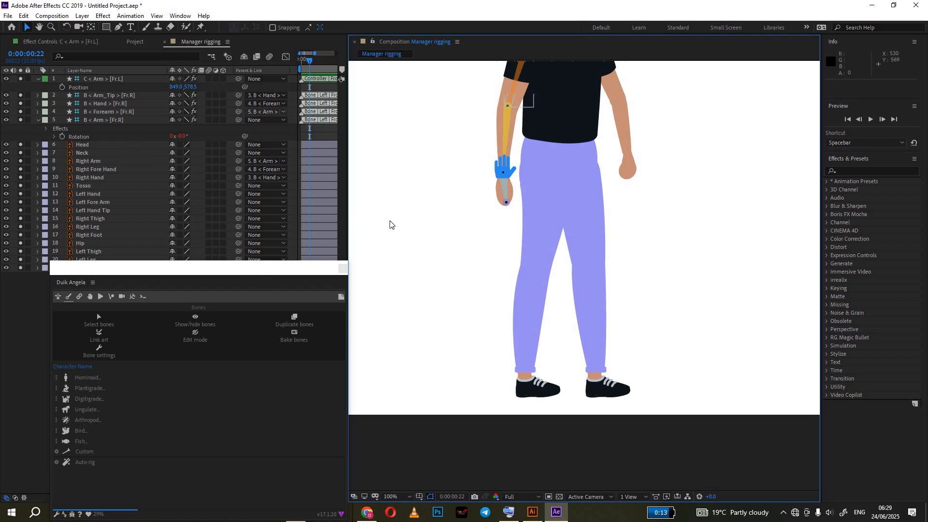
click(118, 27)
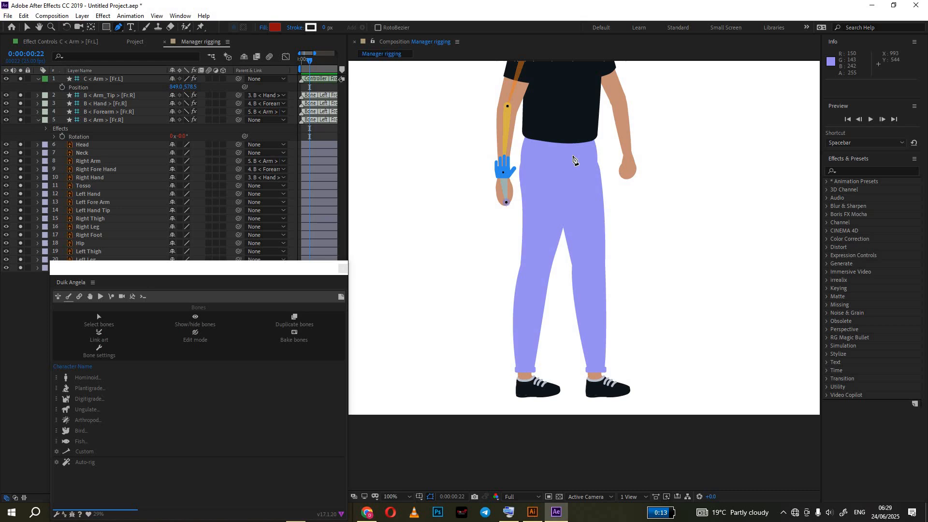
click(573, 157)
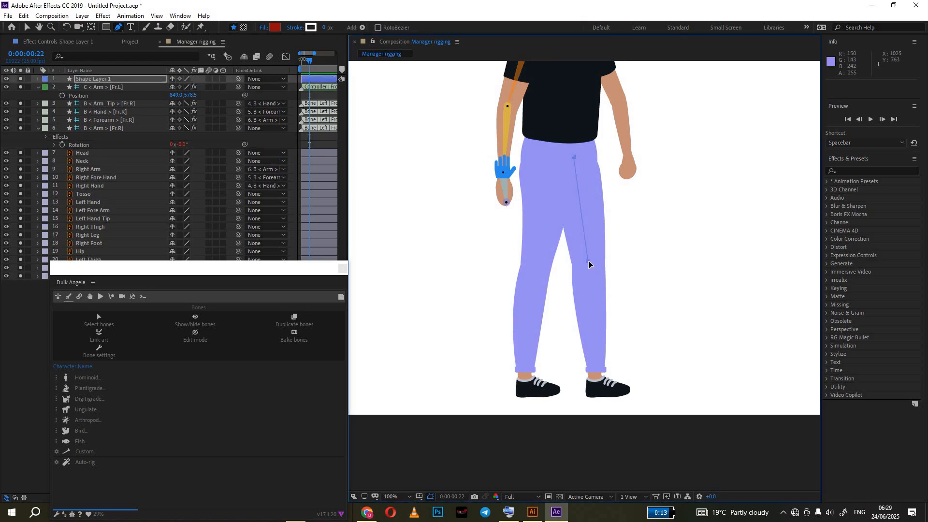
click(596, 370)
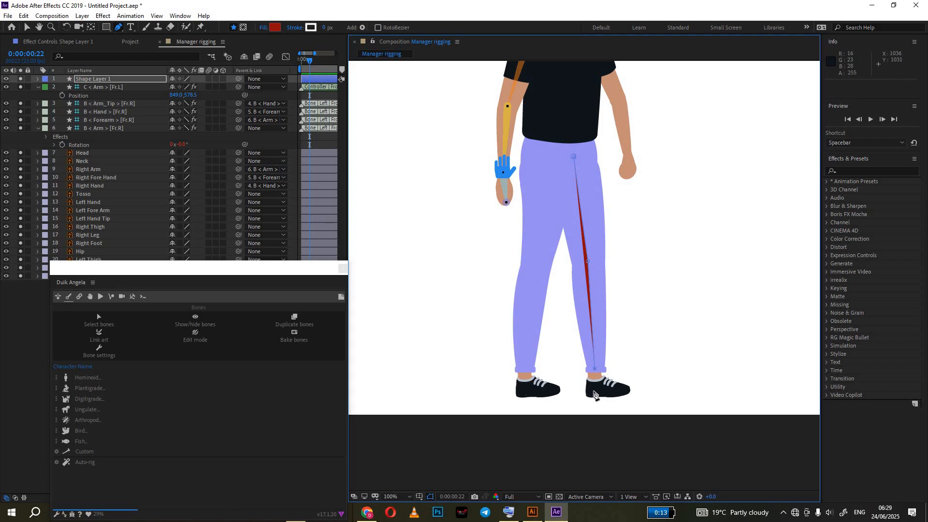
Step: Try extending the leg path with points at the heel and toe of the shoe, and undo these points
click(594, 391)
click(622, 391)
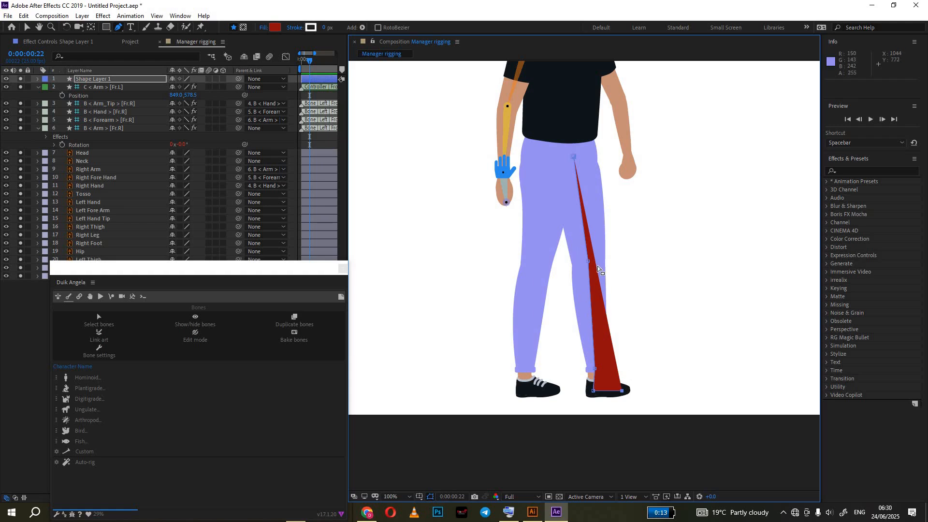
key(ctrl+z)
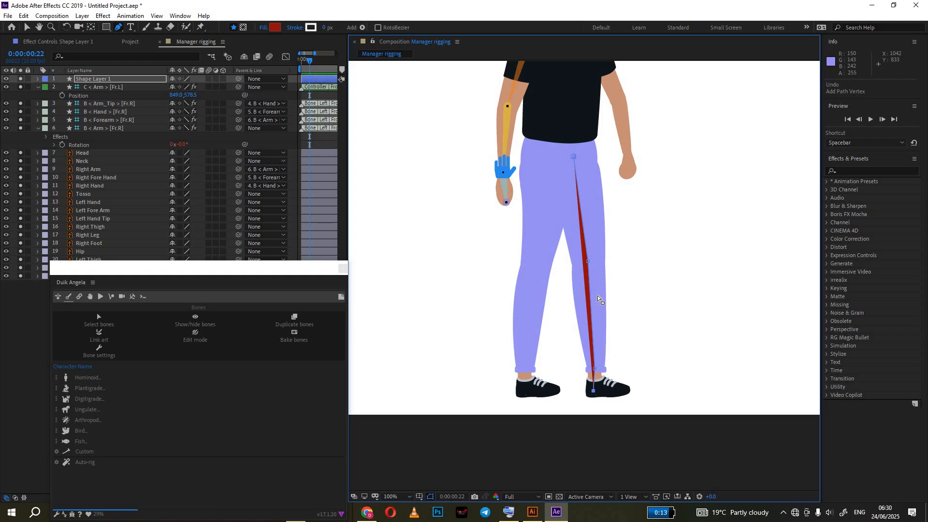
key(ctrl+z)
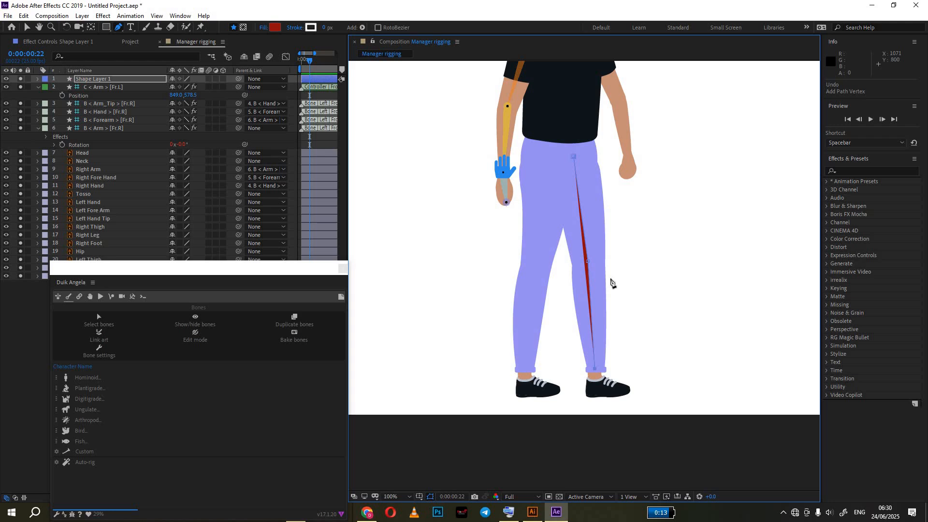
key(ctrl+z)
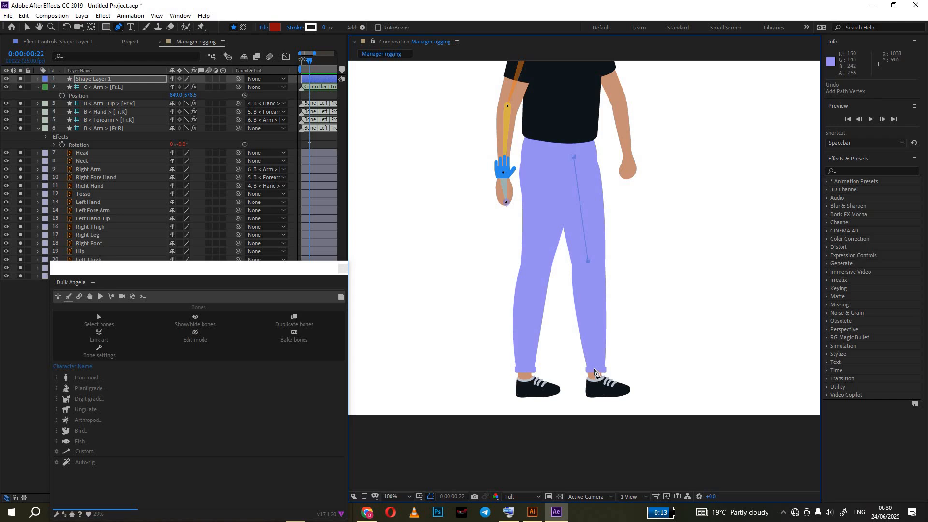
key(ctrl+shift+z)
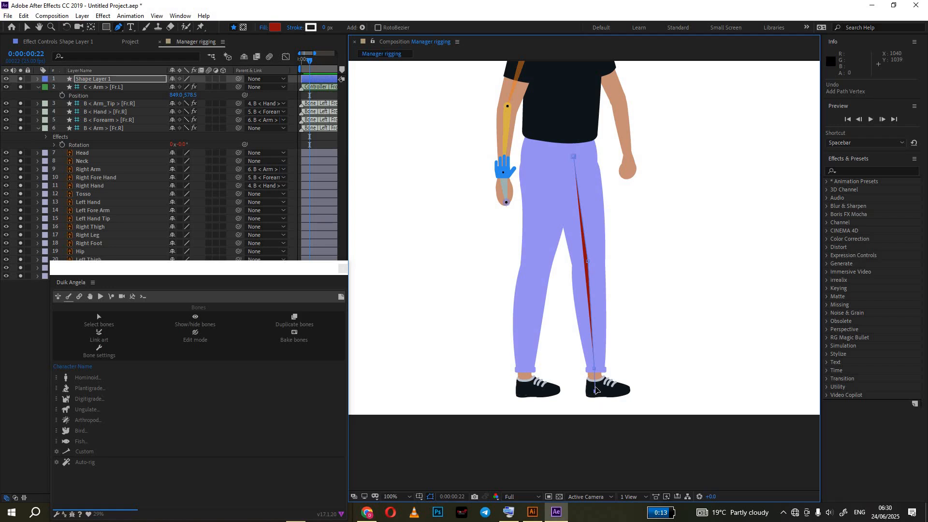
Step: End the leg path with a point at the shoe's sole and create Duik Hominoid Leg bones from it
click(595, 391)
click(24, 28)
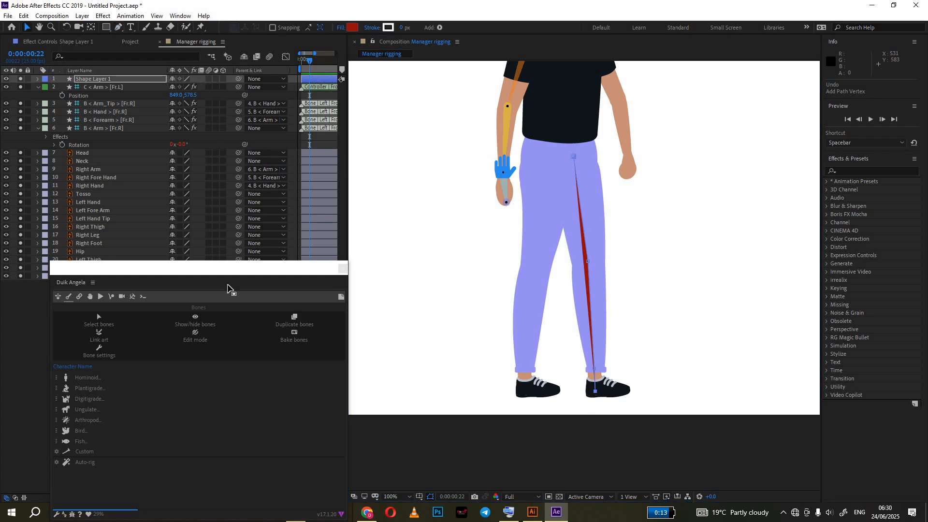
drag(92, 269, 107, 161)
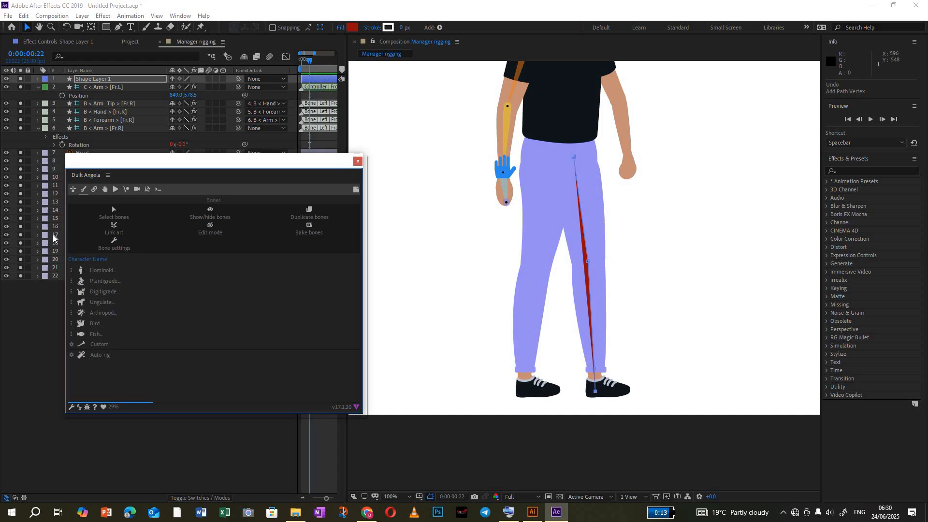
click(98, 271)
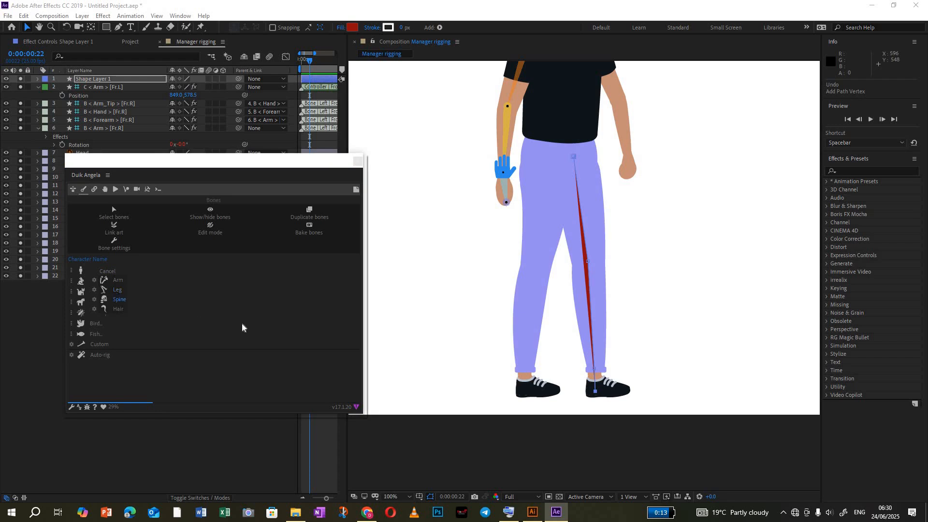
click(117, 290)
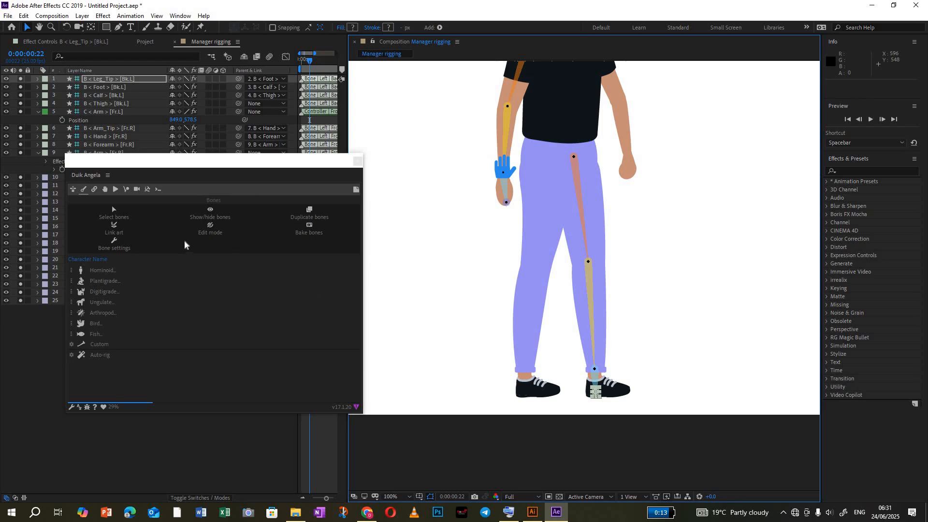
Step: Examine the new leg tip, foot, calf and thigh bone layers, collapsing the arm controller's properties and keeping the Duik window clear of them
drag(209, 163, 587, 172)
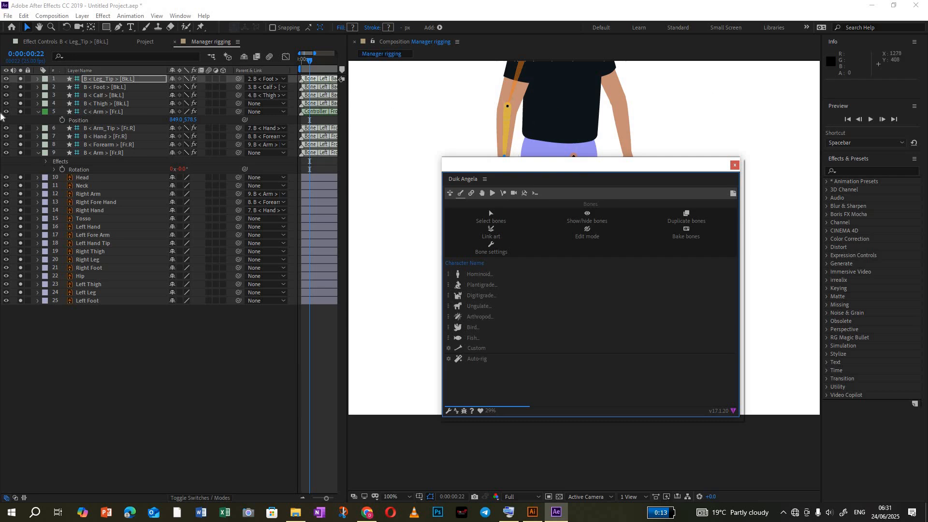
click(111, 113)
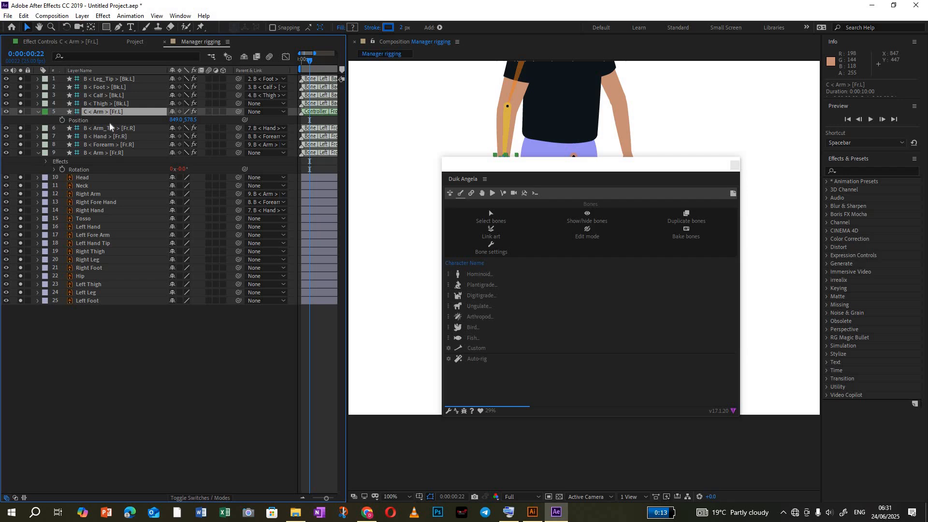
click(104, 80)
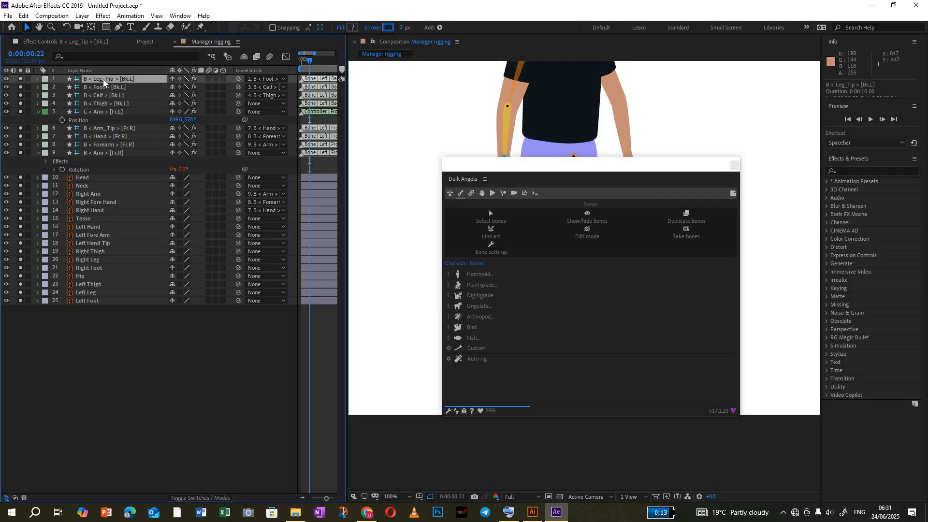
click(108, 88)
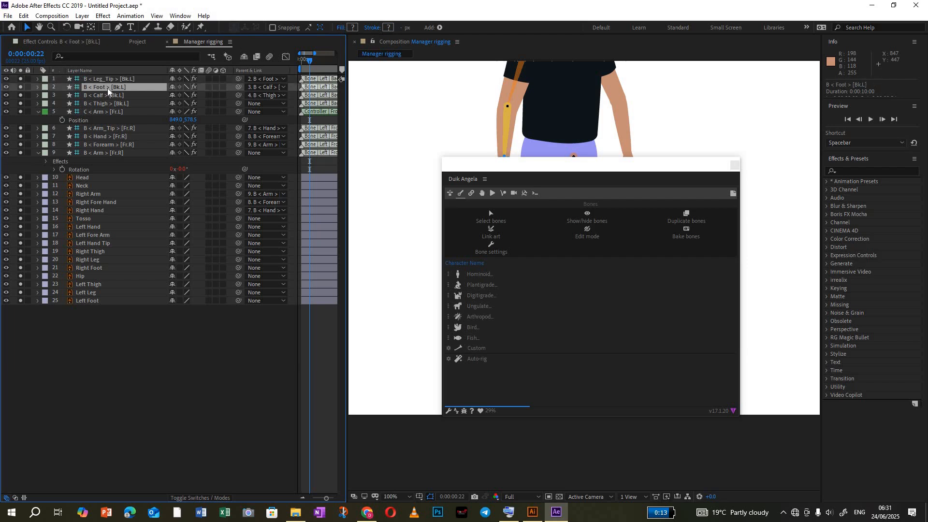
click(105, 96)
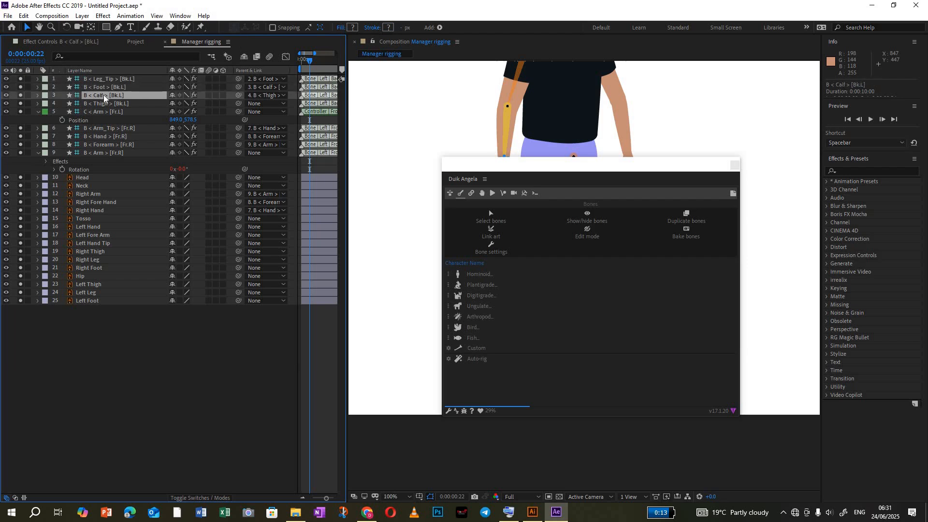
click(102, 104)
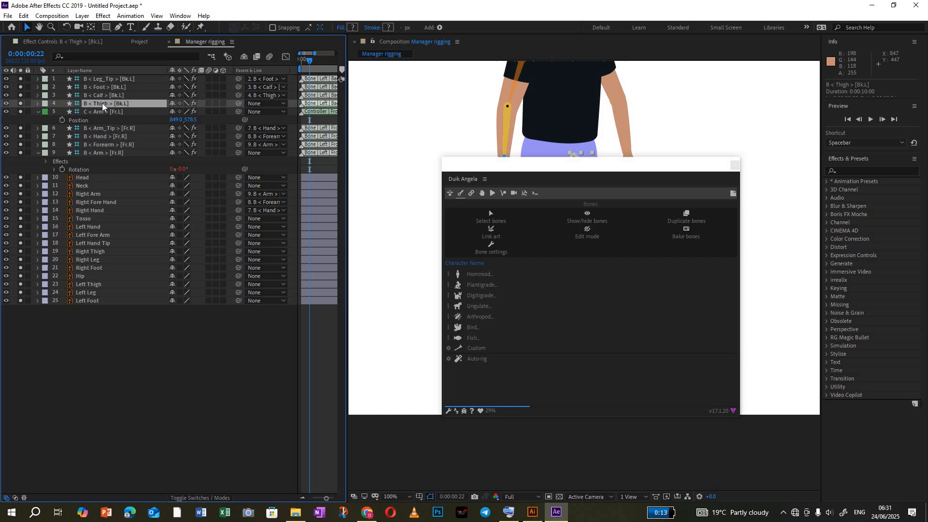
click(38, 112)
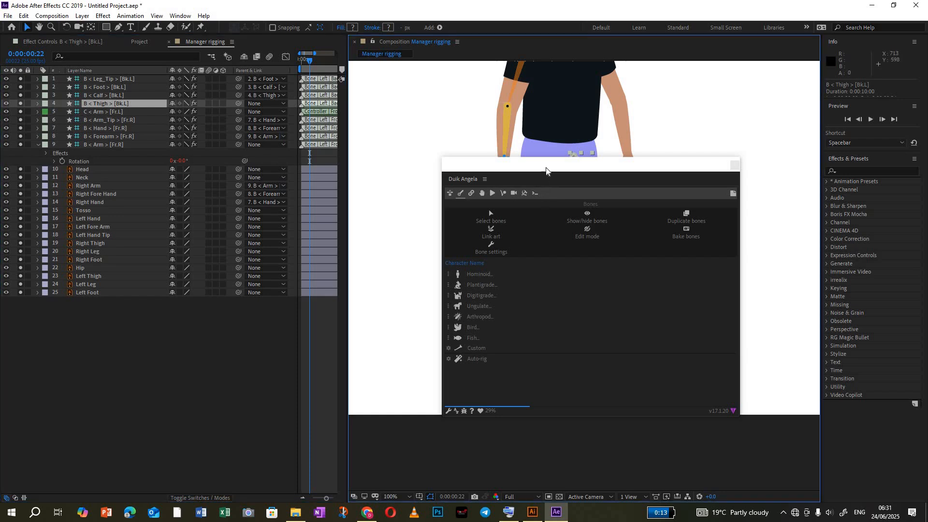
drag(546, 169, 131, 348)
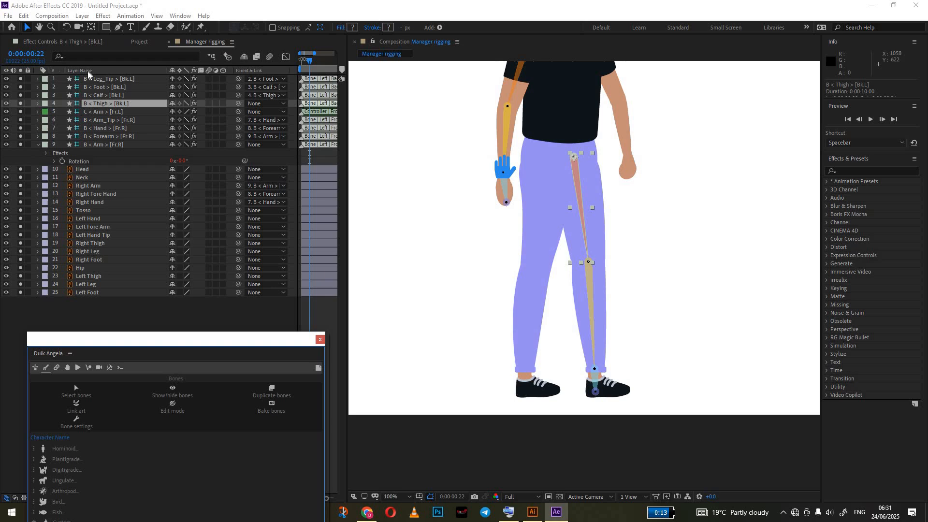
Step: Examine which thigh, leg and foot artwork layers match the left leg's bones on the character
click(102, 95)
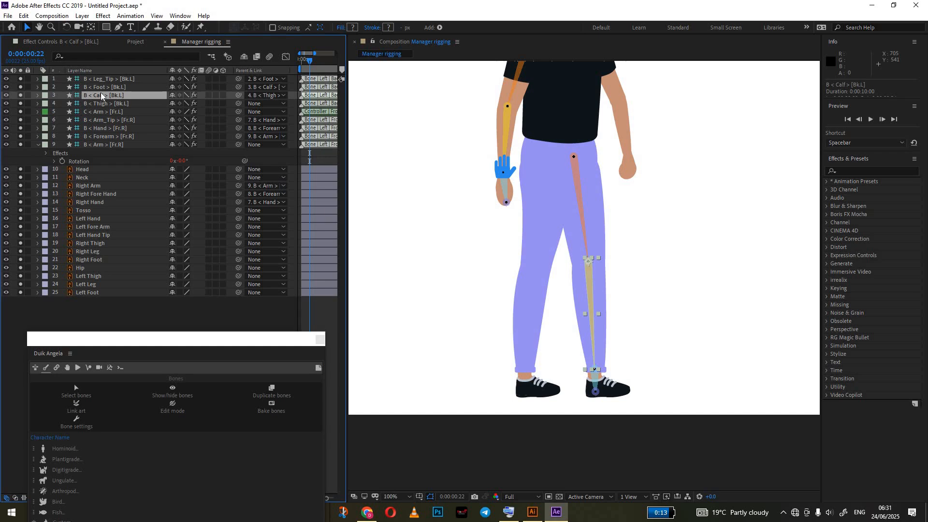
click(100, 187)
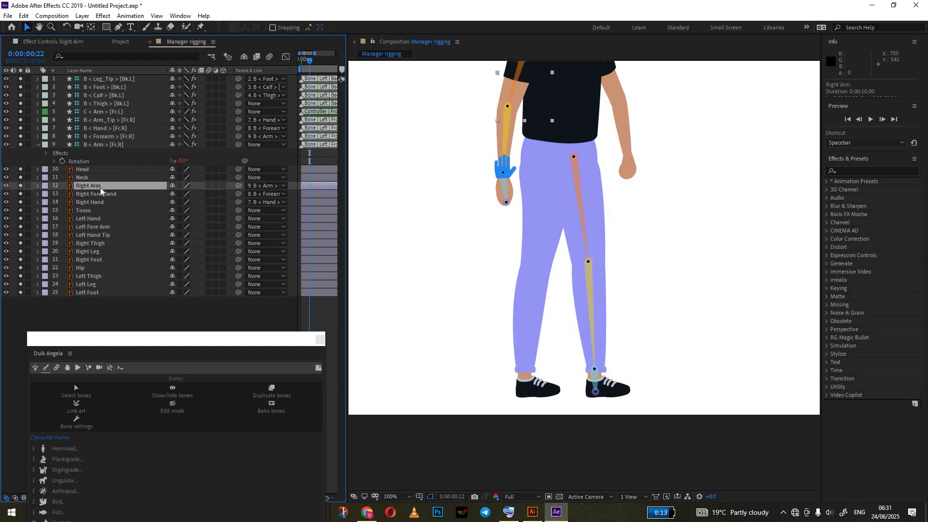
click(95, 228)
click(95, 243)
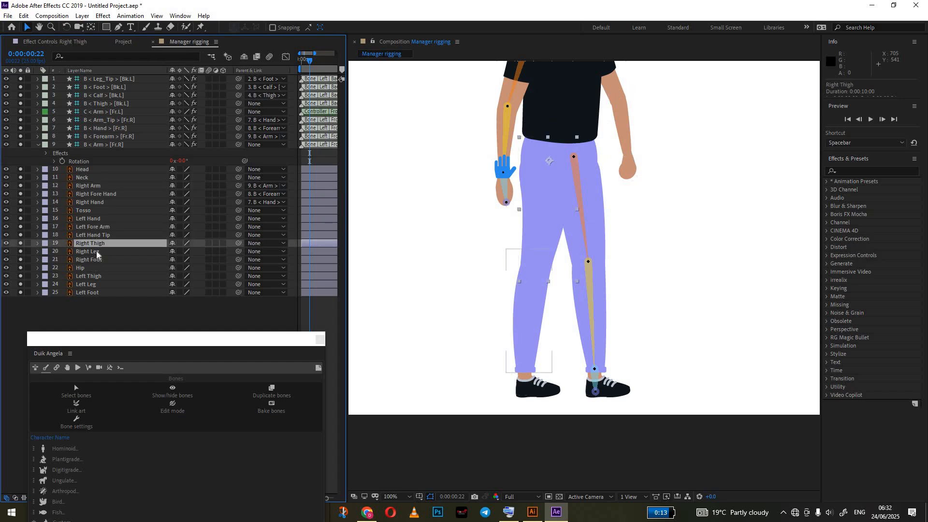
click(97, 252)
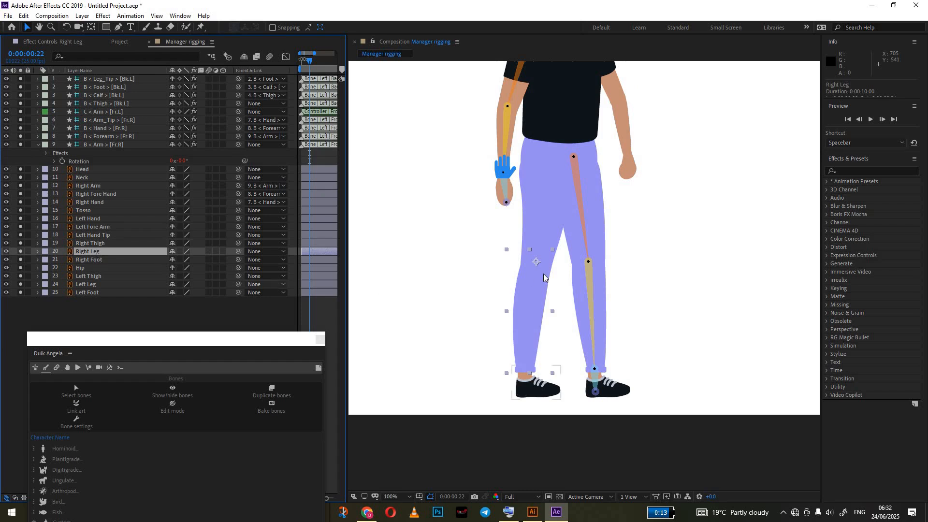
click(599, 245)
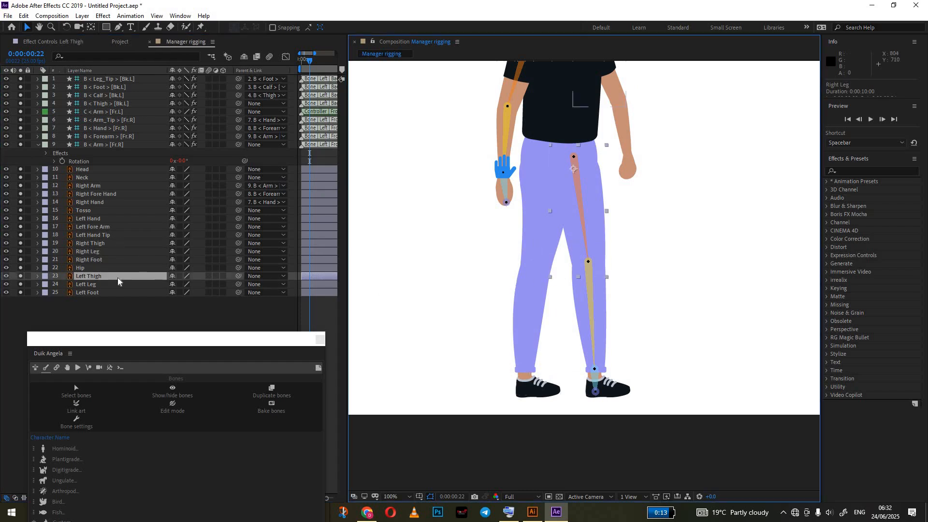
click(90, 286)
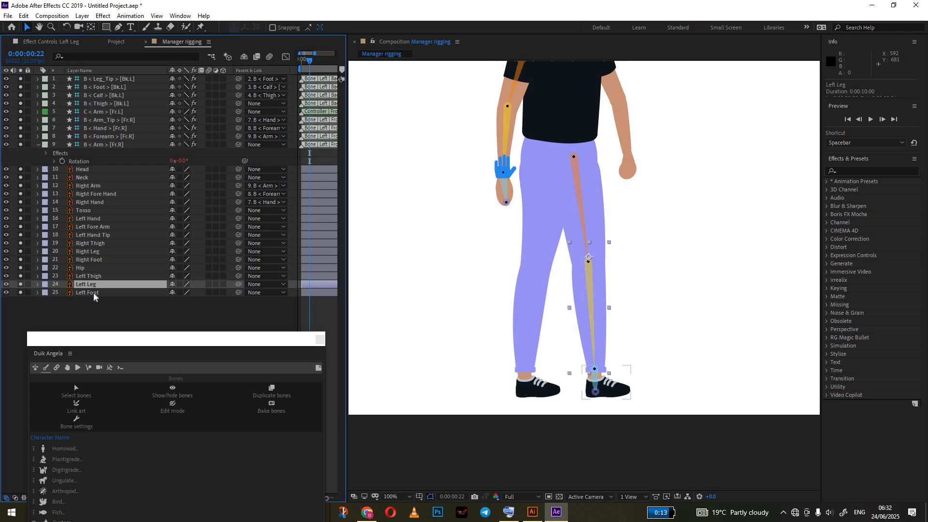
click(95, 291)
Step: Rename the Left Leg artwork layer as Left Calf
click(96, 284)
right_click(97, 285)
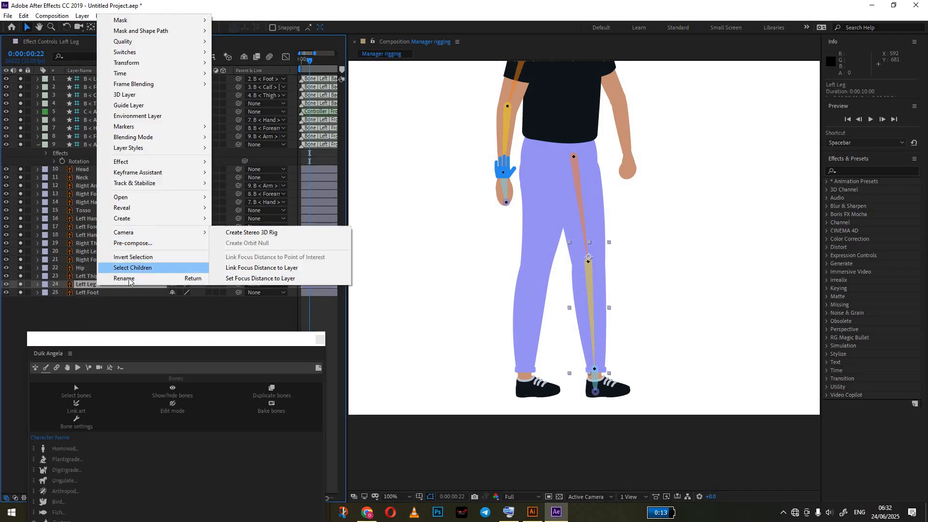
click(128, 279)
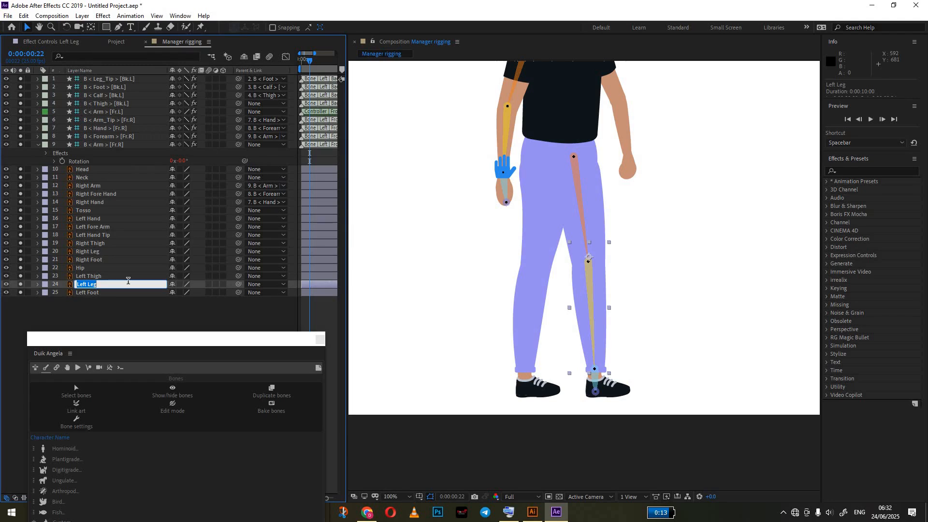
click(129, 281)
key(BackSpace)
key(BackSpace)
key(BackSpace)
text(C)
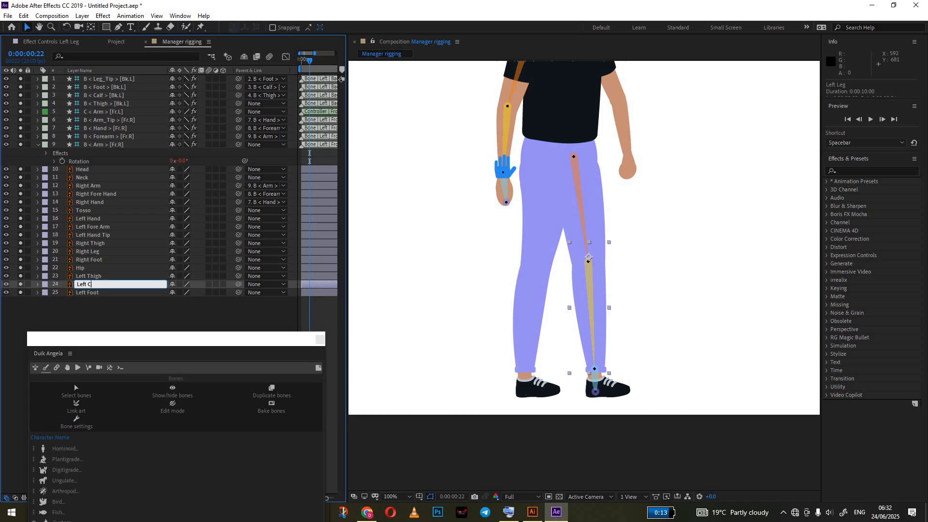
text(alf)
key(Return)
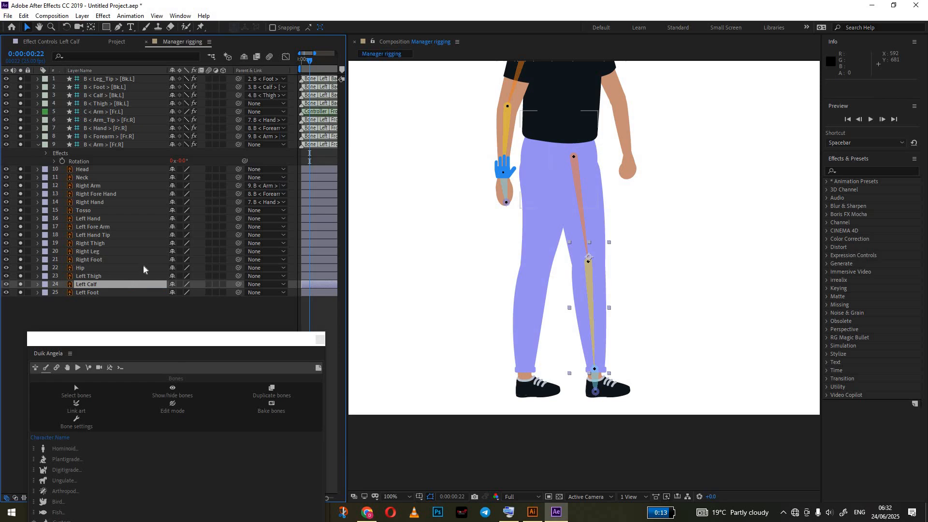
Step: Parent the Left Thigh artwork to the left thigh bone and the Left Calf artwork to the left calf bone
click(100, 276)
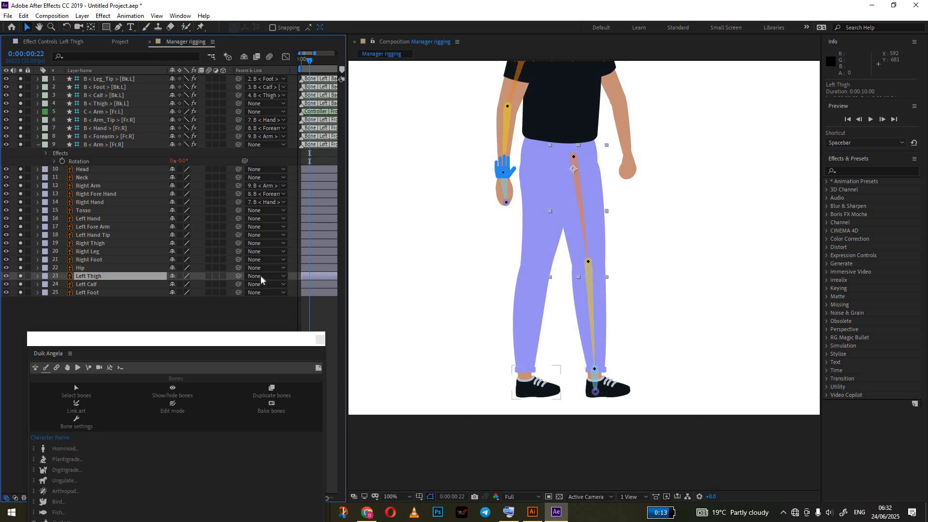
drag(238, 276, 124, 102)
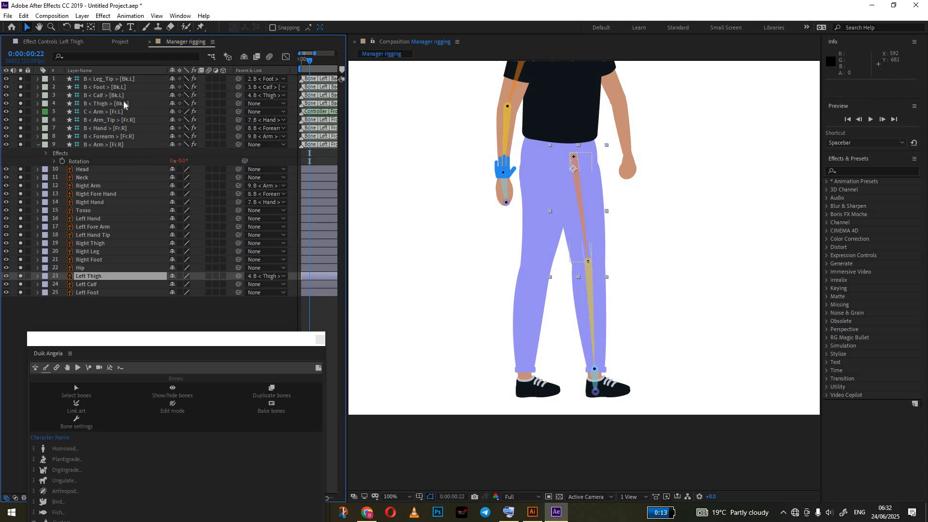
click(125, 284)
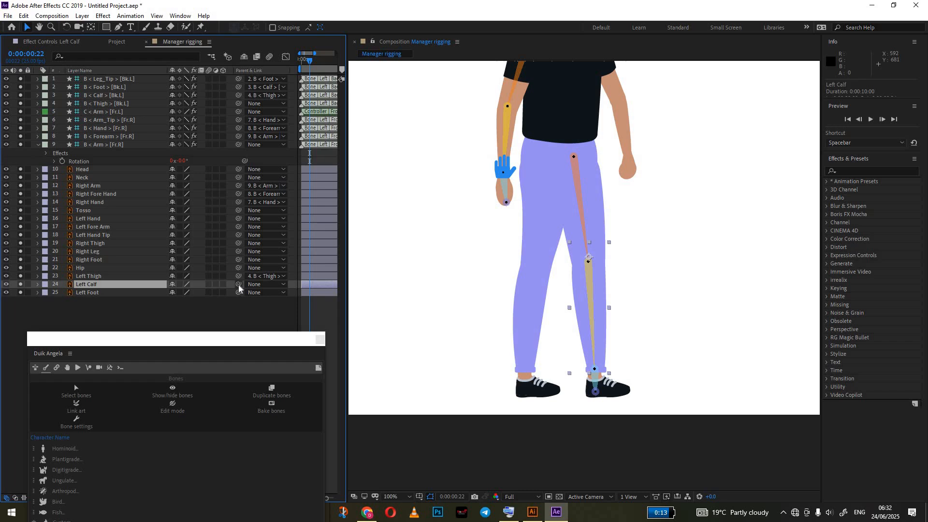
drag(238, 284, 108, 97)
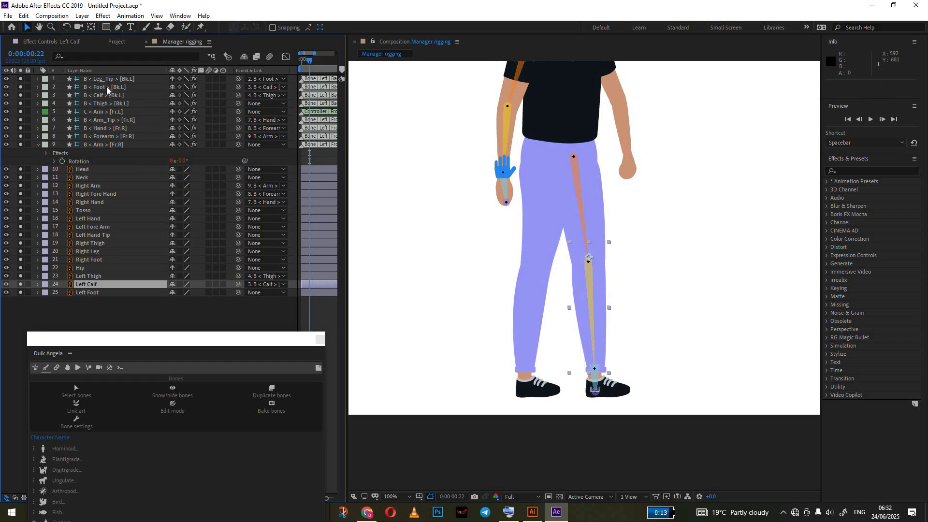
Step: Check the Left Foot artwork by hiding and reshowing it, and parent it to the left foot bone
click(107, 88)
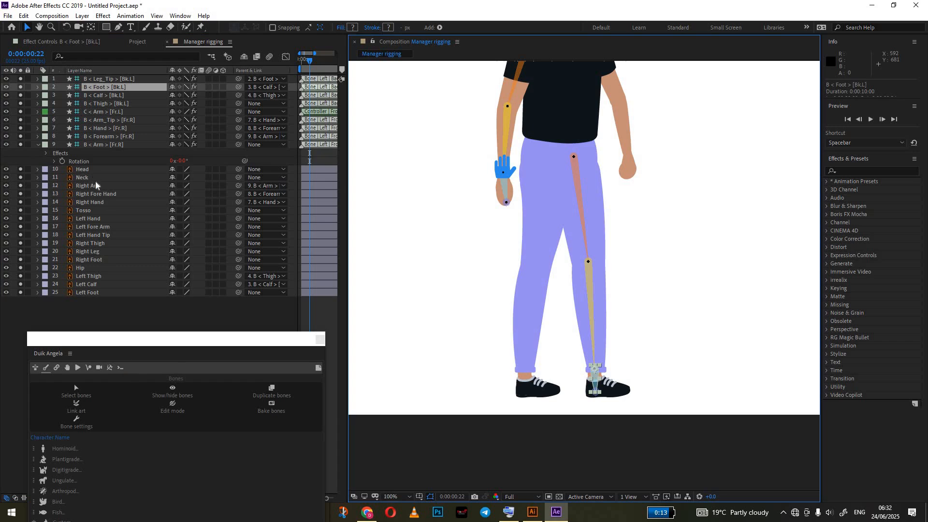
click(98, 293)
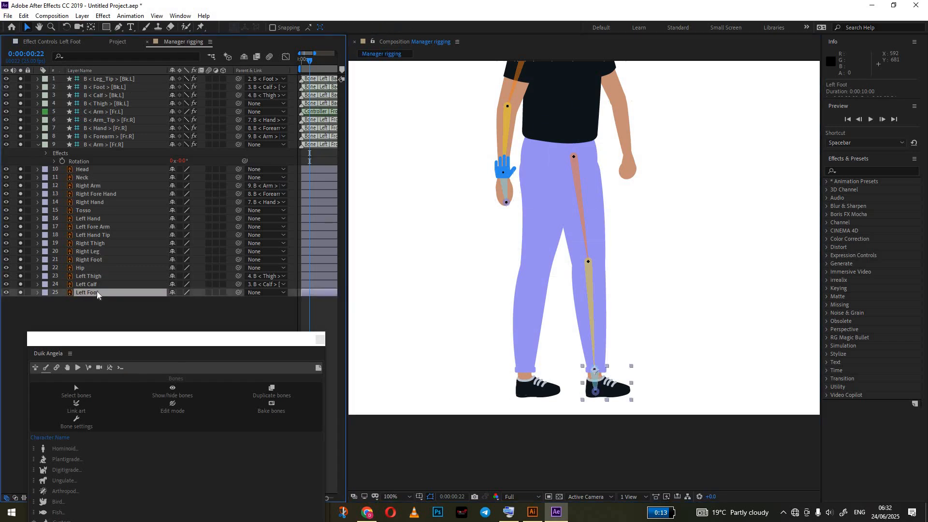
click(6, 292)
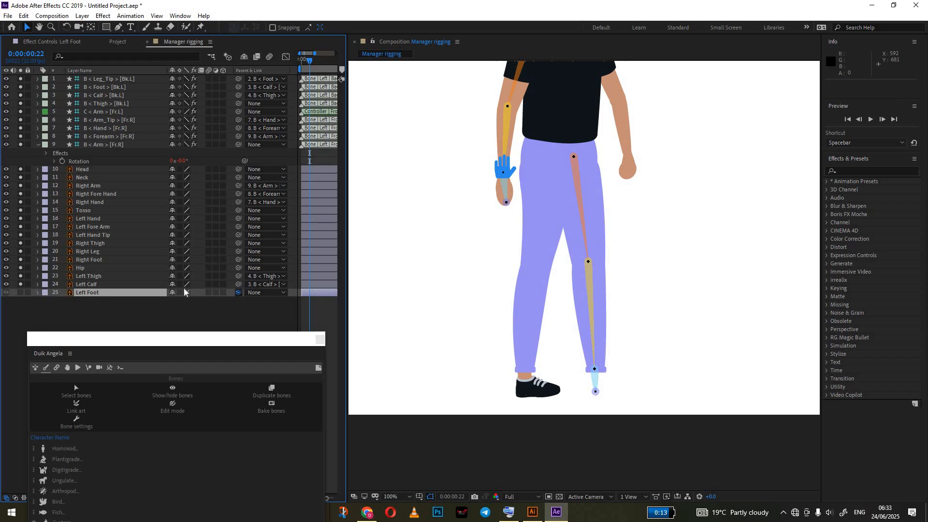
click(8, 293)
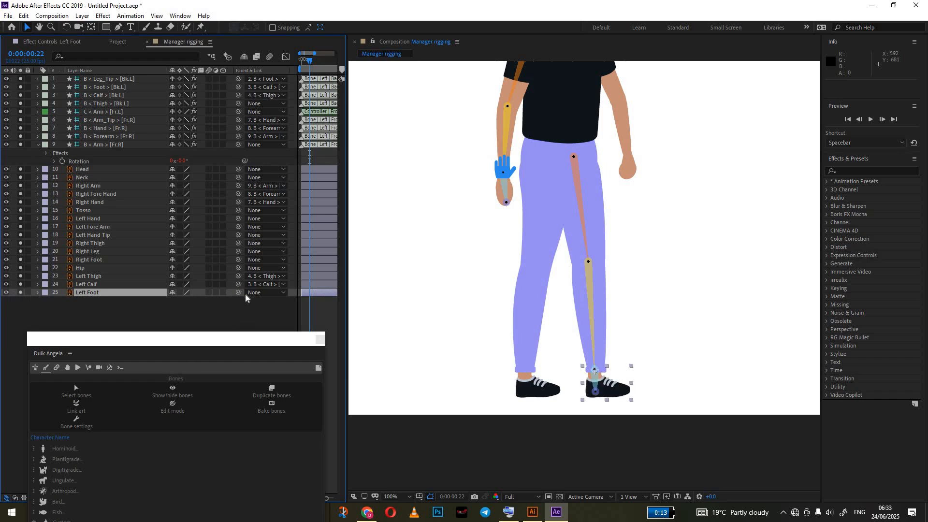
drag(238, 294, 111, 89)
Step: Auto-rig the left leg tip, foot, calf and thigh bones together with the Left Foot, Calf and Thigh artwork, ignoring the layer-controls alert
click(105, 82)
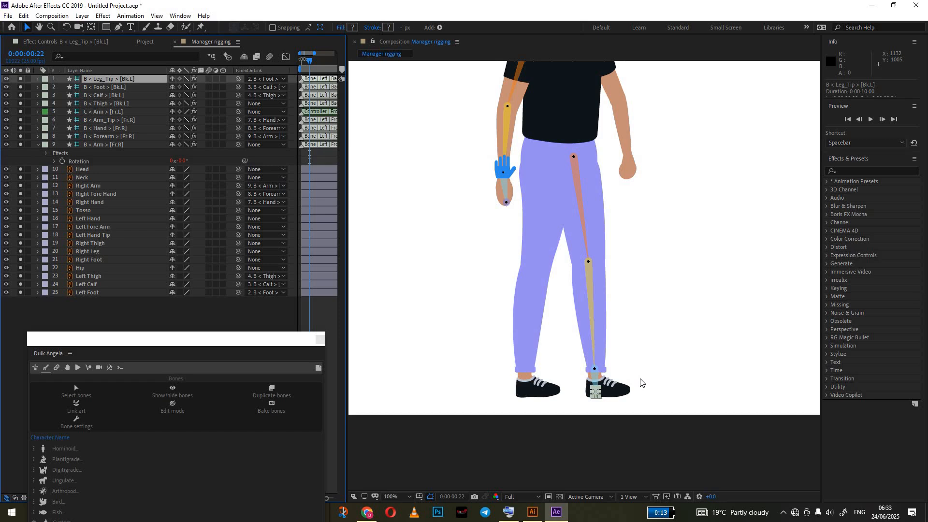
ctrl+click(114, 88)
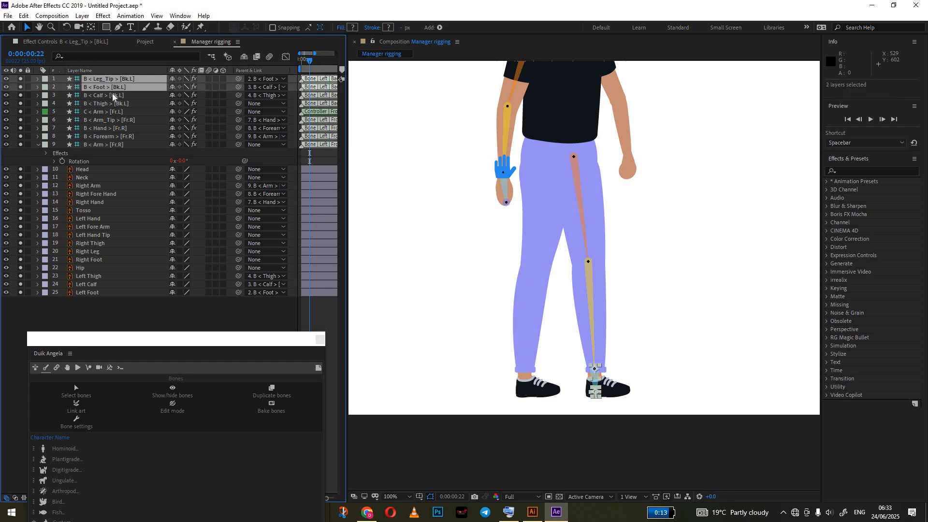
ctrl+click(113, 96)
ctrl+click(111, 104)
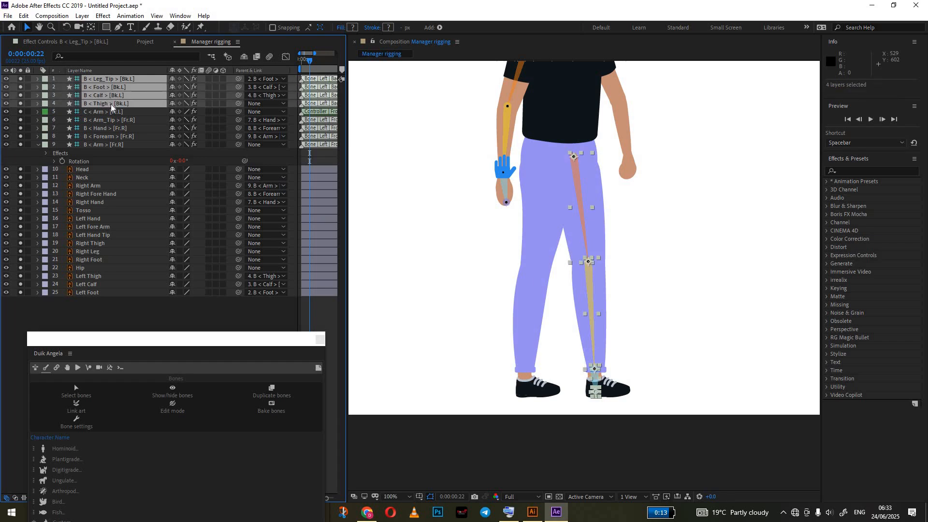
ctrl+click(90, 292)
ctrl+click(88, 285)
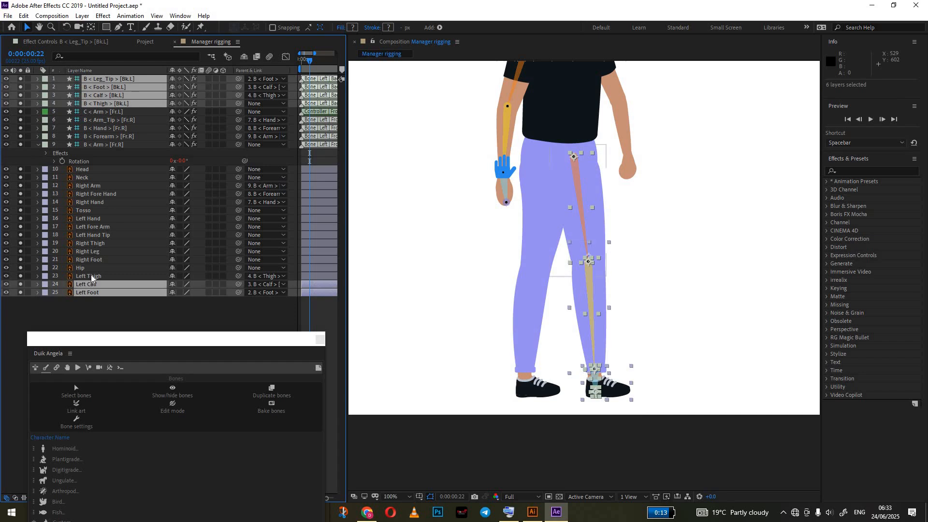
ctrl+click(90, 276)
drag(148, 338, 140, 196)
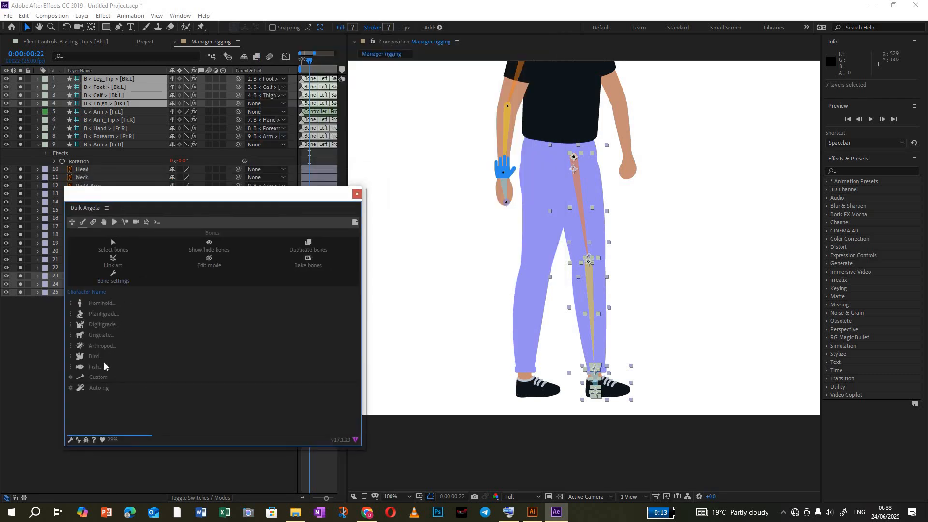
click(95, 387)
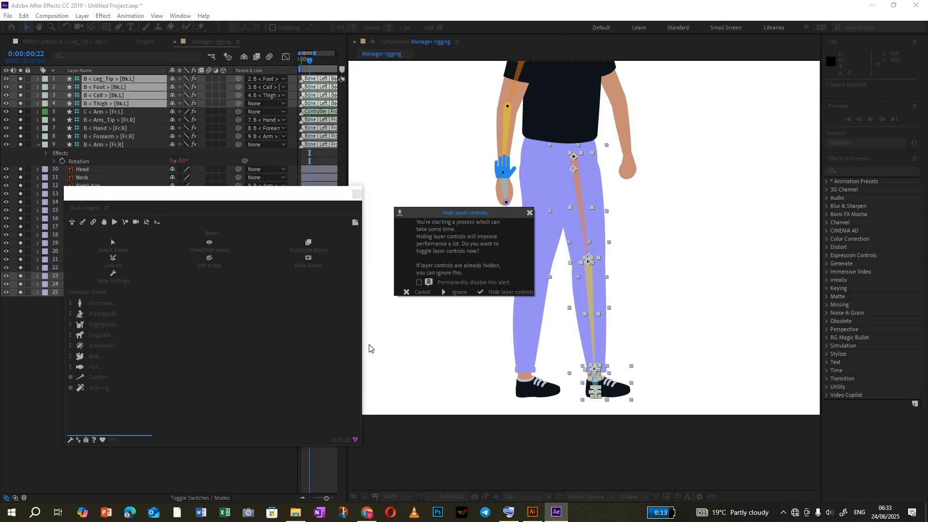
click(443, 292)
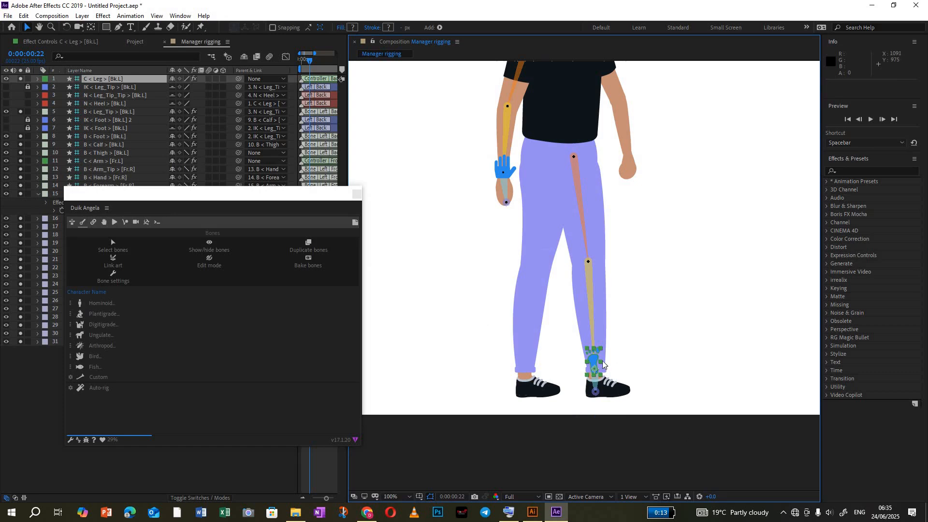
Step: Test the left leg rig by raising its controller forward, and lower it to about 1057, 988 near the standing pose
drag(626, 355, 747, 242)
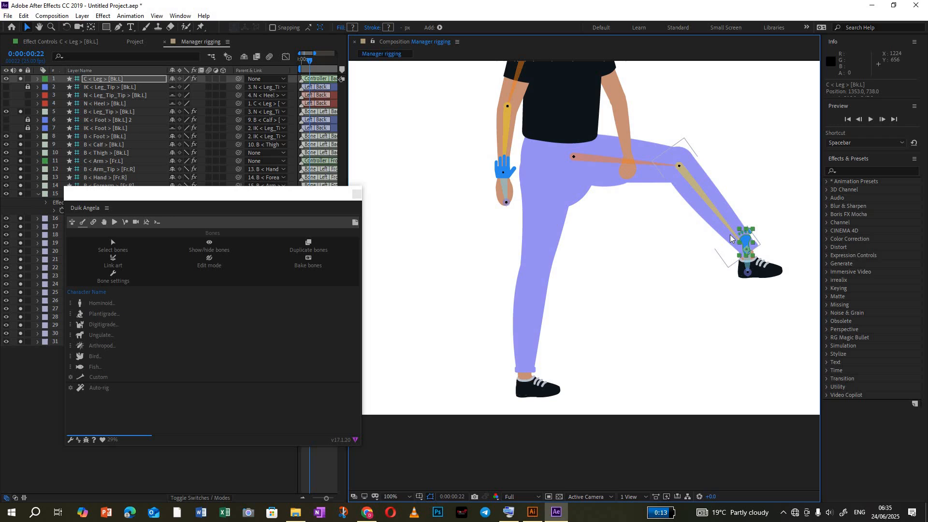
drag(746, 247, 697, 323)
drag(721, 255, 603, 363)
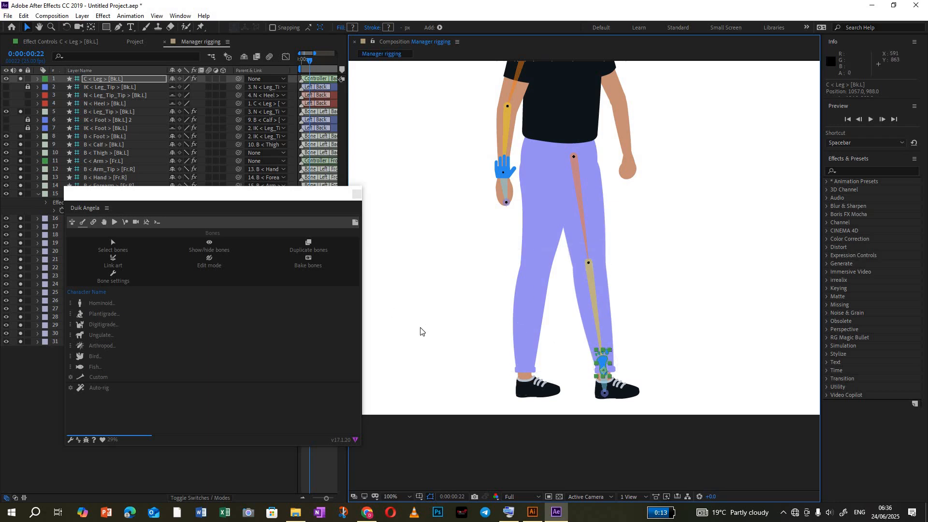
Step: Try rotating the left leg controller to tilt the foot, and undo the rotation
key(r)
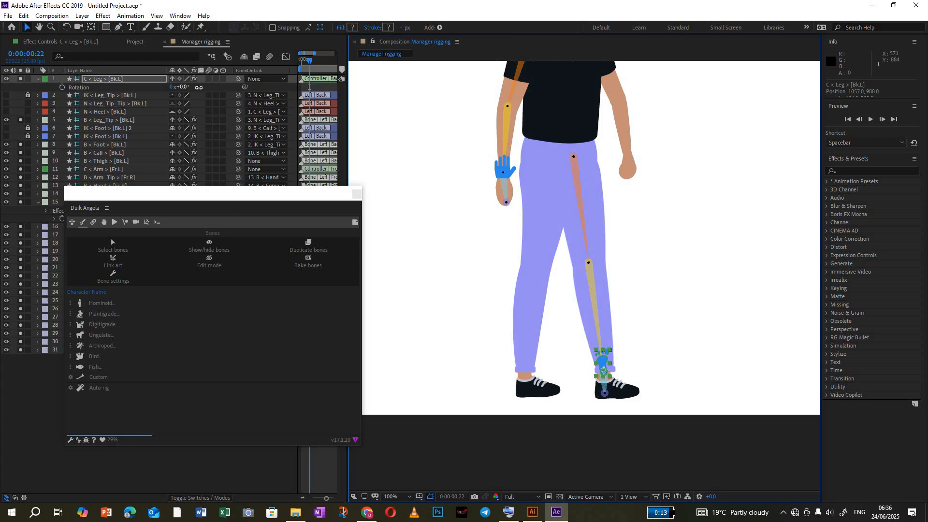
mouse_move(188, 91)
mouse_down()
mouse_move(167, 91)
mouse_move(210, 100)
mouse_move(181, 100)
mouse_up()
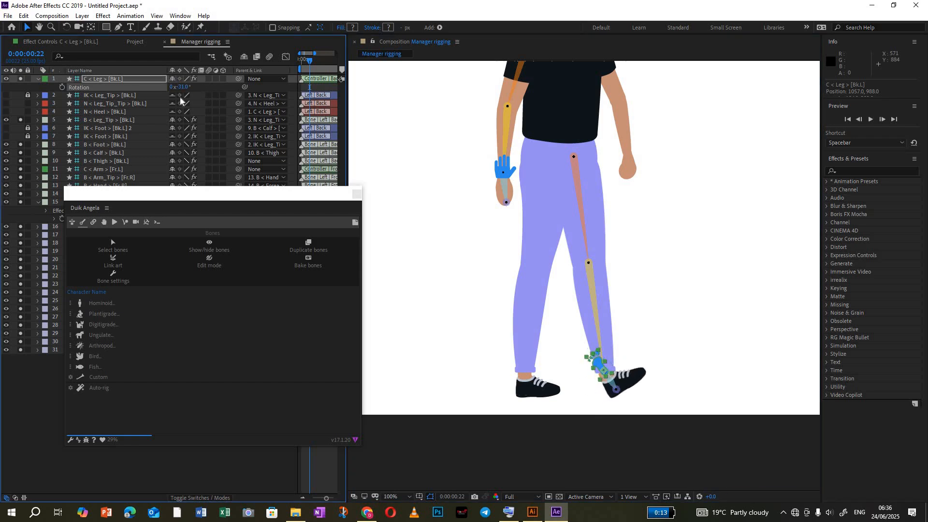
key(ctrl+z)
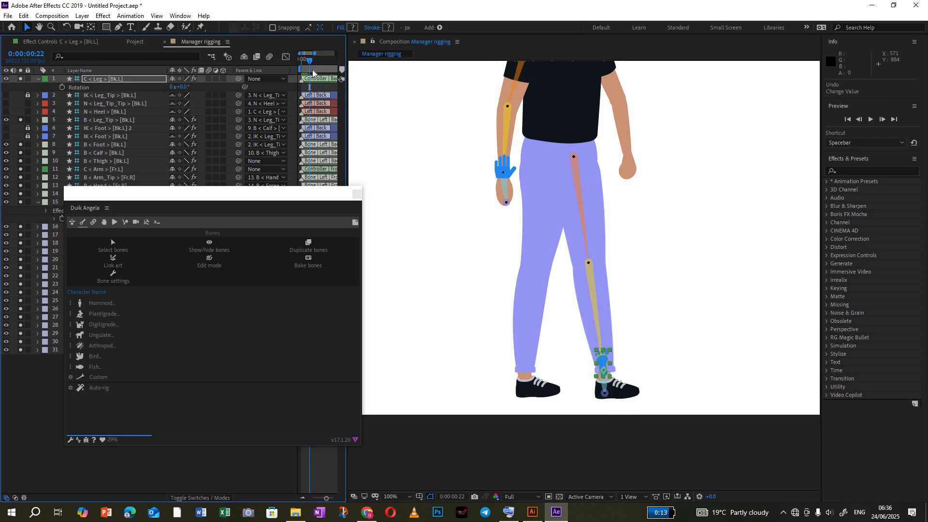
Step: Save the project as LESSON 2 in the lesson animation folder
click(8, 16)
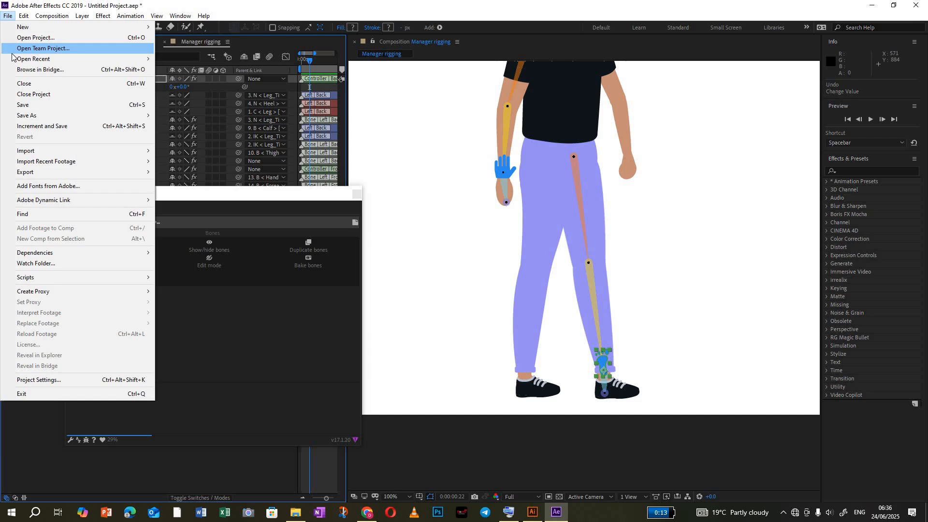
click(291, 7)
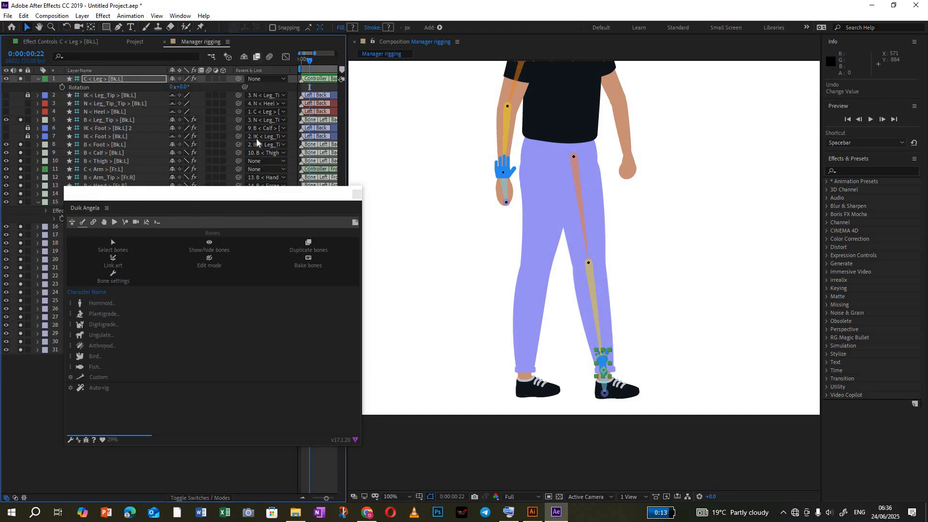
drag(337, 187, 321, 178)
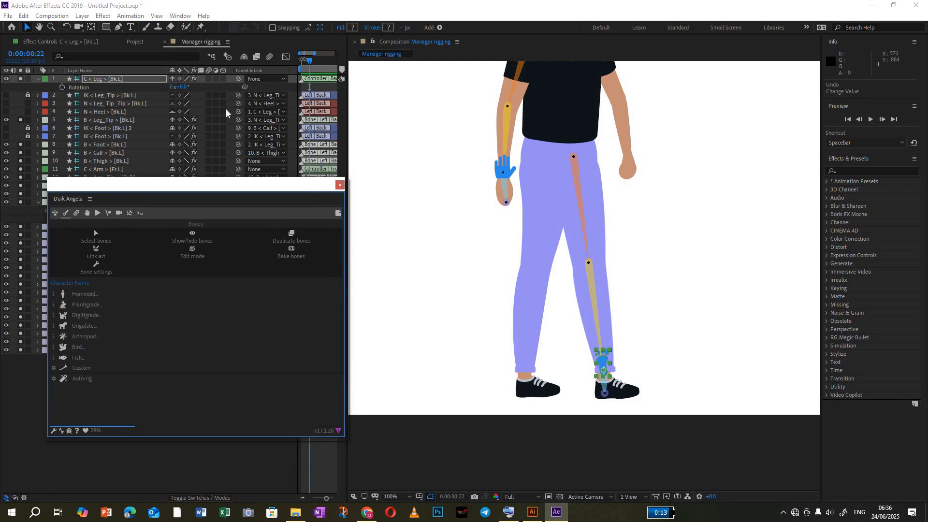
click(8, 16)
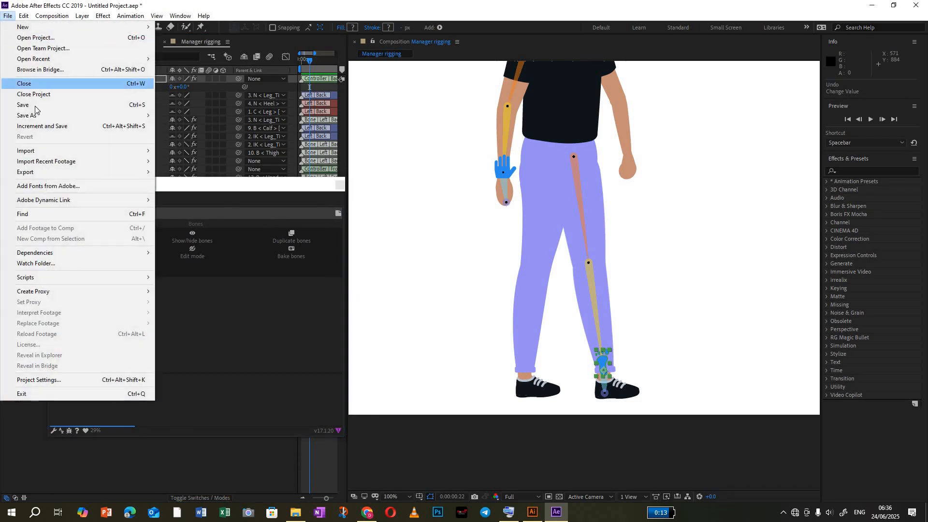
mouse_move(43, 114)
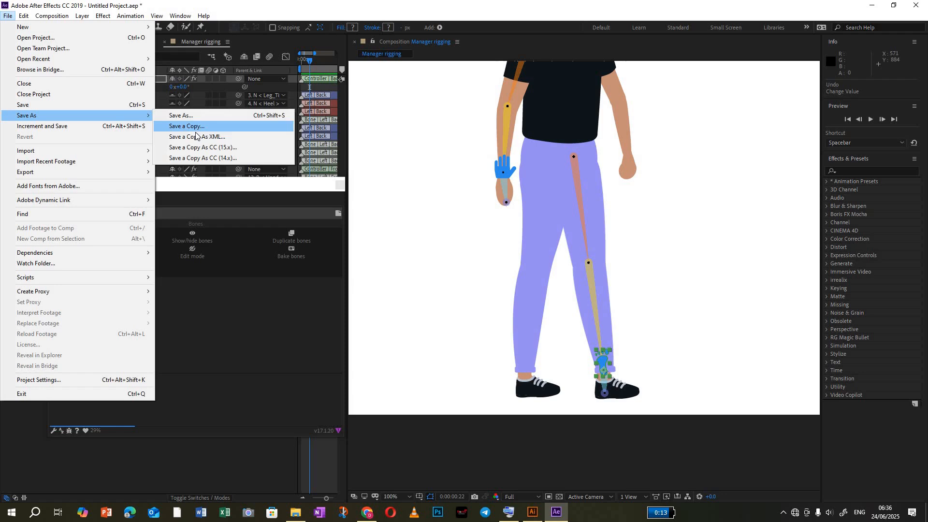
click(192, 116)
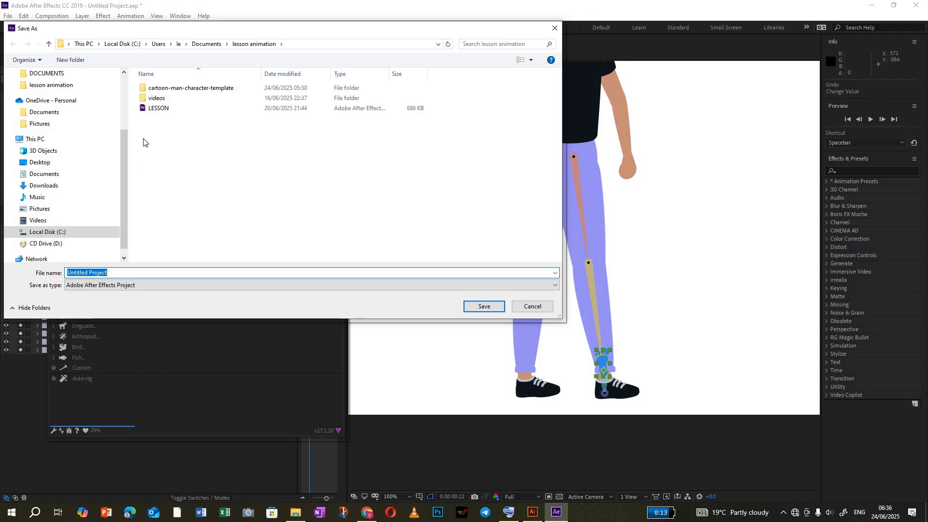
click(161, 109)
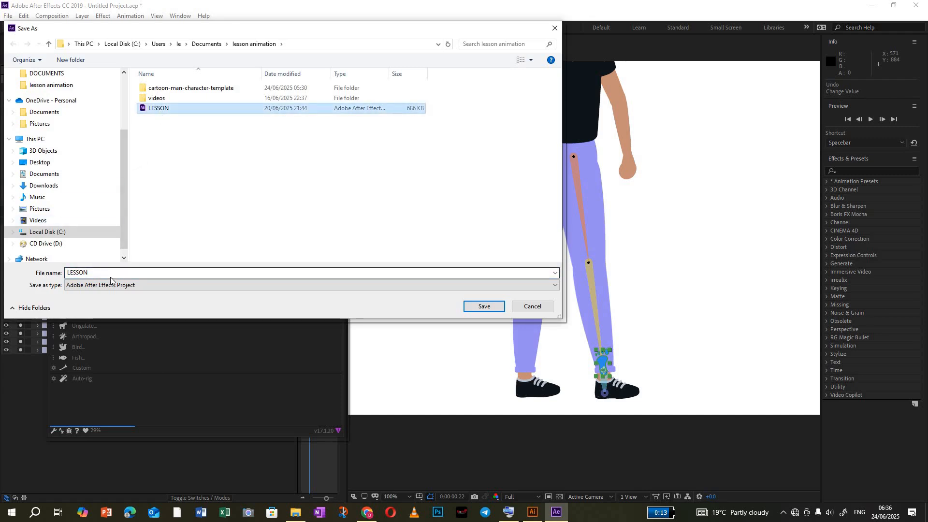
click(111, 273)
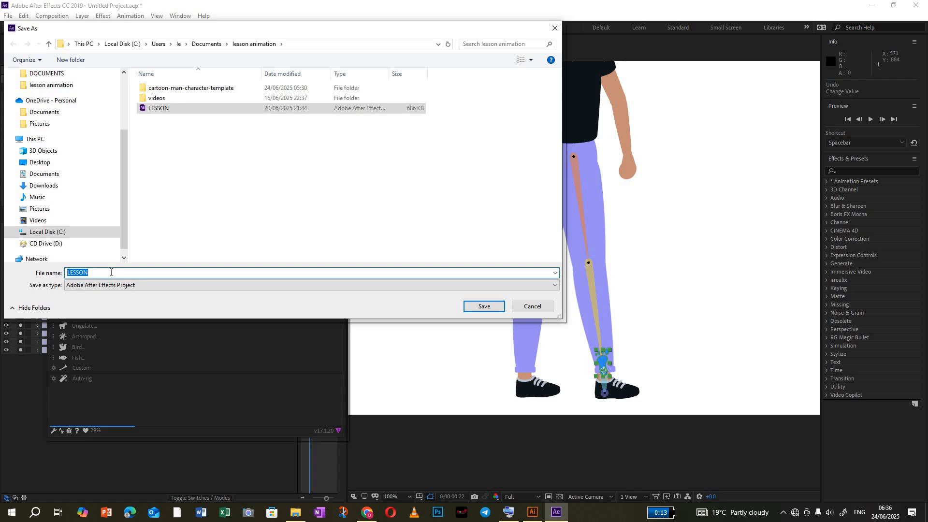
click(111, 272)
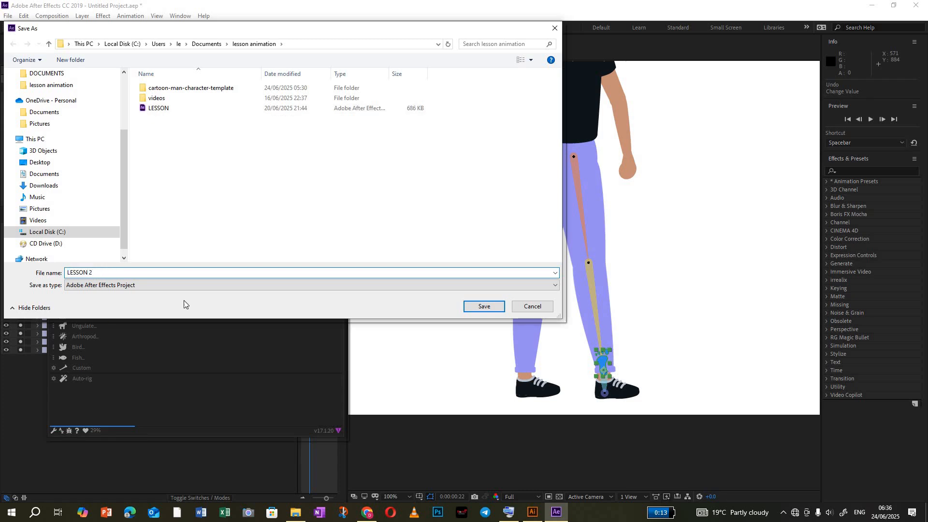
click(484, 306)
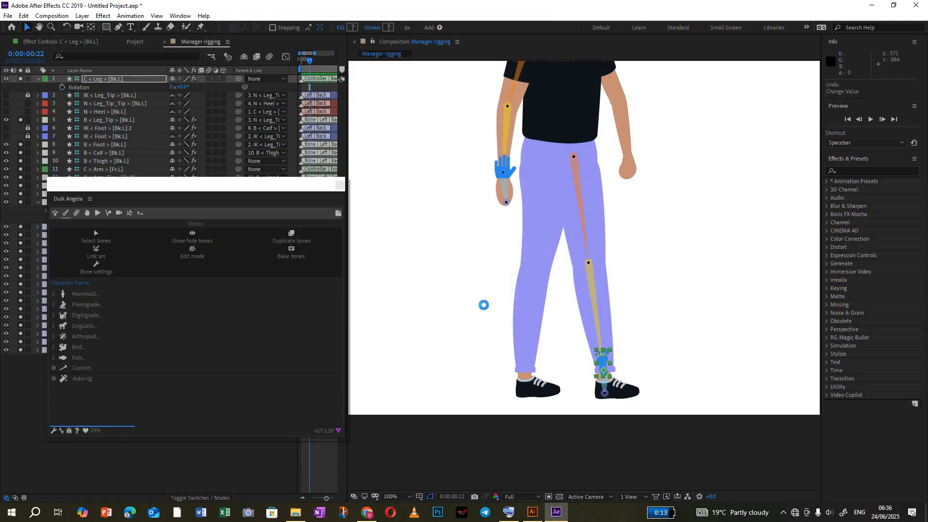